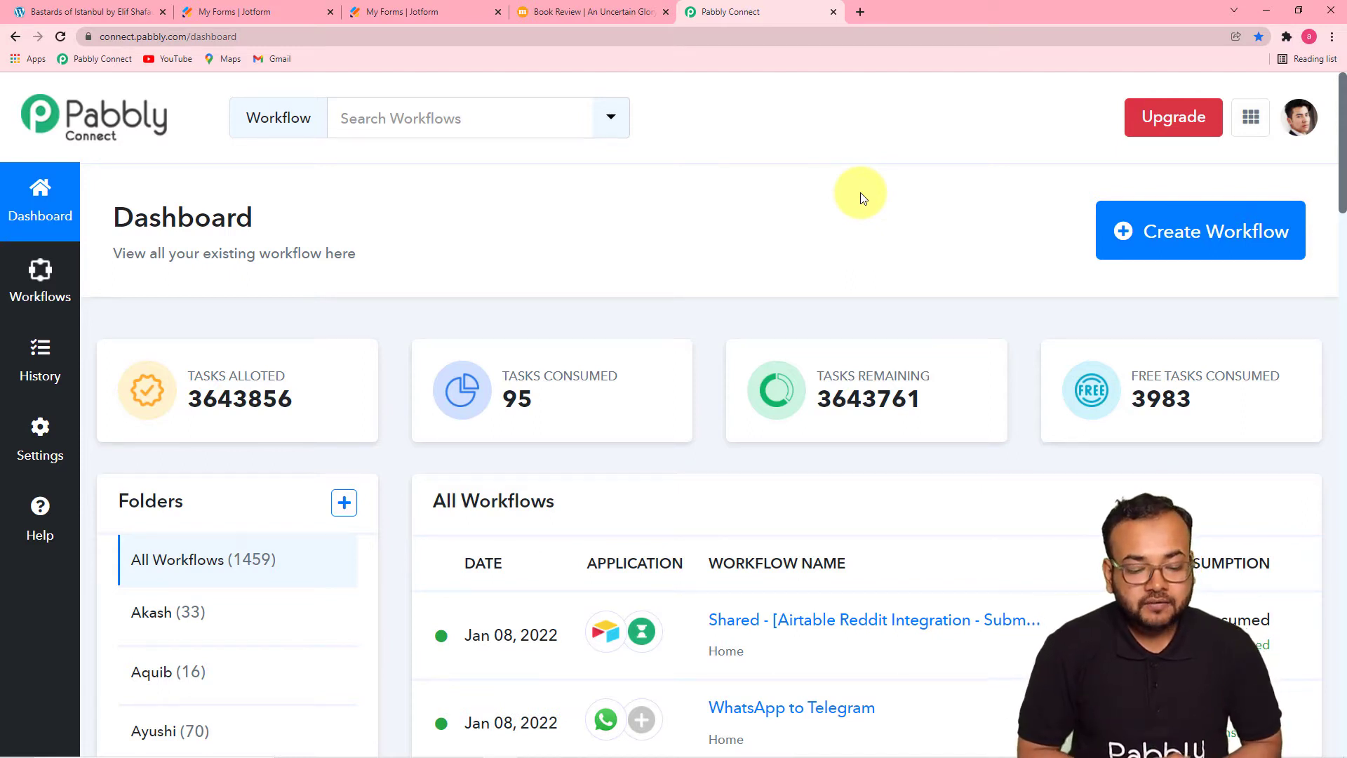
Create a new workflow named 'Create WordPress Post on Jotform Submission'
{"action": "left_click", "coordinate": [1198, 246]}
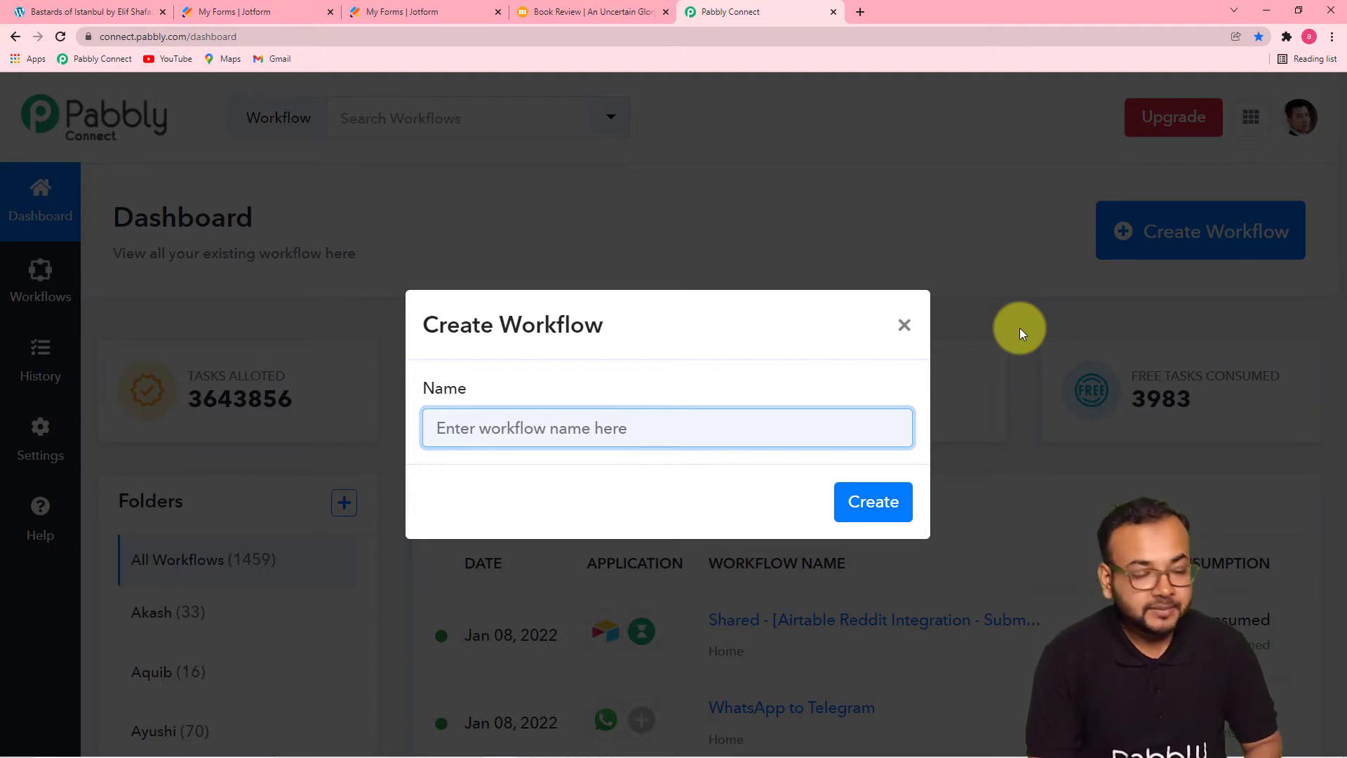
{"action": "type", "text": "Create WordPress Post on Jotform Submission"}
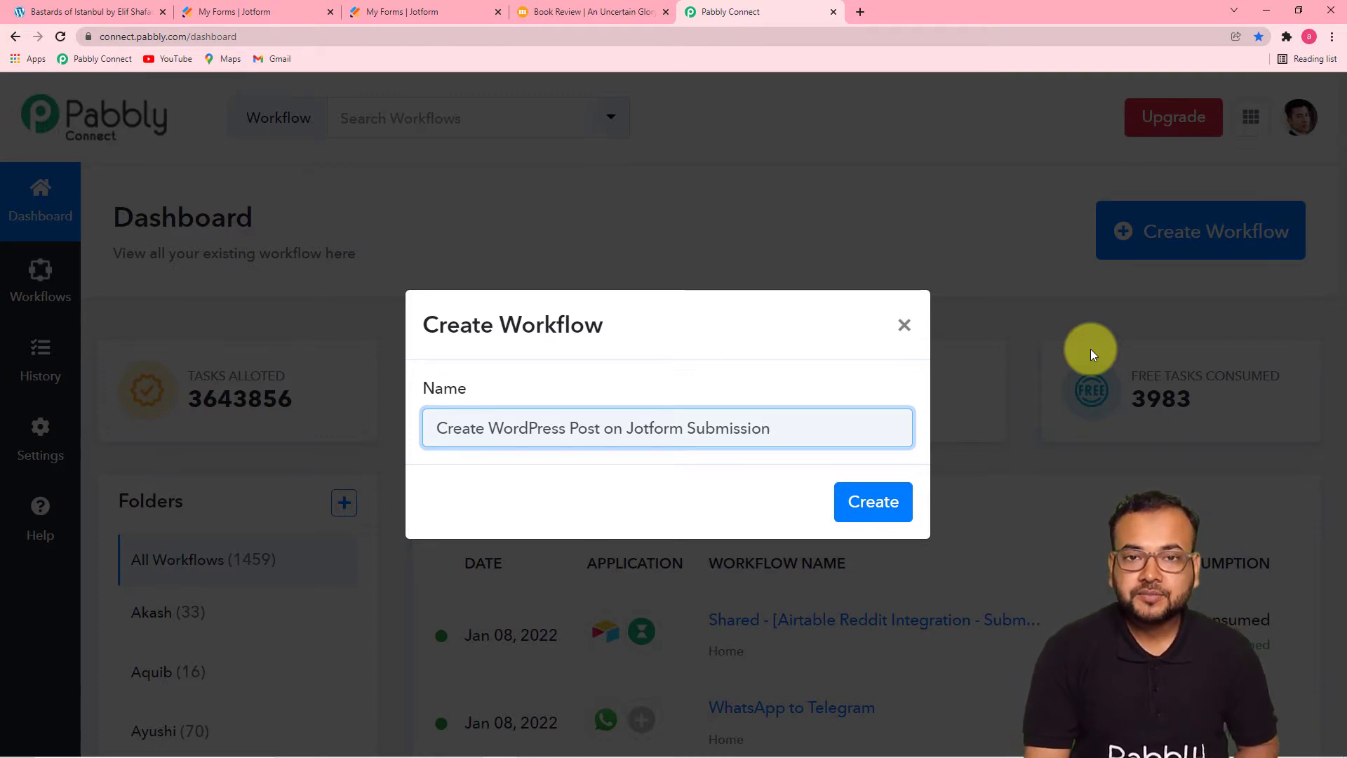
{"action": "left_click", "coordinate": [901, 506]}
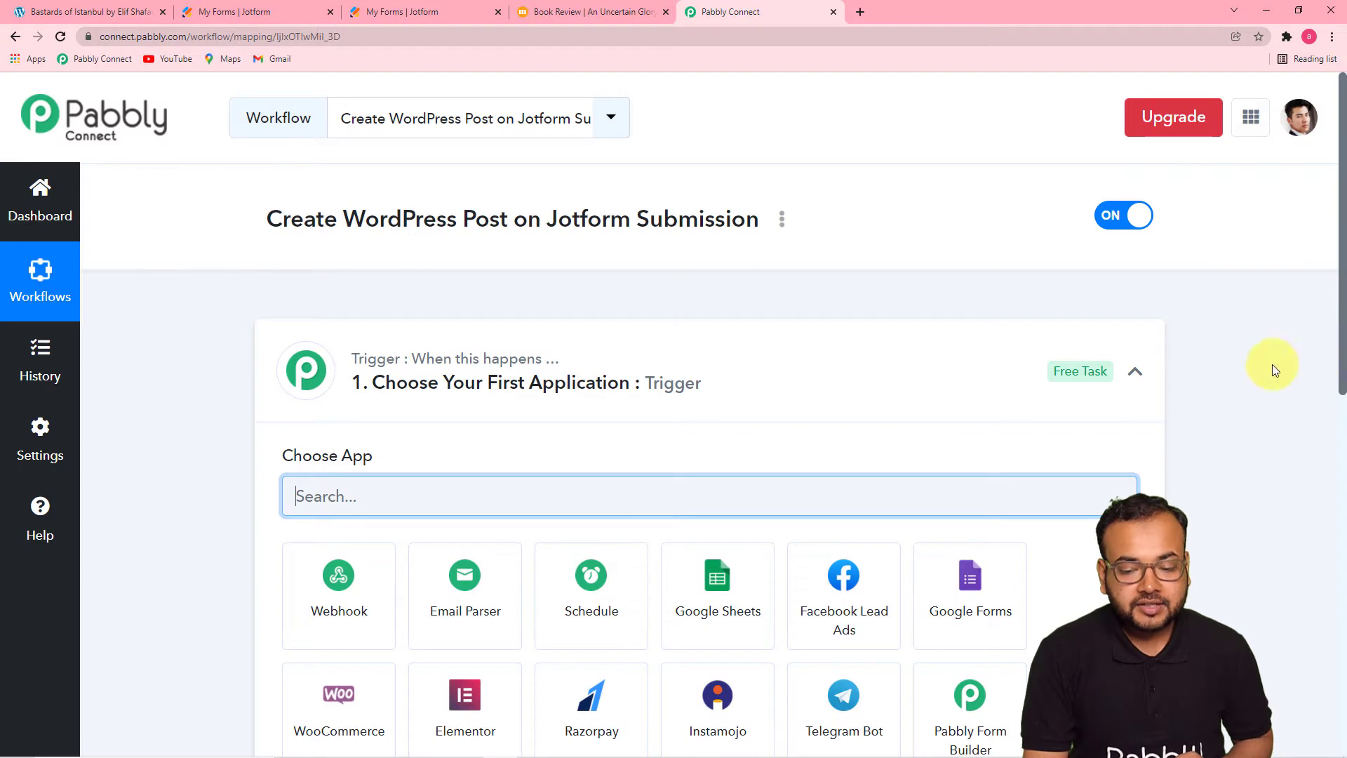
{"action": "left_click", "coordinate": [1134, 370]}
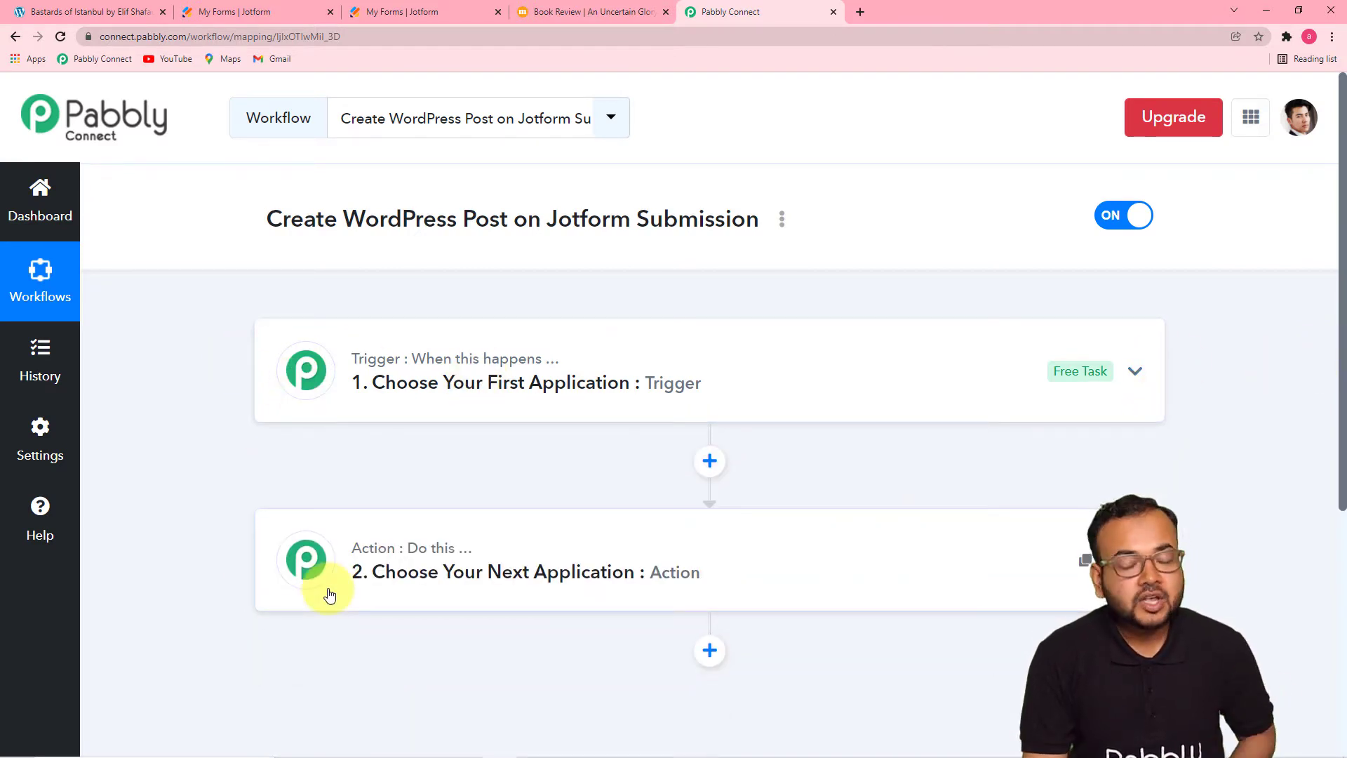
{"action": "mouse_move", "coordinate": [353, 556]}
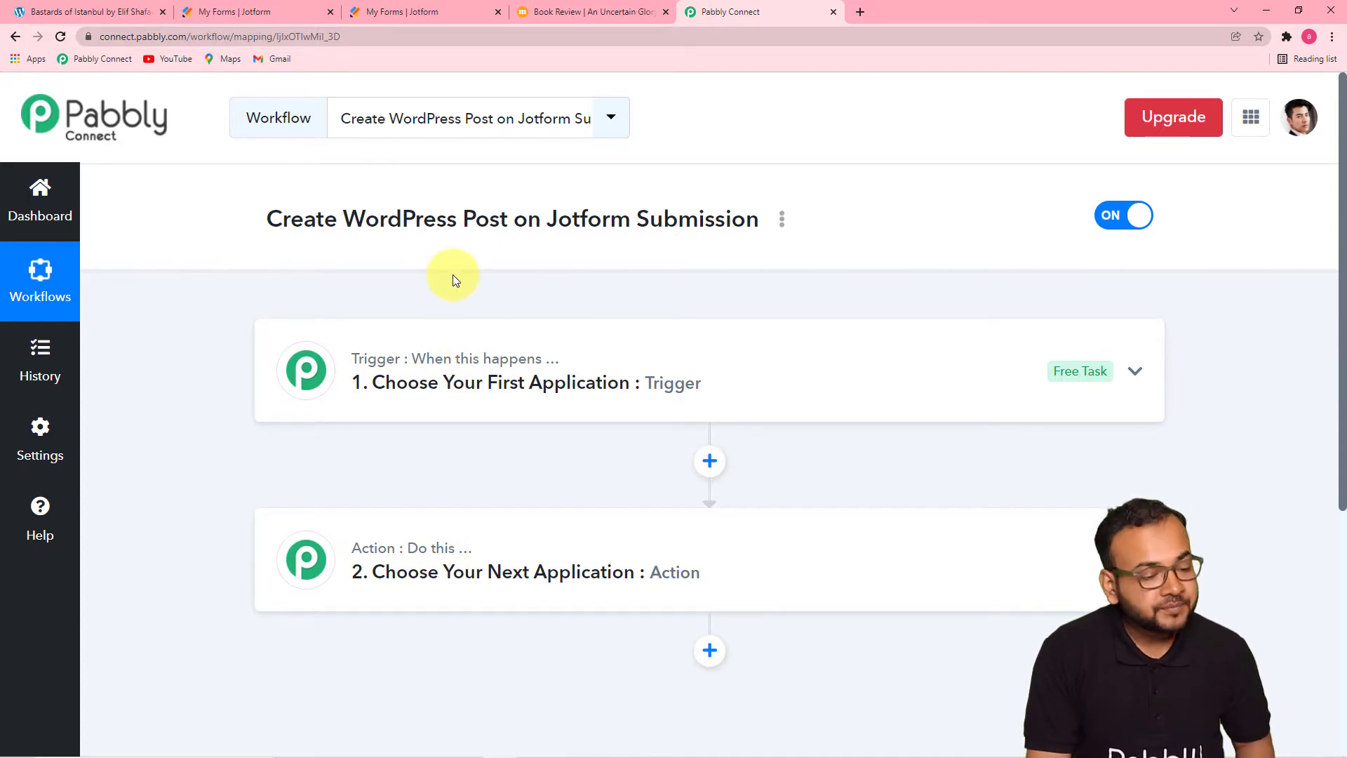
{"action": "left_click", "coordinate": [414, 391]}
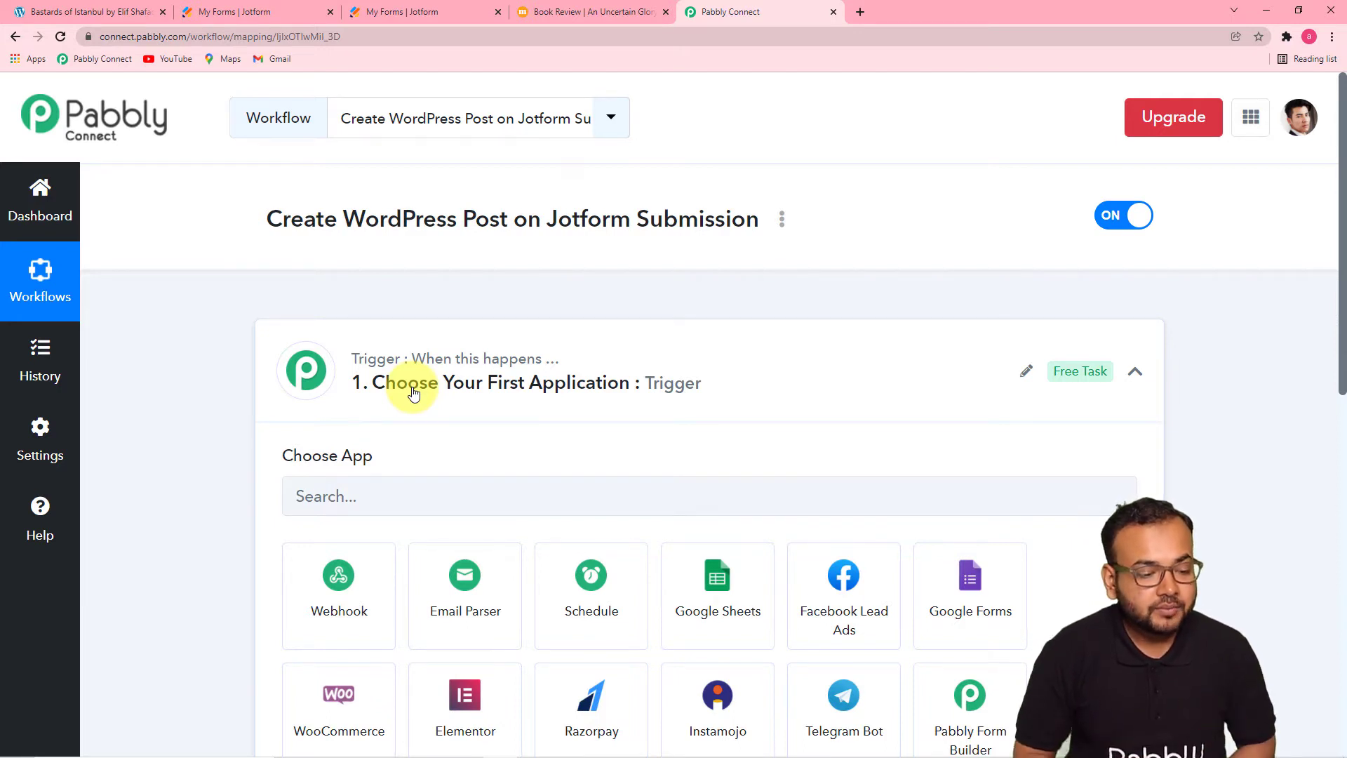
{"action": "scroll", "coordinate": [413, 390], "scroll_direction": "down", "scroll_amount": 2}
Search 'jot' and choose JotForm as the trigger app
{"action": "left_click", "coordinate": [342, 354]}
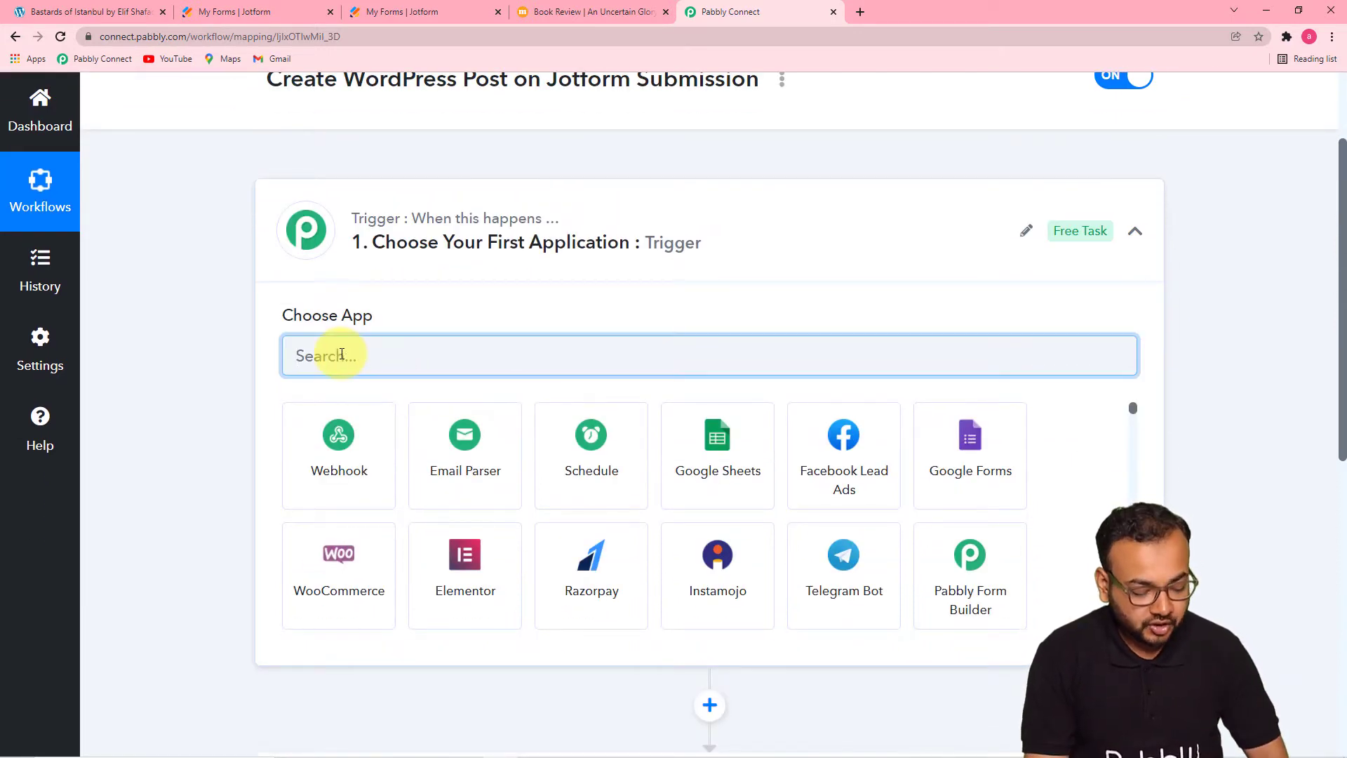
{"action": "type", "text": "jit"}
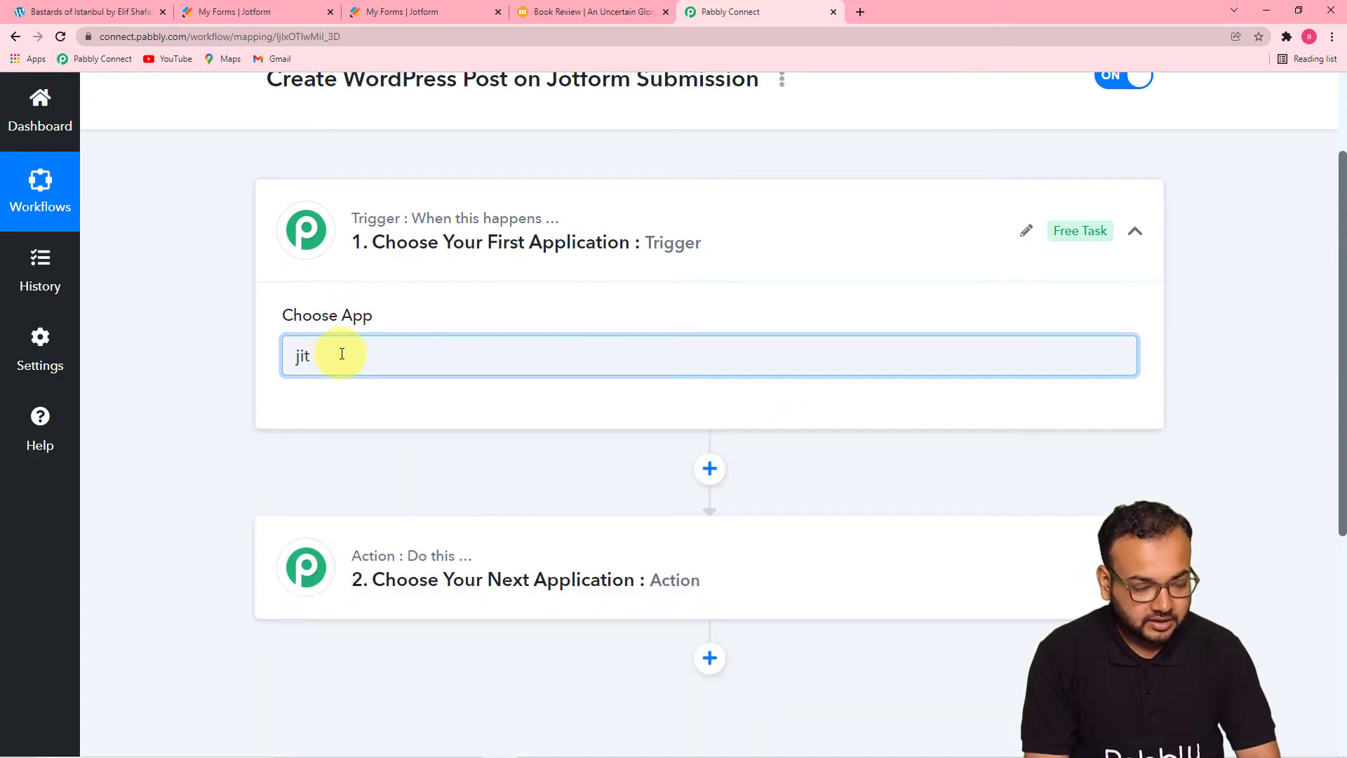
{"action": "key", "text": "BackSpace"}
{"action": "key", "text": "BackSpace"}
{"action": "type", "text": "ot"}
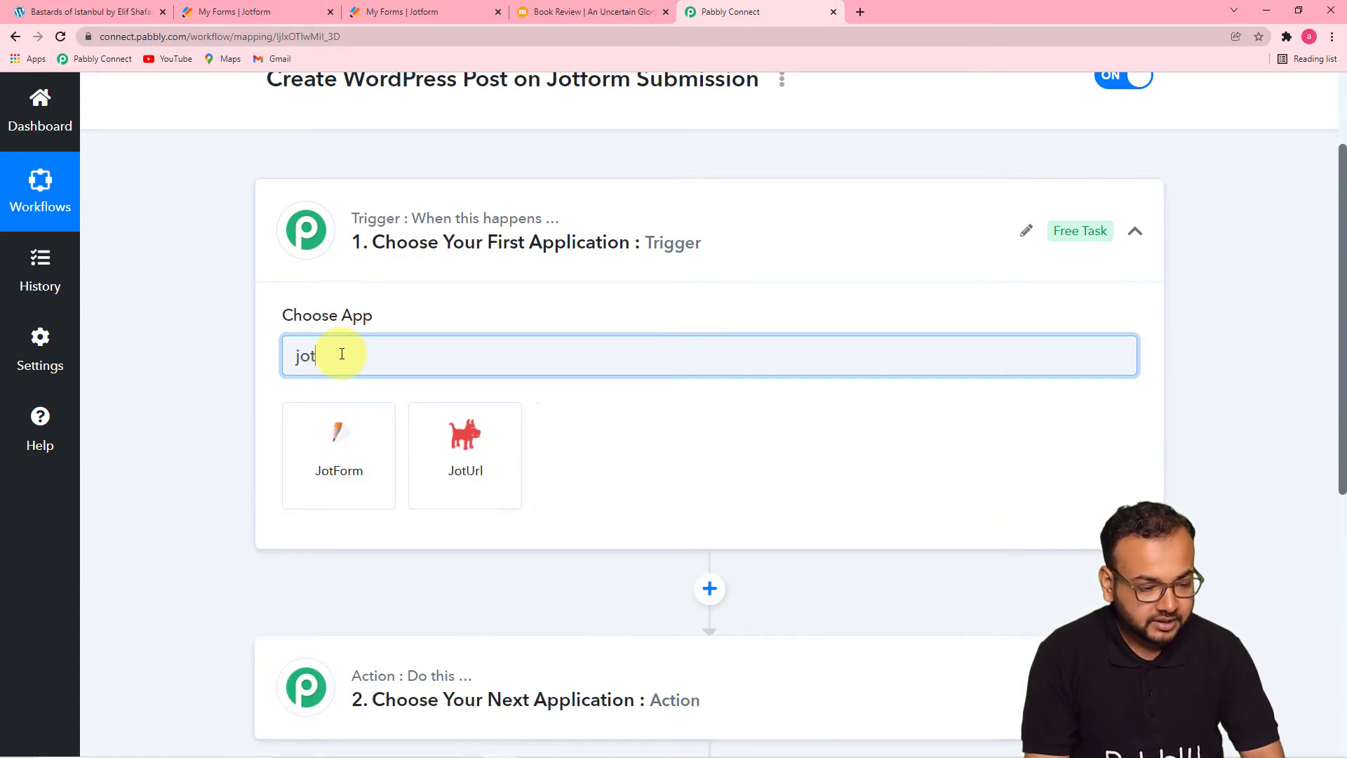
{"action": "left_click", "coordinate": [343, 468]}
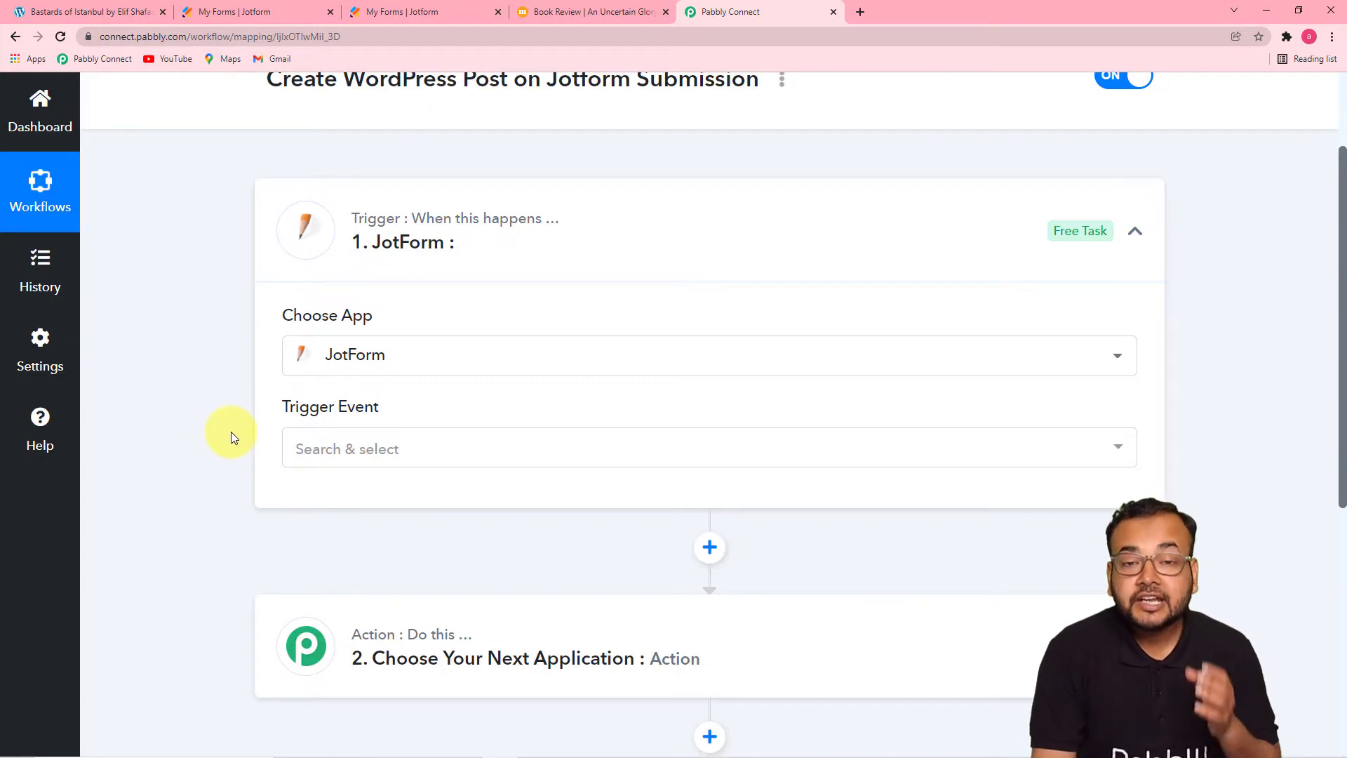
Set the trigger event to New Response
{"action": "left_click", "coordinate": [338, 454]}
{"action": "scroll", "coordinate": [338, 459], "scroll_direction": "down", "scroll_amount": 2}
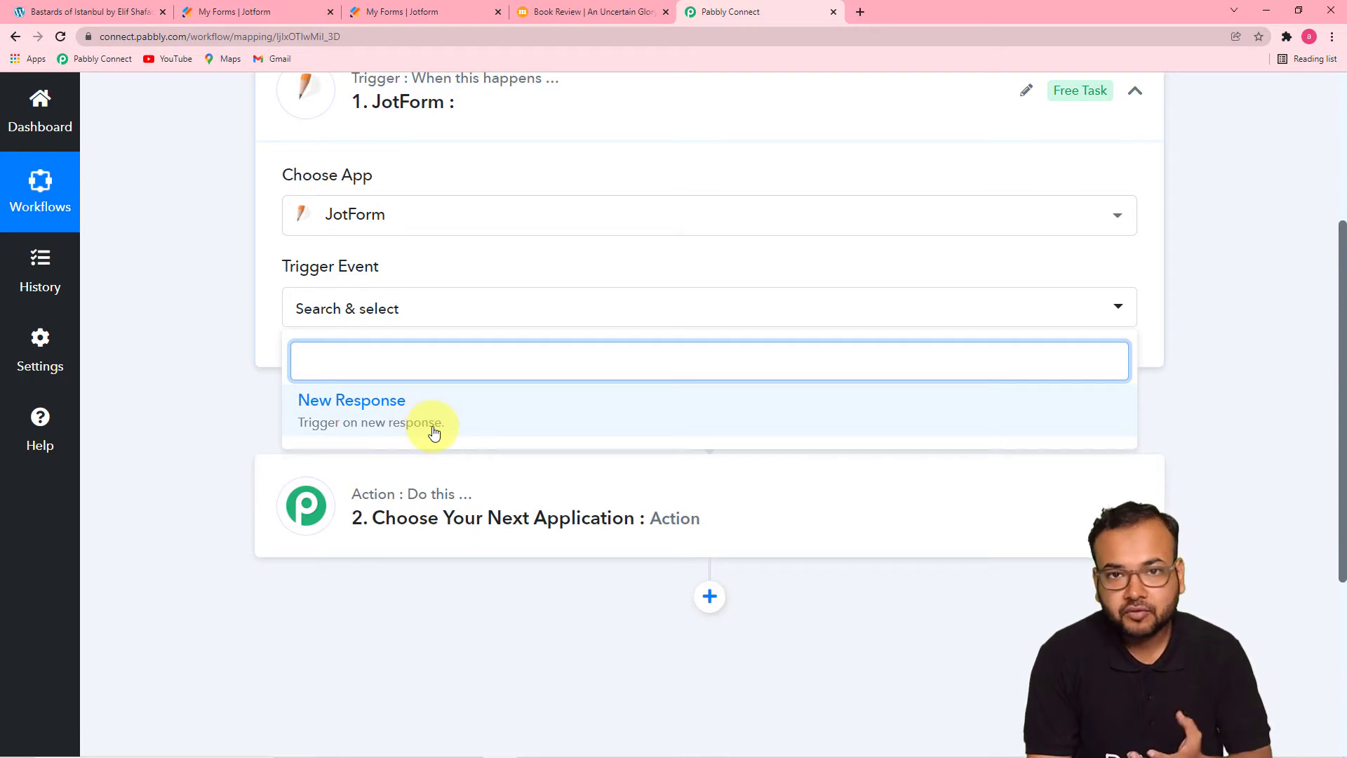
{"action": "left_click", "coordinate": [390, 405]}
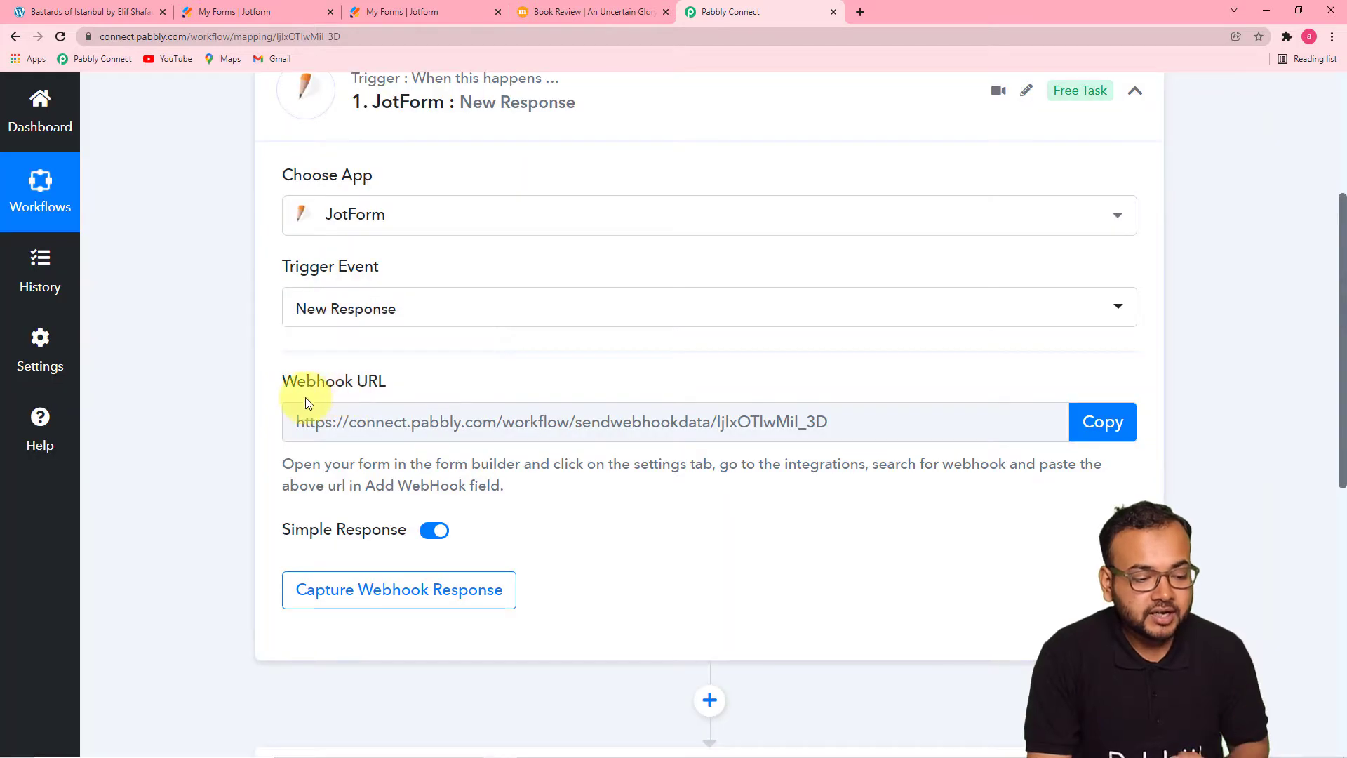
Copy the JotForm trigger's webhook URL and go to the Jotform forms list
{"action": "scroll", "coordinate": [305, 399], "scroll_direction": "down", "scroll_amount": 2}
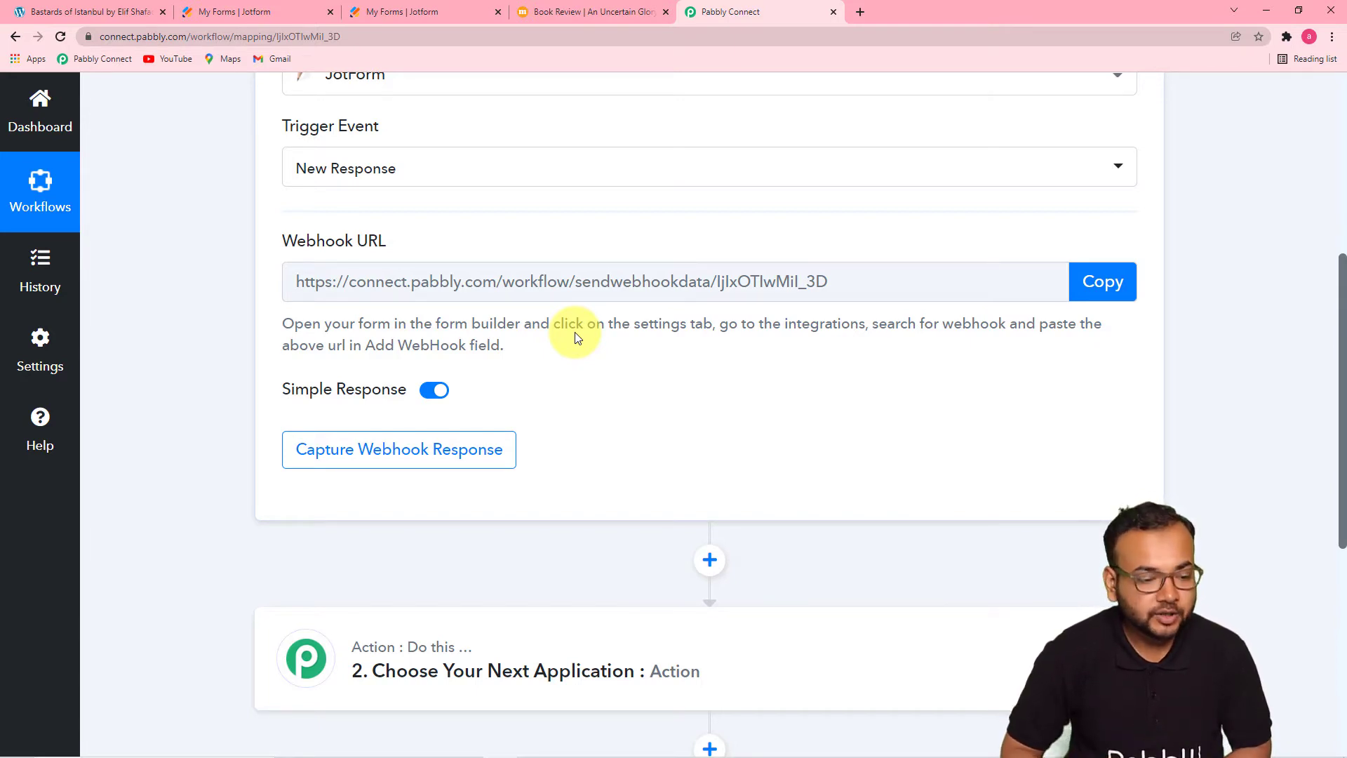
{"action": "left_click", "coordinate": [1099, 281]}
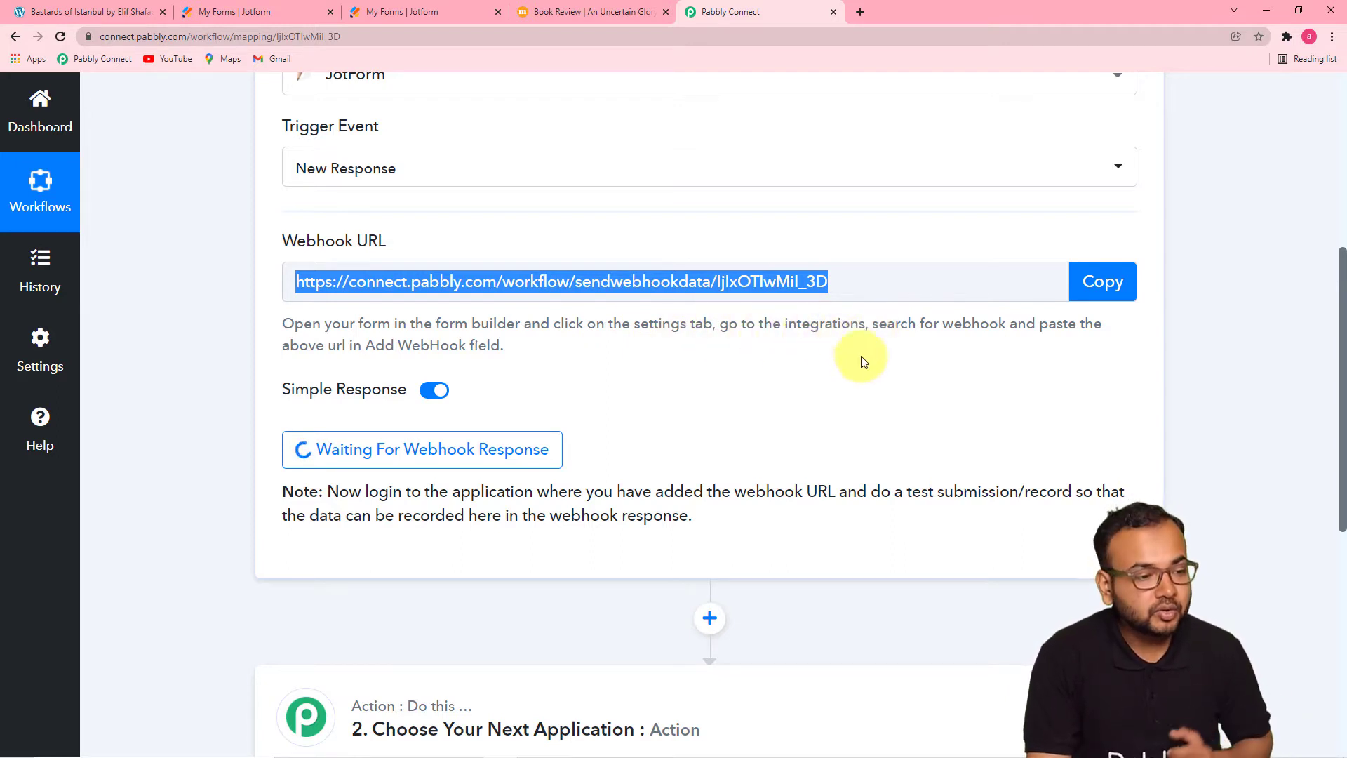
{"action": "left_click", "coordinate": [271, 15]}
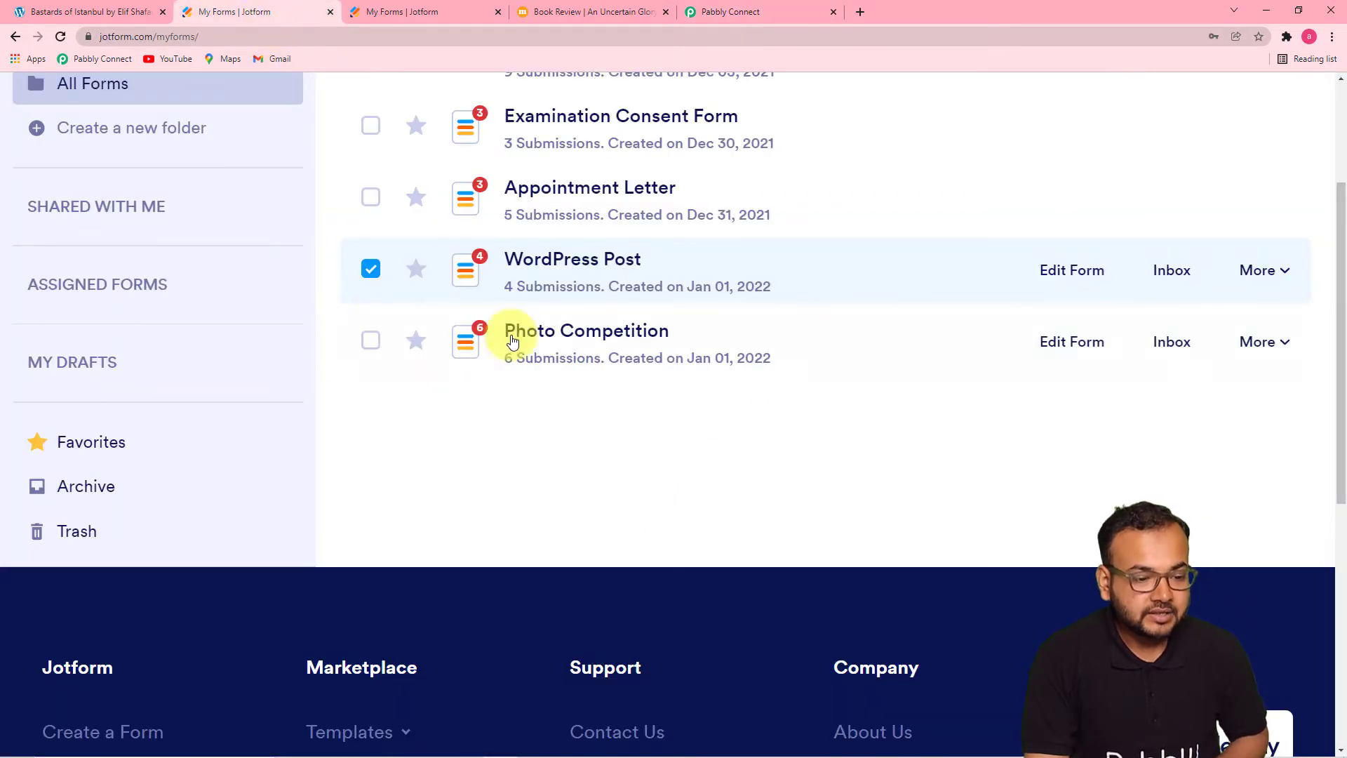
Open the WordPress Post form's Settings from its More menu
{"action": "scroll", "coordinate": [562, 351], "scroll_direction": "up", "scroll_amount": 3}
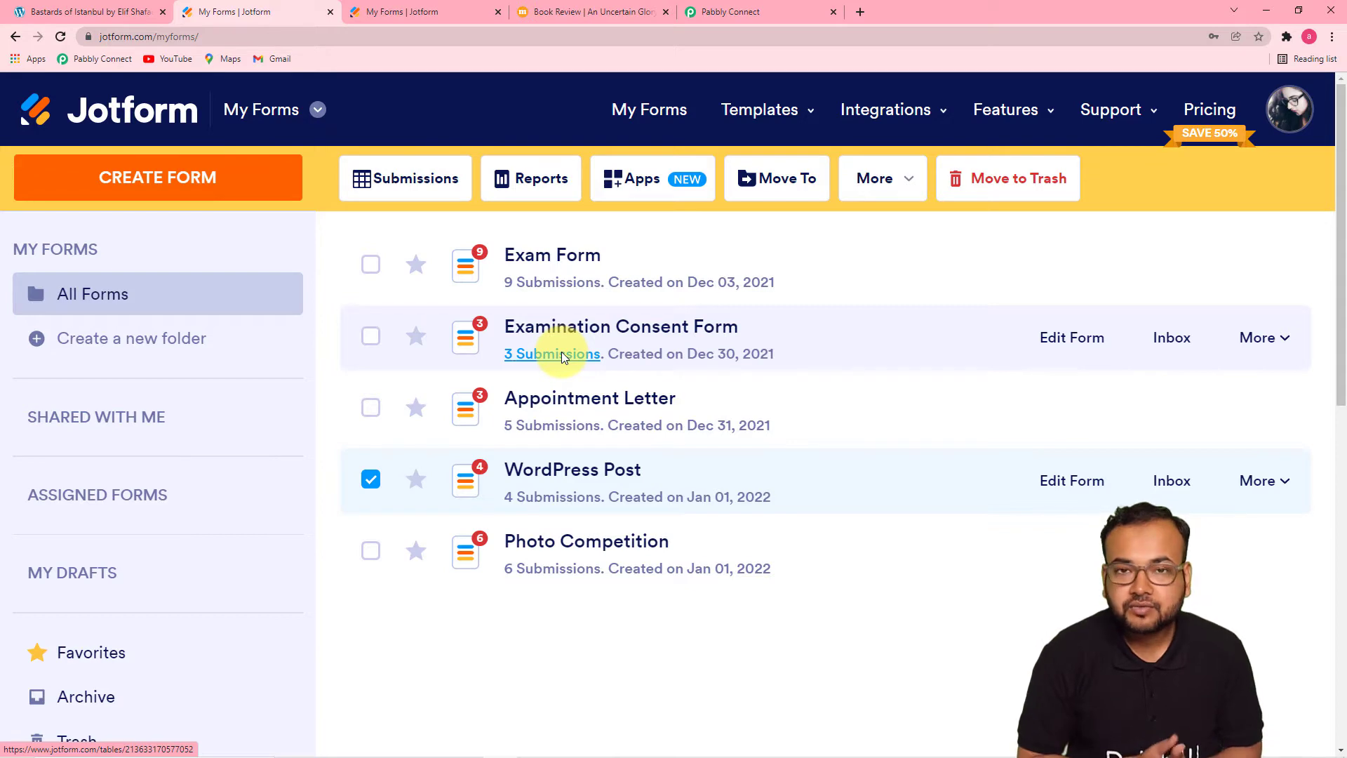
{"action": "scroll", "coordinate": [561, 352], "scroll_direction": "down", "scroll_amount": 3}
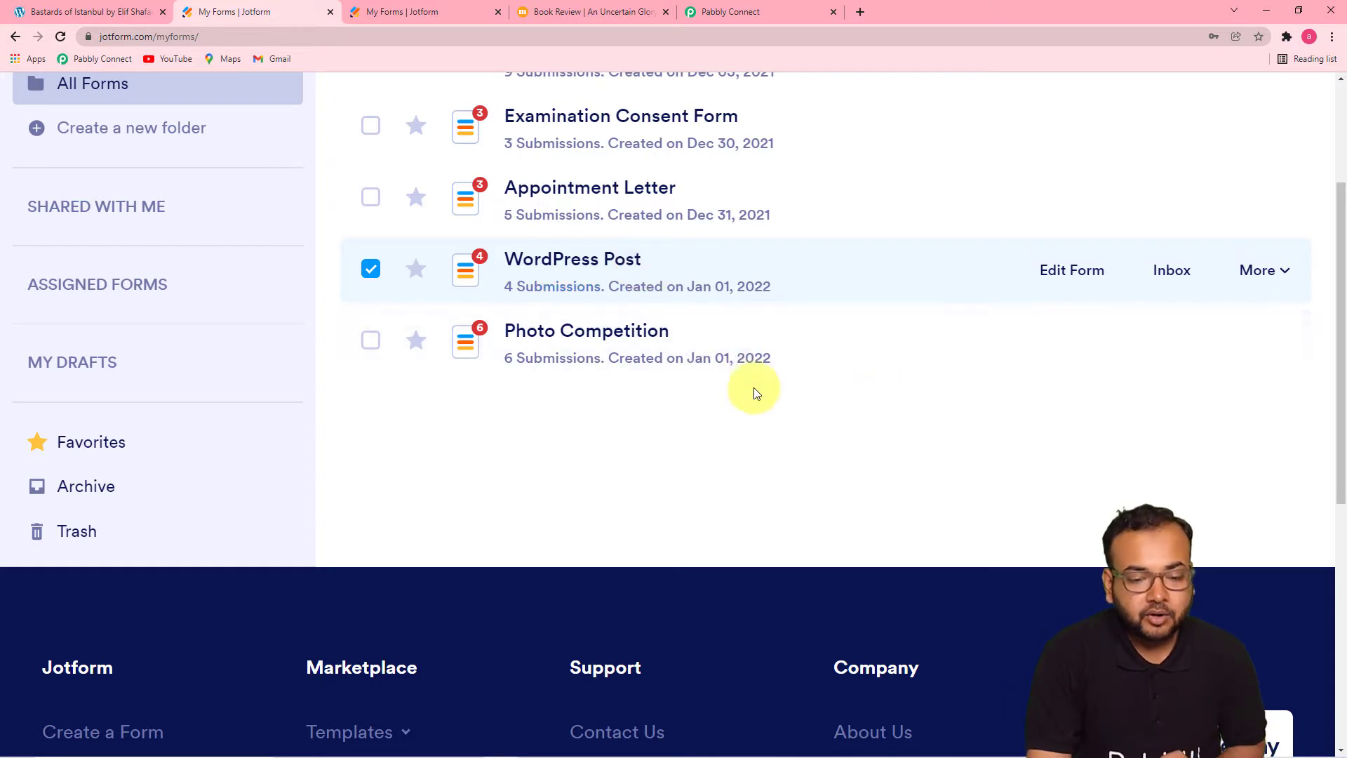
{"action": "left_click", "coordinate": [1258, 284]}
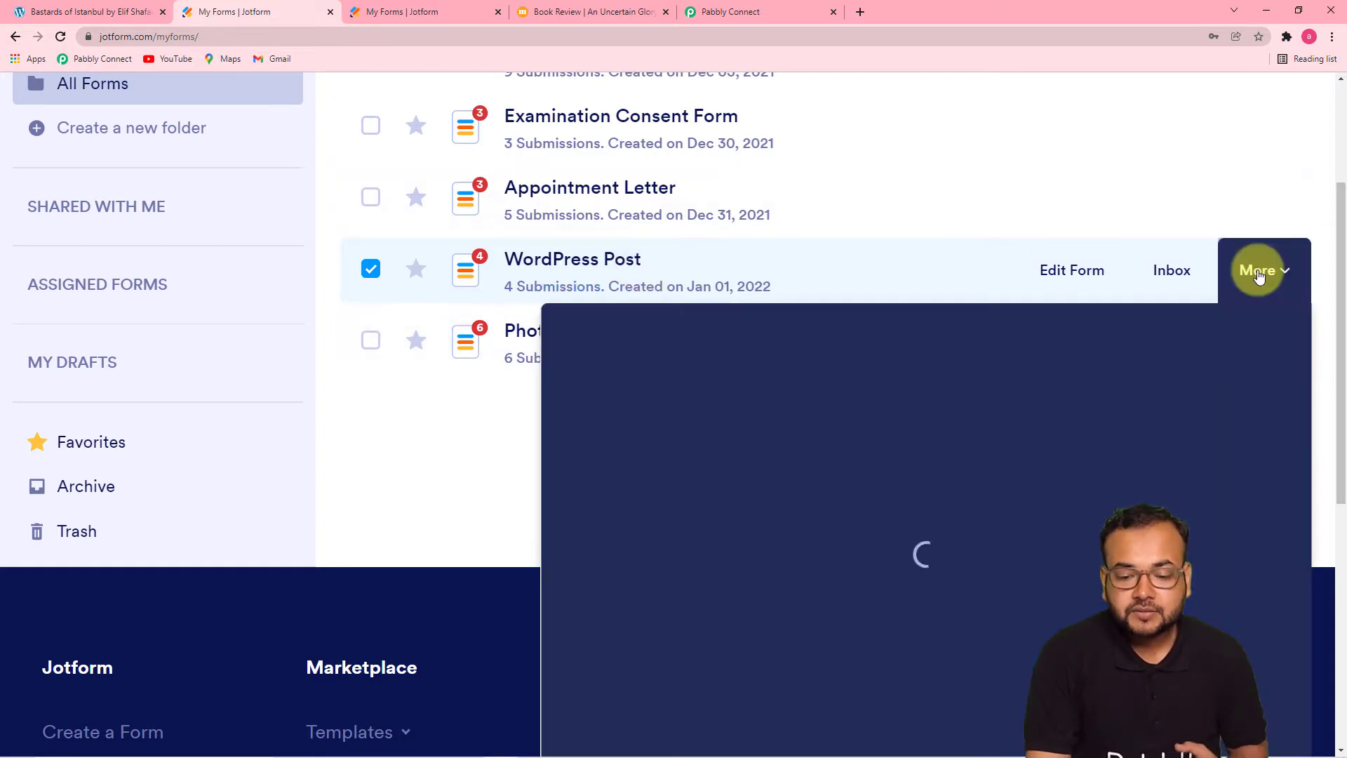
{"action": "scroll", "coordinate": [1257, 272], "scroll_direction": "up", "scroll_amount": 1}
{"action": "scroll", "coordinate": [1258, 271], "scroll_direction": "down", "scroll_amount": 4}
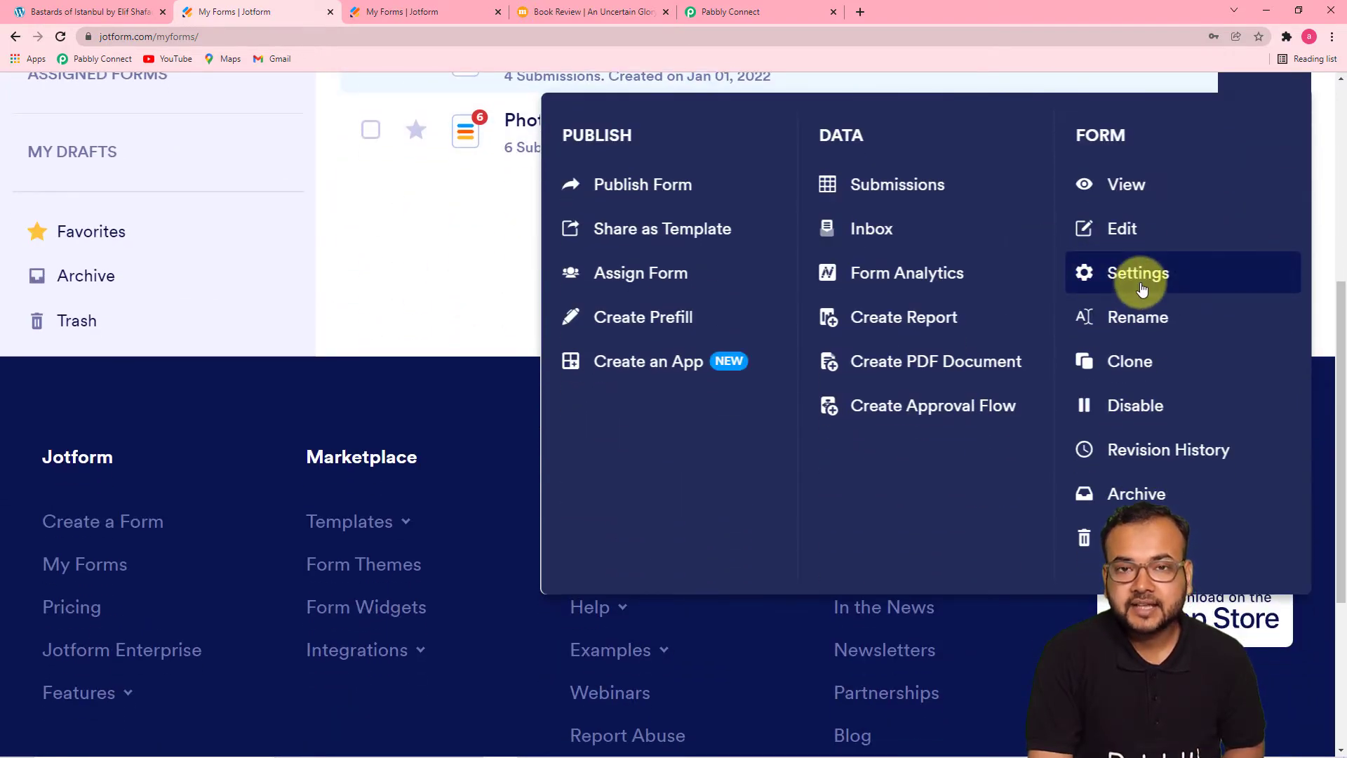
{"action": "left_click", "coordinate": [1151, 274]}
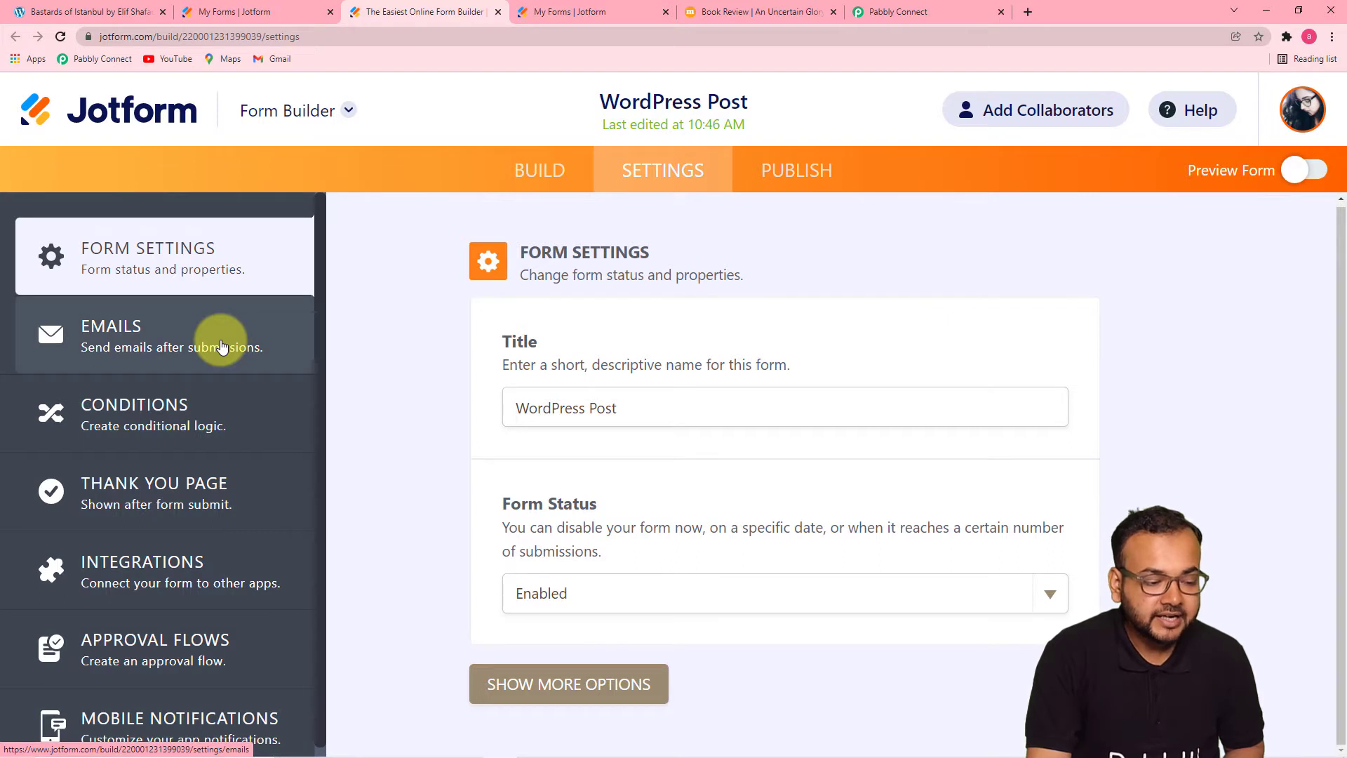
Remove the form's existing WebHooks integration
{"action": "scroll", "coordinate": [222, 347], "scroll_direction": "down", "scroll_amount": 1}
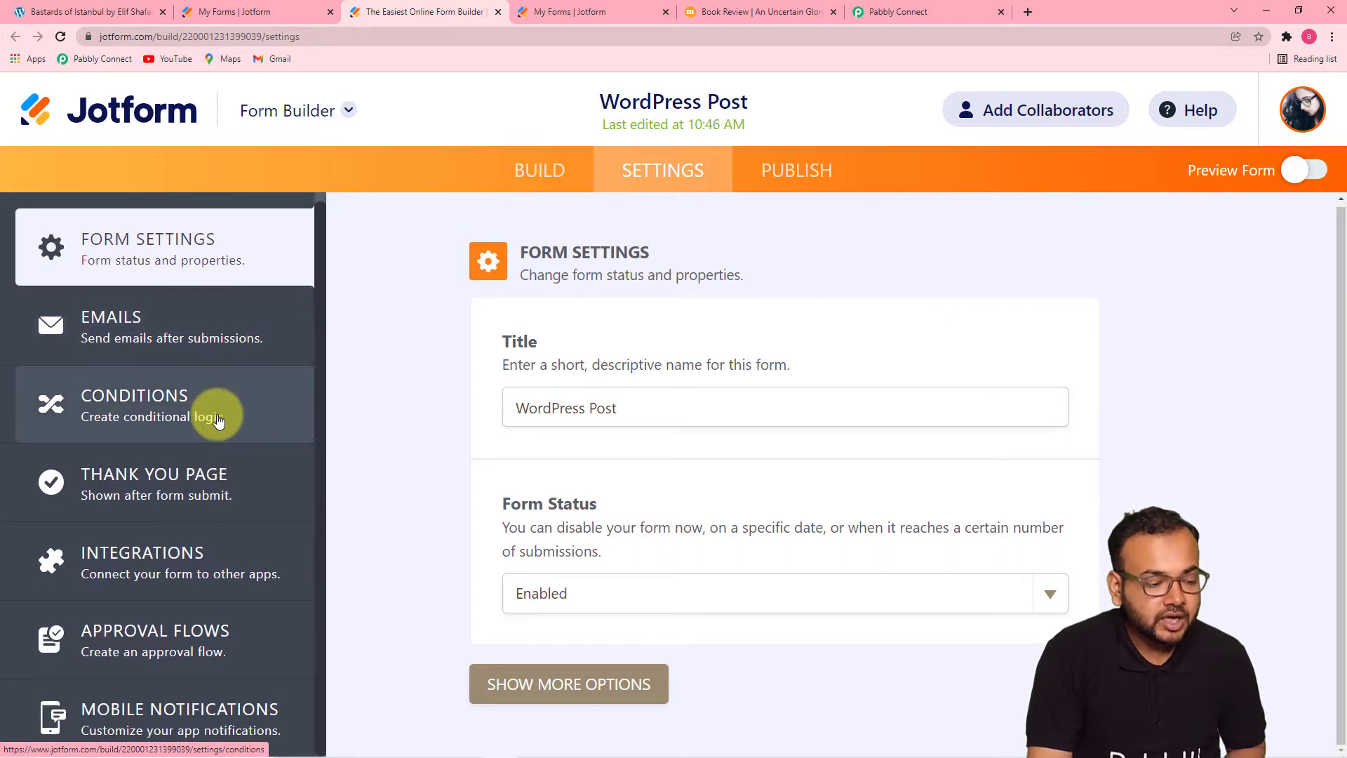
{"action": "left_click", "coordinate": [140, 567]}
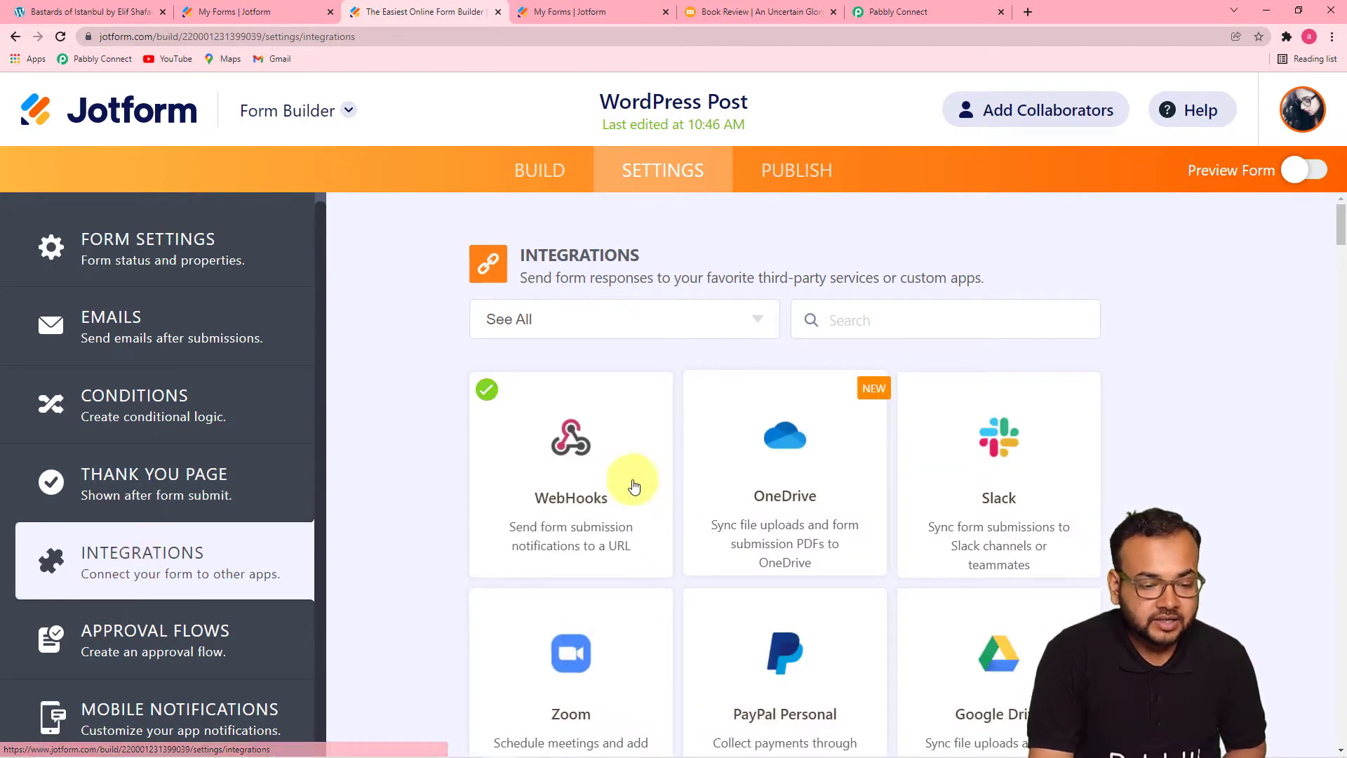
{"action": "left_click", "coordinate": [554, 501]}
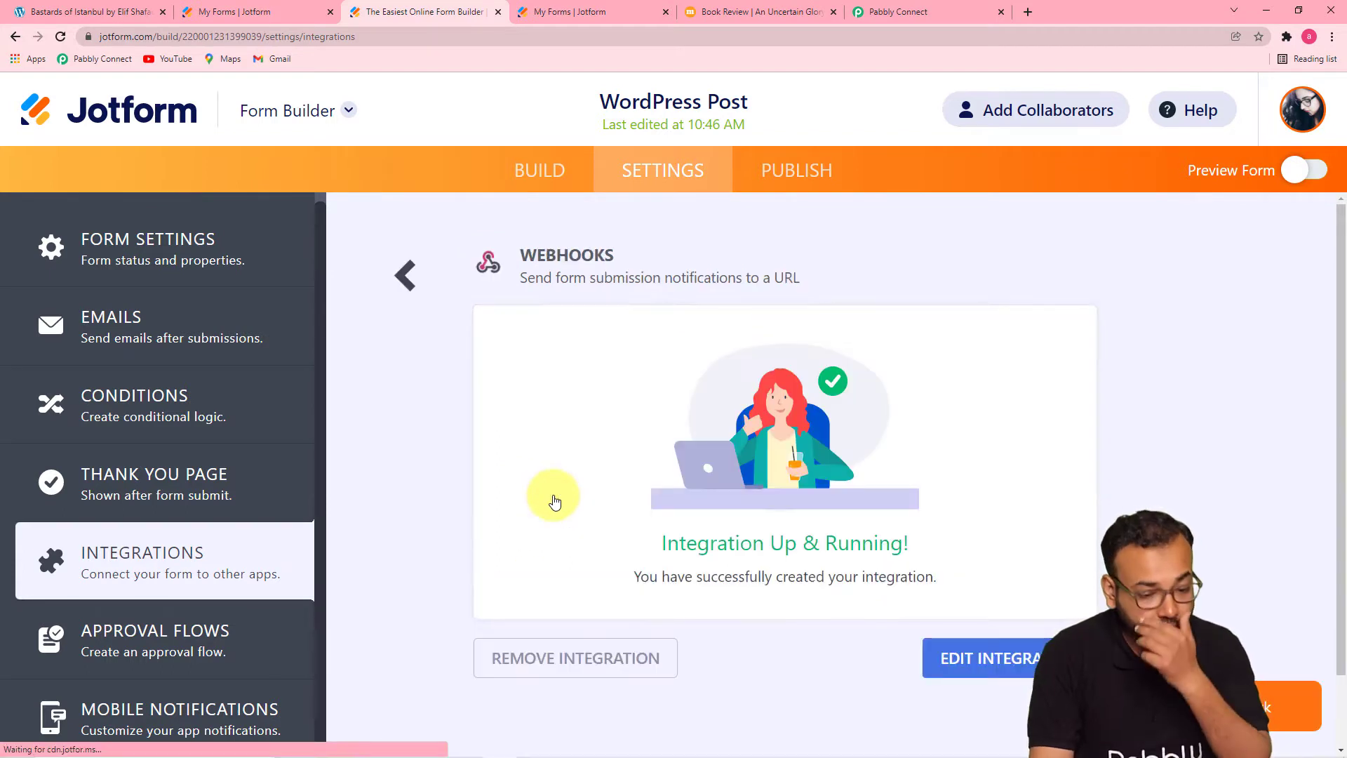
{"action": "scroll", "coordinate": [552, 494], "scroll_direction": "down", "scroll_amount": 1}
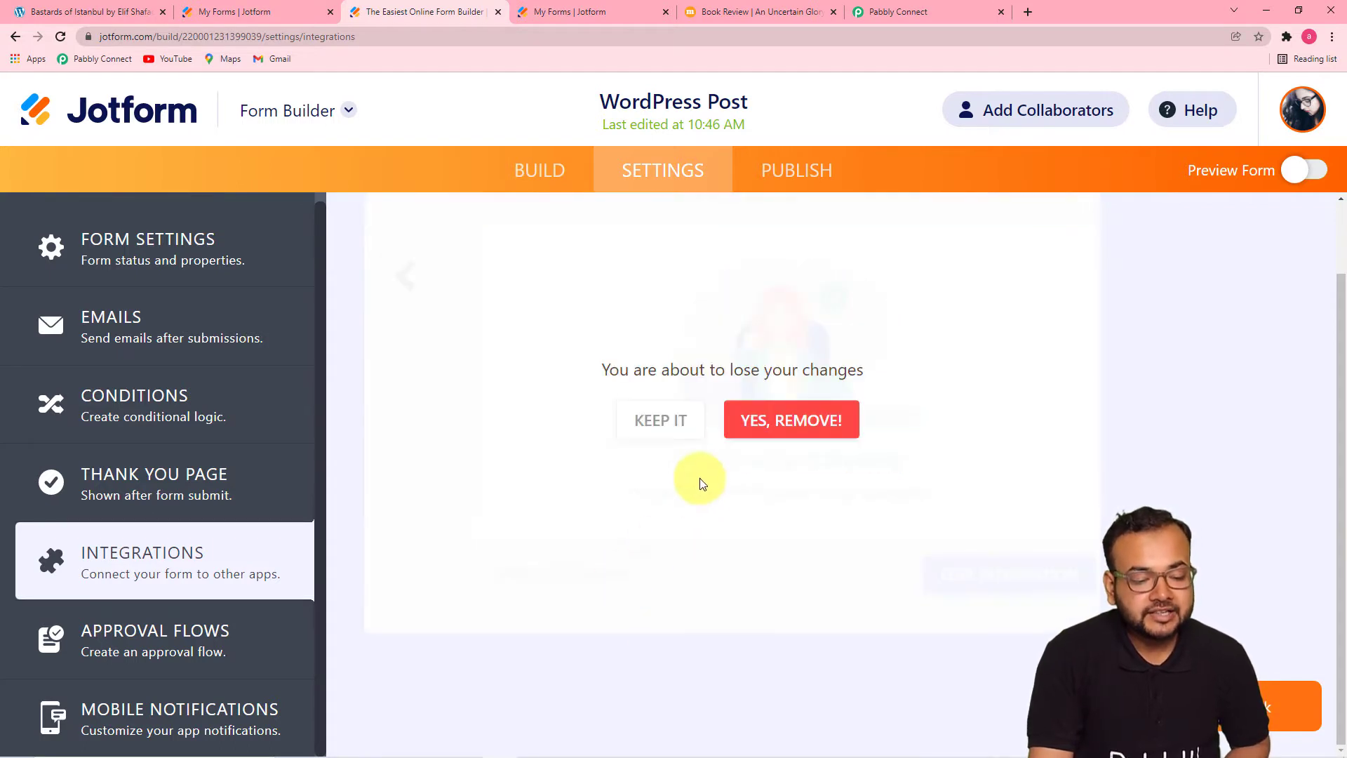
{"action": "left_click", "coordinate": [770, 420]}
Start a fresh WebHooks integration with an empty URL field, then return to Pabbly Connect
{"action": "scroll", "coordinate": [703, 551], "scroll_direction": "up", "scroll_amount": 2}
{"action": "left_click", "coordinate": [938, 309]}
{"action": "type", "text": "we"}
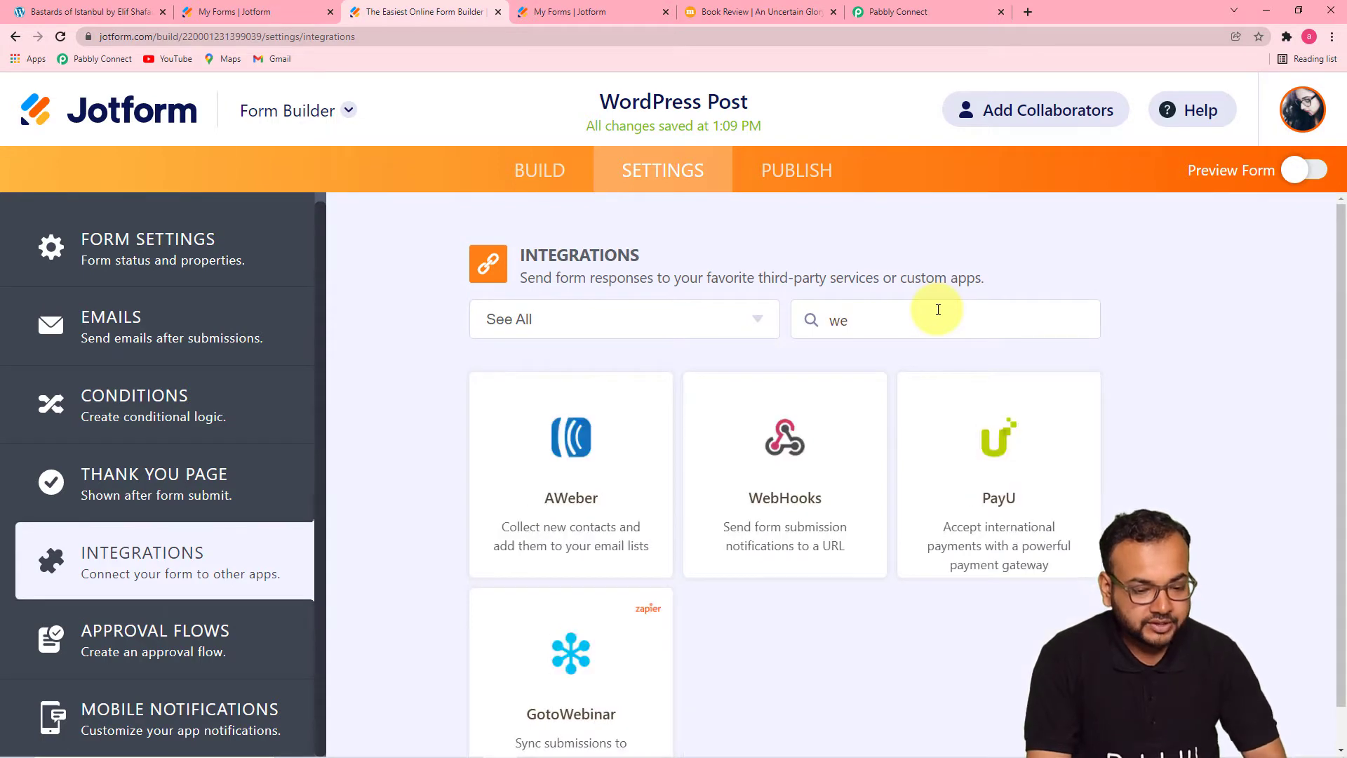
{"action": "left_click", "coordinate": [769, 484]}
{"action": "scroll", "coordinate": [764, 496], "scroll_direction": "down", "scroll_amount": 1}
{"action": "left_click_drag", "start_coordinate": [562, 441], "coordinate": [466, 445]}
{"action": "key", "text": "BackSpace"}
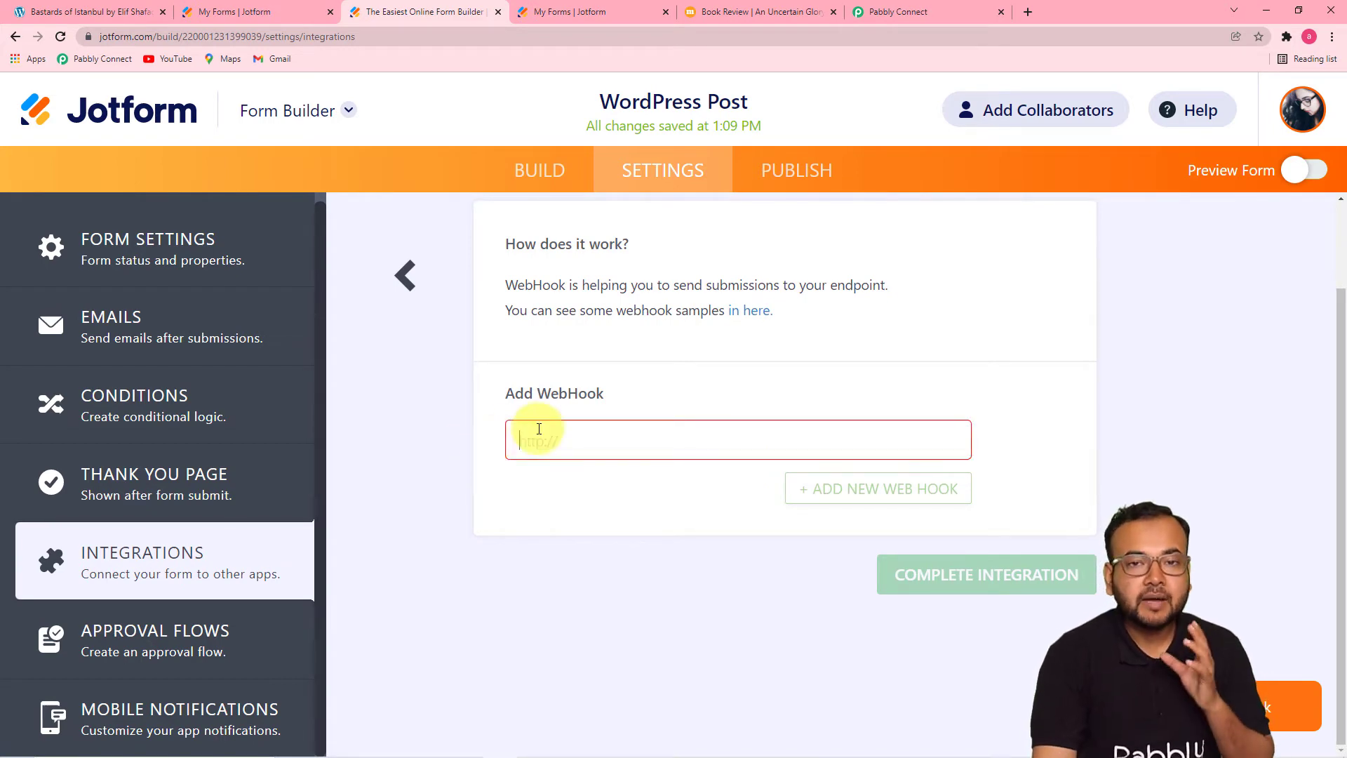
{"action": "left_click", "coordinate": [912, 14]}
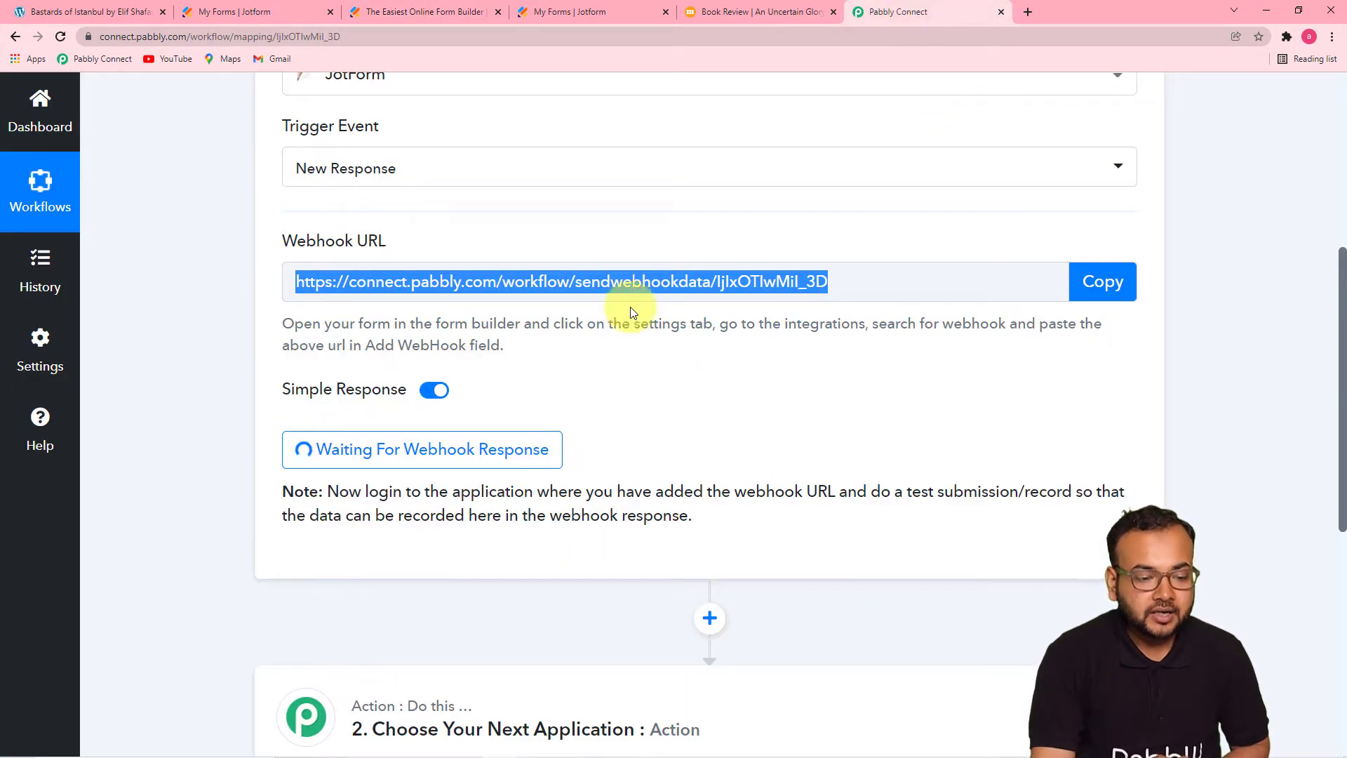
Paste the Pabbly webhook URL into Jotform's WebHooks integration and complete it
{"action": "left_click", "coordinate": [1109, 284]}
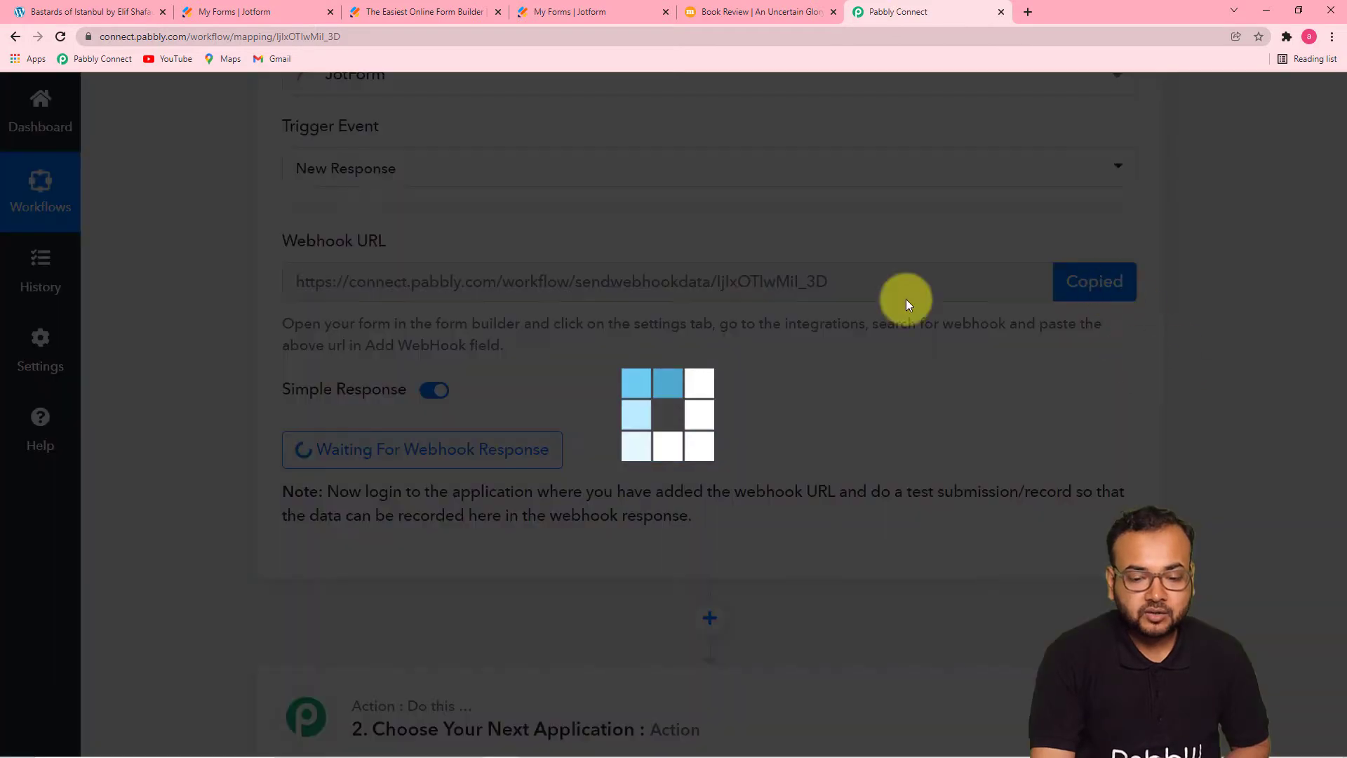
{"action": "left_click", "coordinate": [400, 11]}
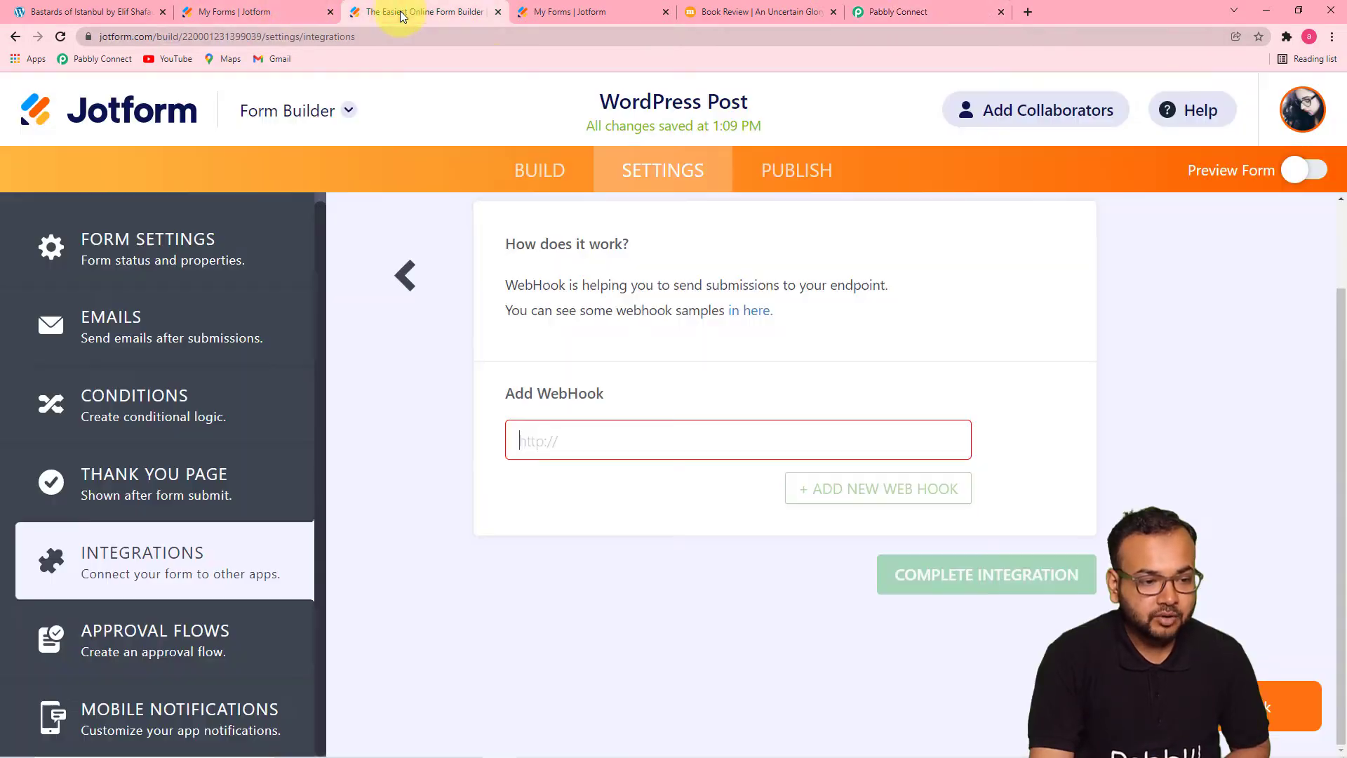
{"action": "right_click", "coordinate": [538, 430]}
{"action": "left_click", "coordinate": [563, 542]}
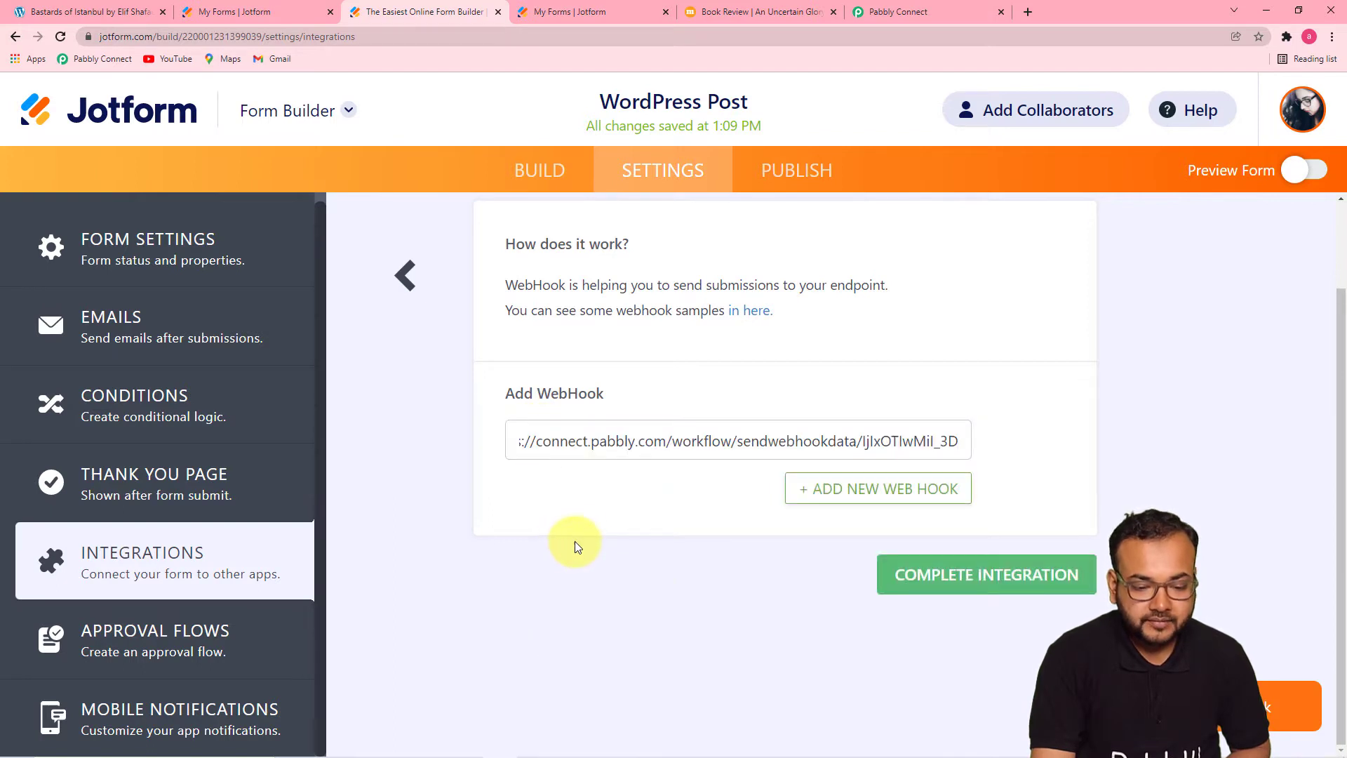
{"action": "left_click", "coordinate": [931, 587]}
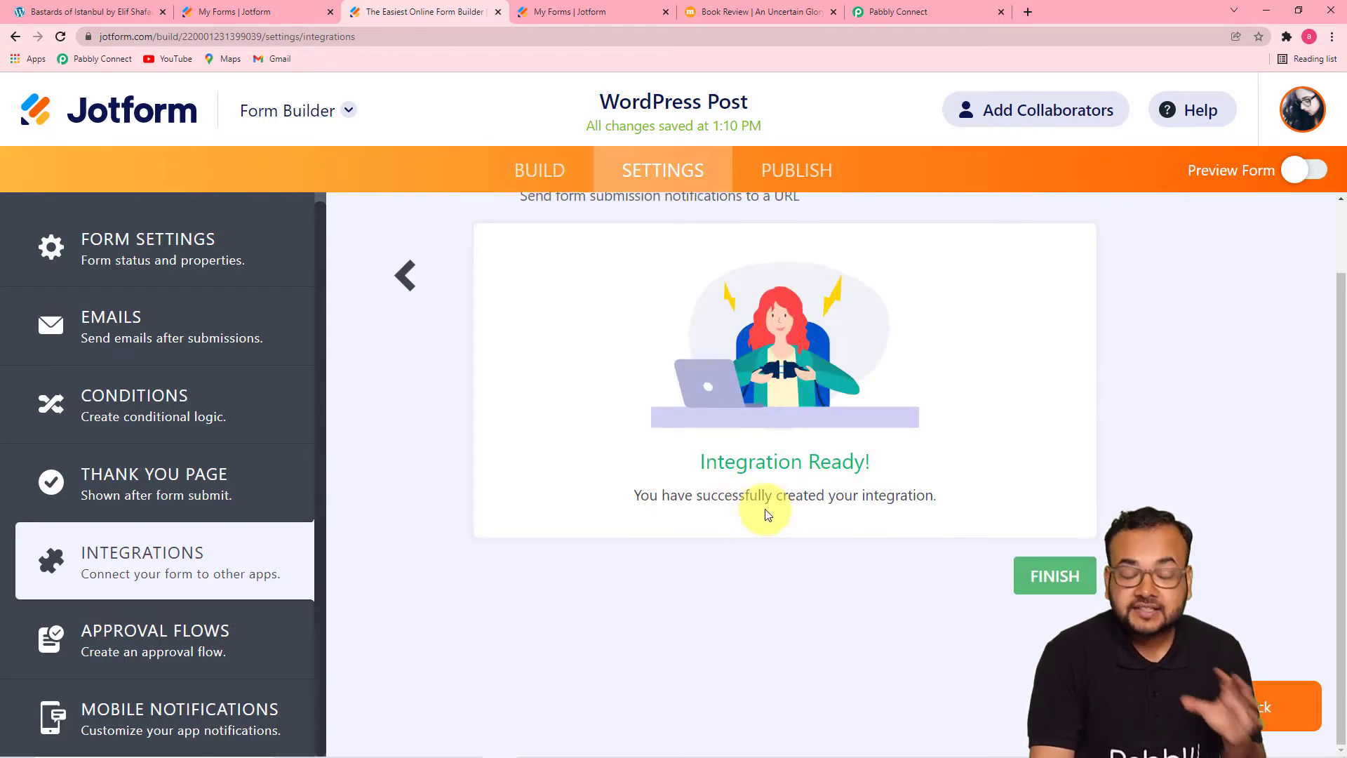
{"action": "left_click", "coordinate": [873, 12]}
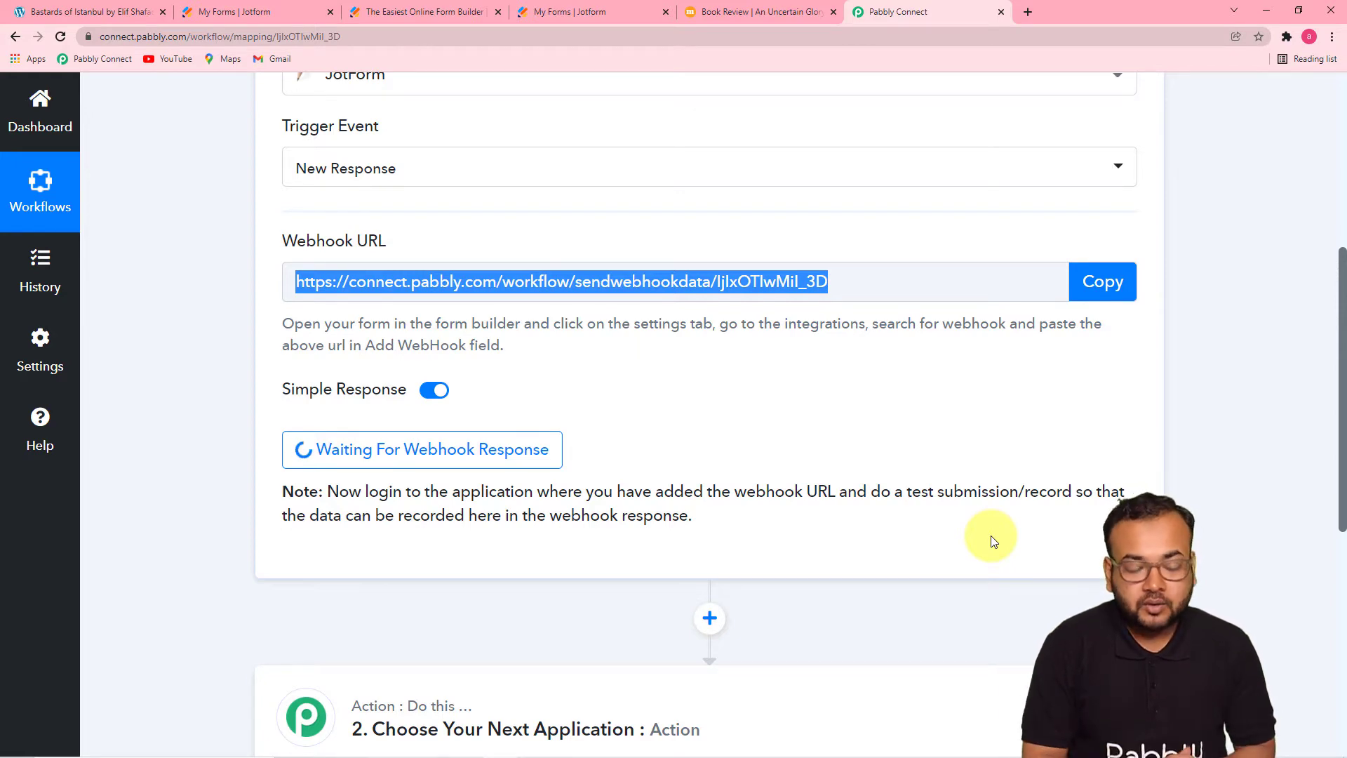
Open the WordPress Post form for filling via More > View
{"action": "left_click", "coordinate": [228, 12]}
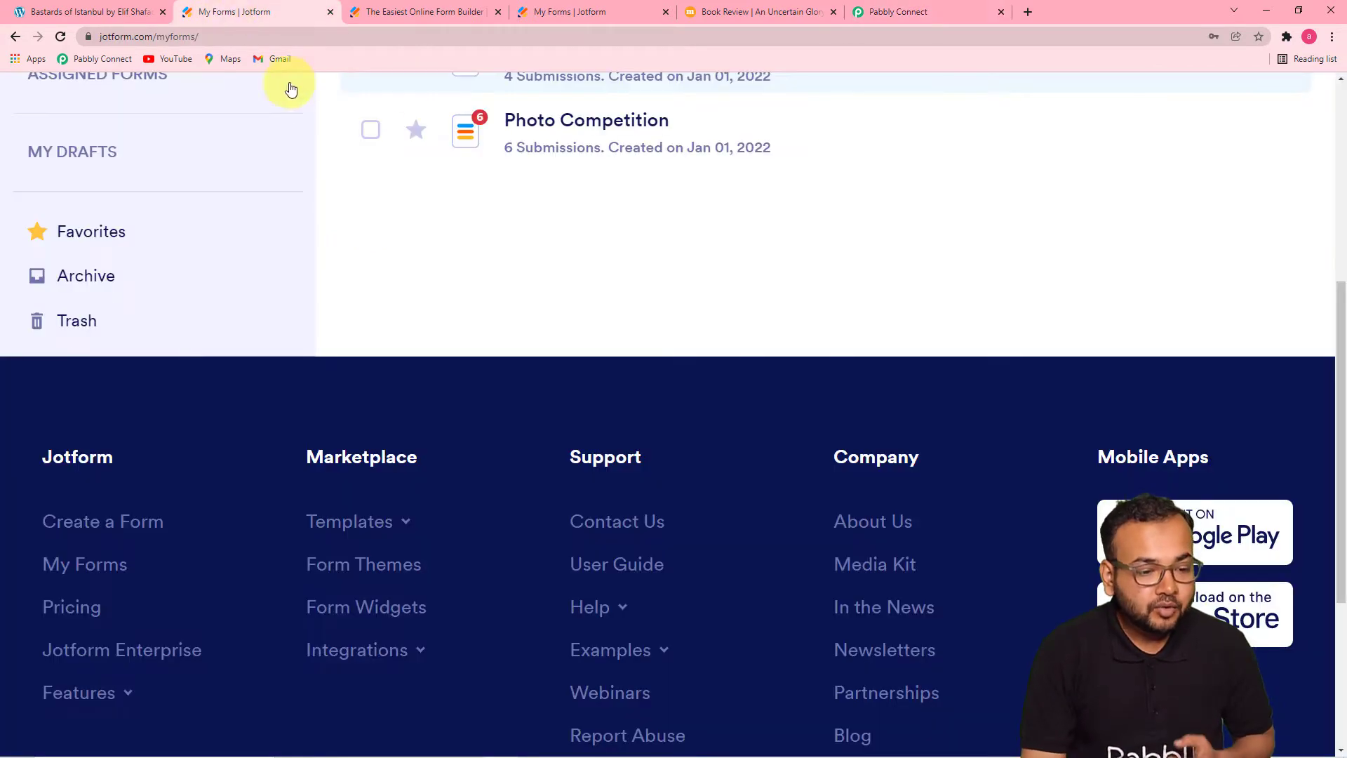
{"action": "scroll", "coordinate": [337, 228], "scroll_direction": "up", "scroll_amount": 4}
{"action": "scroll", "coordinate": [337, 228], "scroll_direction": "up", "scroll_amount": 2}
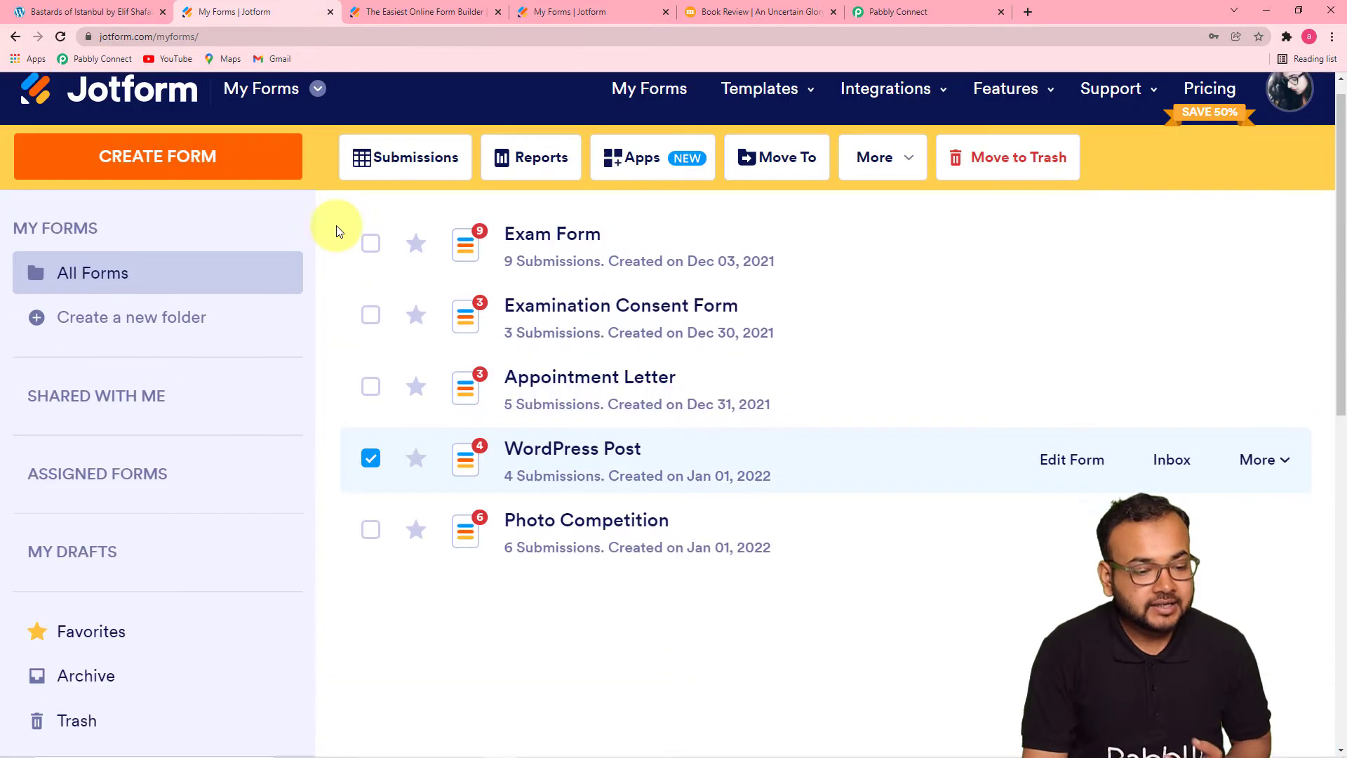
{"action": "left_click", "coordinate": [1274, 483]}
{"action": "scroll", "coordinate": [1274, 481], "scroll_direction": "down", "scroll_amount": 3}
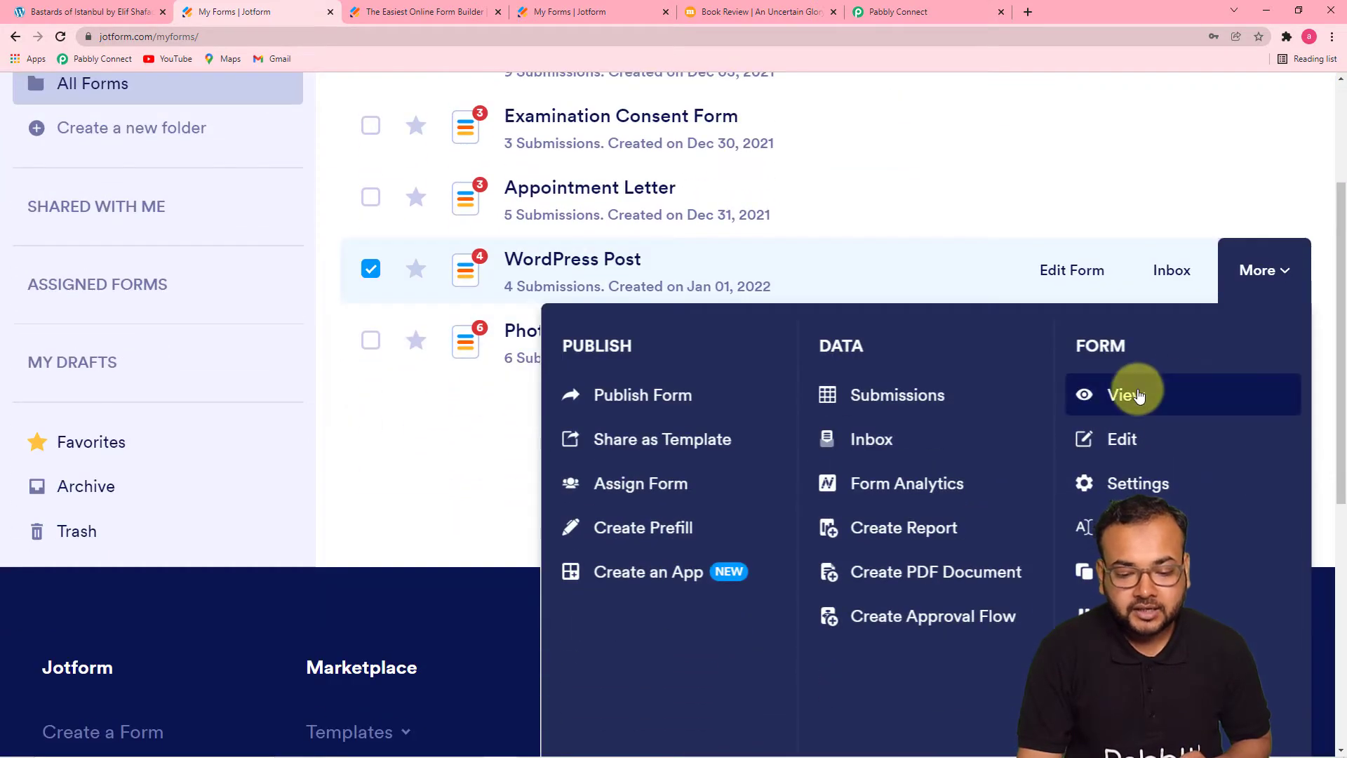
{"action": "left_click", "coordinate": [1141, 392]}
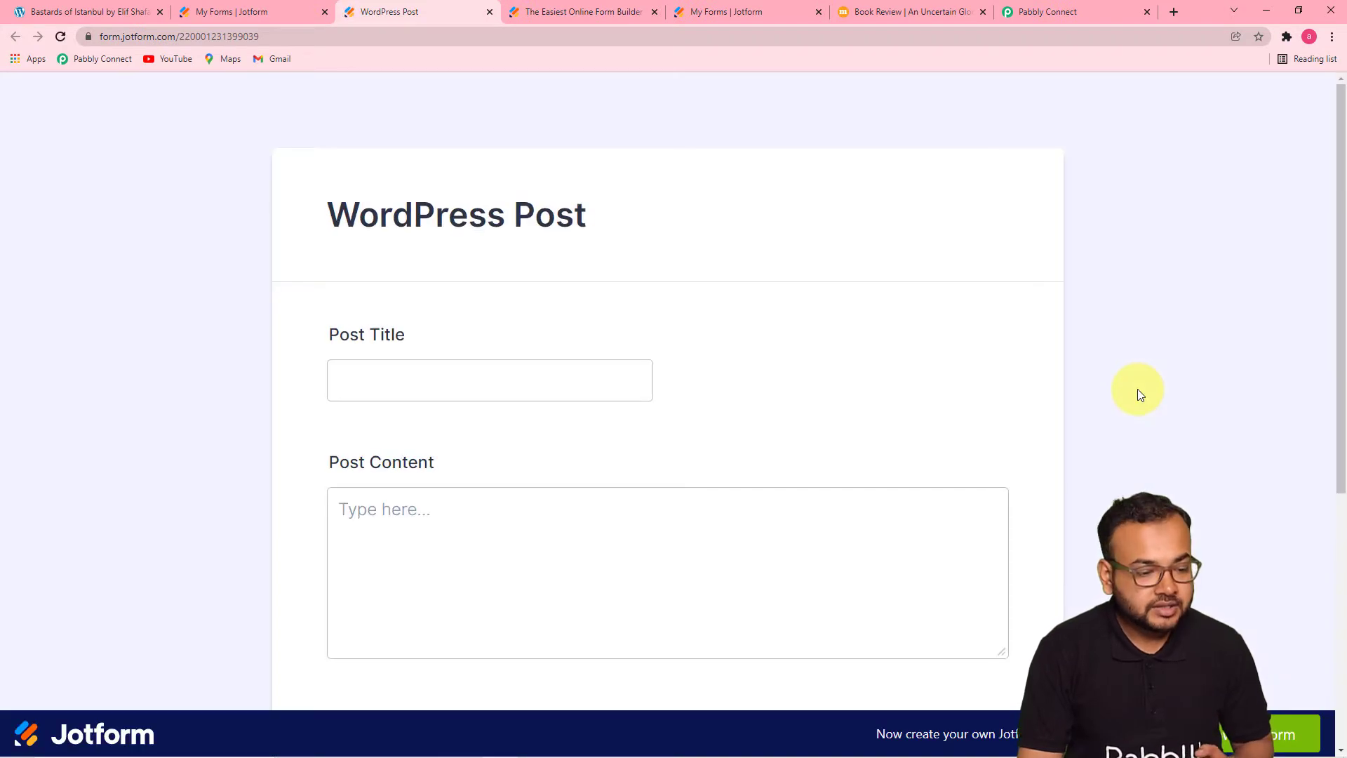
Fill in the Post Title and Post Content with a book review
{"action": "scroll", "coordinate": [857, 373], "scroll_direction": "down", "scroll_amount": 1}
{"action": "left_click", "coordinate": [636, 329]}
{"action": "left_click", "coordinate": [743, 331]}
{"action": "scroll", "coordinate": [743, 331], "scroll_direction": "down", "scroll_amount": 1}
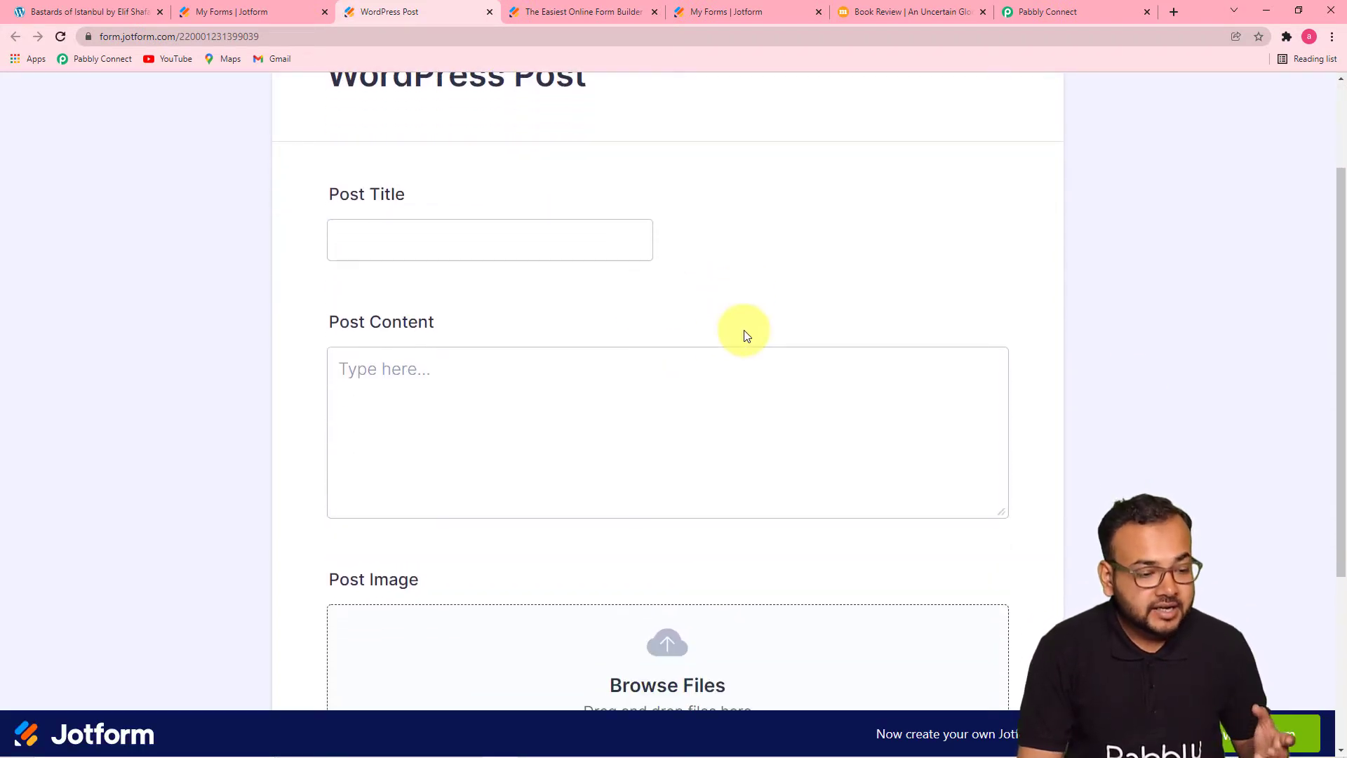
{"action": "left_click", "coordinate": [334, 221]}
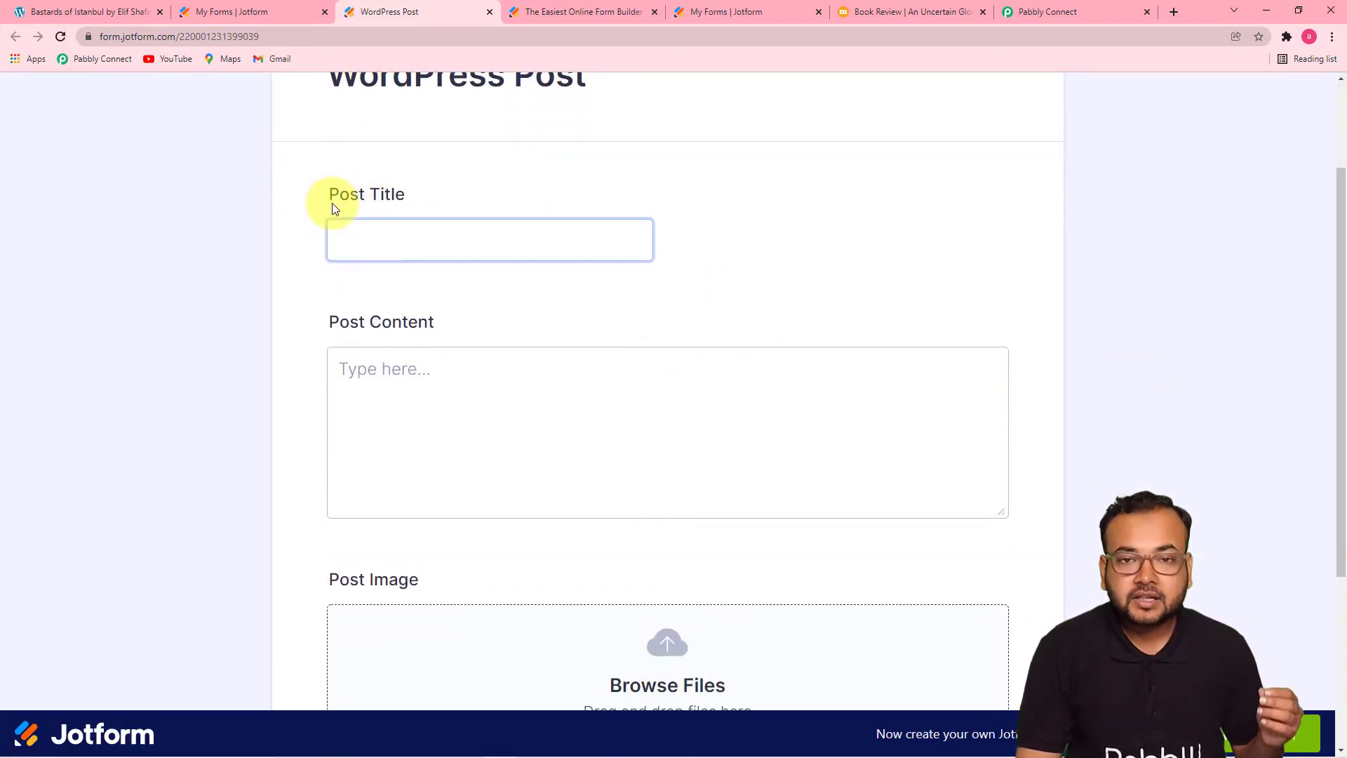
{"action": "left_click", "coordinate": [424, 284]}
{"action": "scroll", "coordinate": [512, 340], "scroll_direction": "down", "scroll_amount": 2}
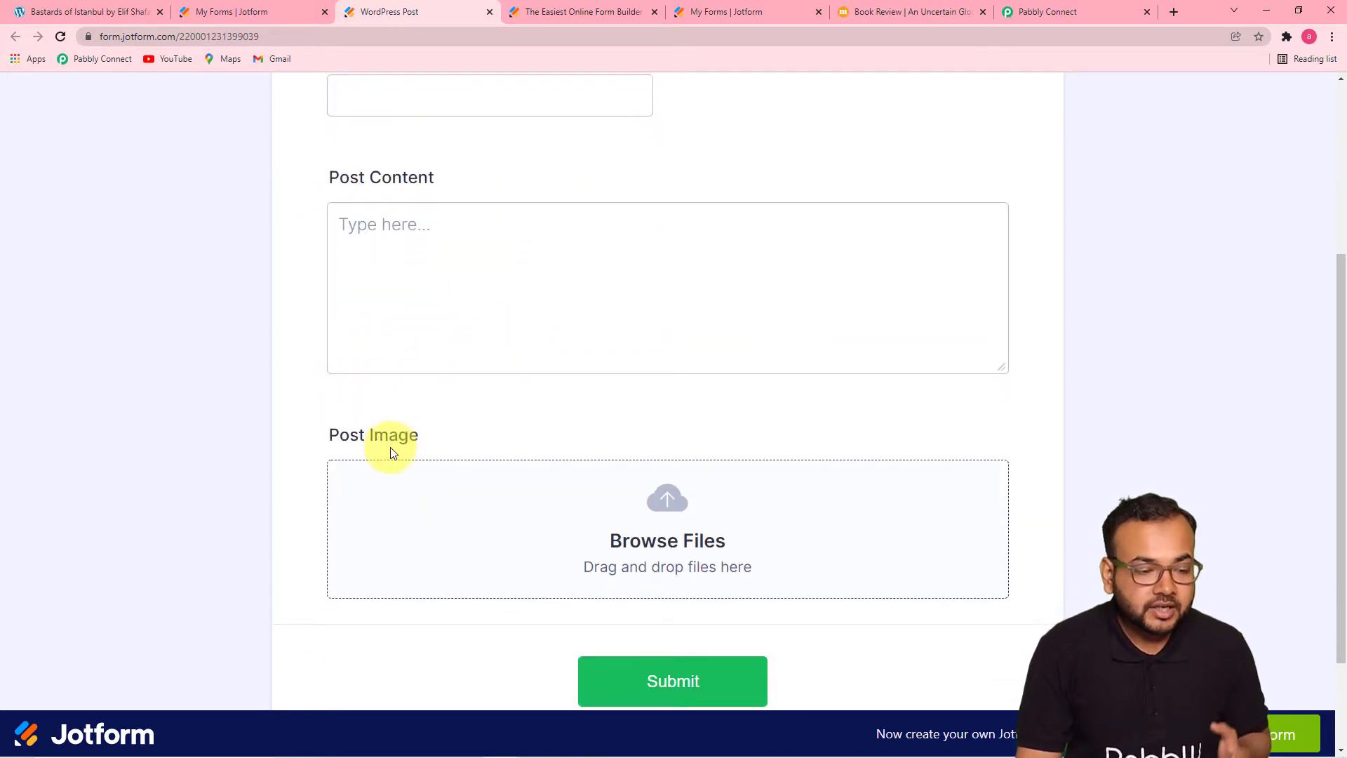
{"action": "scroll", "coordinate": [350, 419], "scroll_direction": "up", "scroll_amount": 1}
{"action": "left_click", "coordinate": [364, 307]}
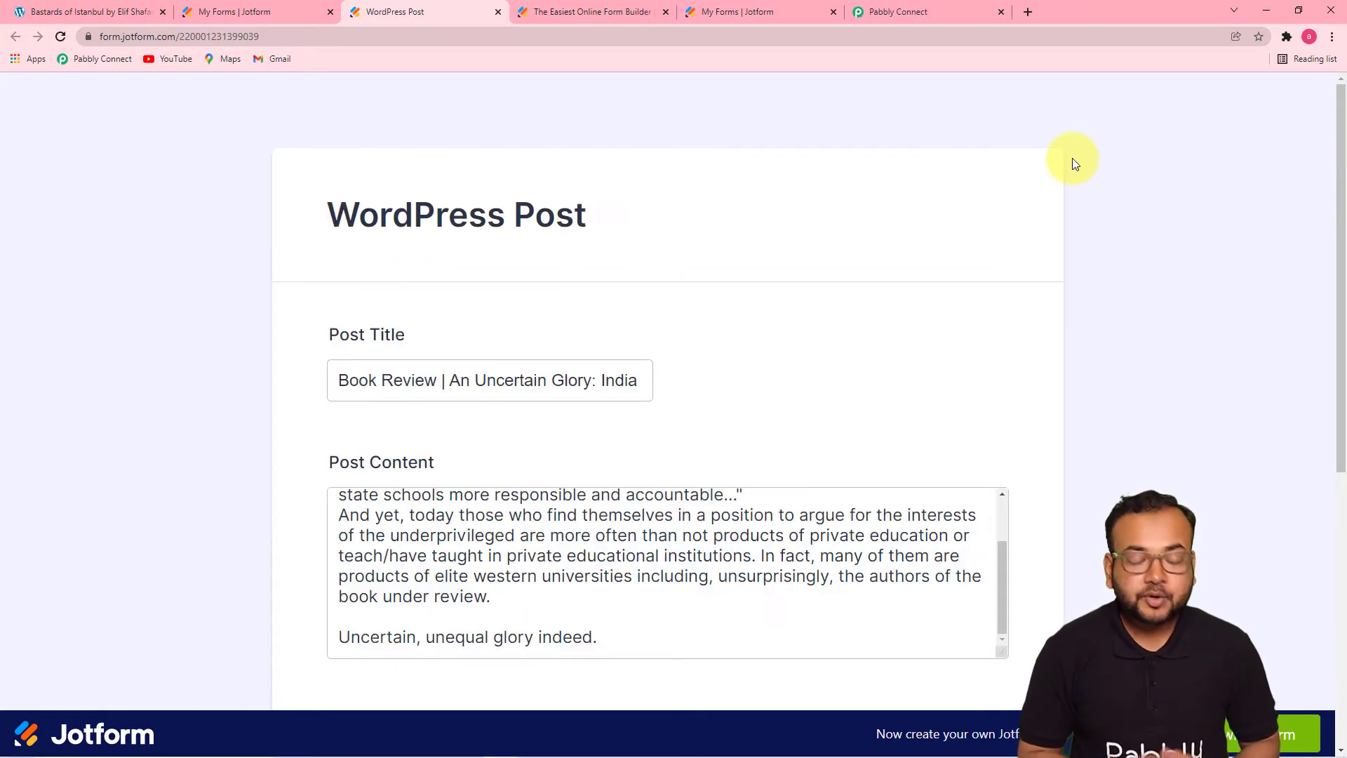
{"action": "scroll", "coordinate": [831, 205], "scroll_direction": "down", "scroll_amount": 3}
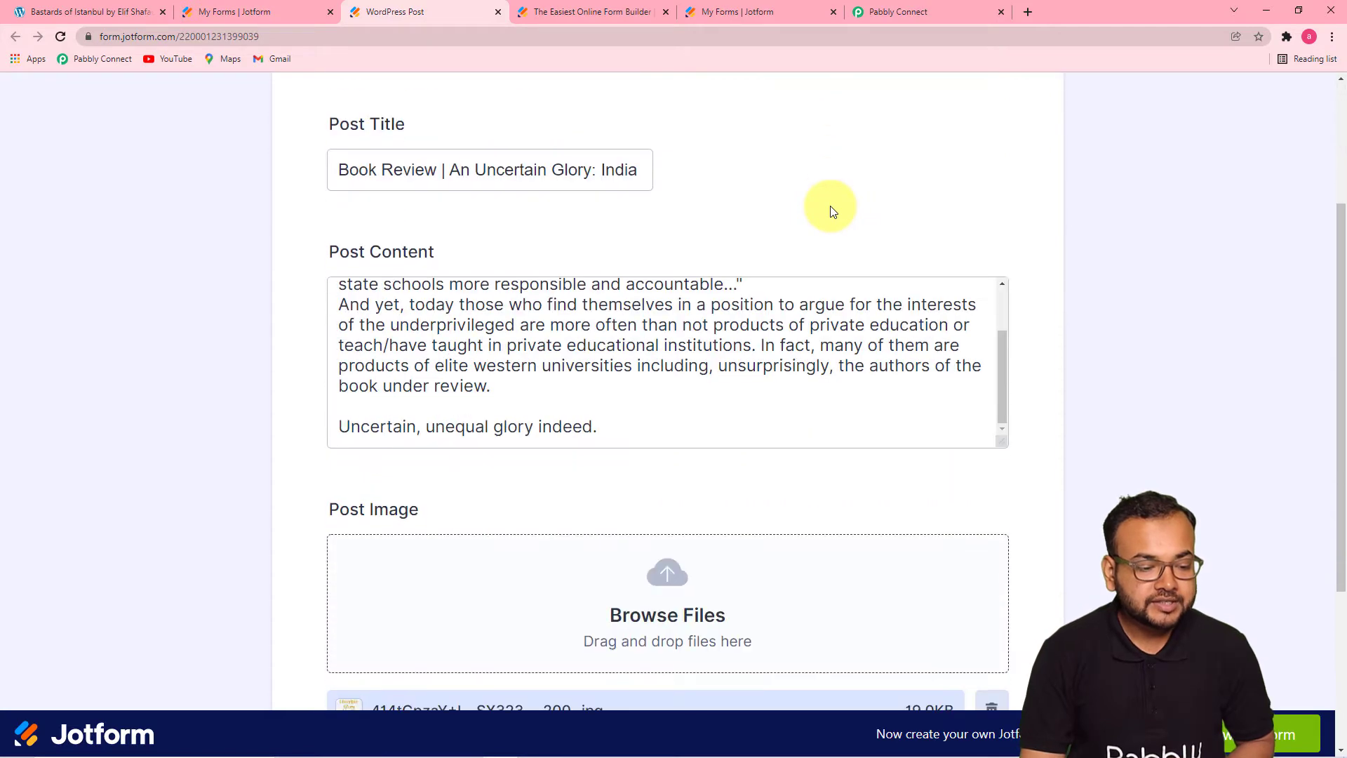
{"action": "left_click", "coordinate": [410, 187]}
{"action": "scroll", "coordinate": [512, 217], "scroll_direction": "down", "scroll_amount": 3}
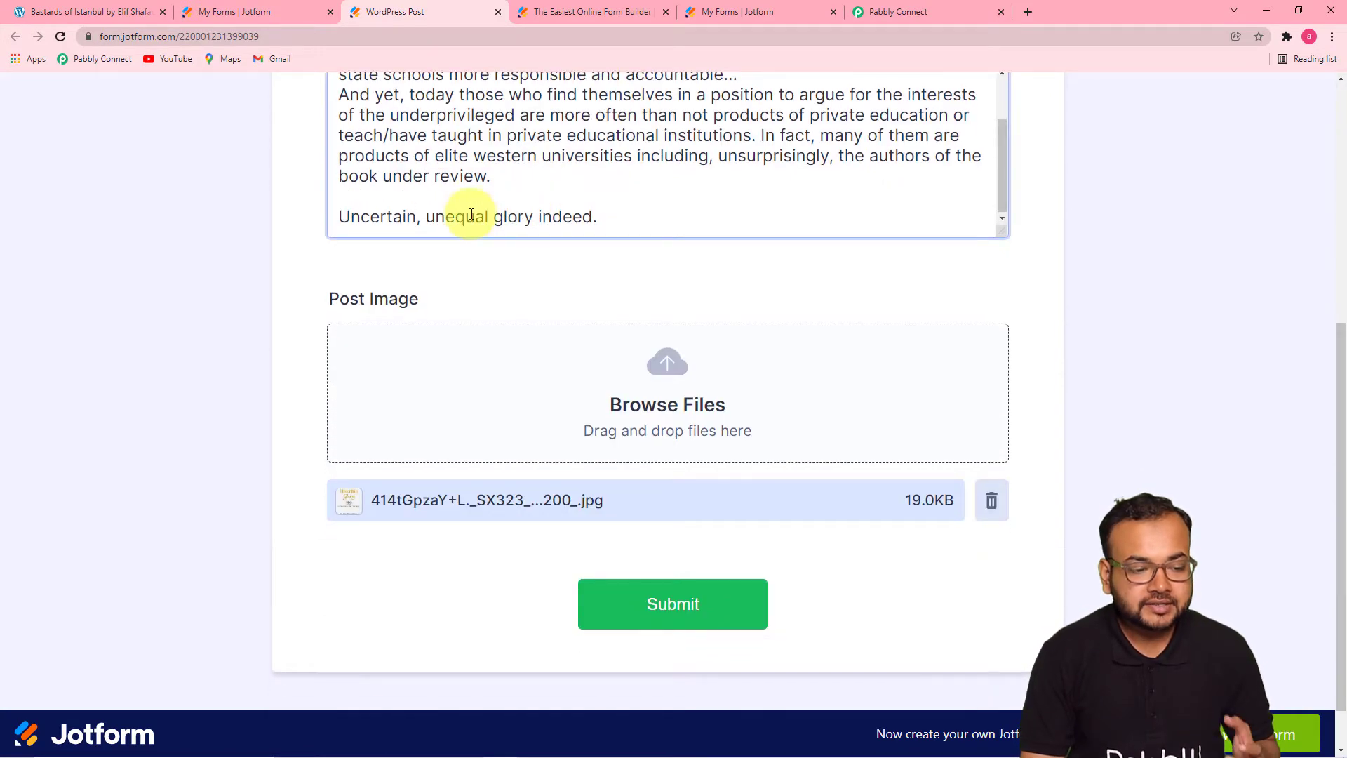
{"action": "scroll", "coordinate": [469, 217], "scroll_direction": "up", "scroll_amount": 1}
{"action": "scroll", "coordinate": [519, 185], "scroll_direction": "down", "scroll_amount": 2}
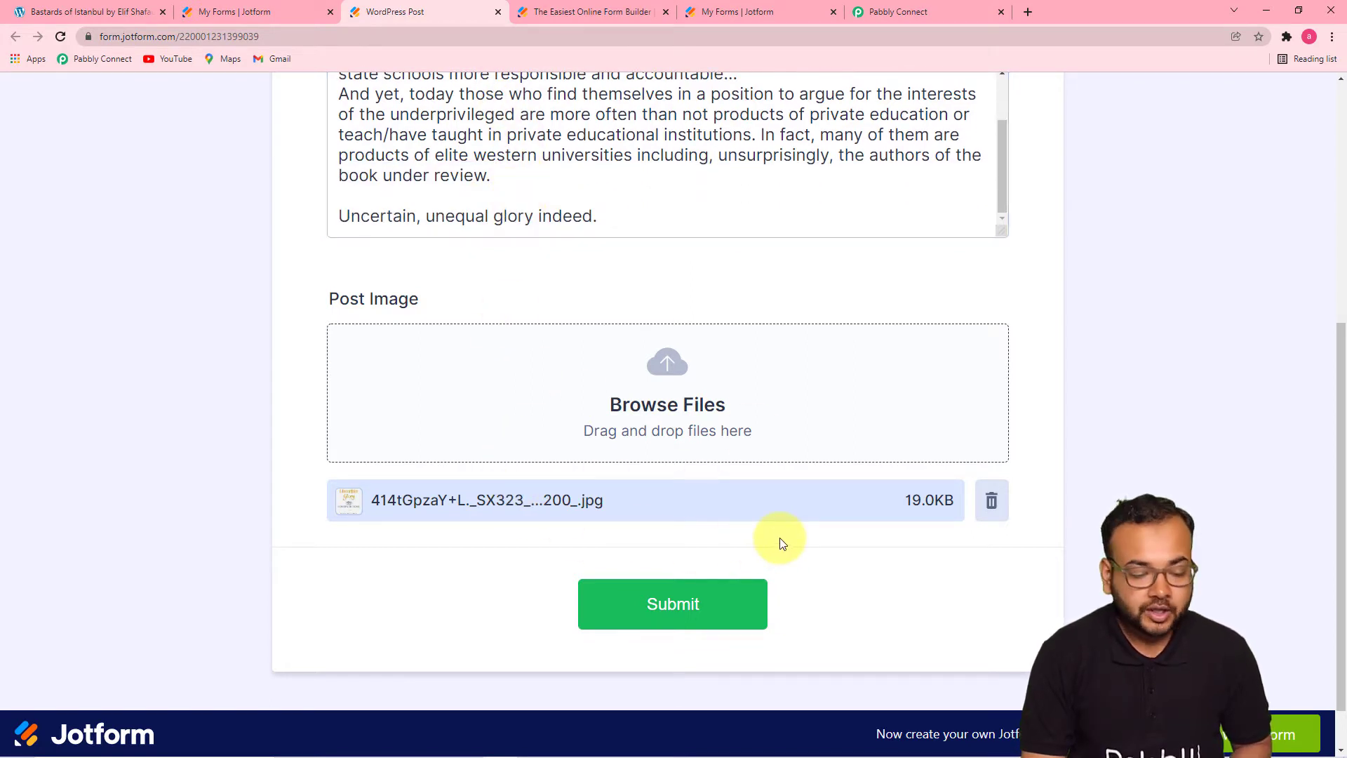
Submit the test entry while Pabbly Connect waits for the response
{"action": "left_click", "coordinate": [939, 8]}
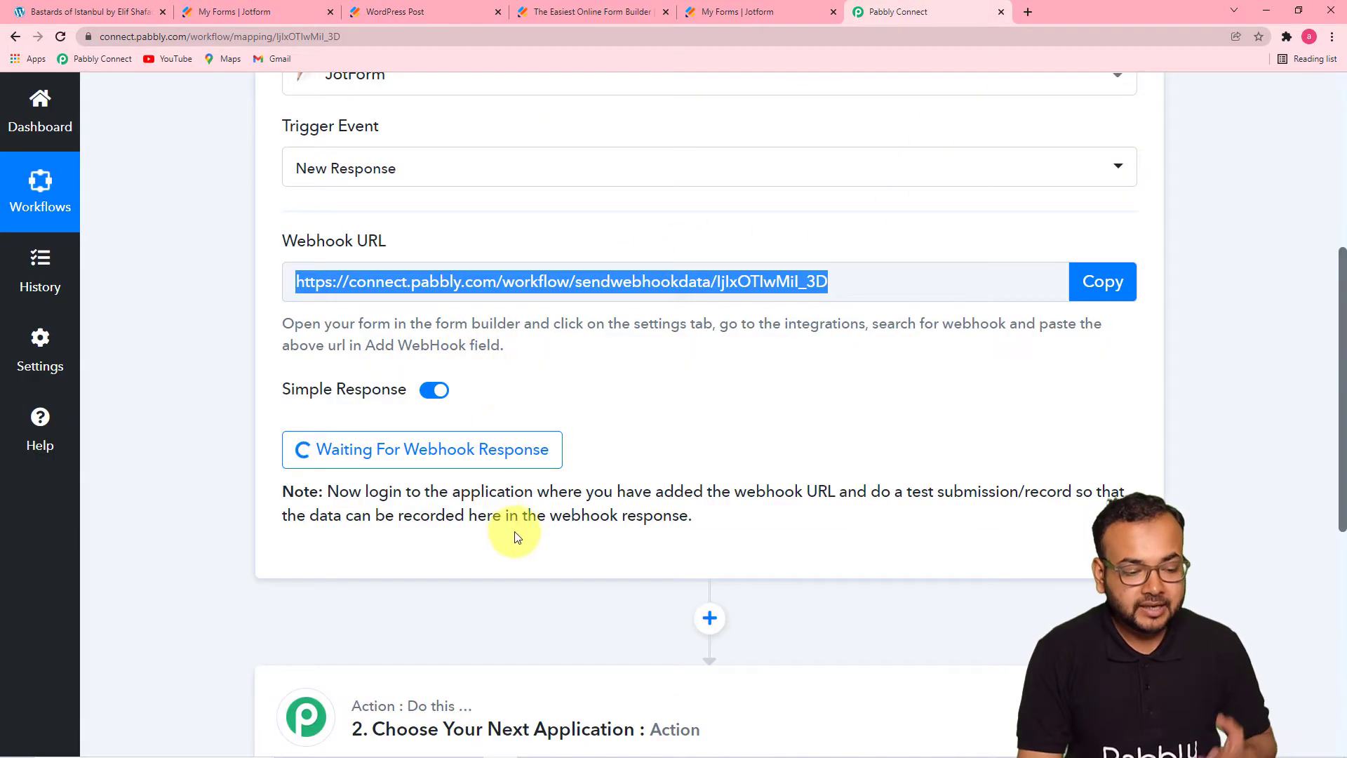
{"action": "left_click", "coordinate": [397, 21]}
{"action": "left_click", "coordinate": [628, 602]}
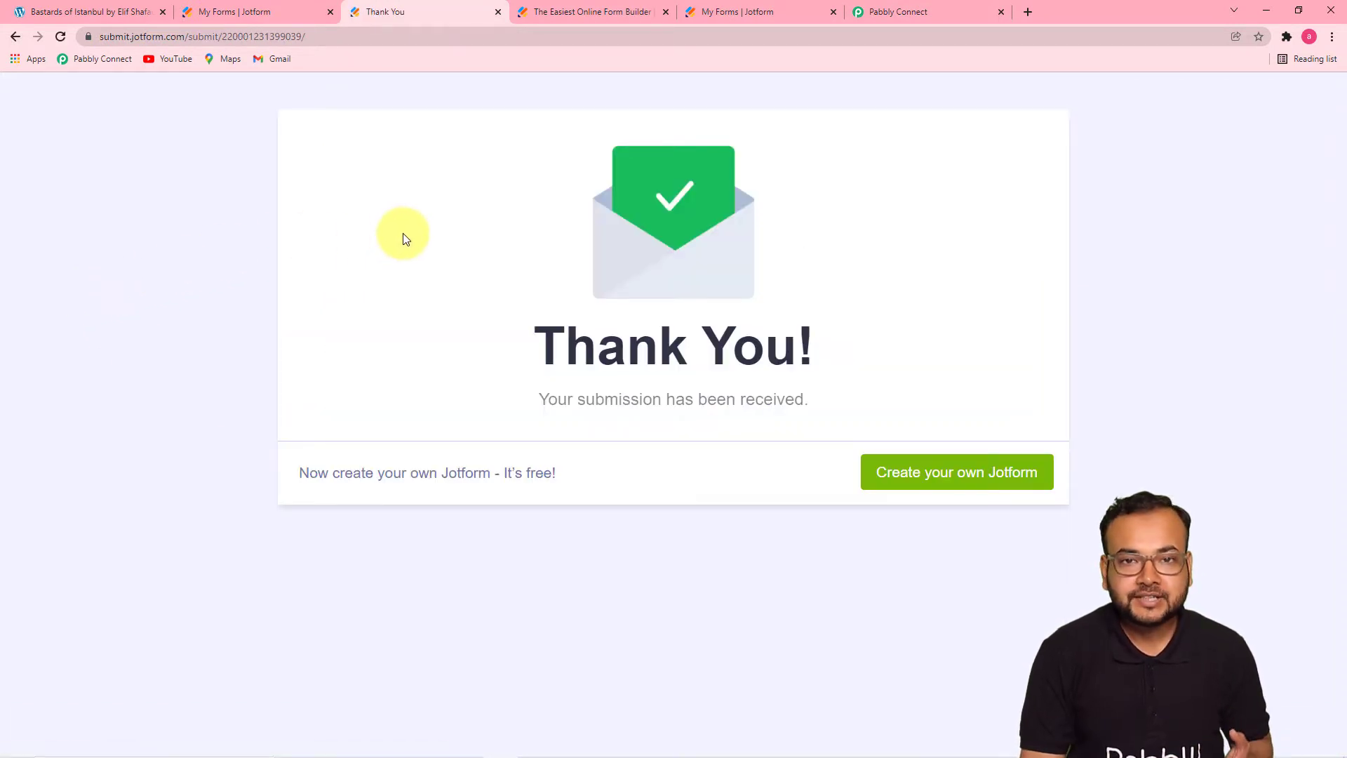
{"action": "left_click", "coordinate": [899, 14]}
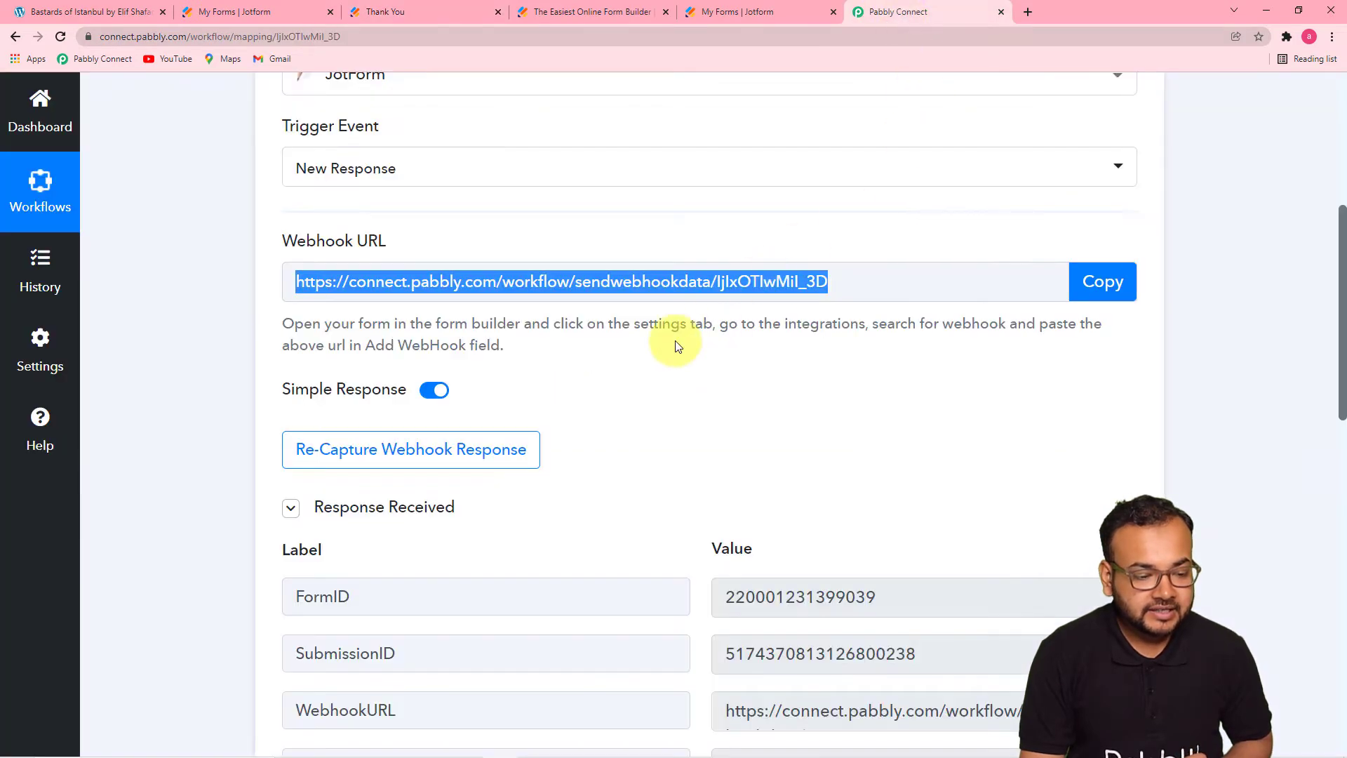
Enlarge the Pretty and Q3 TypeA values to read the form data and review title
{"action": "scroll", "coordinate": [175, 284], "scroll_direction": "down", "scroll_amount": 4}
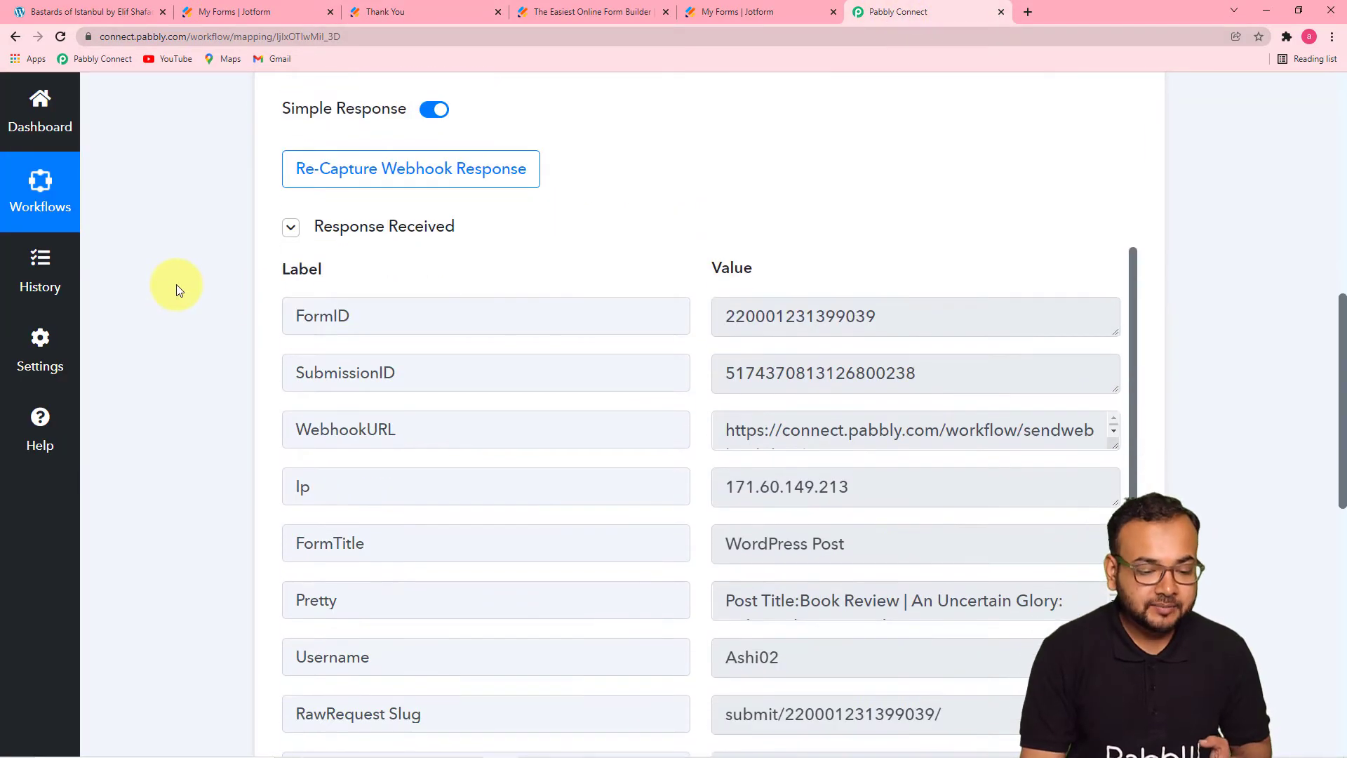
{"action": "scroll", "coordinate": [176, 284], "scroll_direction": "down", "scroll_amount": 4}
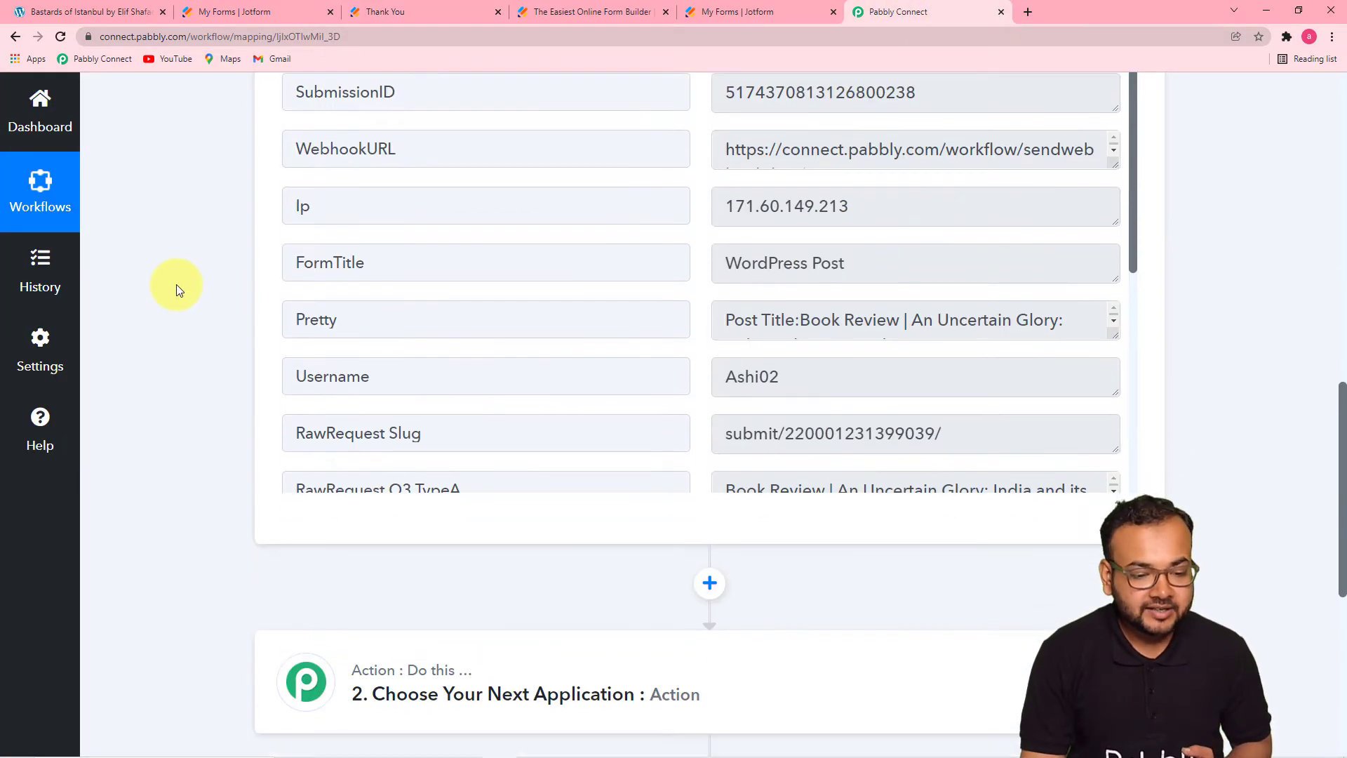
{"action": "left_click_drag", "start_coordinate": [1116, 336], "coordinate": [1129, 395]}
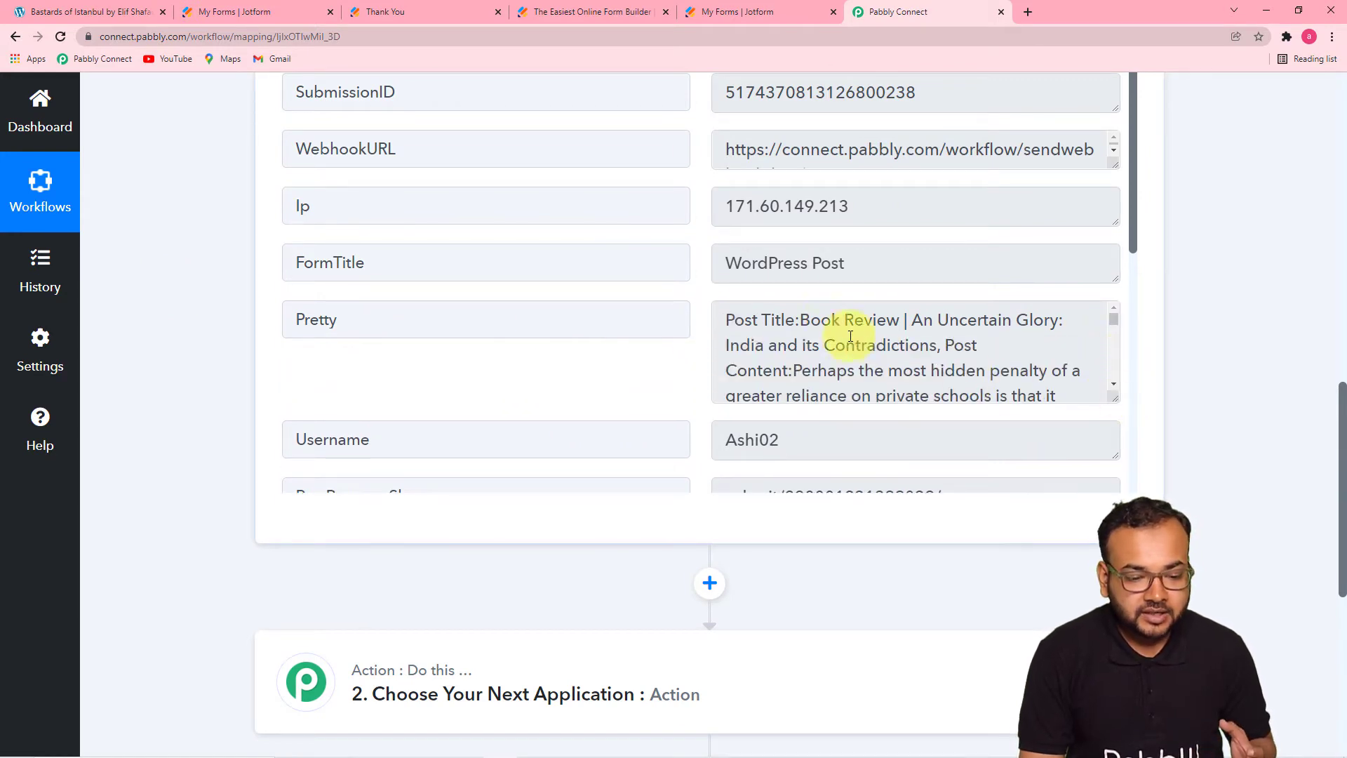
{"action": "scroll", "coordinate": [936, 343], "scroll_direction": "down", "scroll_amount": 3}
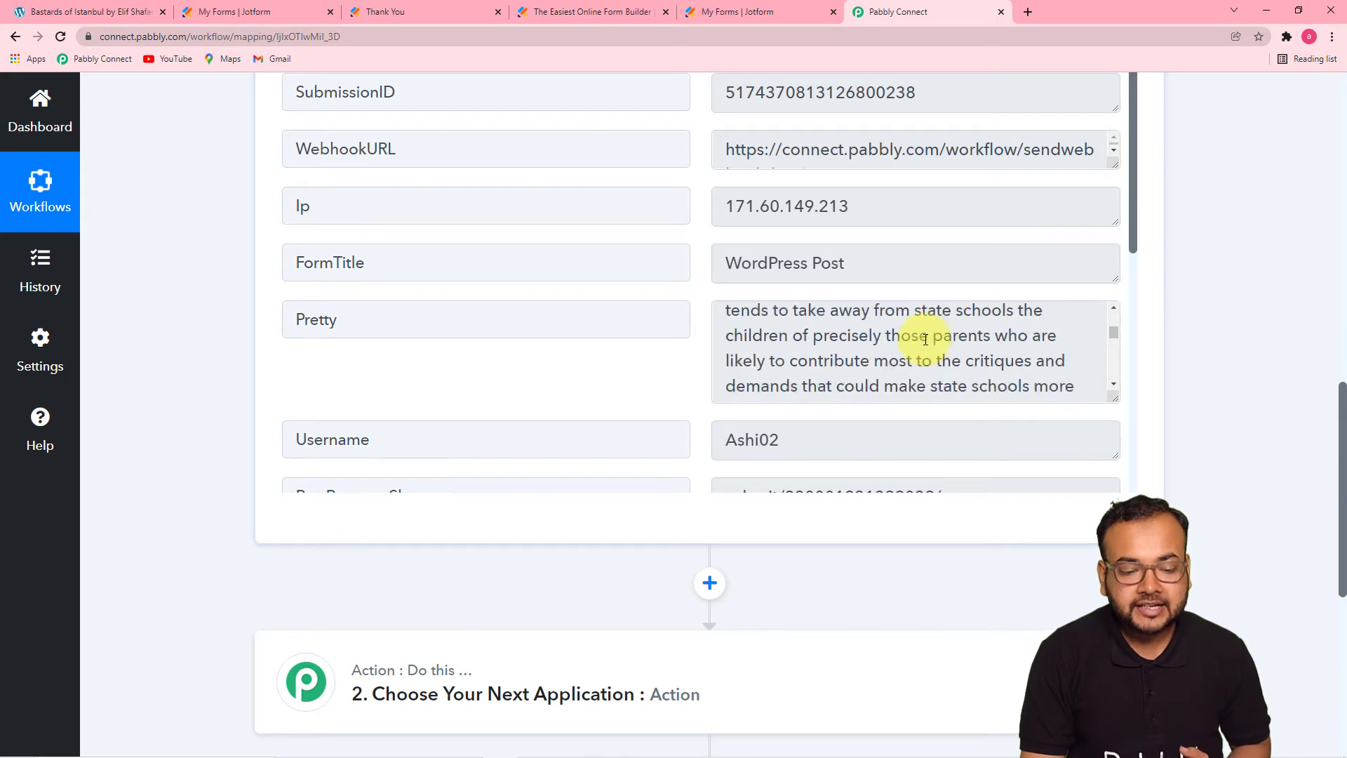
{"action": "scroll", "coordinate": [643, 357], "scroll_direction": "down", "scroll_amount": 5}
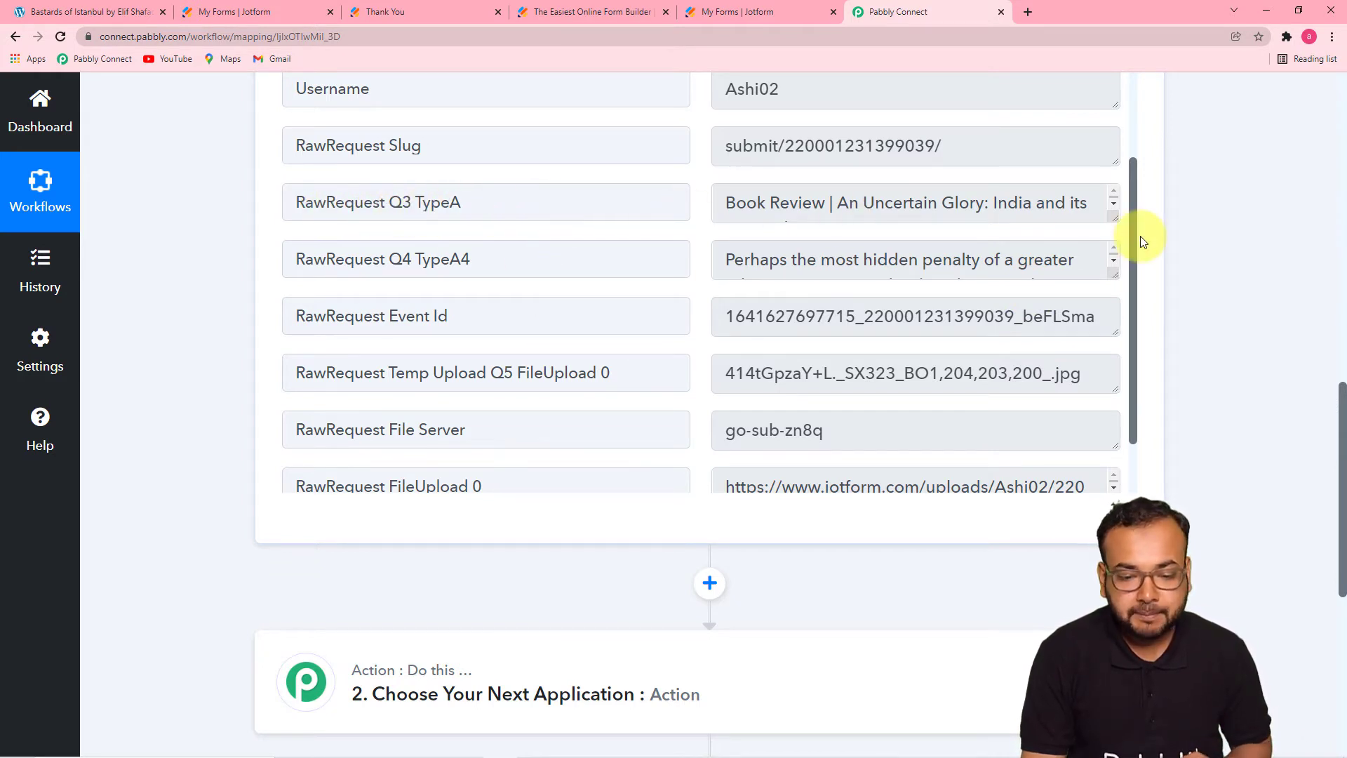
{"action": "left_click_drag", "start_coordinate": [1118, 215], "coordinate": [1117, 267]}
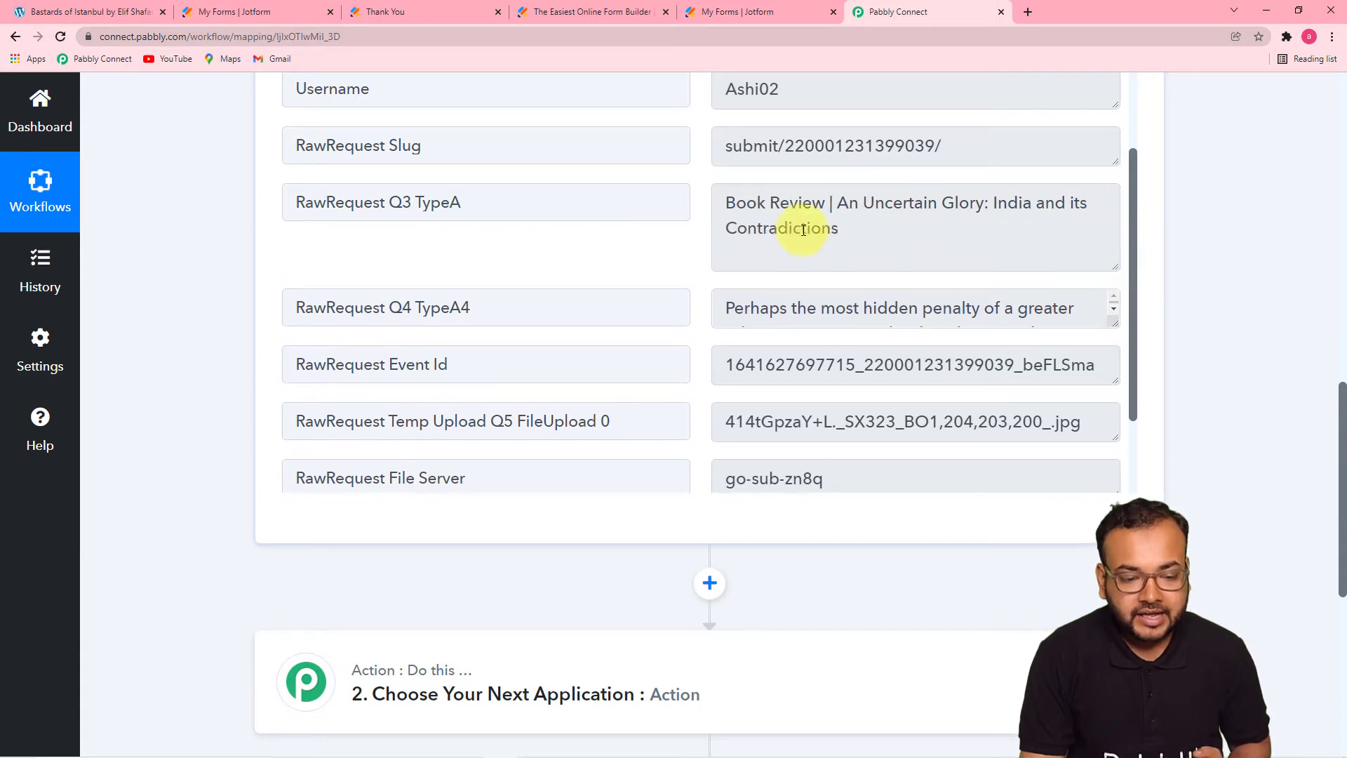
Enlarge the Q4 TypeA4 value to read the full post content
{"action": "scroll", "coordinate": [527, 284], "scroll_direction": "down", "scroll_amount": 2}
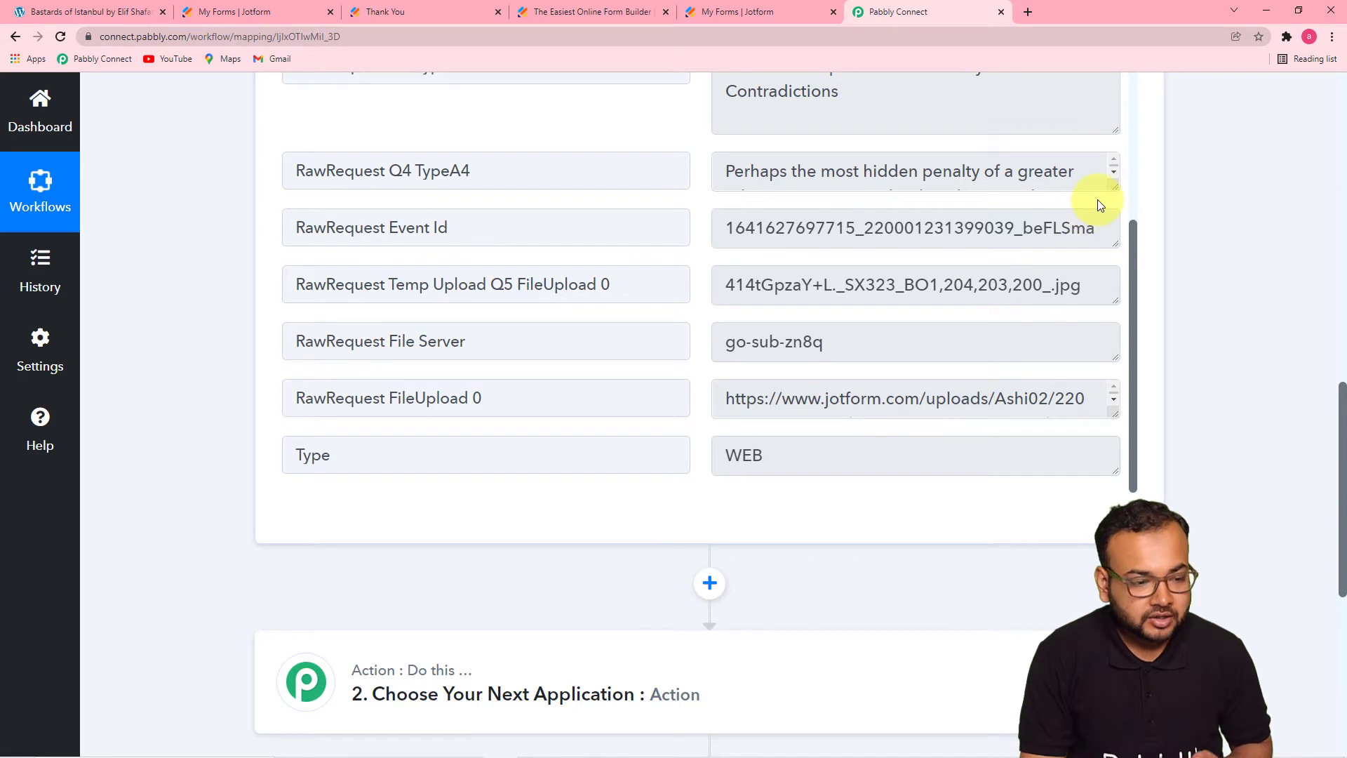
{"action": "left_click_drag", "start_coordinate": [1114, 186], "coordinate": [1115, 346]}
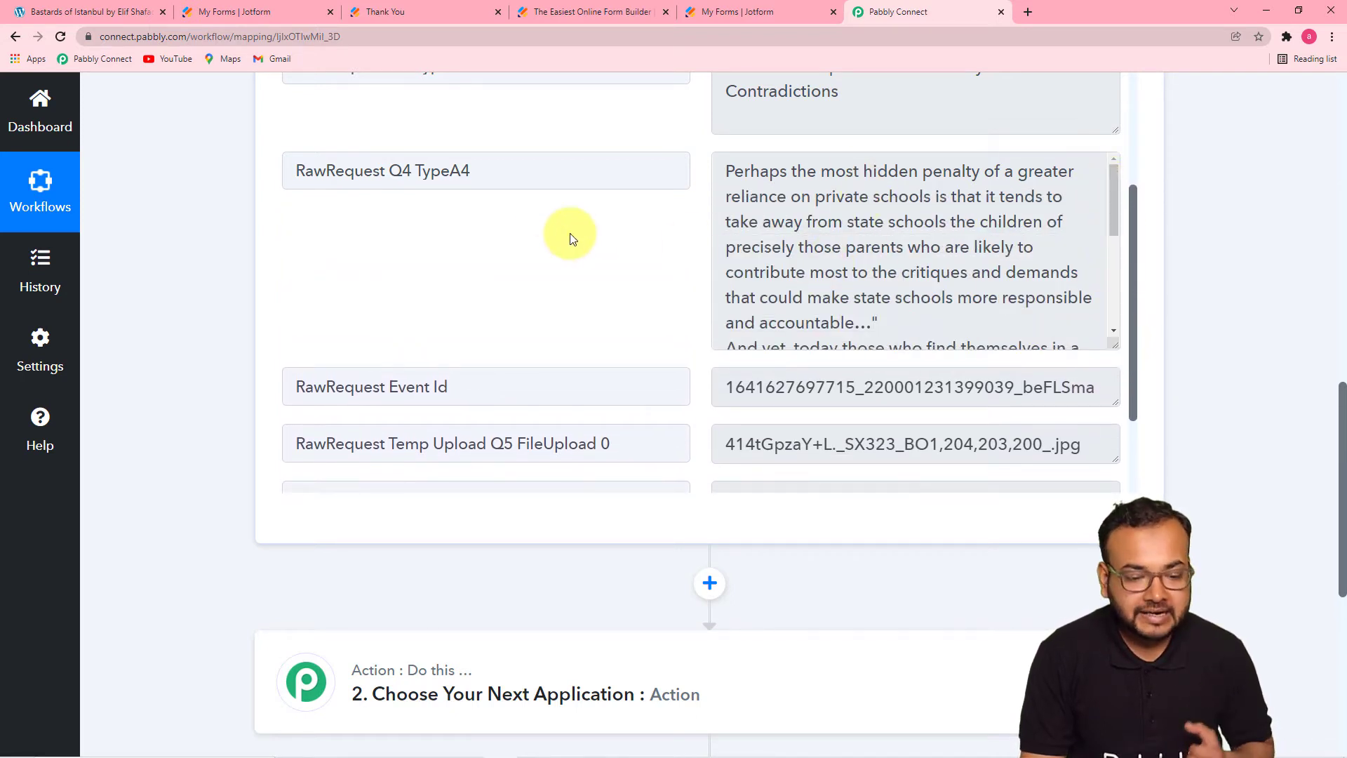
{"action": "scroll", "coordinate": [569, 232], "scroll_direction": "down", "scroll_amount": 2}
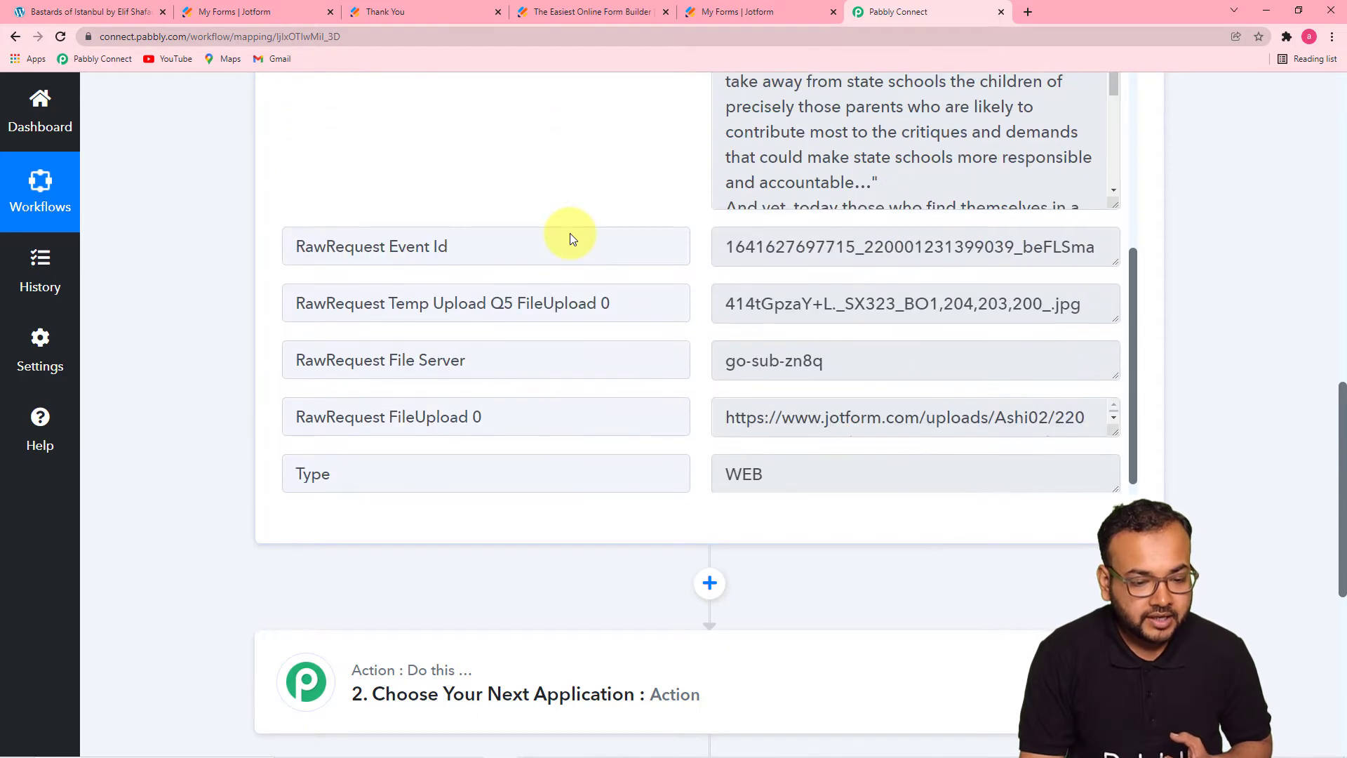
{"action": "scroll", "coordinate": [570, 233], "scroll_direction": "down", "scroll_amount": 1}
{"action": "scroll", "coordinate": [571, 234], "scroll_direction": "up", "scroll_amount": 8}
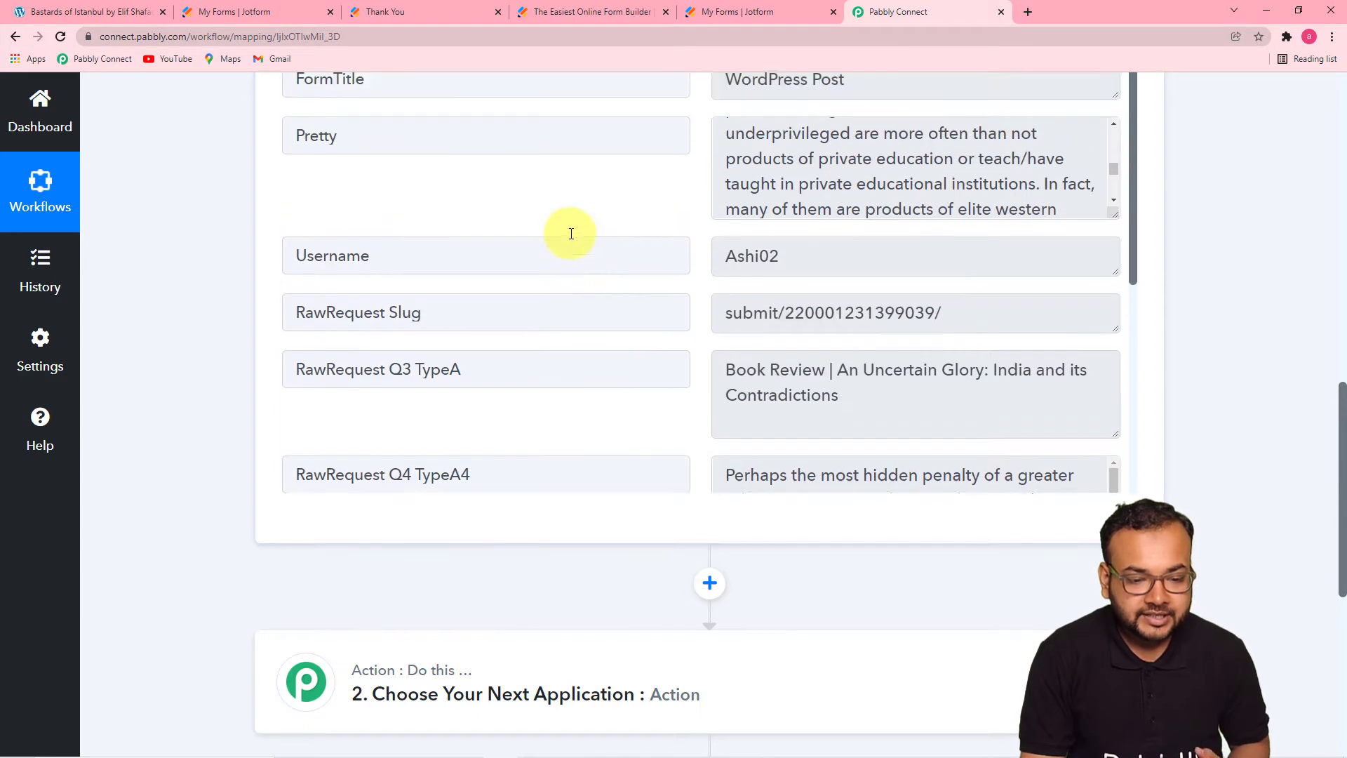
{"action": "scroll", "coordinate": [571, 233], "scroll_direction": "up", "scroll_amount": 1}
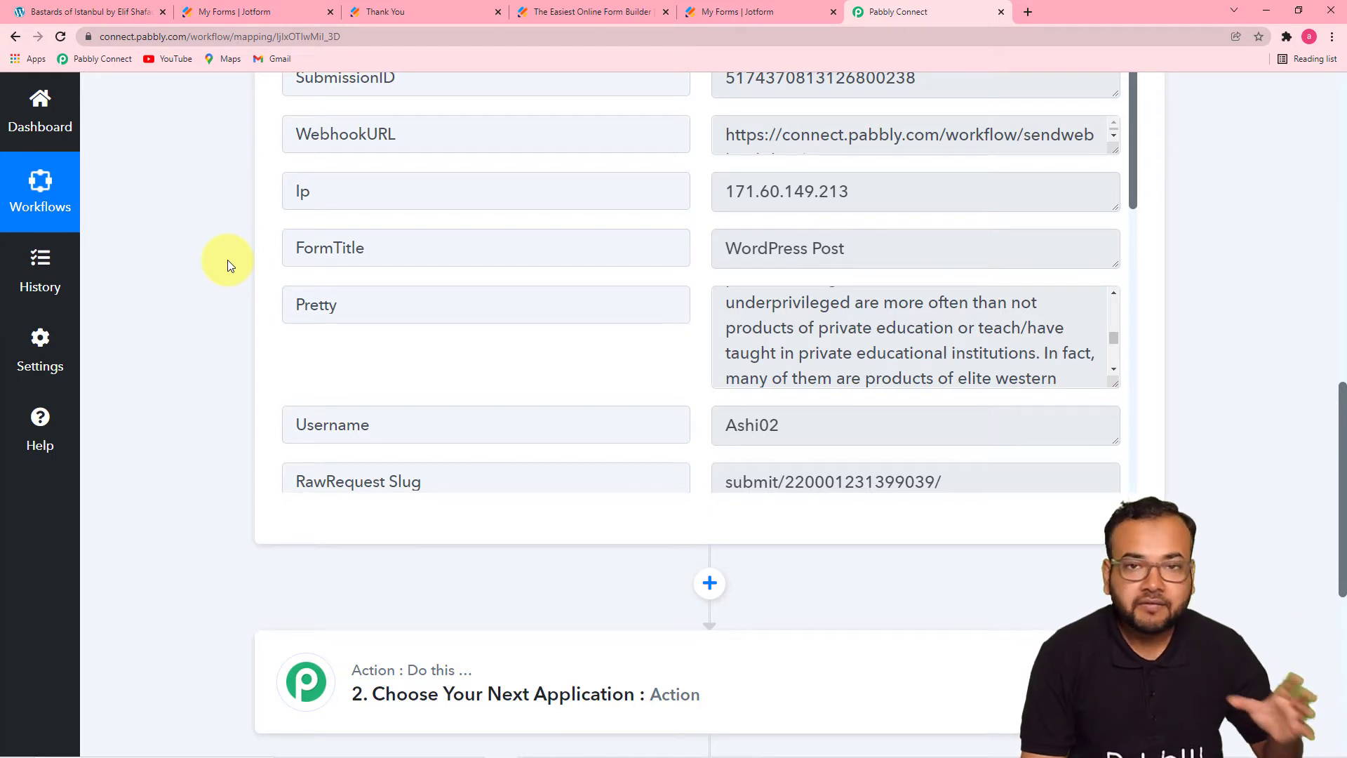
{"action": "scroll", "coordinate": [227, 265], "scroll_direction": "down", "scroll_amount": 1}
{"action": "scroll", "coordinate": [227, 265], "scroll_direction": "down", "scroll_amount": 6}
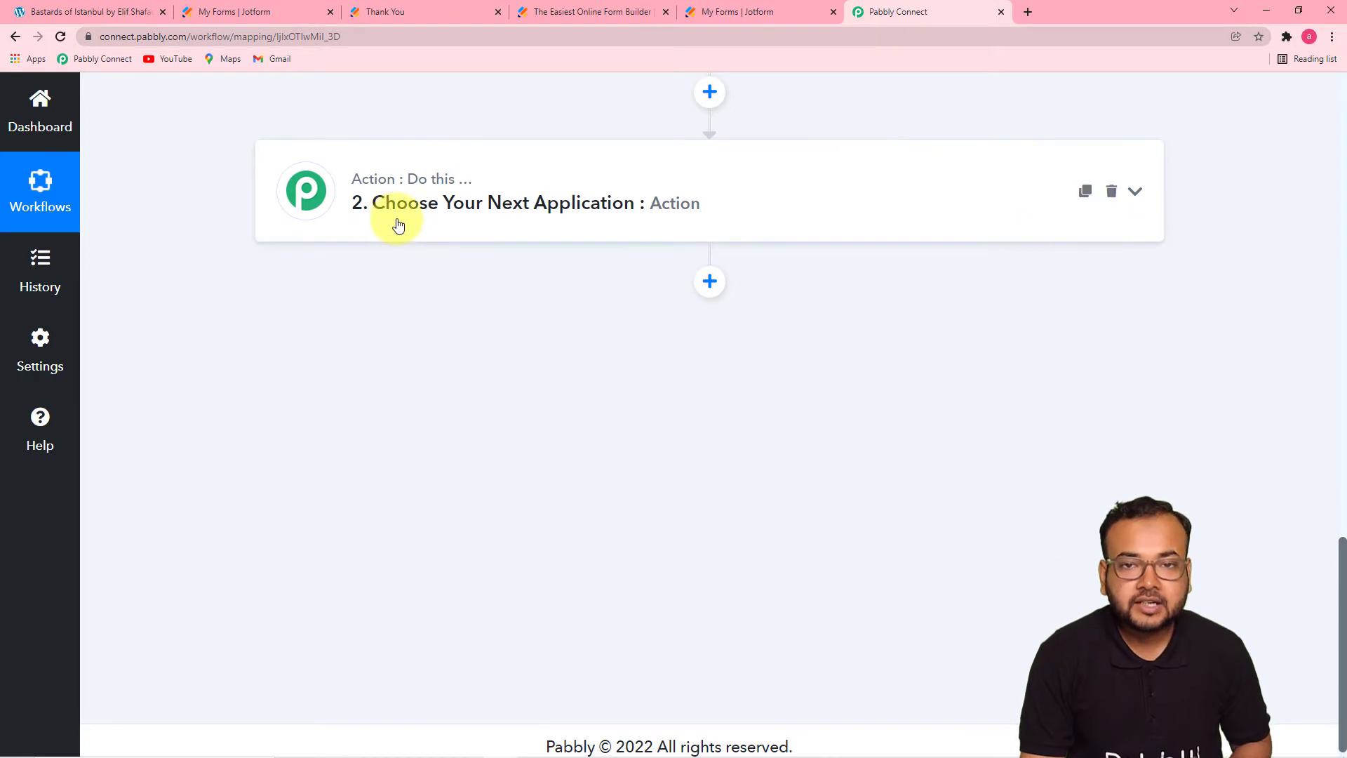
Search 'word' and pick WordPress as the action step's app
{"action": "left_click", "coordinate": [474, 194]}
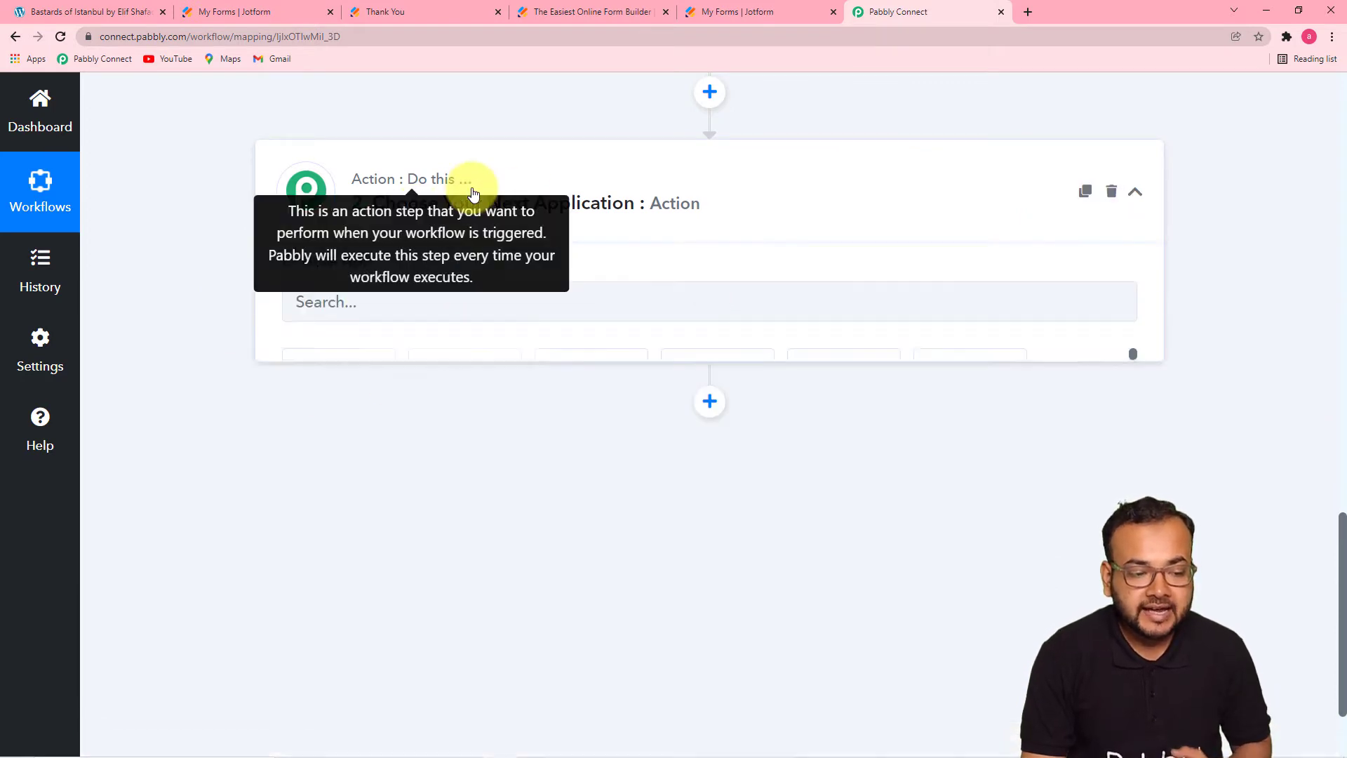
{"action": "scroll", "coordinate": [457, 223], "scroll_direction": "down", "scroll_amount": 3}
{"action": "scroll", "coordinate": [445, 230], "scroll_direction": "up", "scroll_amount": 3}
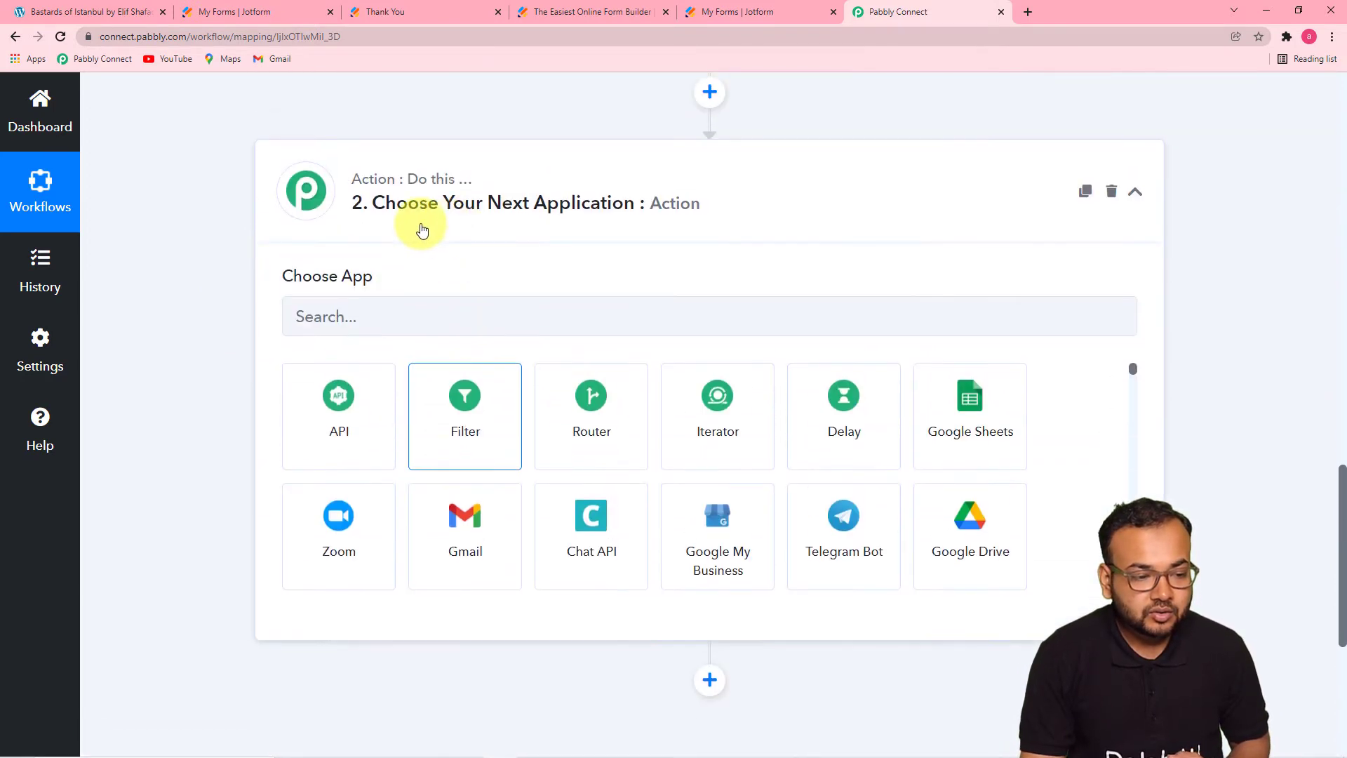
{"action": "left_click", "coordinate": [401, 318]}
{"action": "type", "text": "wo"}
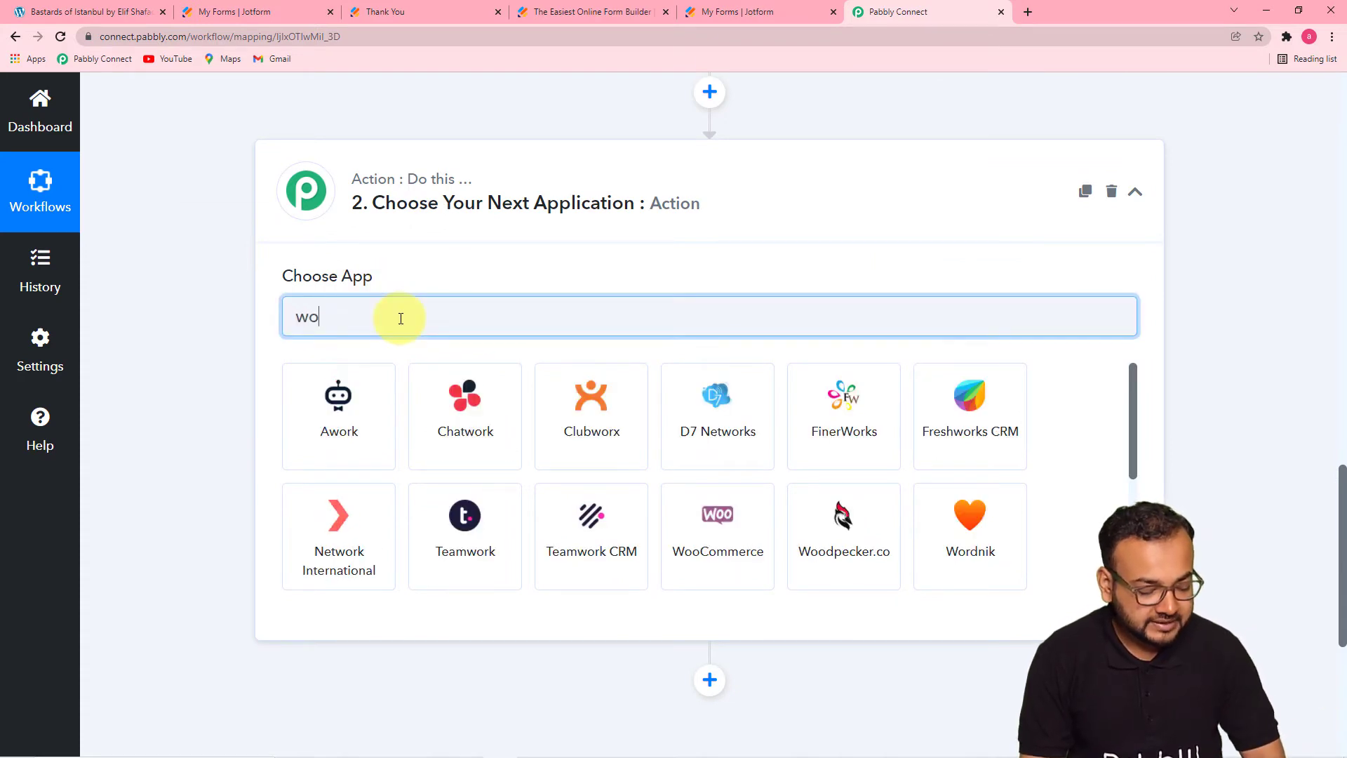
{"action": "type", "text": "rd"}
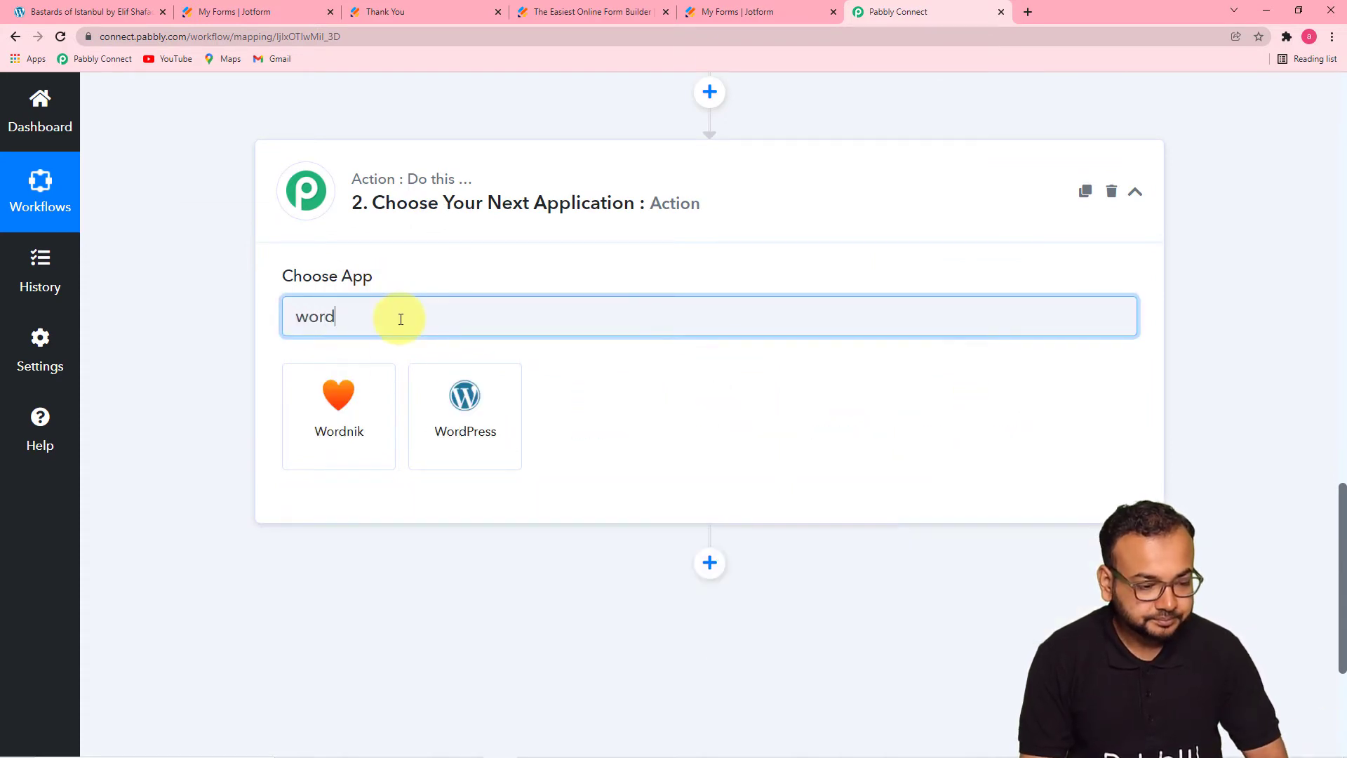
{"action": "left_click", "coordinate": [457, 436]}
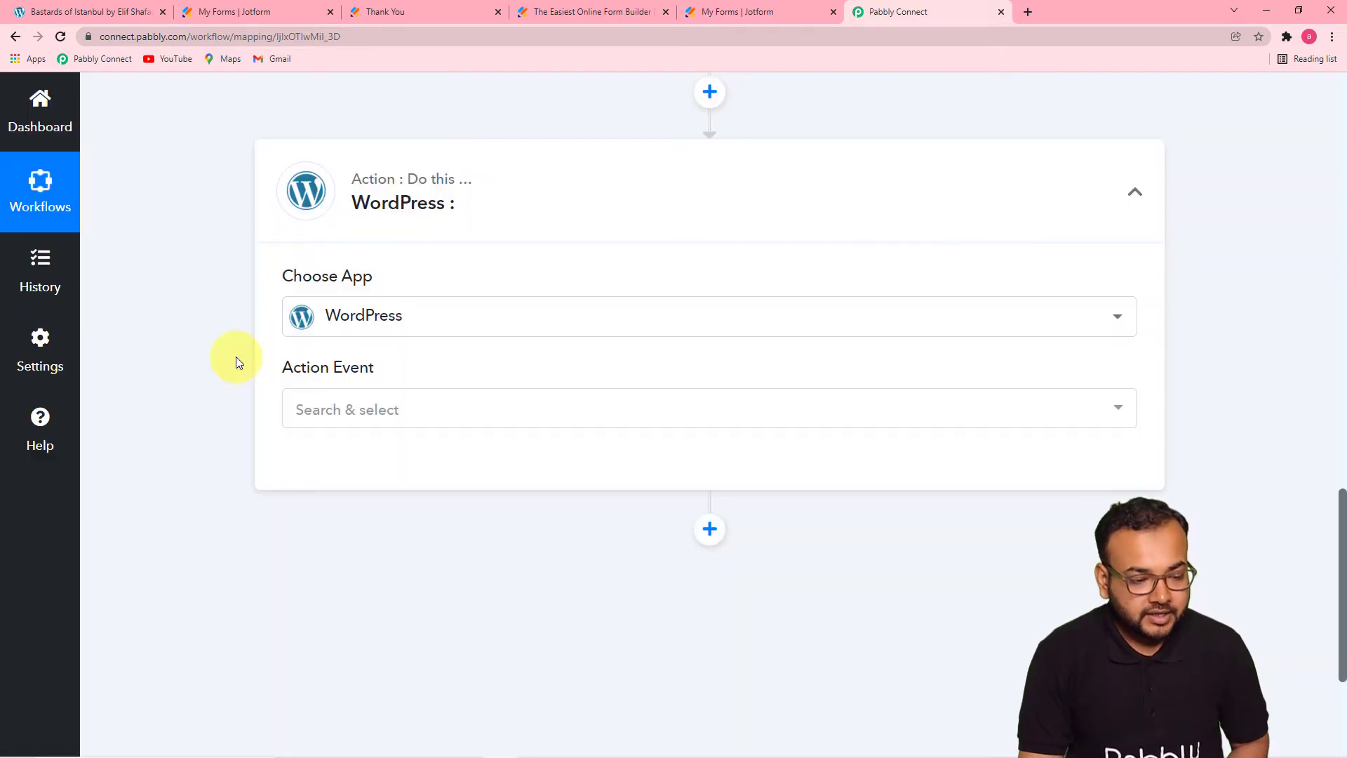
Set the action event to Create a Post
{"action": "scroll", "coordinate": [236, 356], "scroll_direction": "down", "scroll_amount": 1}
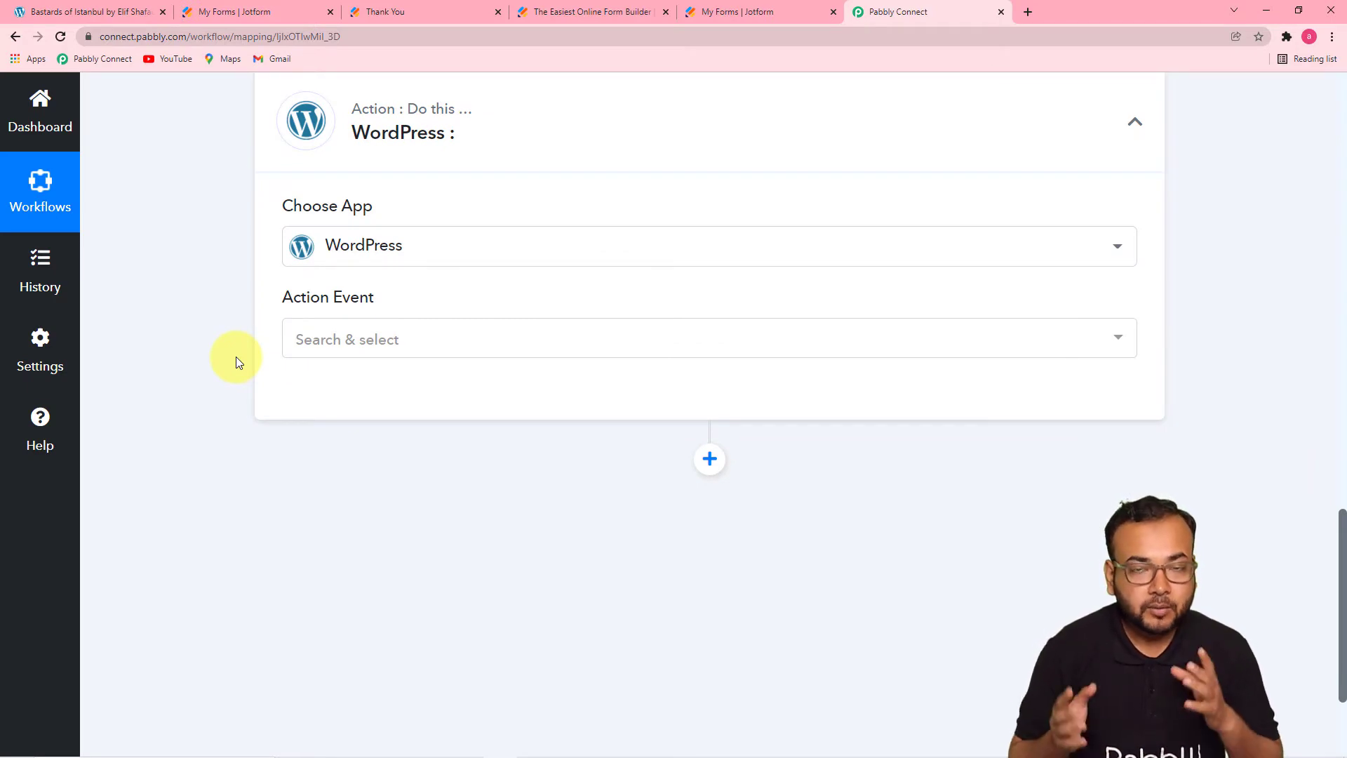
{"action": "left_click", "coordinate": [355, 340]}
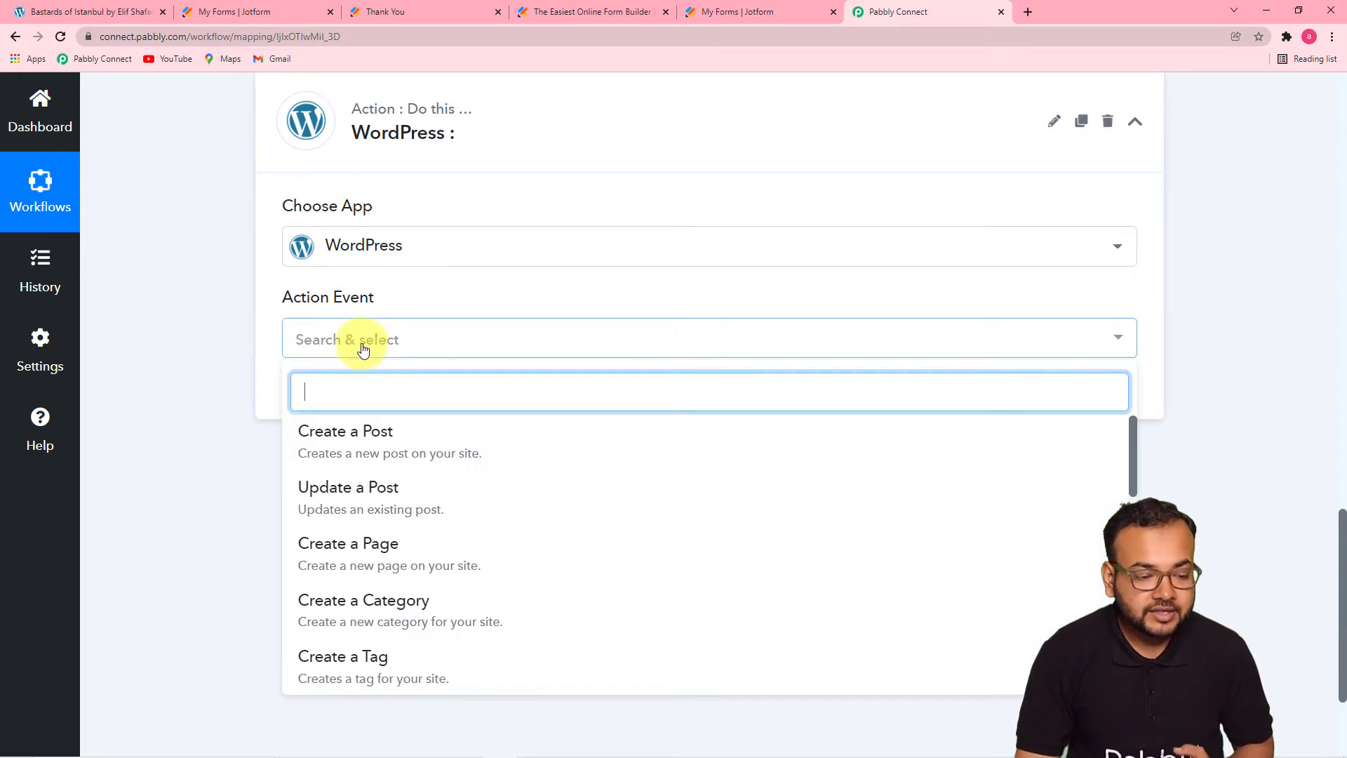
{"action": "left_click", "coordinate": [407, 450]}
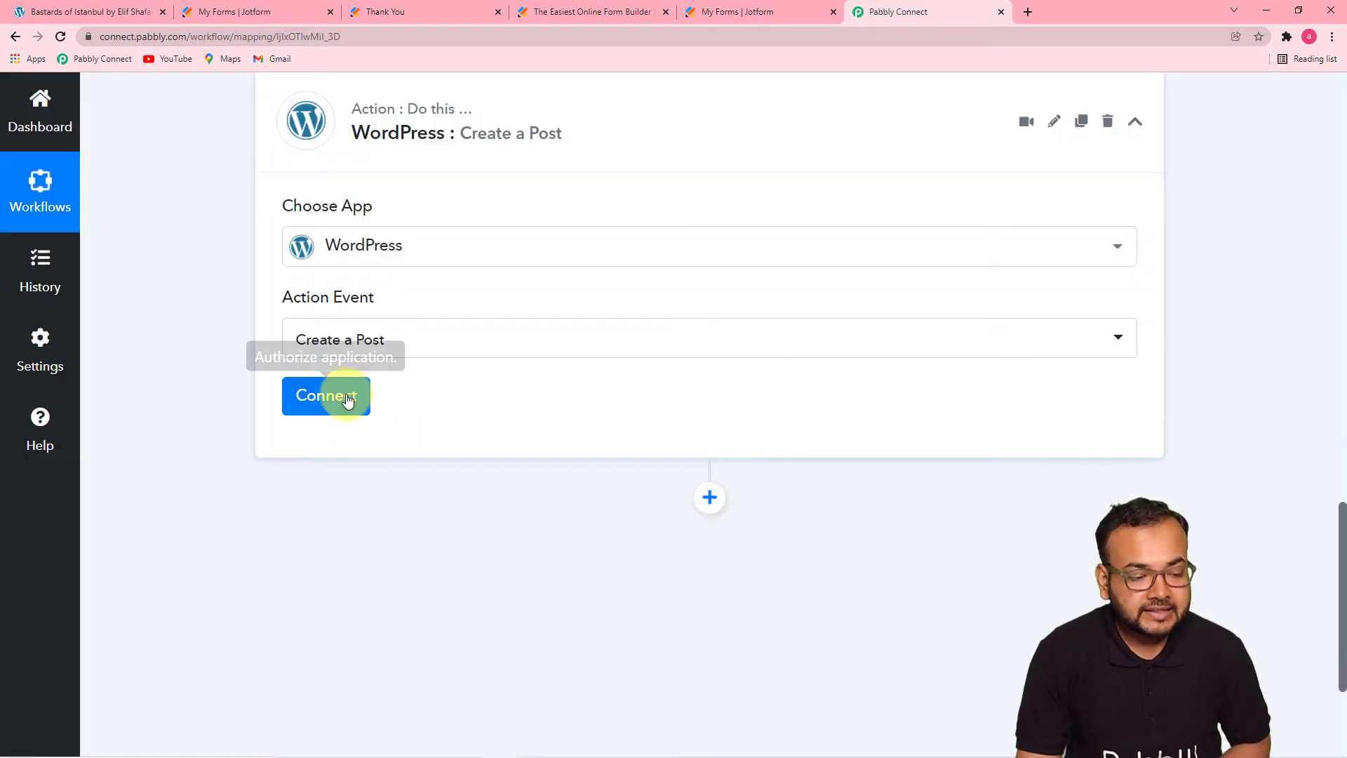
Choose Add New Connection for WordPress, review its credential fields, then view the WordPress site
{"action": "left_click", "coordinate": [346, 405]}
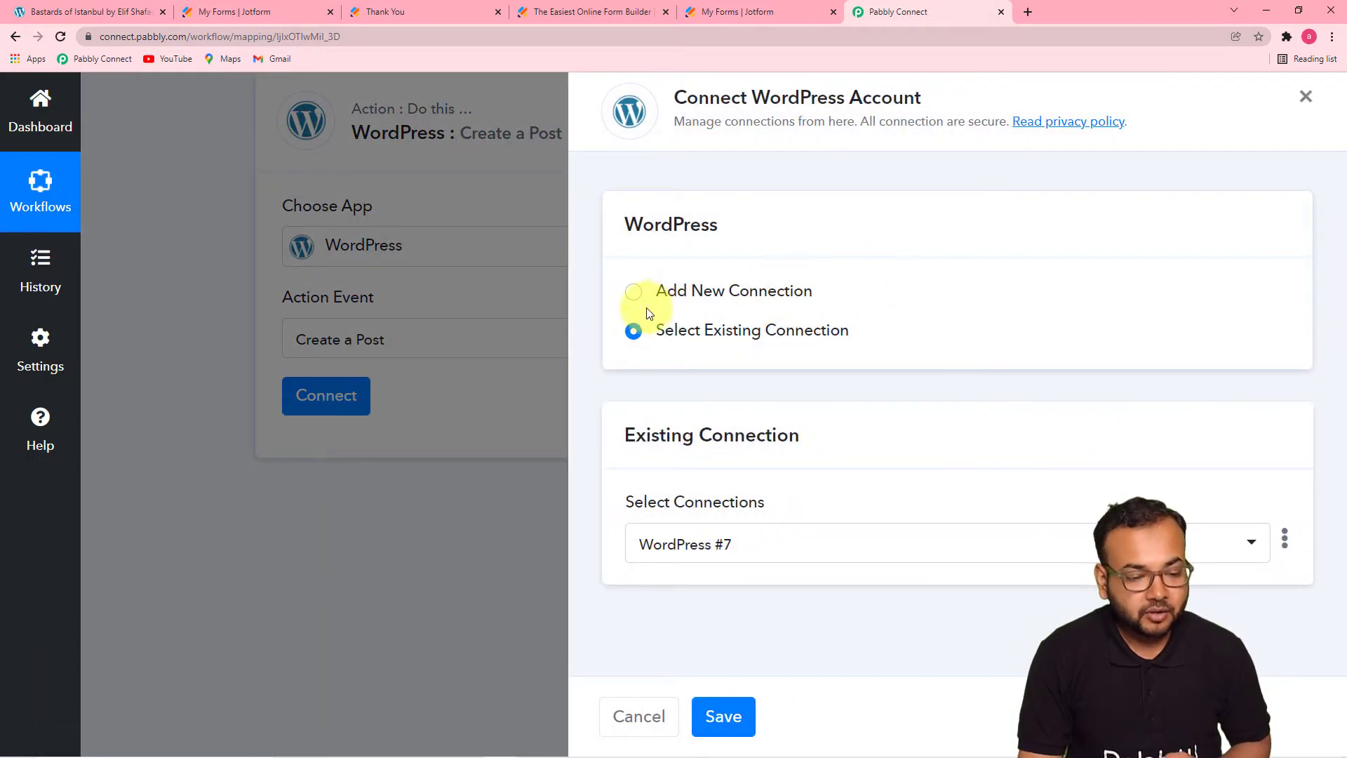
{"action": "left_click", "coordinate": [633, 291]}
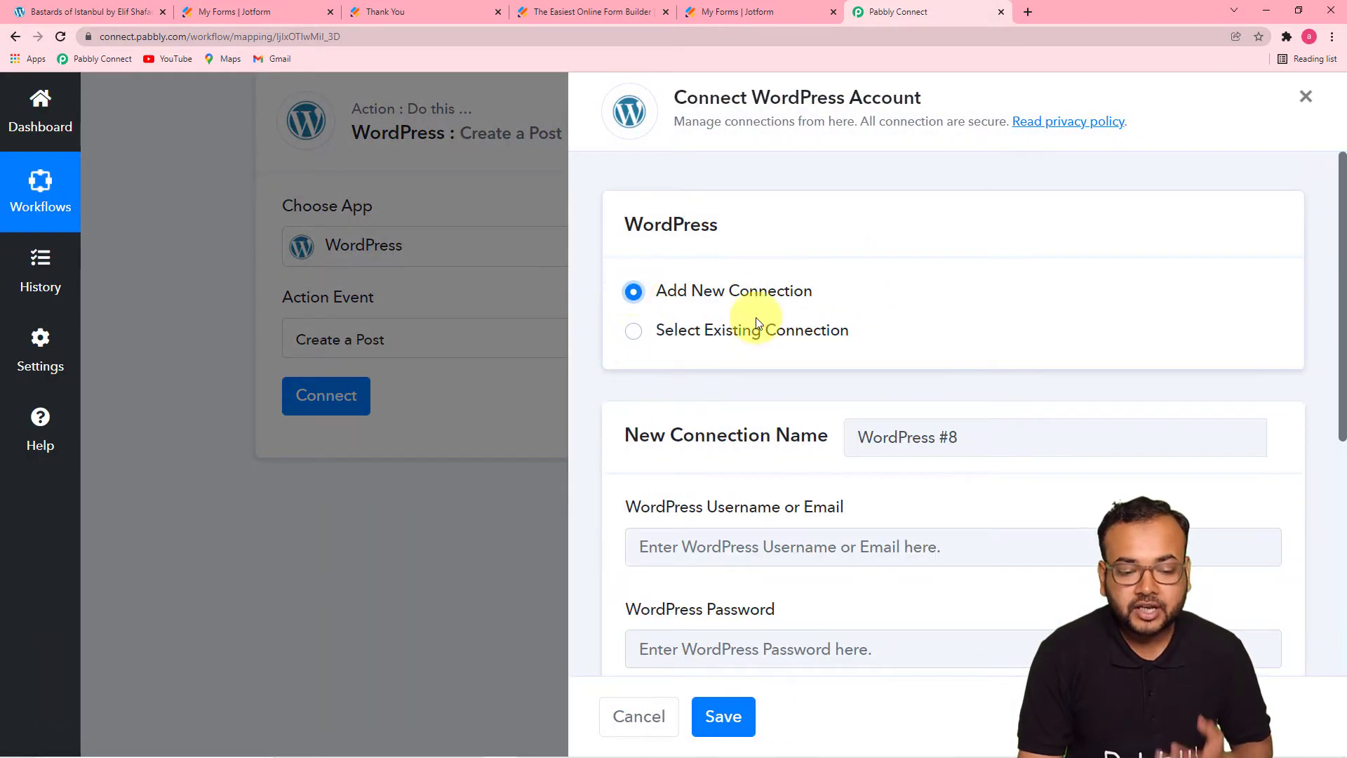
{"action": "scroll", "coordinate": [781, 300], "scroll_direction": "down", "scroll_amount": 4}
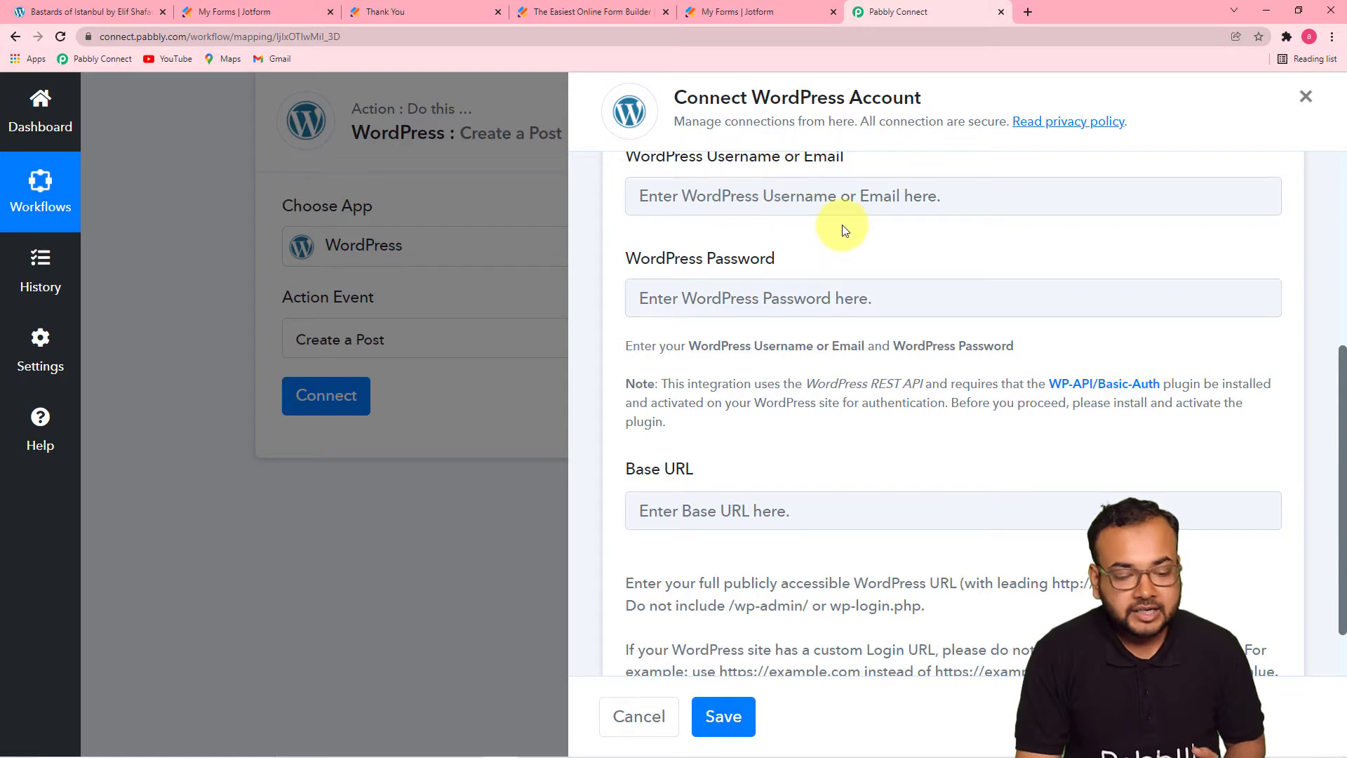
{"action": "scroll", "coordinate": [765, 210], "scroll_direction": "down", "scroll_amount": 1}
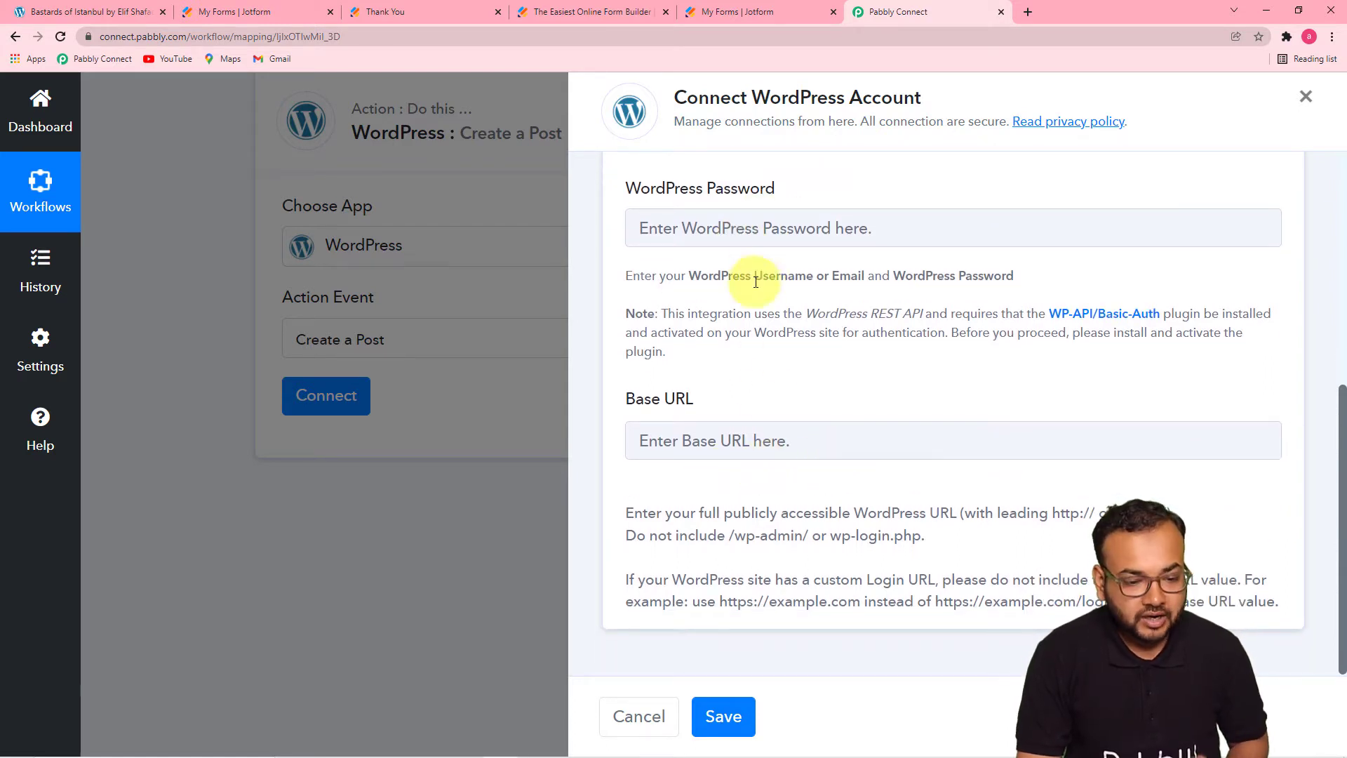
{"action": "scroll", "coordinate": [766, 394], "scroll_direction": "up", "scroll_amount": 1}
{"action": "scroll", "coordinate": [767, 398], "scroll_direction": "up", "scroll_amount": 3}
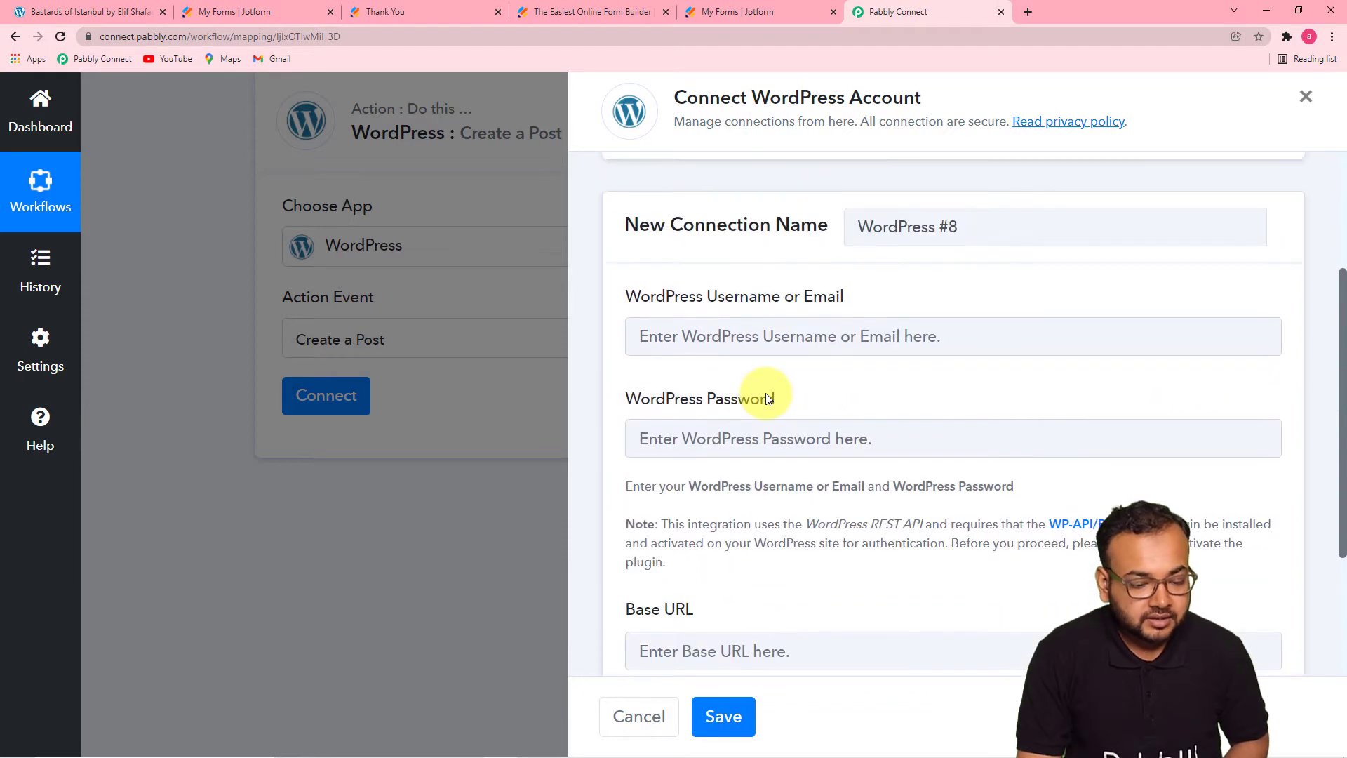
{"action": "scroll", "coordinate": [766, 398], "scroll_direction": "down", "scroll_amount": 3}
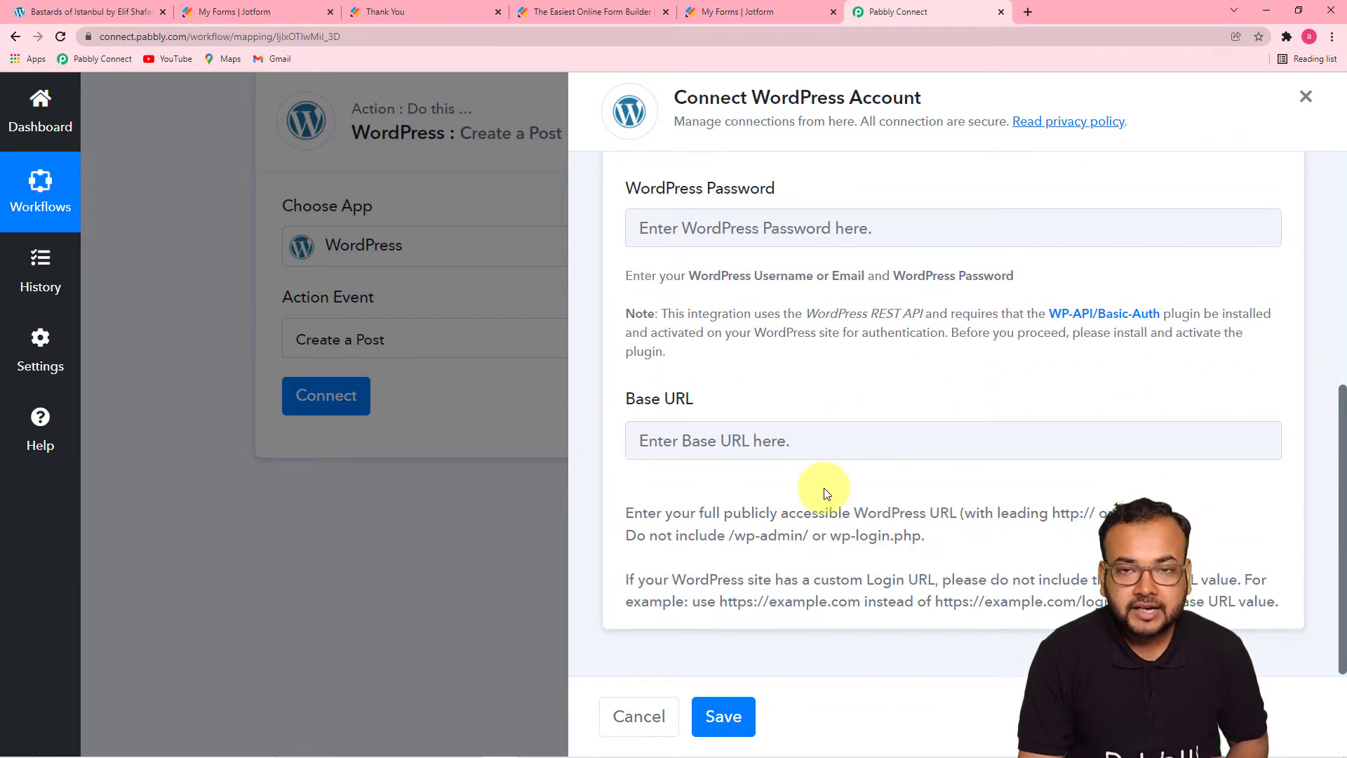
{"action": "scroll", "coordinate": [826, 494], "scroll_direction": "down", "scroll_amount": 1}
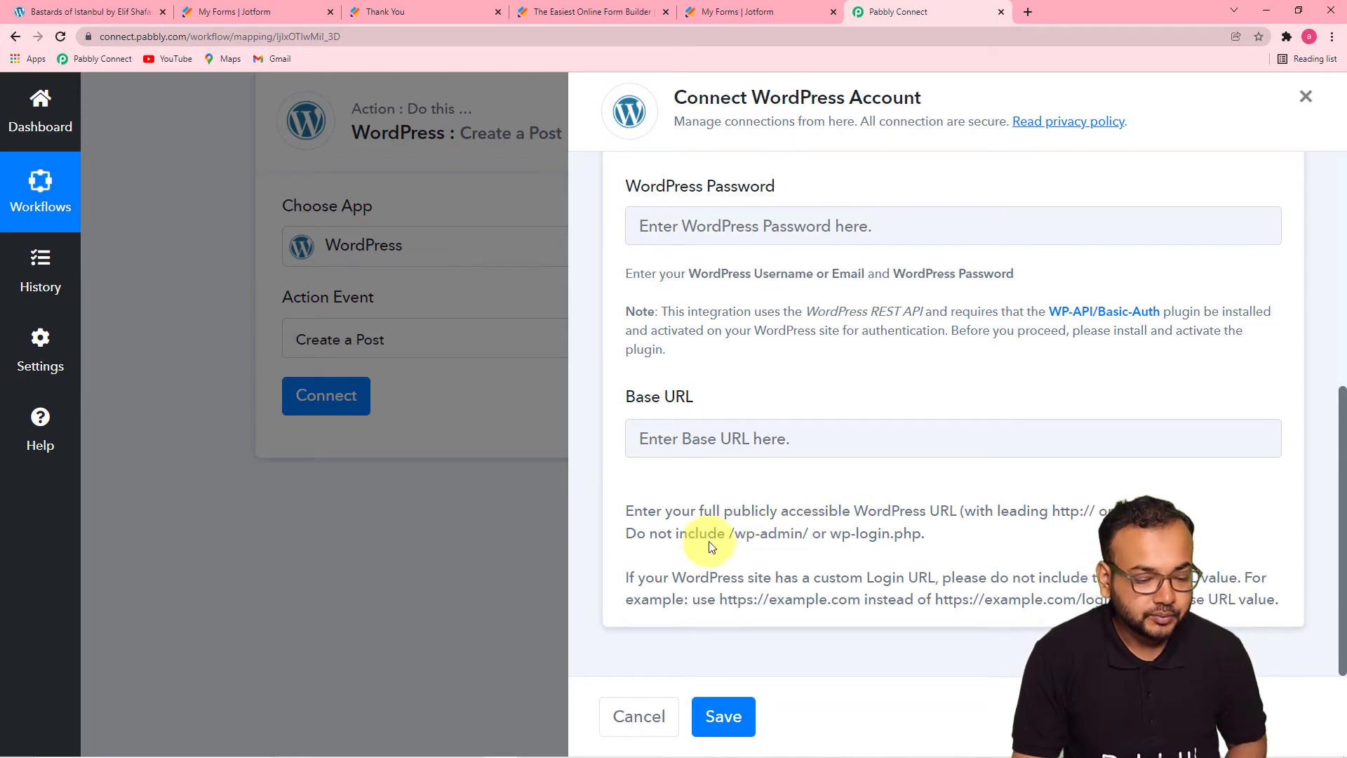
{"action": "left_click", "coordinate": [82, 15]}
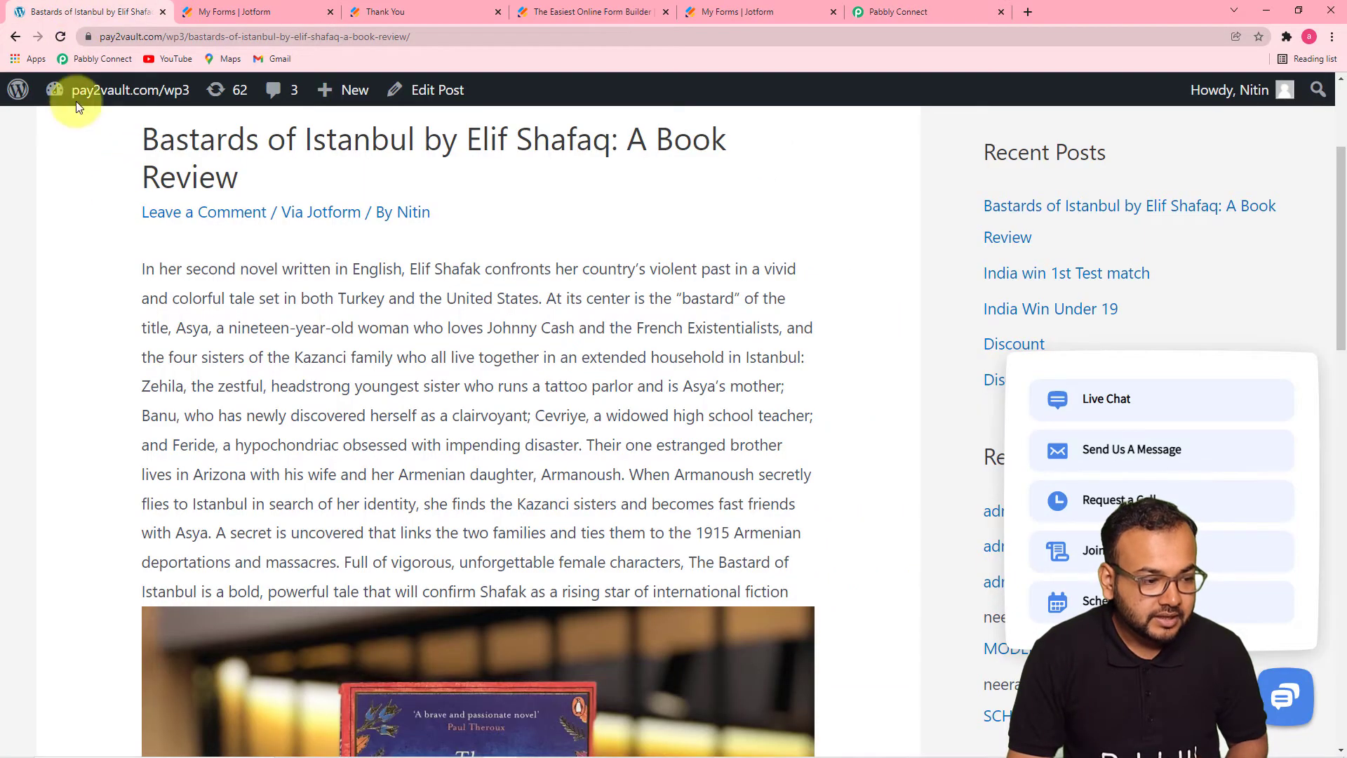
{"action": "left_click", "coordinate": [59, 89]}
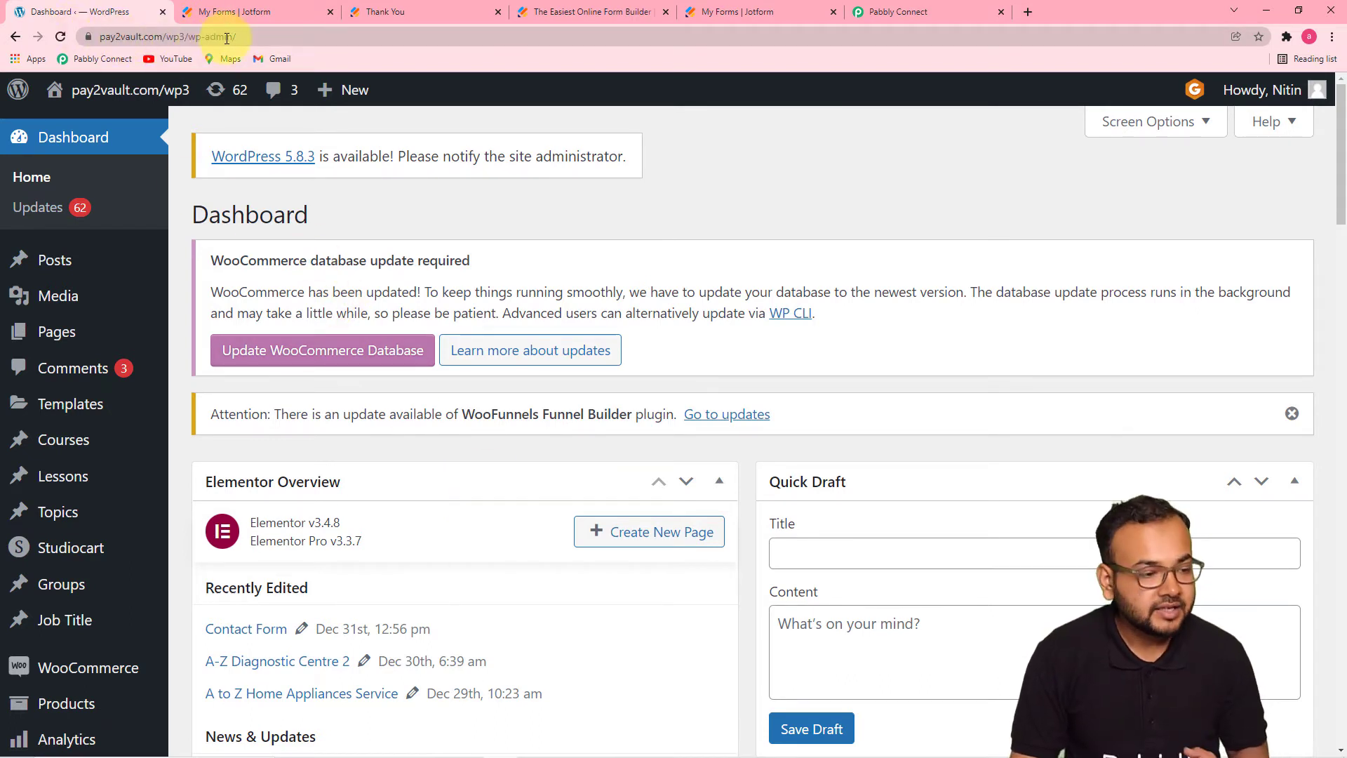
{"action": "left_click", "coordinate": [158, 37]}
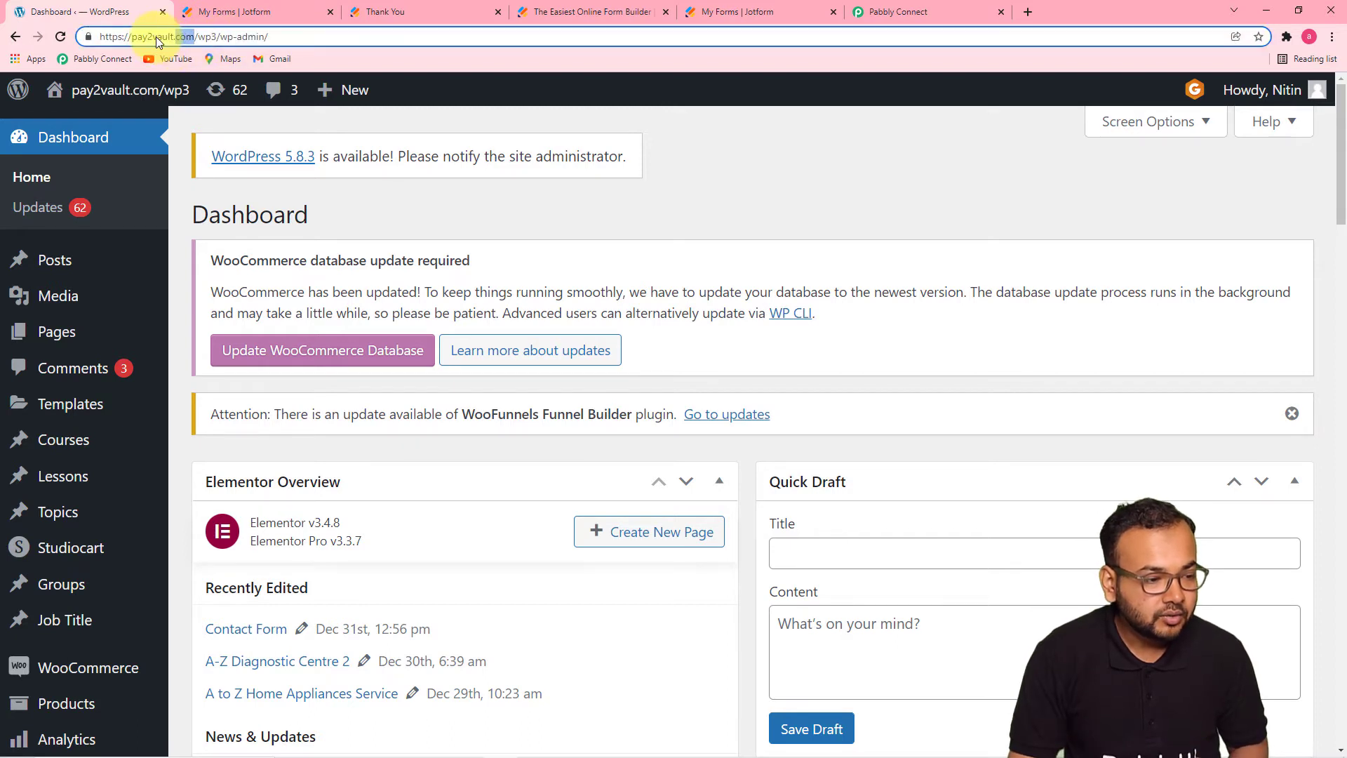
{"action": "double_click", "coordinate": [182, 36]}
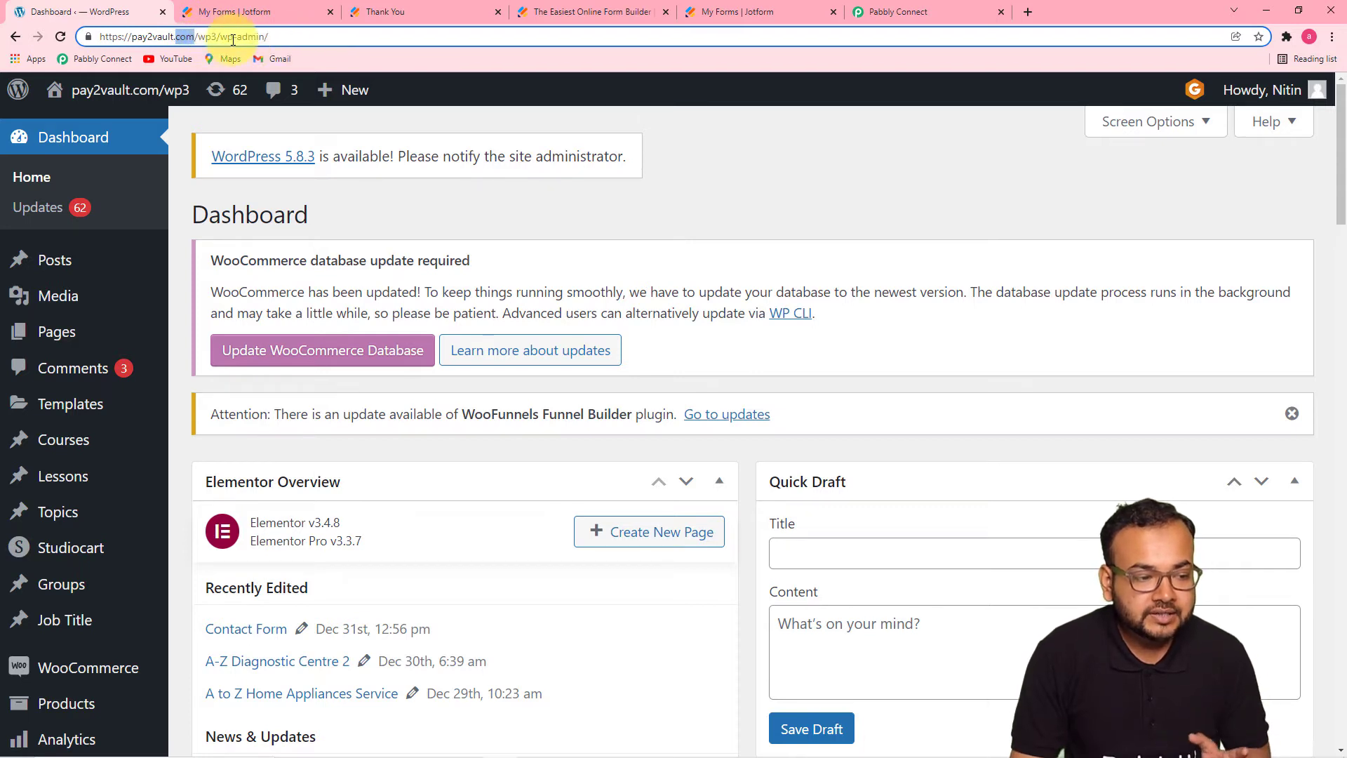
{"action": "double_click", "coordinate": [208, 36]}
{"action": "left_click_drag", "start_coordinate": [186, 44], "coordinate": [103, 47]}
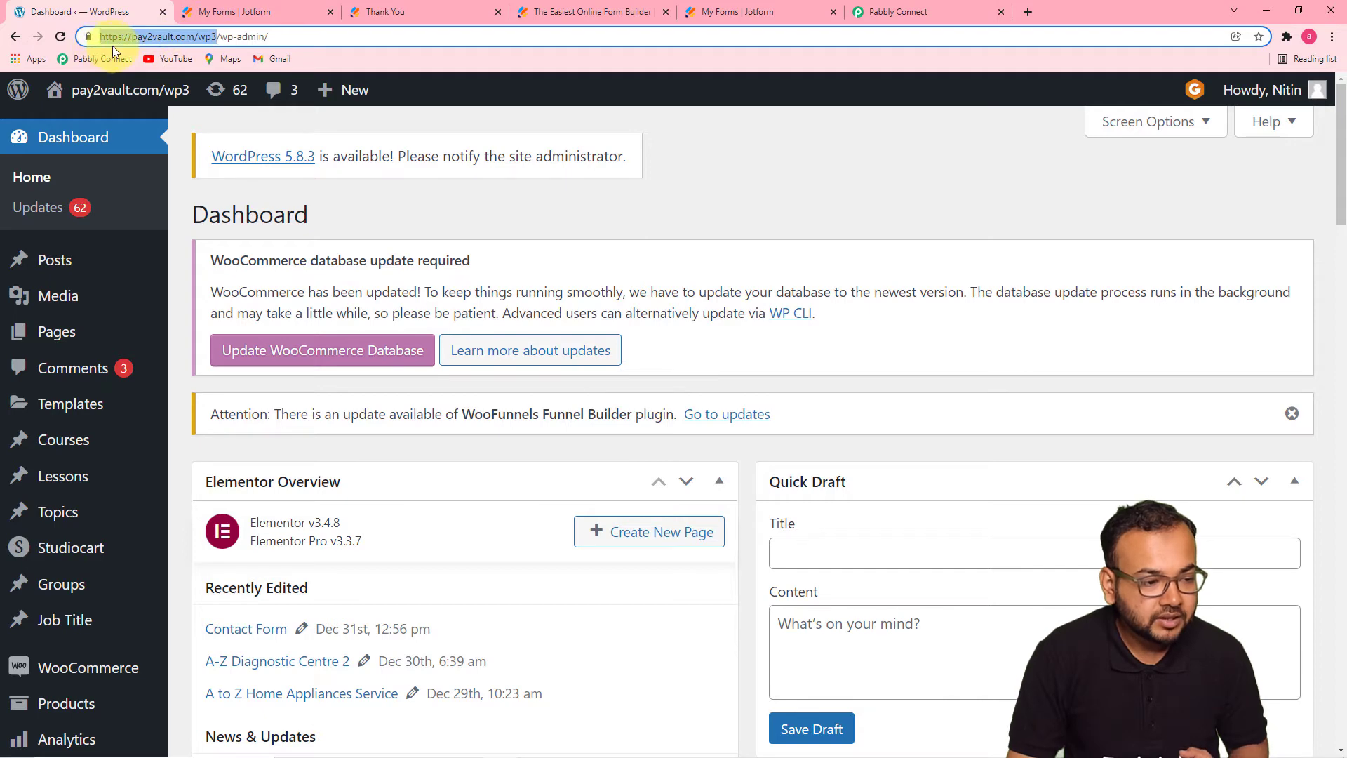
{"action": "right_click", "coordinate": [120, 39]}
{"action": "left_click", "coordinate": [152, 135]}
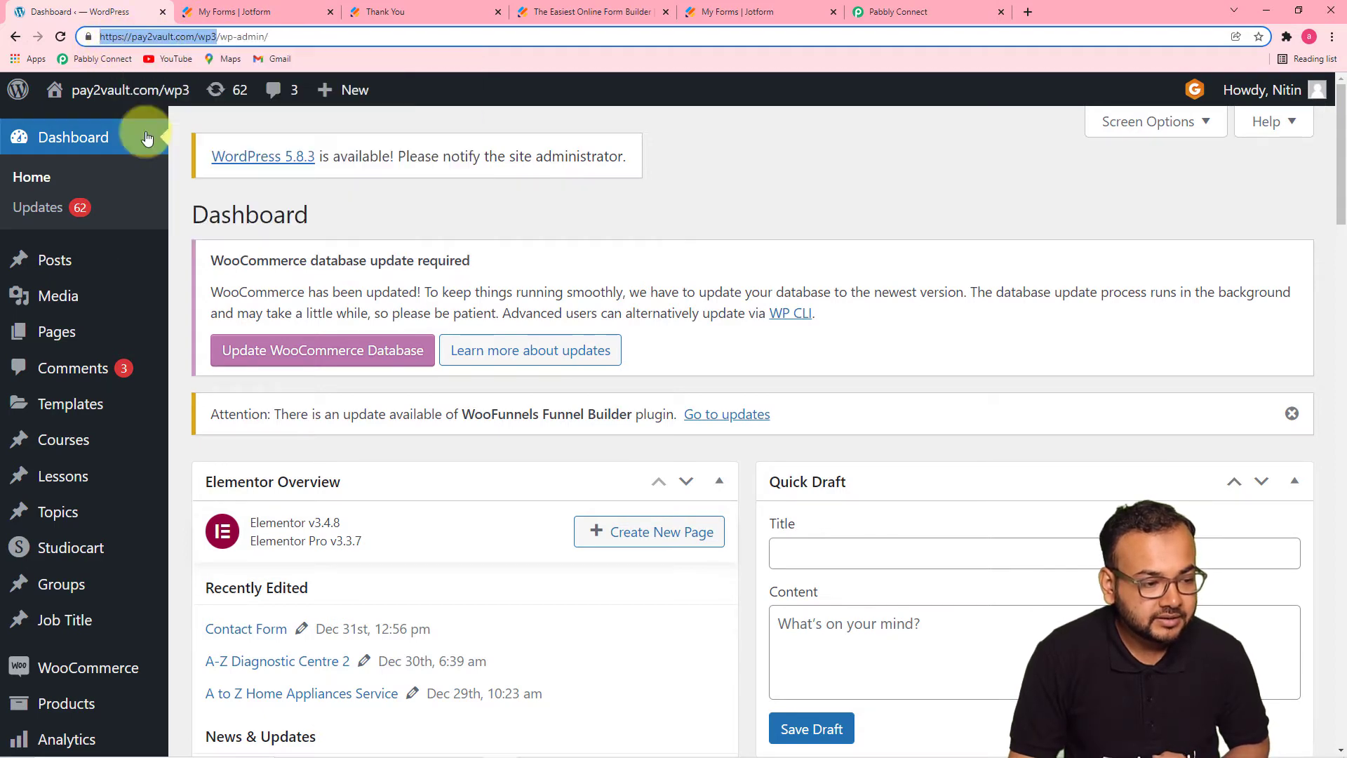
{"action": "left_click", "coordinate": [885, 11]}
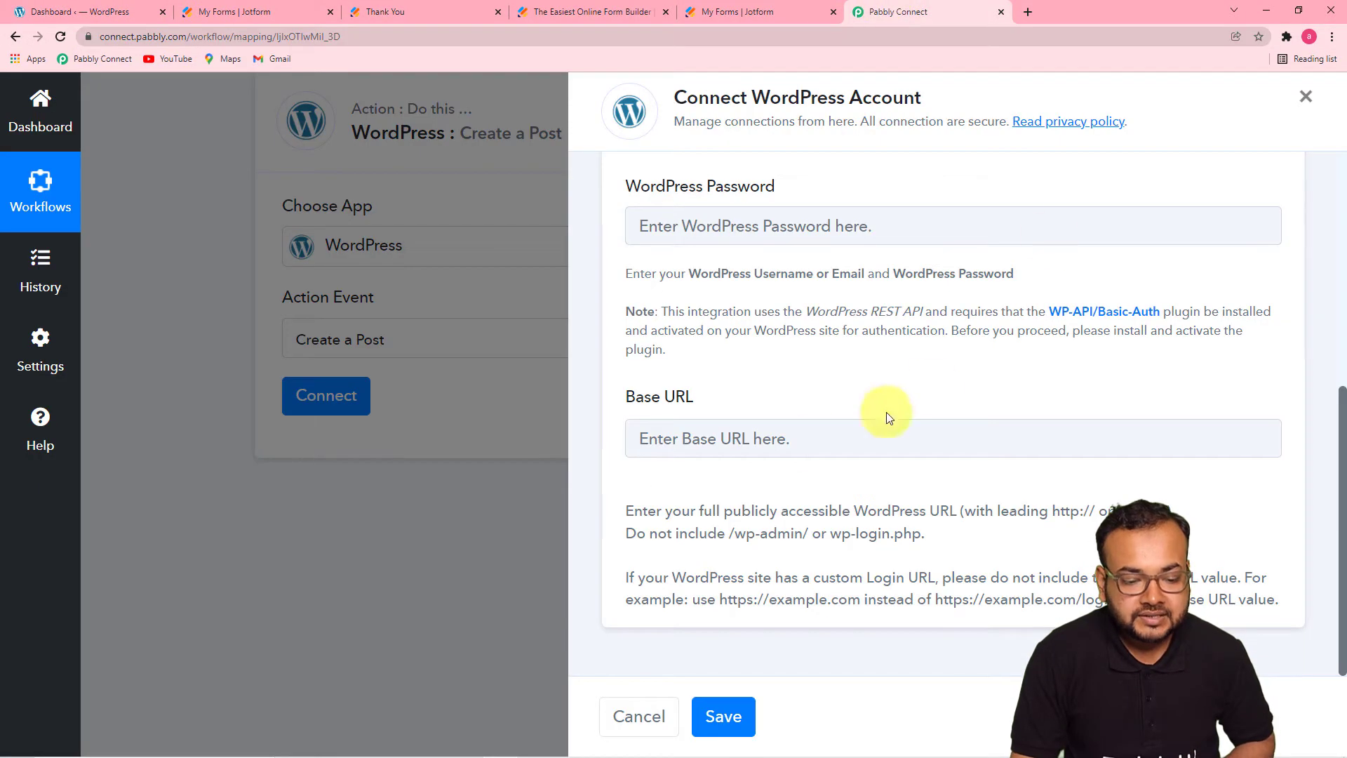
{"action": "right_click", "coordinate": [680, 438]}
{"action": "left_click", "coordinate": [705, 556]}
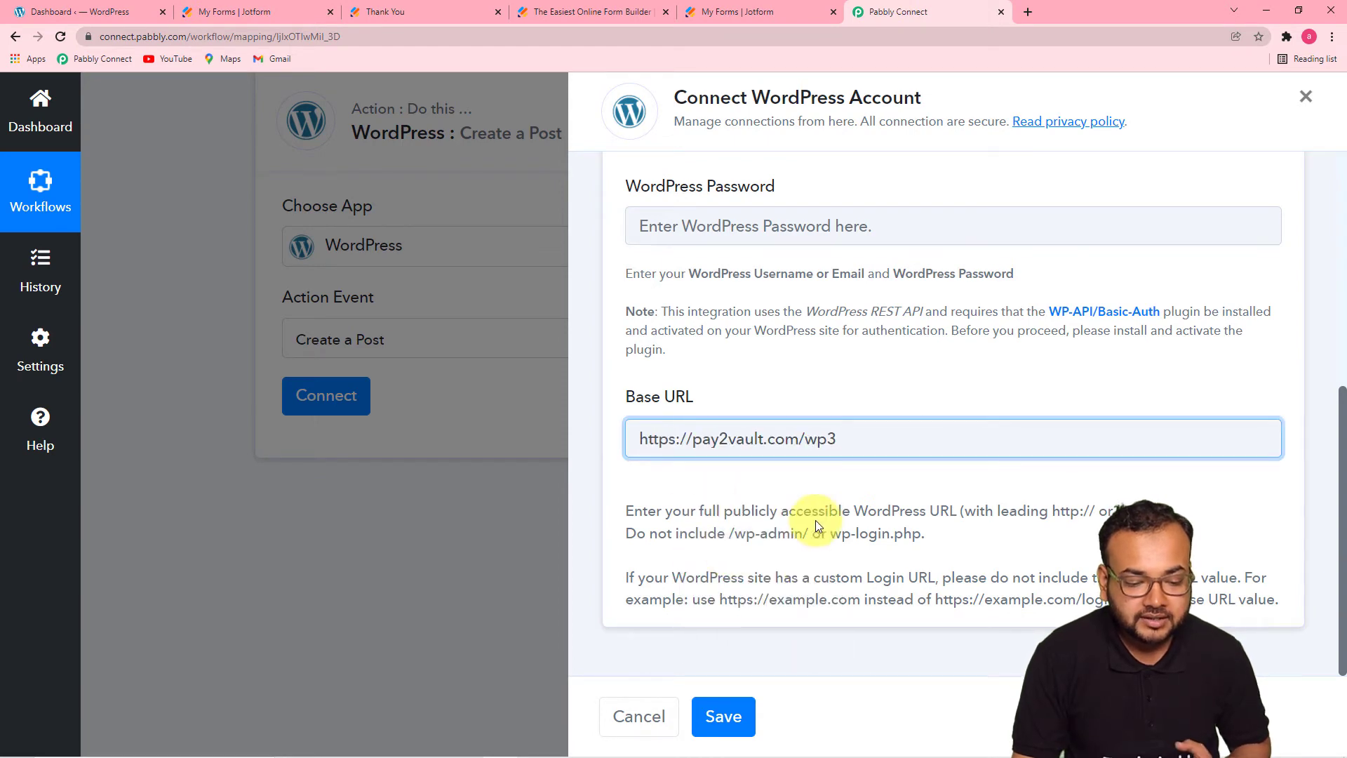
{"action": "scroll", "coordinate": [815, 520], "scroll_direction": "up", "scroll_amount": 4}
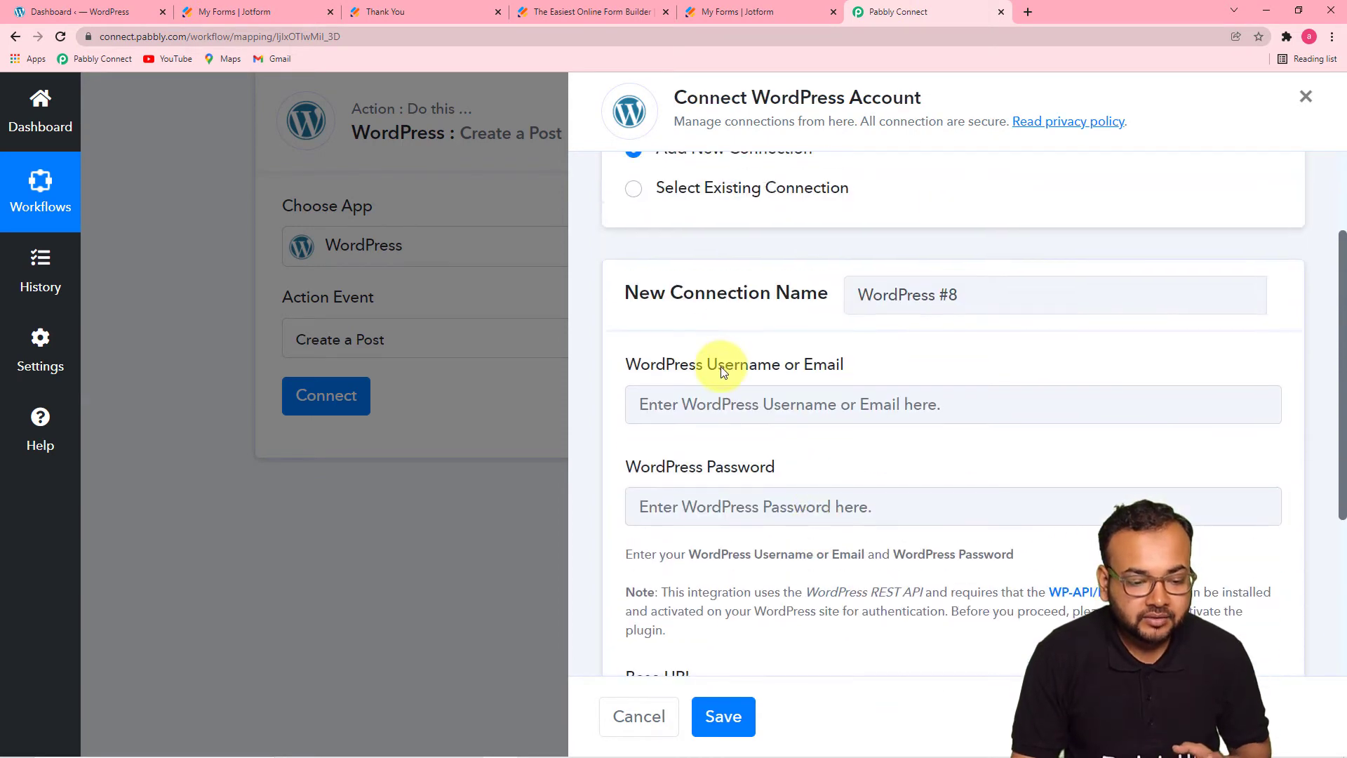
Enter the WordPress username and password, then save the account connection
{"action": "left_click", "coordinate": [747, 404]}
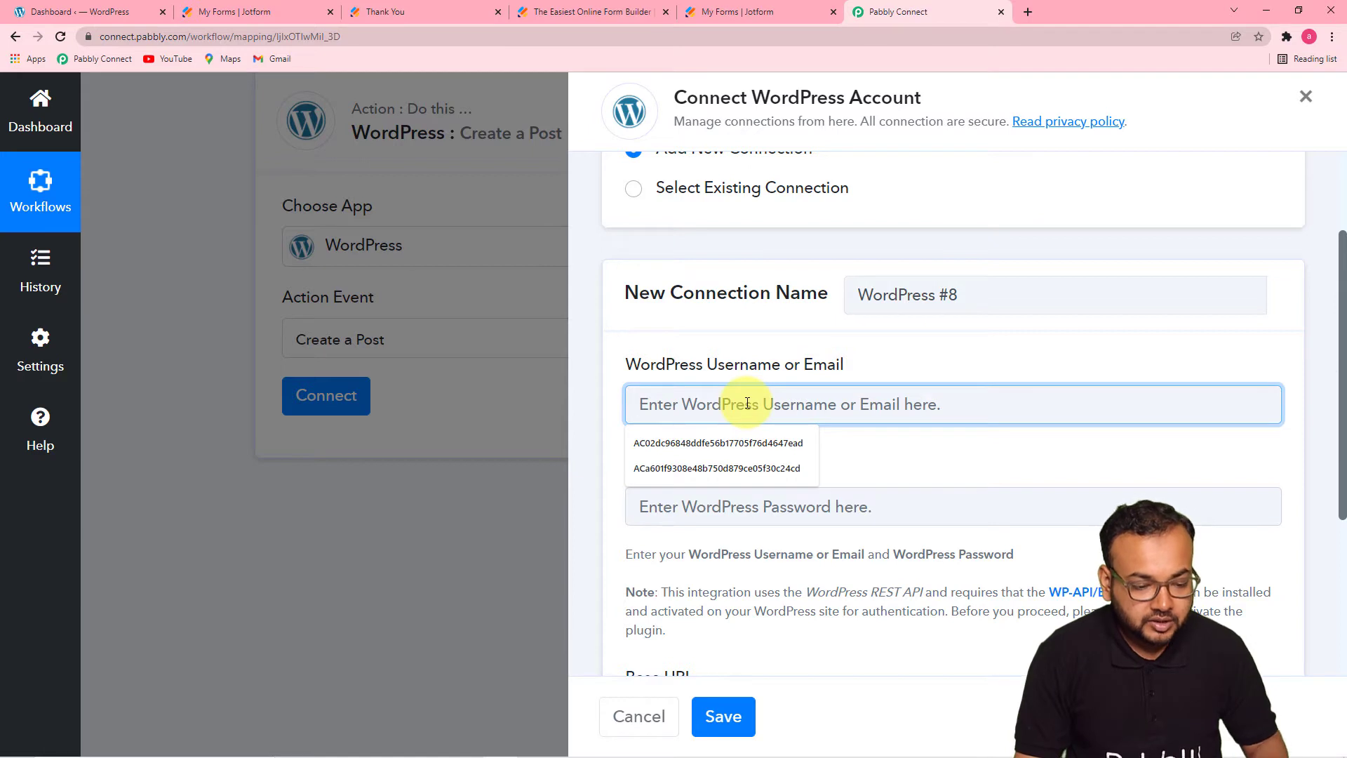
{"action": "type", "text": "niti"}
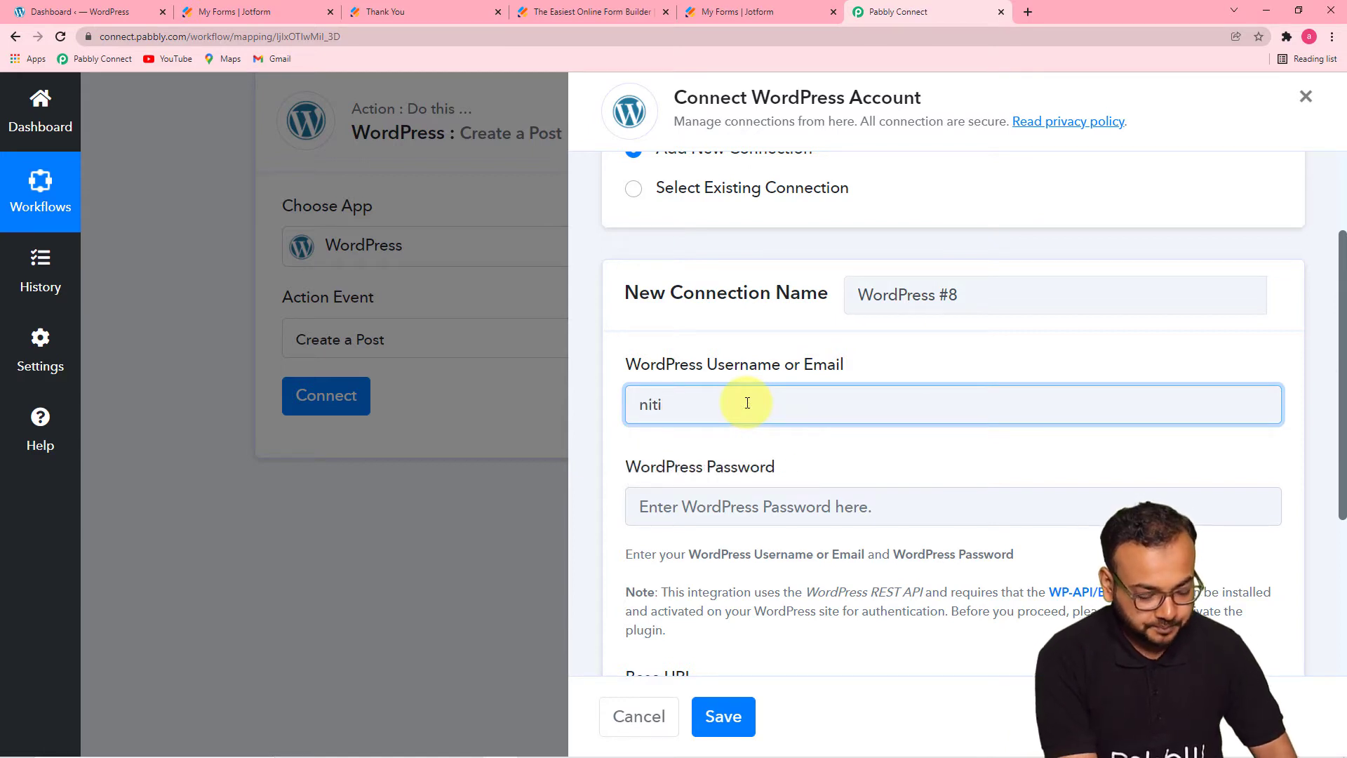
{"action": "left_click", "coordinate": [767, 506]}
{"action": "key", "text": "ctrl+v"}
{"action": "scroll", "coordinate": [882, 460], "scroll_direction": "down", "scroll_amount": 2}
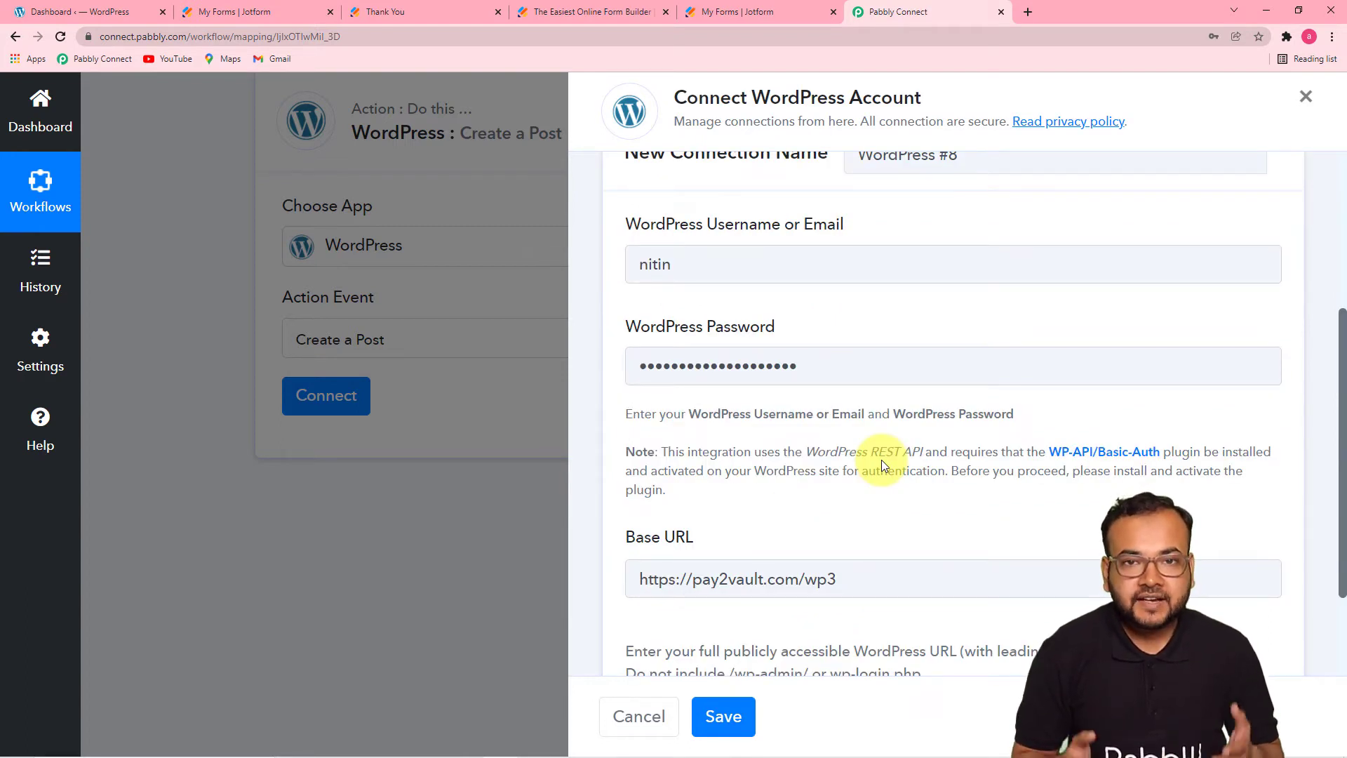
{"action": "scroll", "coordinate": [893, 322], "scroll_direction": "down", "scroll_amount": 2}
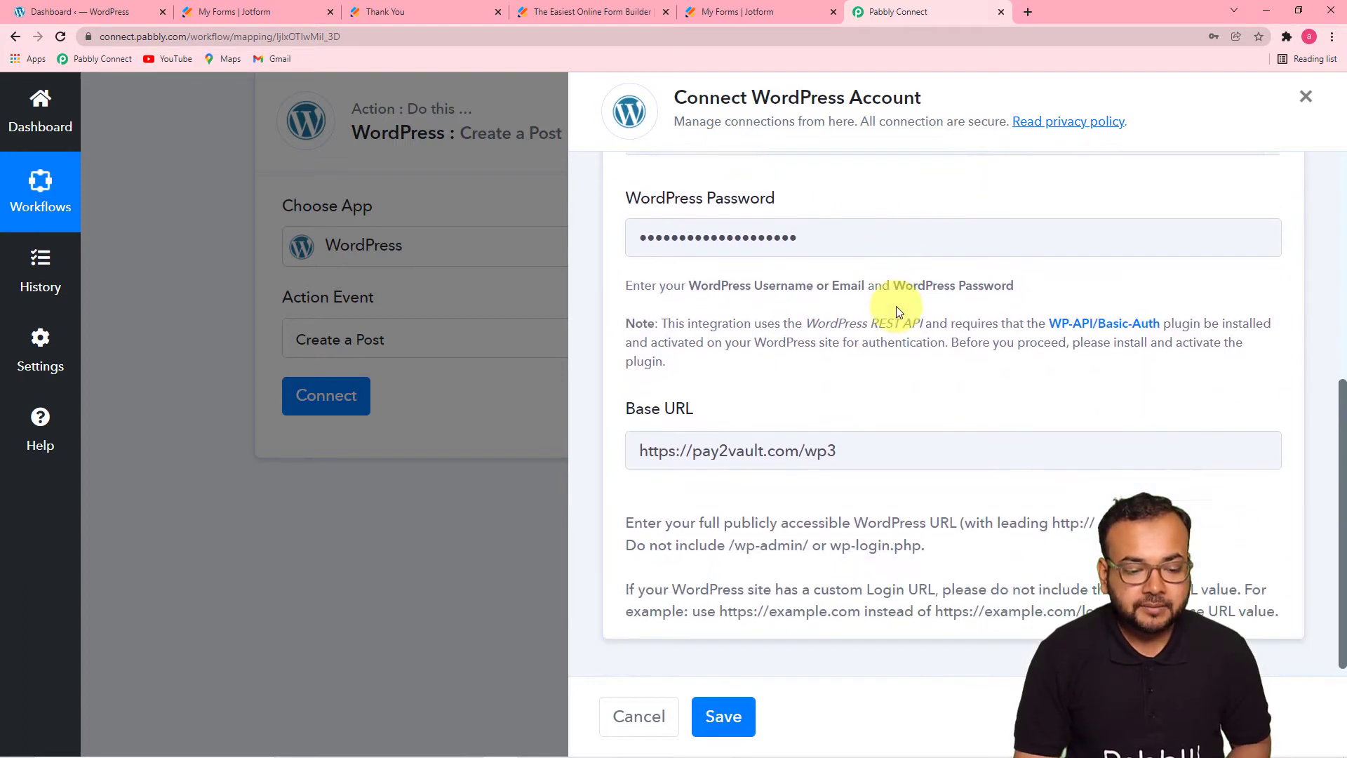
{"action": "scroll", "coordinate": [869, 351], "scroll_direction": "up", "scroll_amount": 1}
{"action": "scroll", "coordinate": [733, 424], "scroll_direction": "down", "scroll_amount": 1}
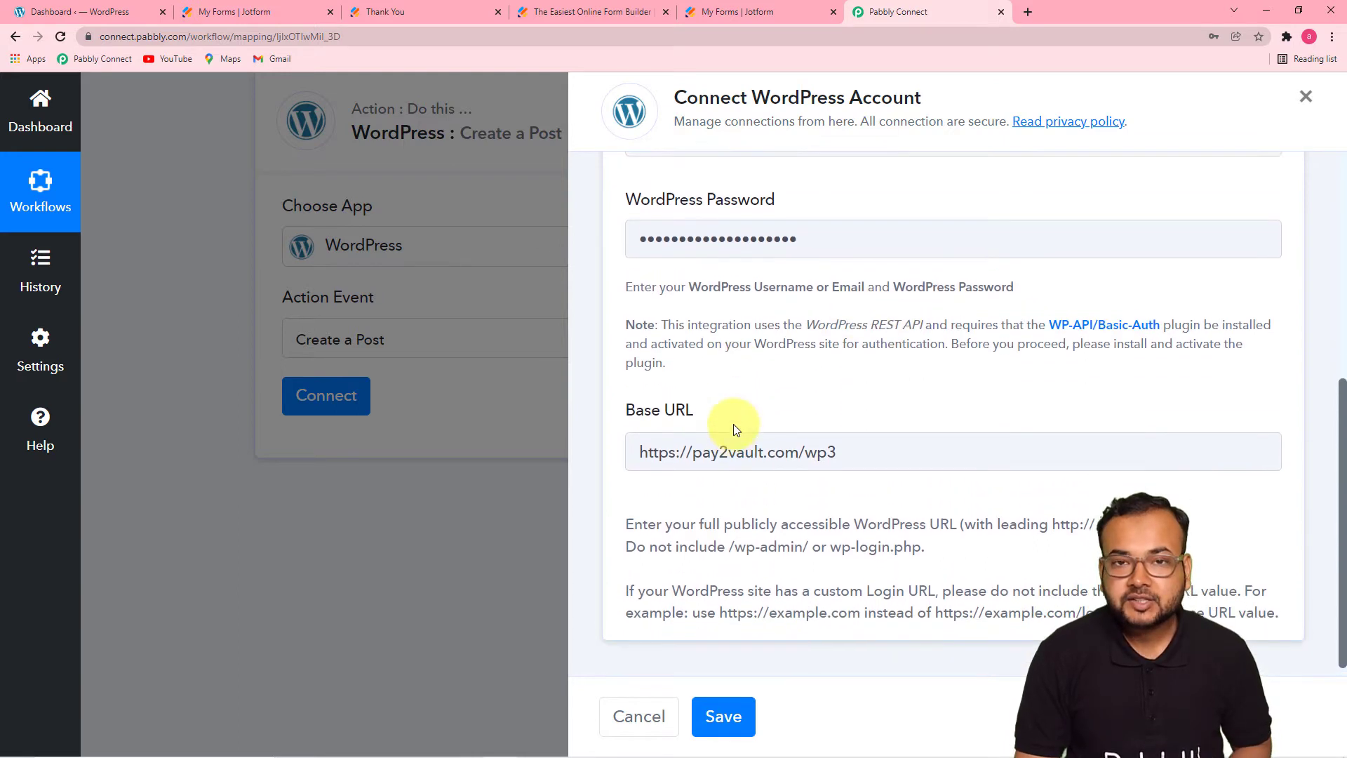
{"action": "scroll", "coordinate": [733, 449], "scroll_direction": "up", "scroll_amount": 1}
{"action": "left_click", "coordinate": [722, 714]}
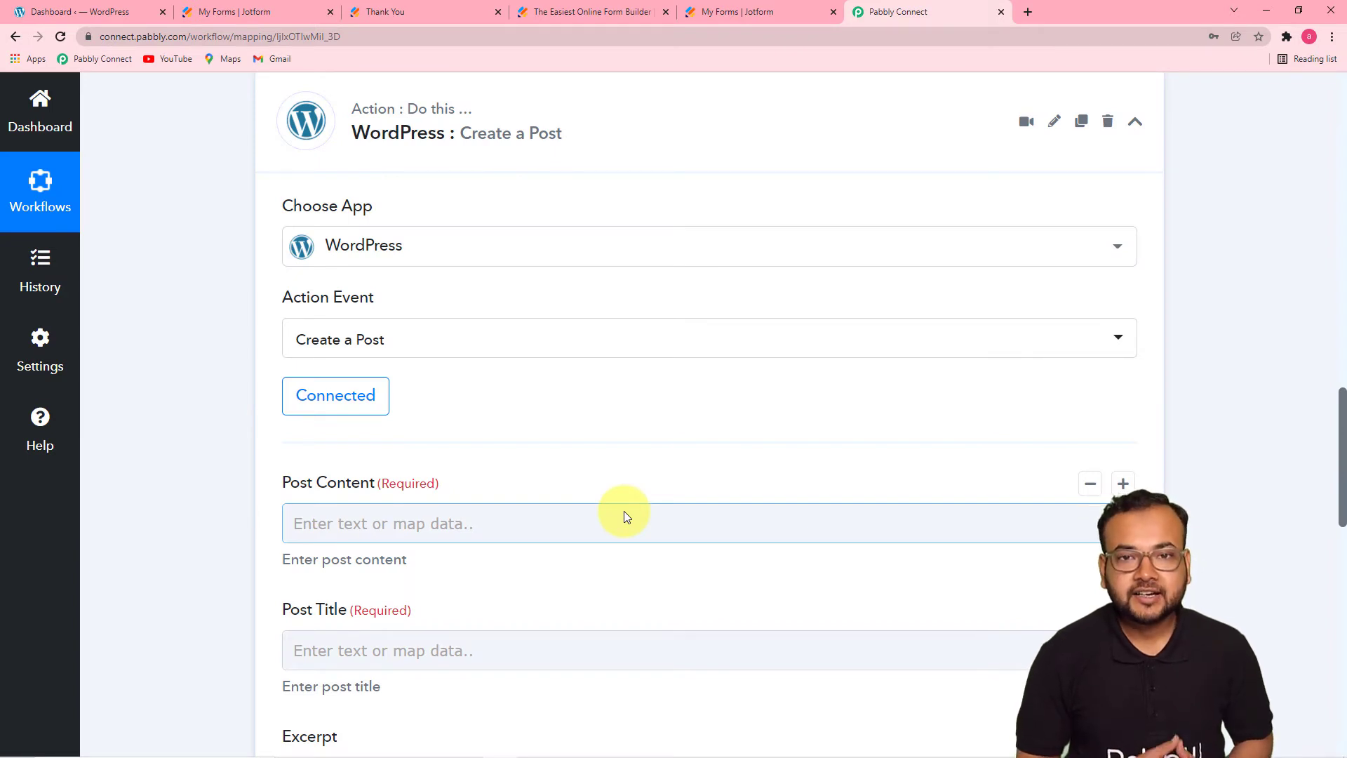
Review the Response Received fields and open the Post Content data list
{"action": "scroll", "coordinate": [592, 454], "scroll_direction": "down", "scroll_amount": 4}
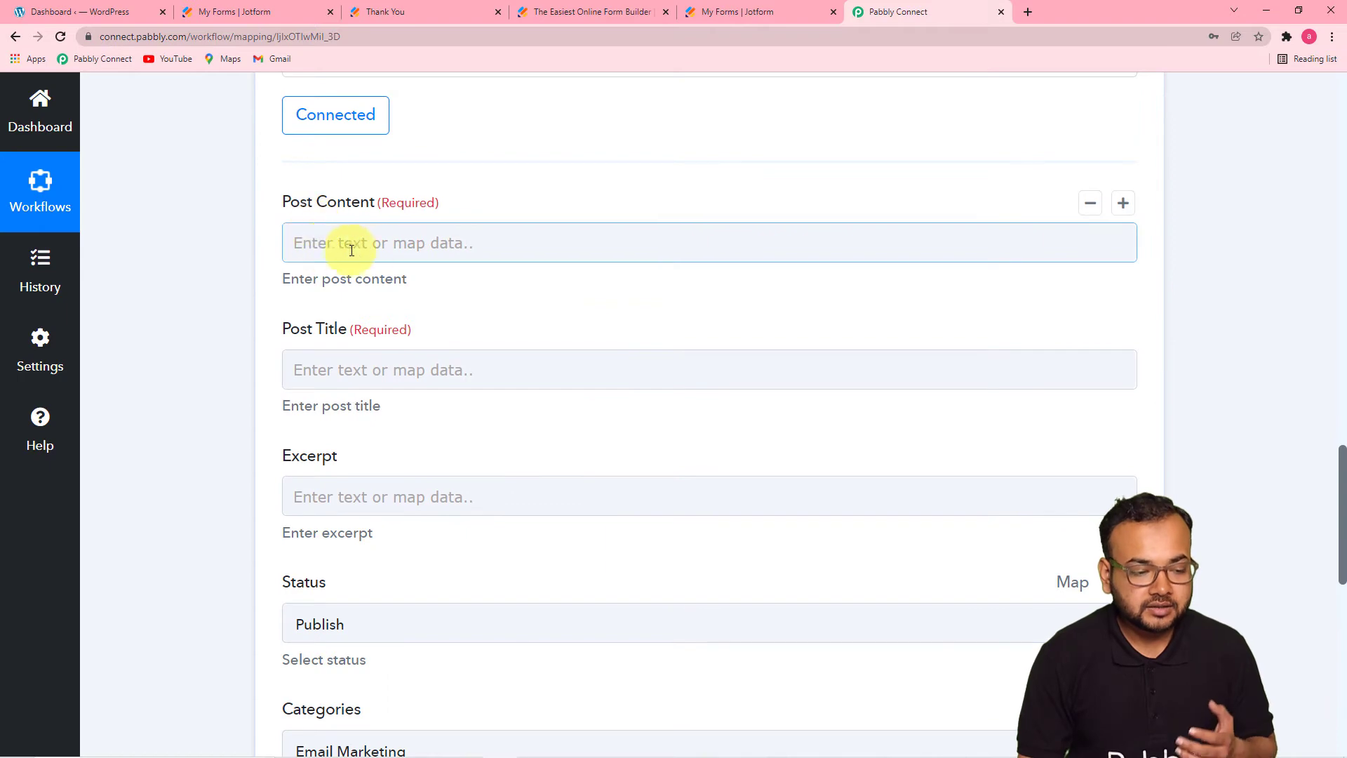
{"action": "scroll", "coordinate": [409, 379], "scroll_direction": "down", "scroll_amount": 5}
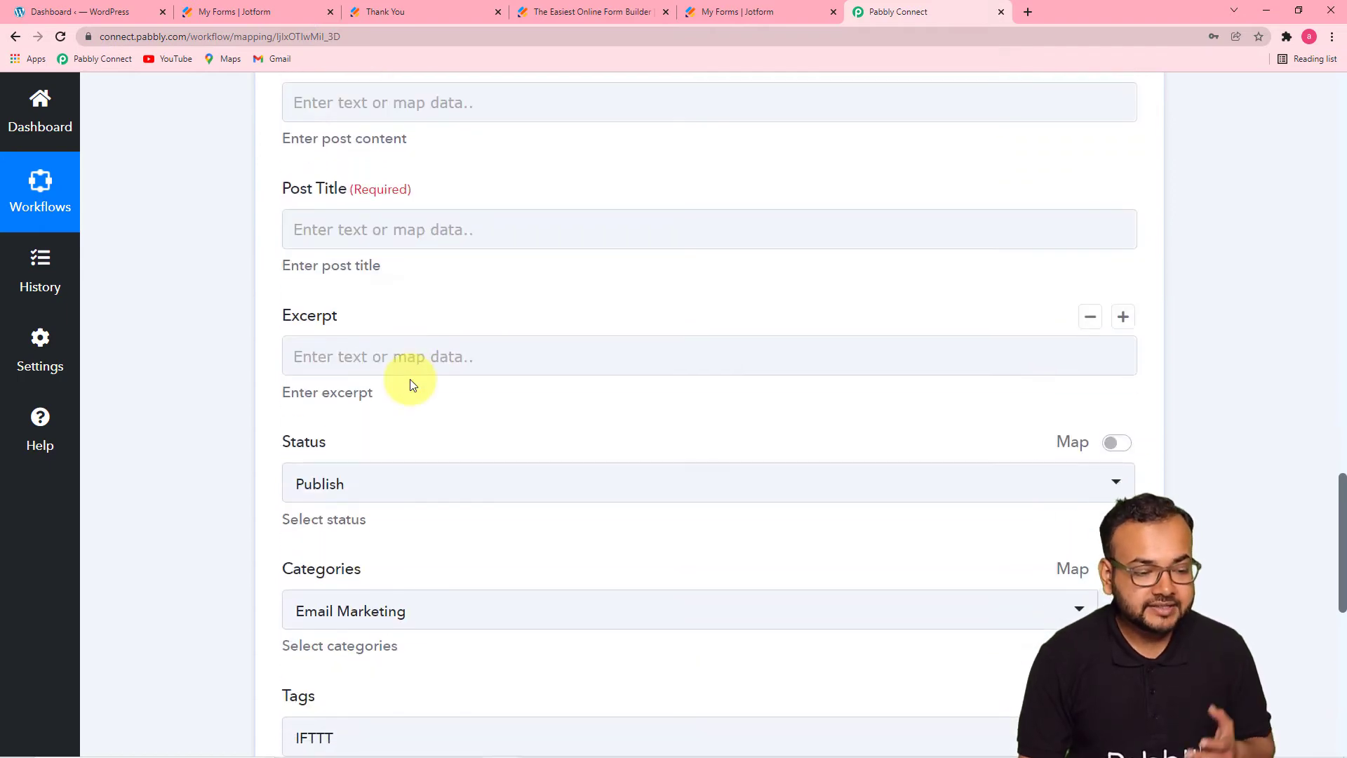
{"action": "scroll", "coordinate": [432, 496], "scroll_direction": "up", "scroll_amount": 10}
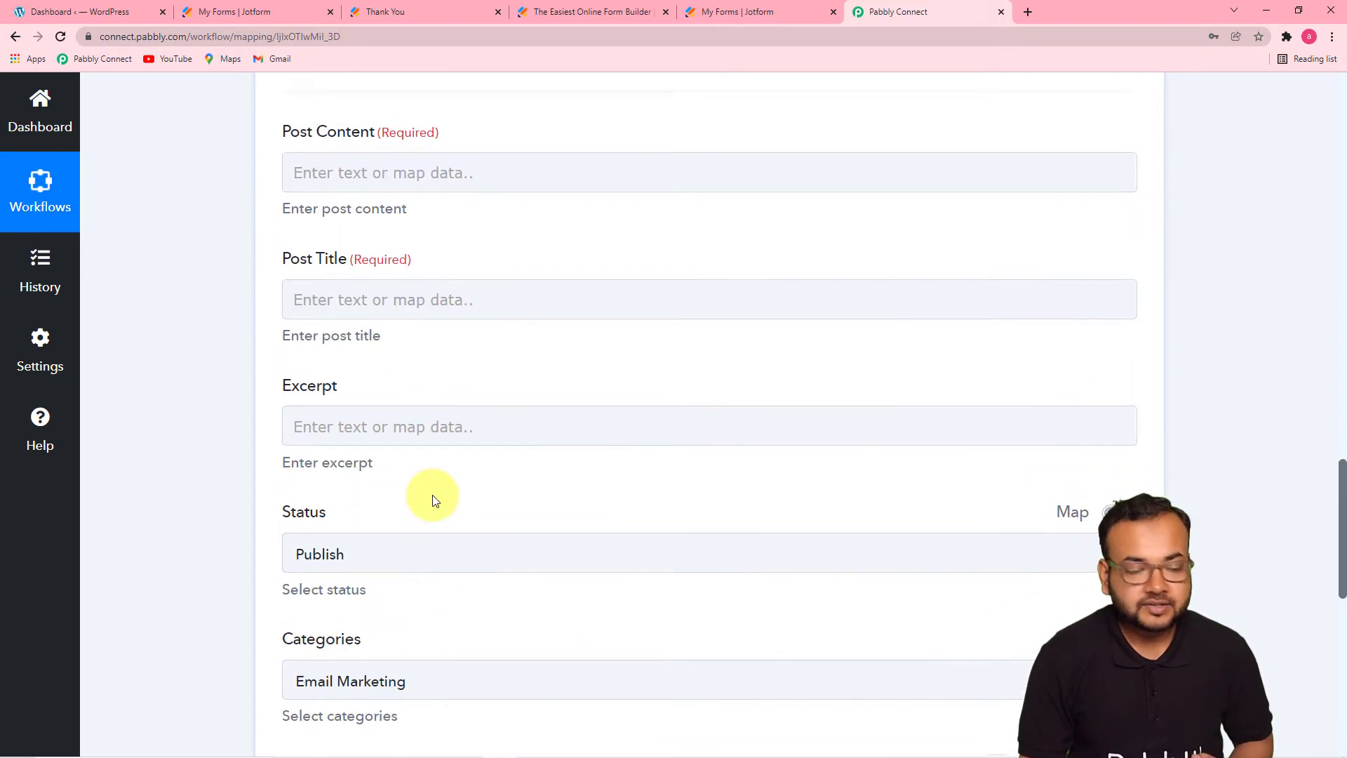
{"action": "scroll", "coordinate": [432, 499], "scroll_direction": "up", "scroll_amount": 9}
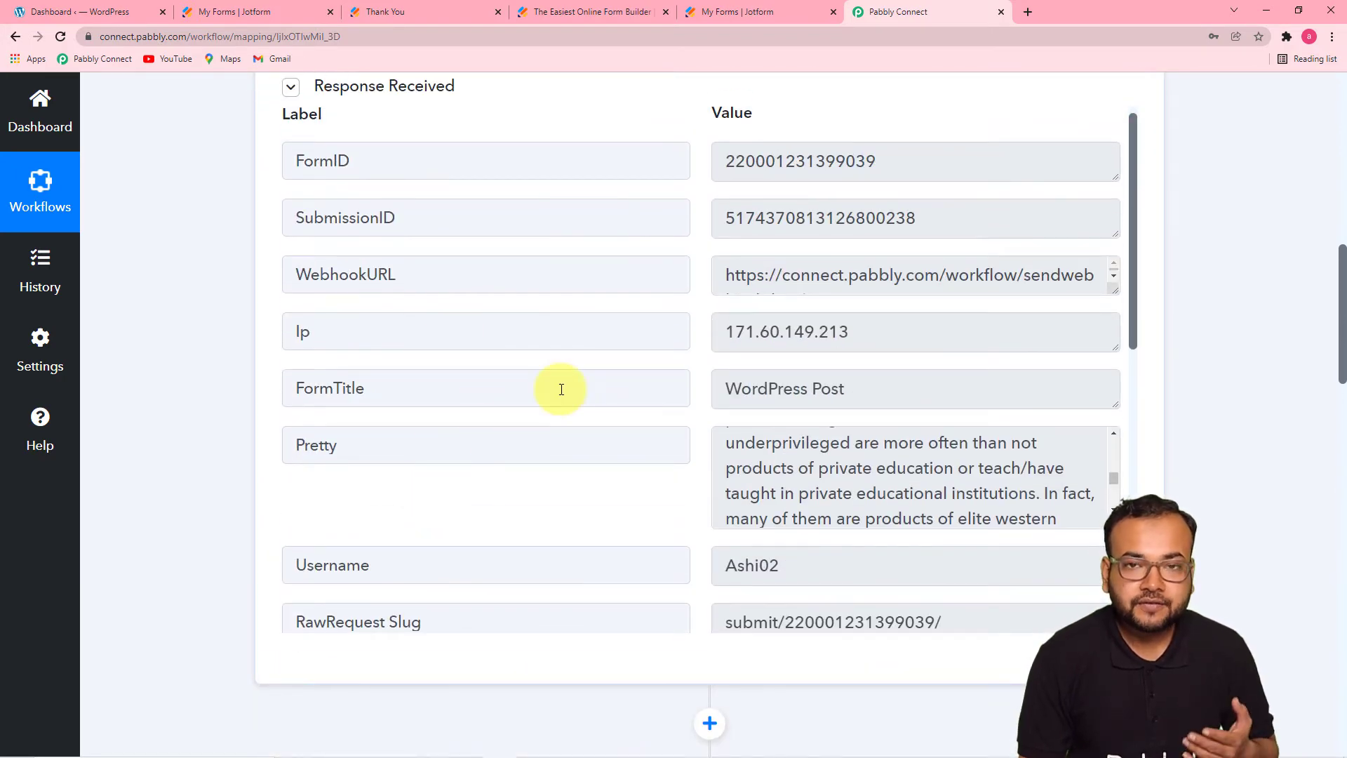
{"action": "scroll", "coordinate": [203, 373], "scroll_direction": "down", "scroll_amount": 1}
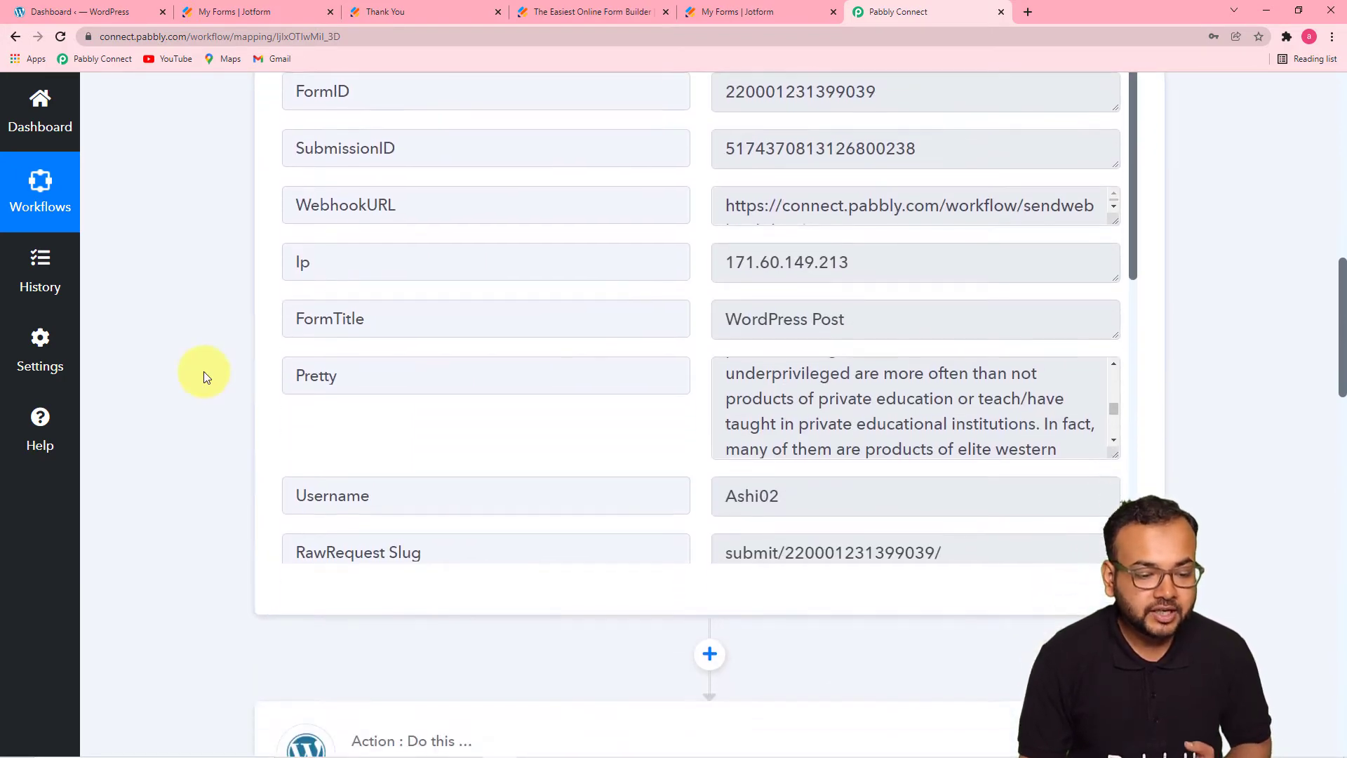
{"action": "scroll", "coordinate": [204, 373], "scroll_direction": "down", "scroll_amount": 6}
{"action": "scroll", "coordinate": [203, 372], "scroll_direction": "down", "scroll_amount": 7}
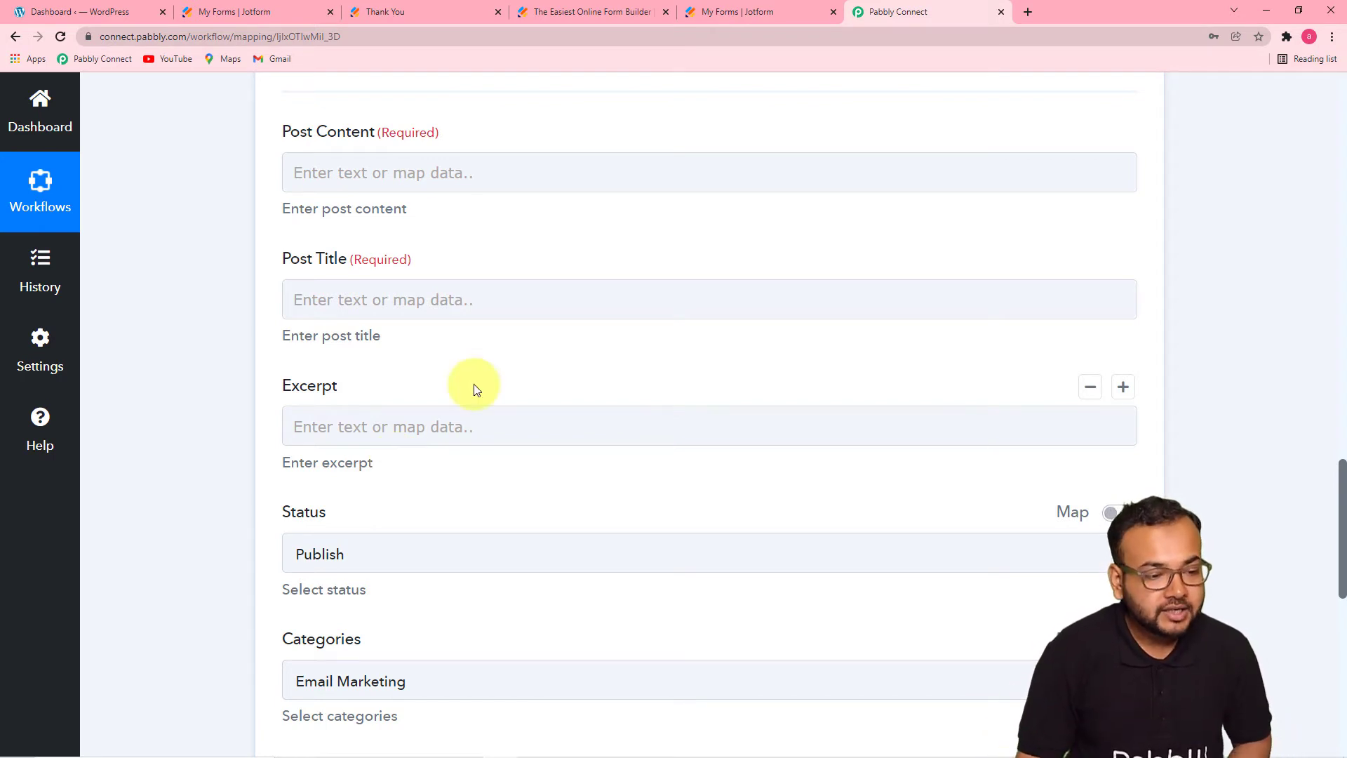
{"action": "scroll", "coordinate": [472, 388], "scroll_direction": "up", "scroll_amount": 3}
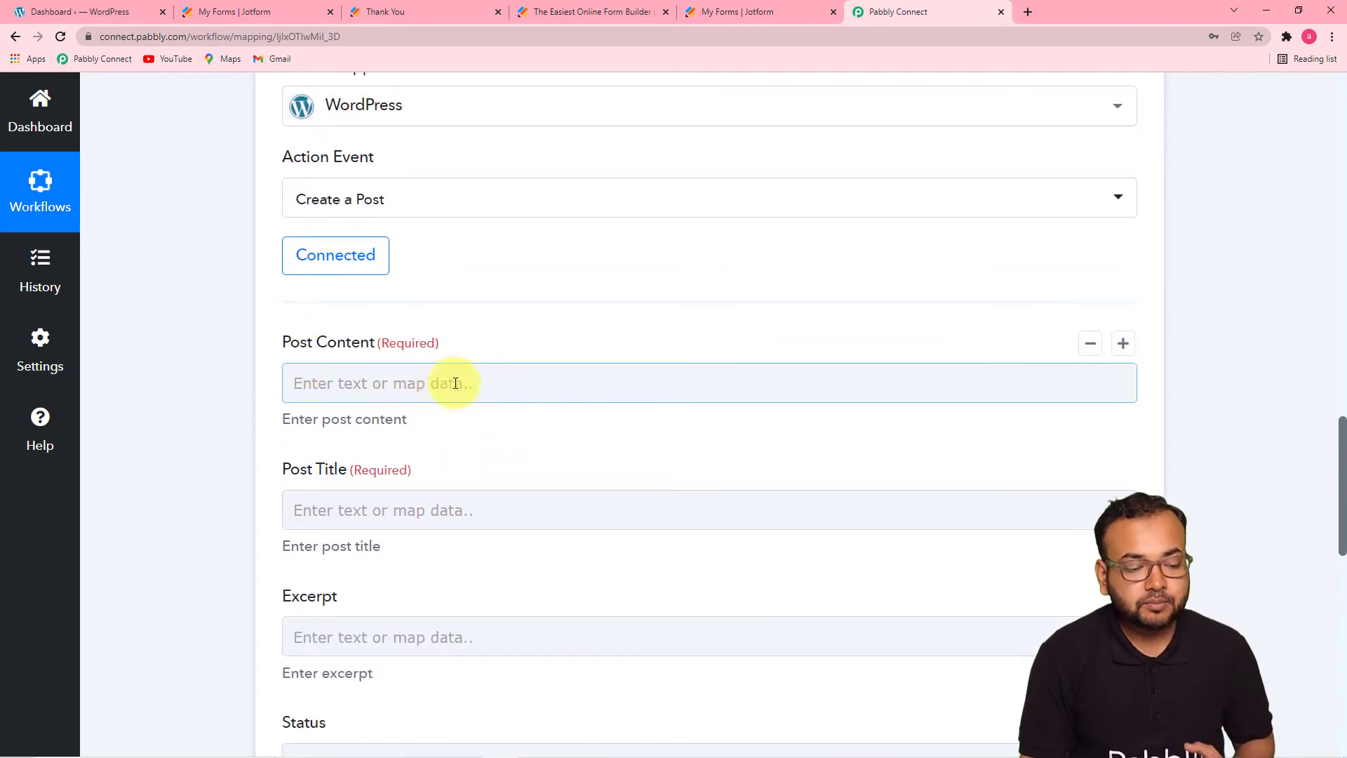
{"action": "left_click", "coordinate": [491, 378]}
{"action": "scroll", "coordinate": [491, 379], "scroll_direction": "down", "scroll_amount": 3}
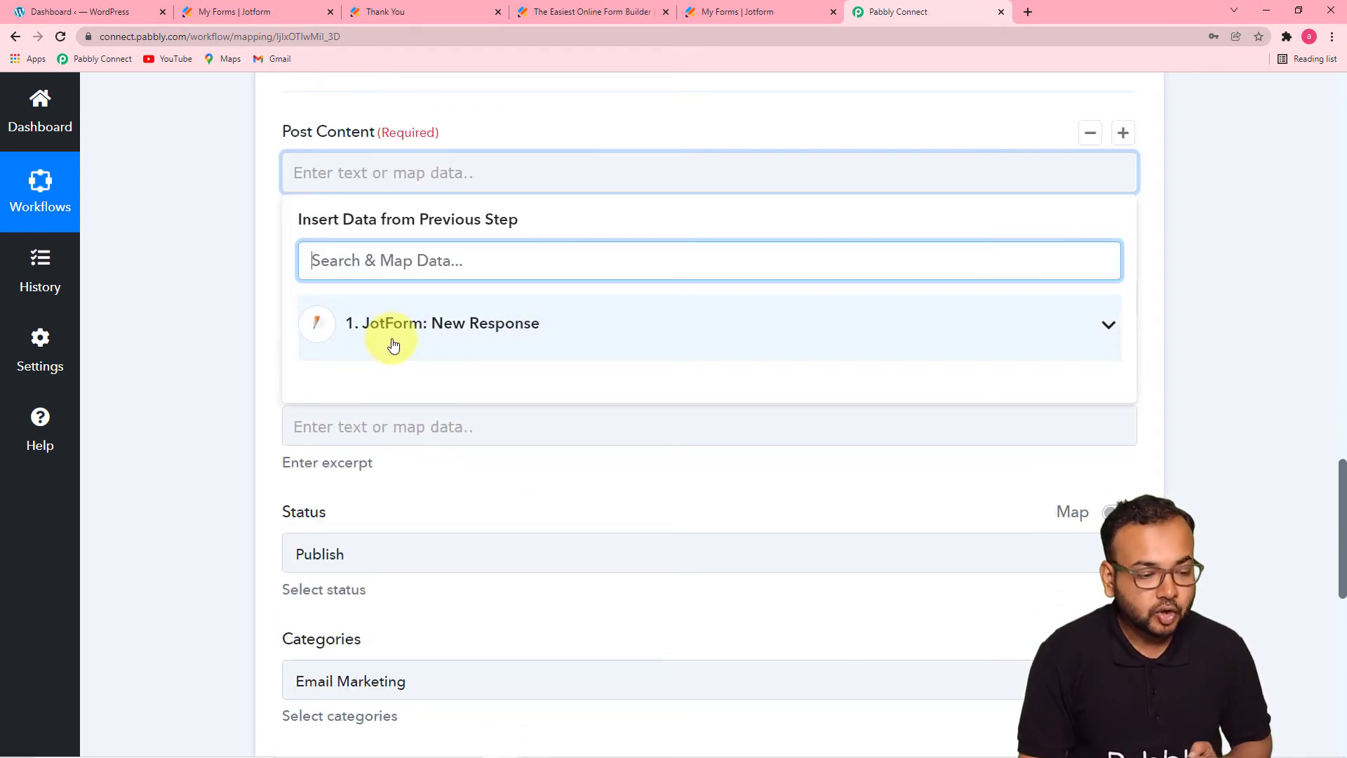
Map the Jotform RawRequest Q4 TypeA4 review text into Post Content
{"action": "left_click", "coordinate": [436, 341]}
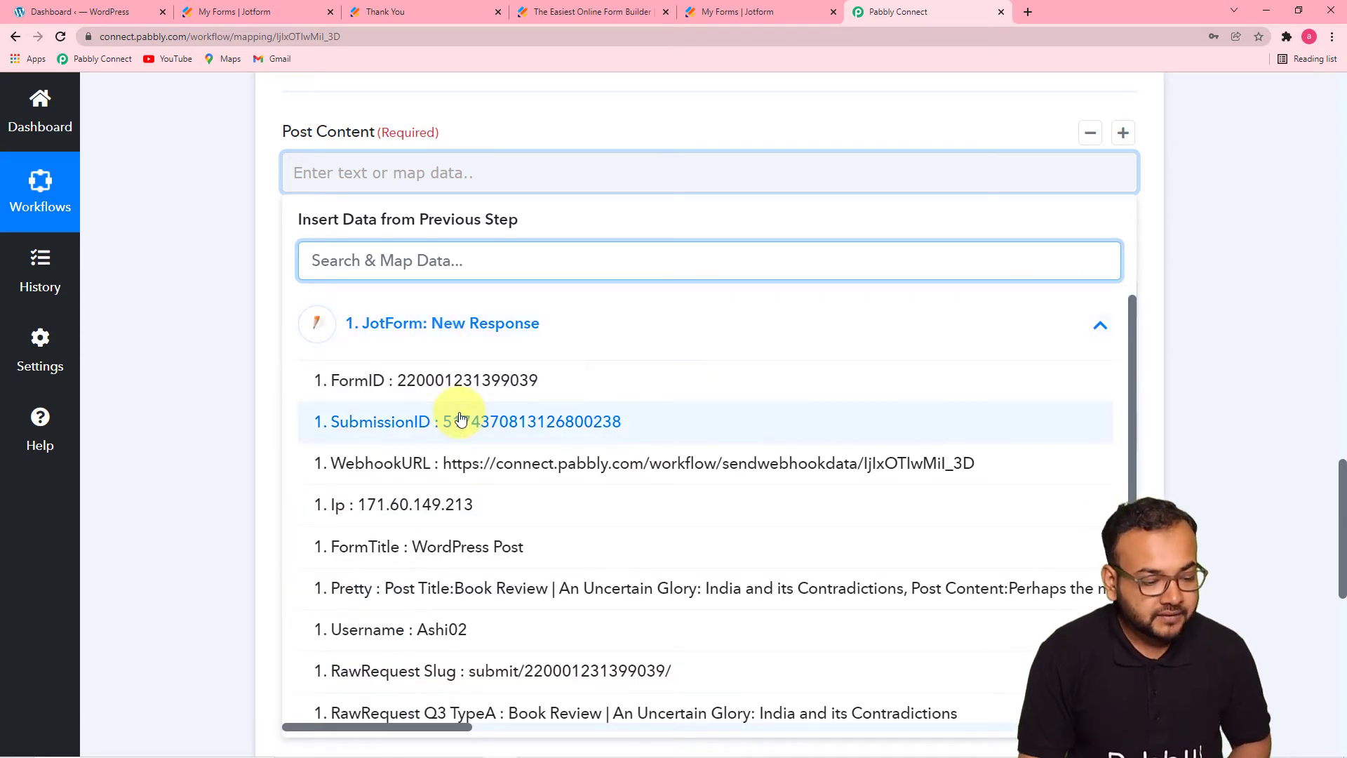
{"action": "scroll", "coordinate": [453, 419], "scroll_direction": "down", "scroll_amount": 1}
{"action": "scroll", "coordinate": [456, 418], "scroll_direction": "down", "scroll_amount": 3}
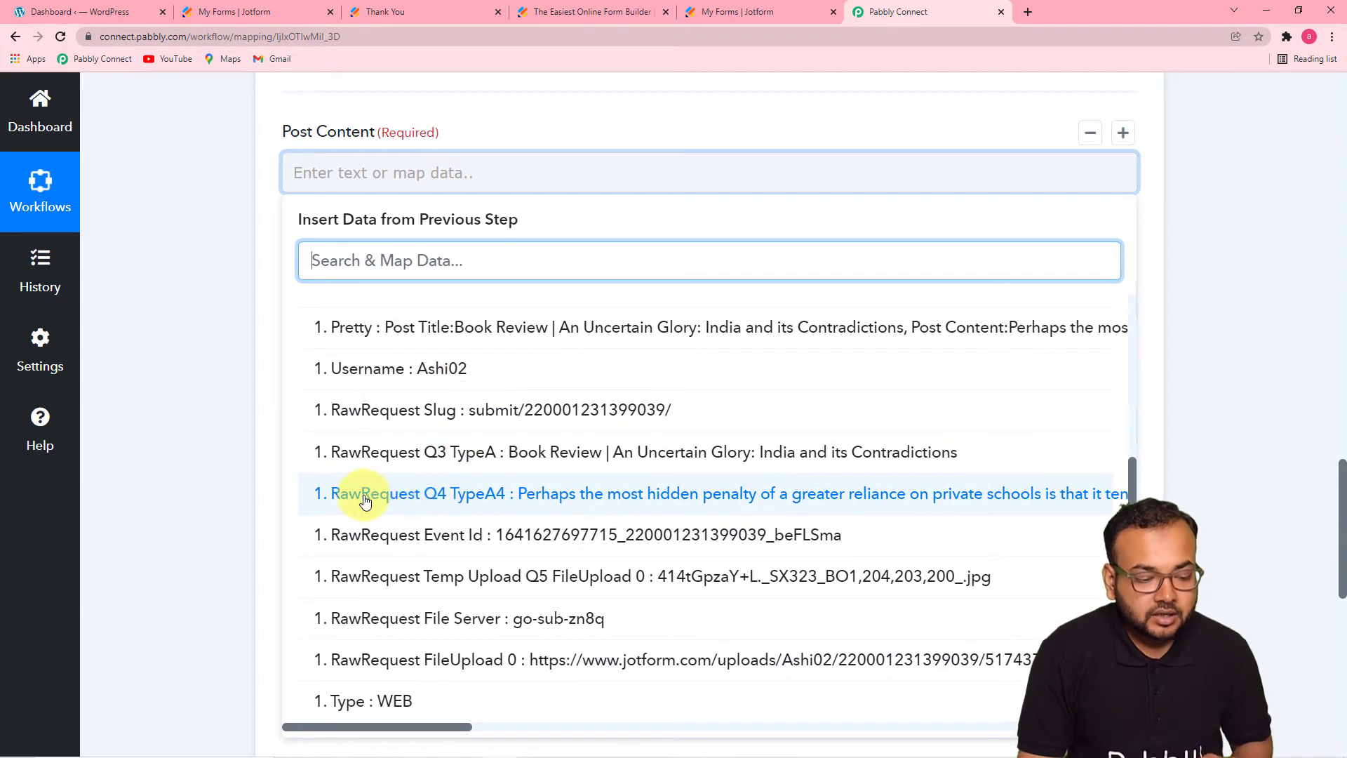
{"action": "left_click", "coordinate": [565, 505]}
{"action": "left_click", "coordinate": [217, 304]}
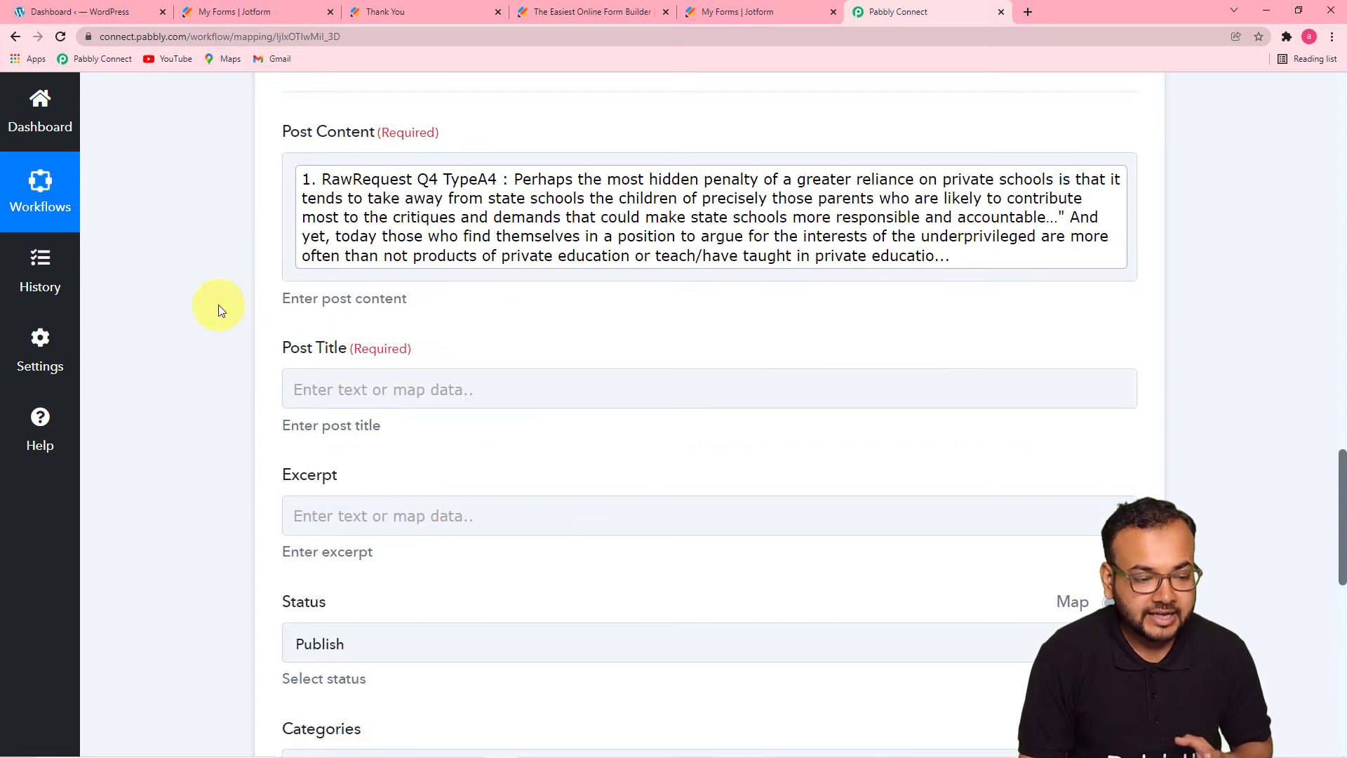
{"action": "scroll", "coordinate": [218, 305], "scroll_direction": "down", "scroll_amount": 4}
{"action": "scroll", "coordinate": [218, 305], "scroll_direction": "up", "scroll_amount": 1}
Map the Jotform RawRequest Q3 TypeA title into Post Title
{"action": "left_click", "coordinate": [447, 187]}
{"action": "left_click", "coordinate": [451, 183]}
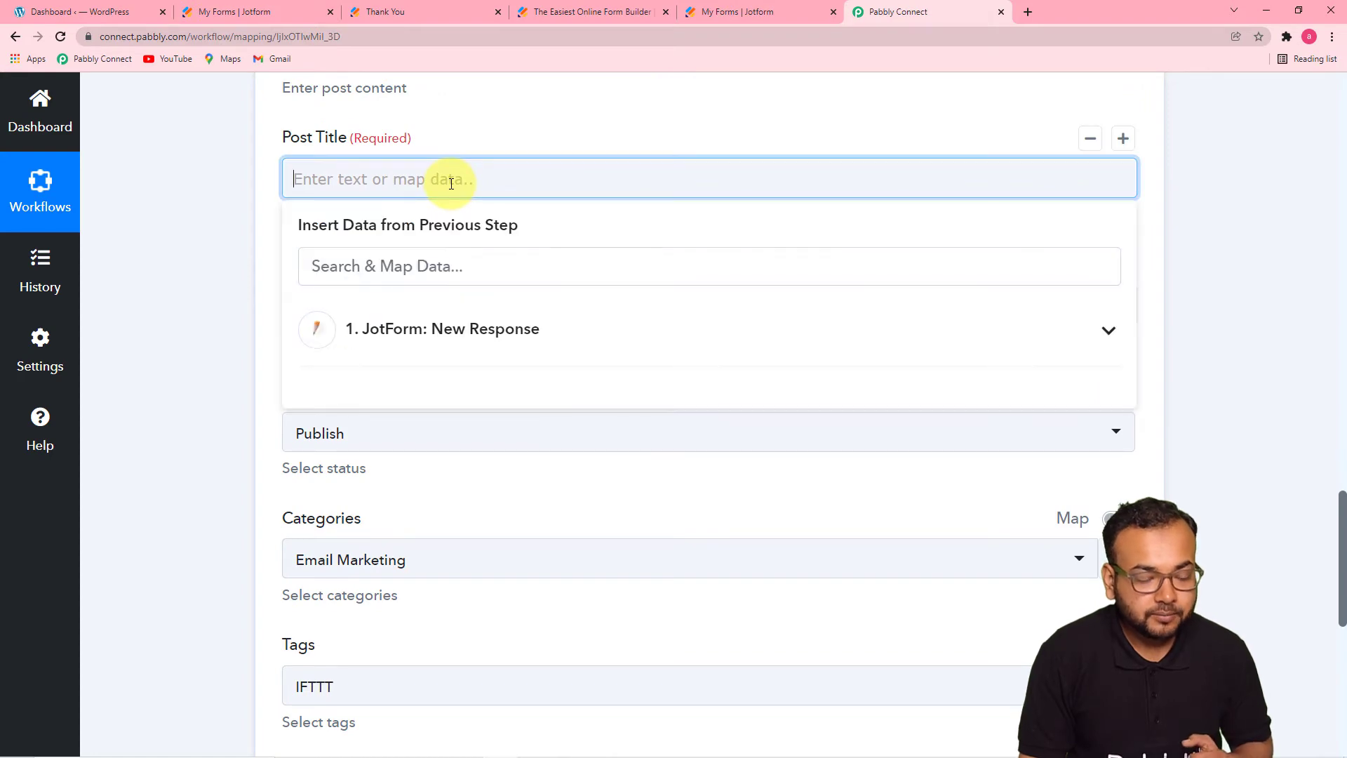
{"action": "left_click", "coordinate": [435, 334]}
{"action": "scroll", "coordinate": [480, 421], "scroll_direction": "down", "scroll_amount": 3}
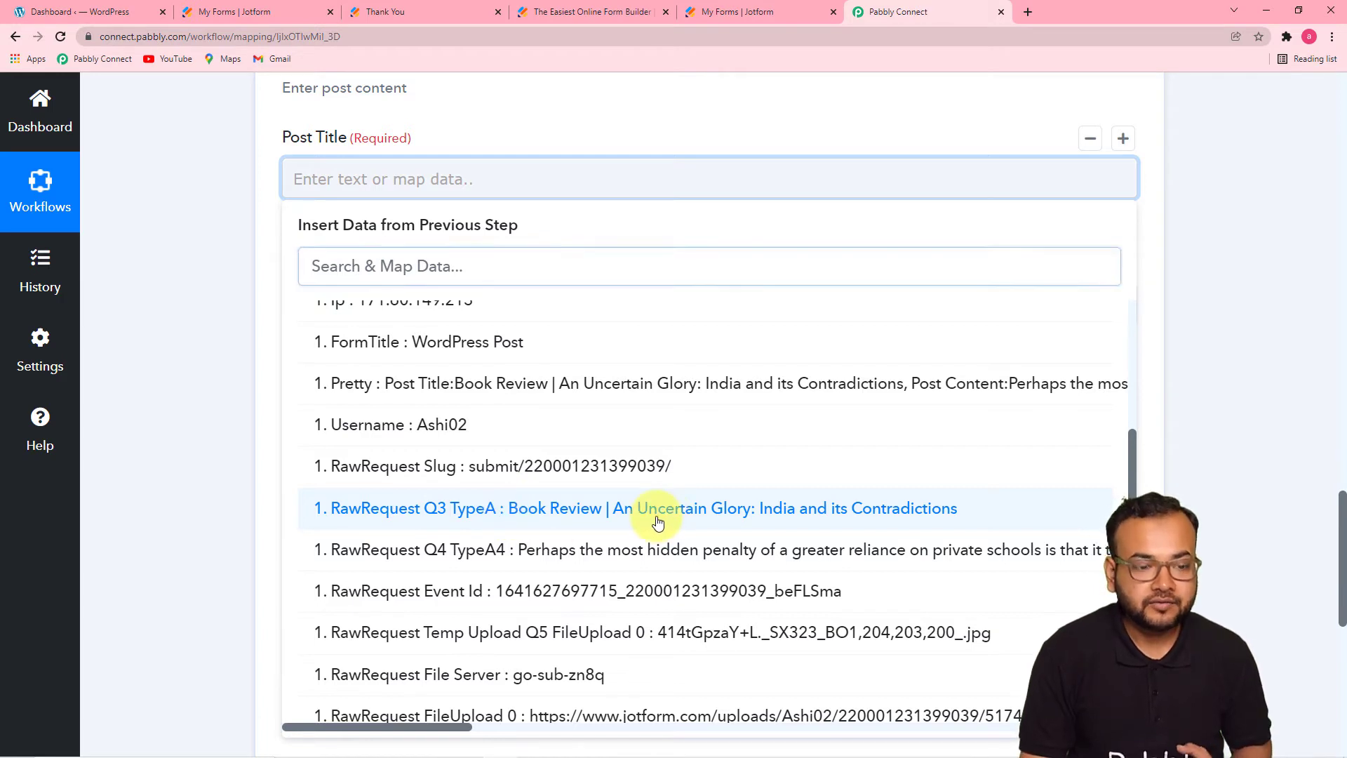
{"action": "left_click", "coordinate": [658, 523]}
{"action": "scroll", "coordinate": [160, 270], "scroll_direction": "down", "scroll_amount": 1}
Keep the post Status at Publish after briefly trying Draft
{"action": "scroll", "coordinate": [160, 270], "scroll_direction": "down", "scroll_amount": 2}
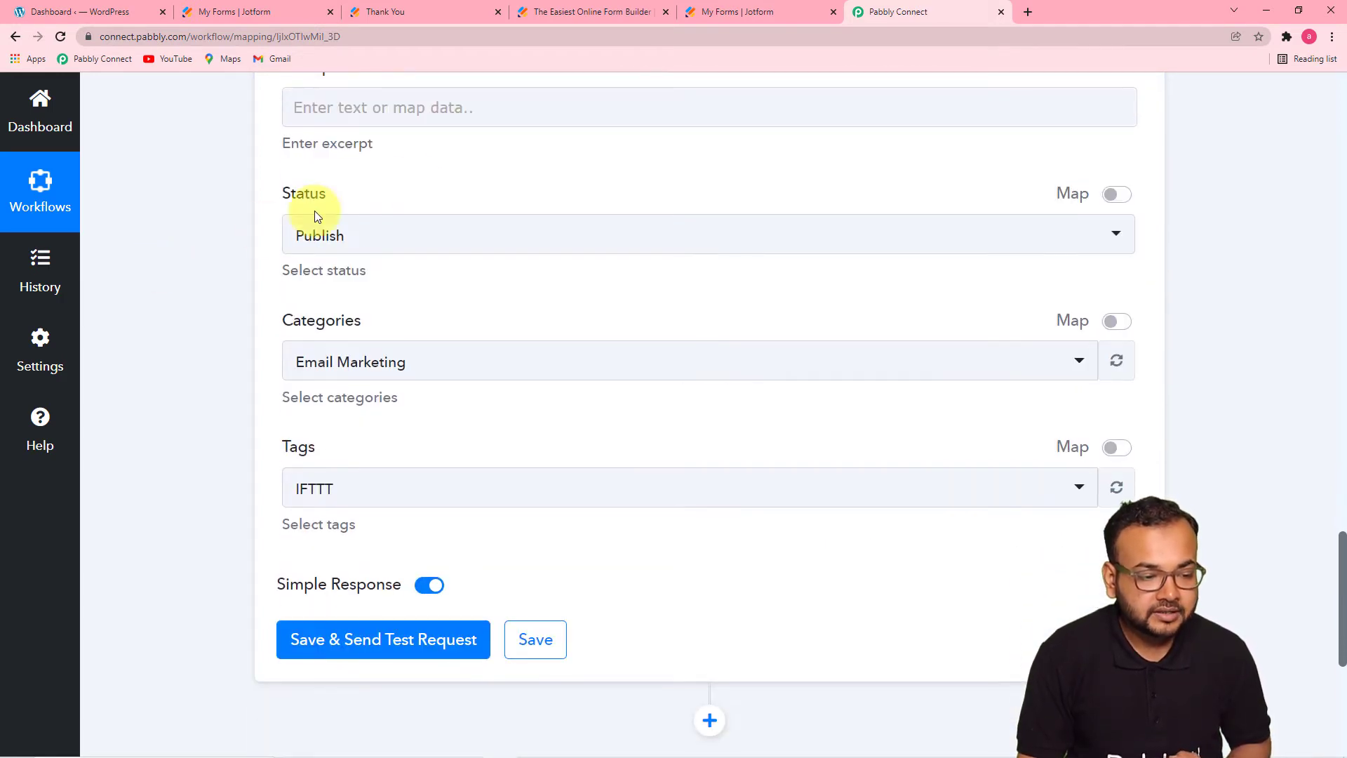
{"action": "scroll", "coordinate": [479, 161], "scroll_direction": "down", "scroll_amount": 2}
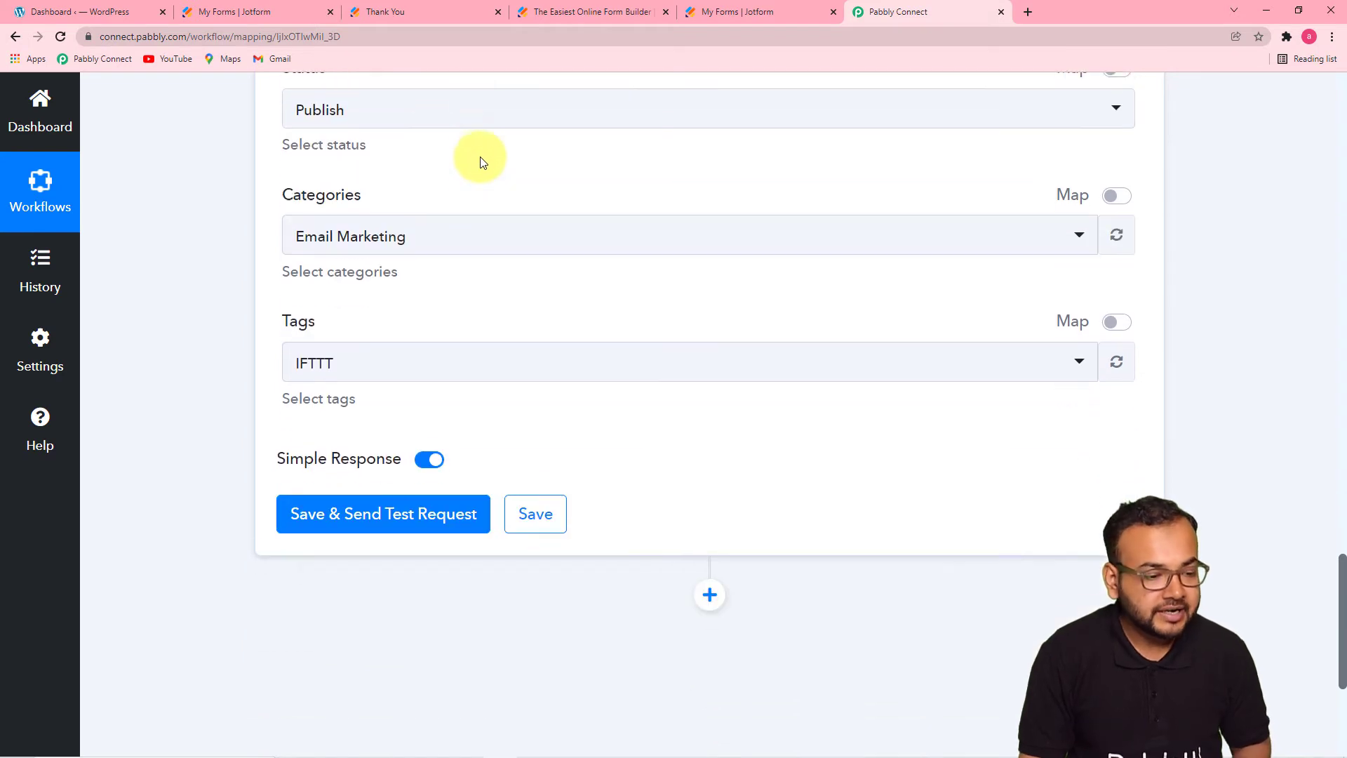
{"action": "scroll", "coordinate": [442, 159], "scroll_direction": "up", "scroll_amount": 2}
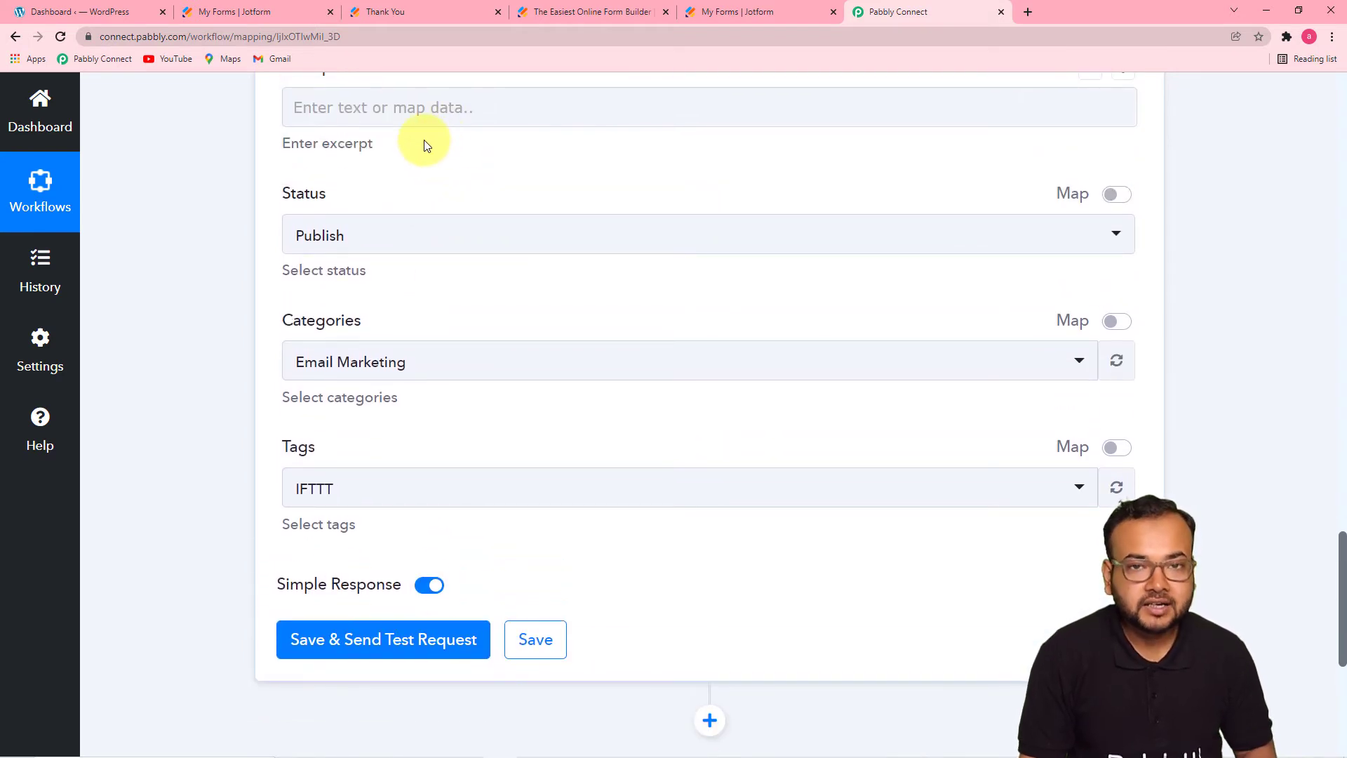
{"action": "scroll", "coordinate": [425, 144], "scroll_direction": "down", "scroll_amount": 1}
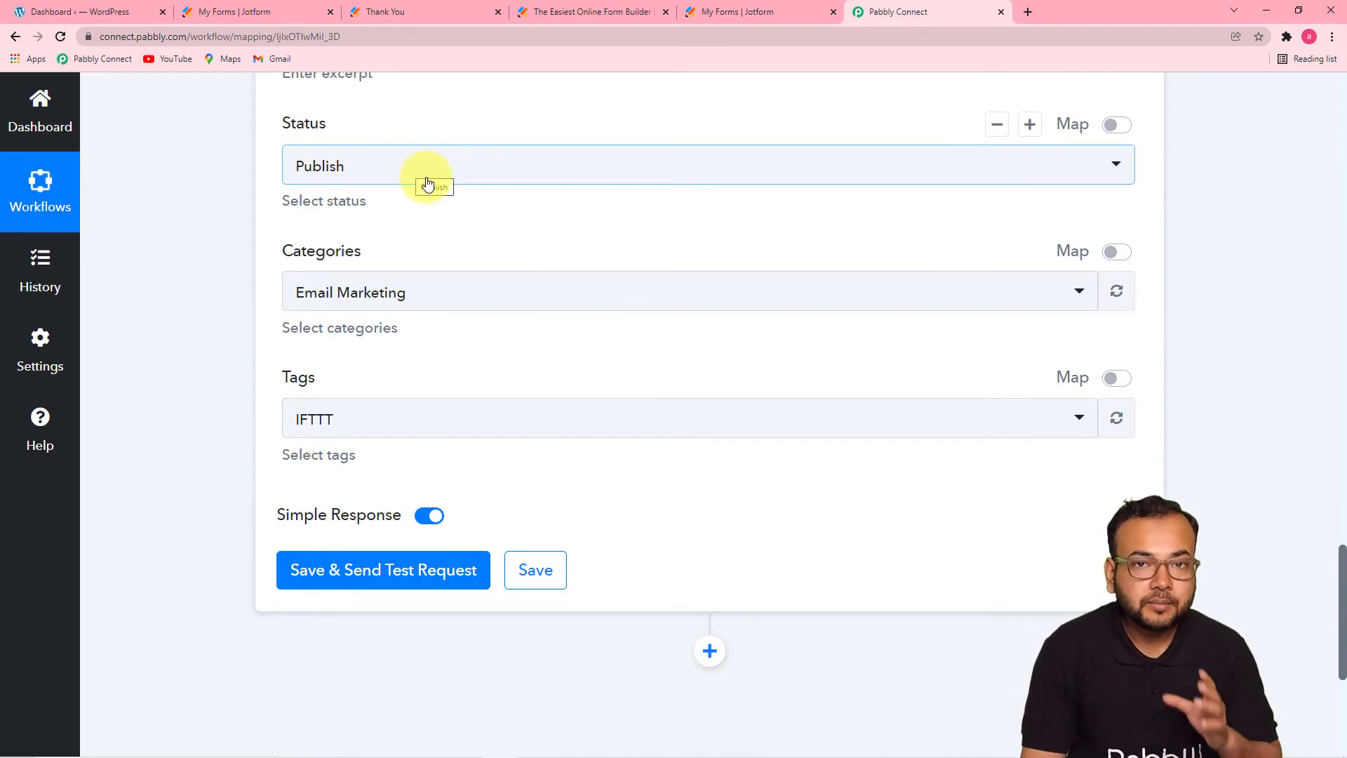
{"action": "left_click", "coordinate": [466, 168]}
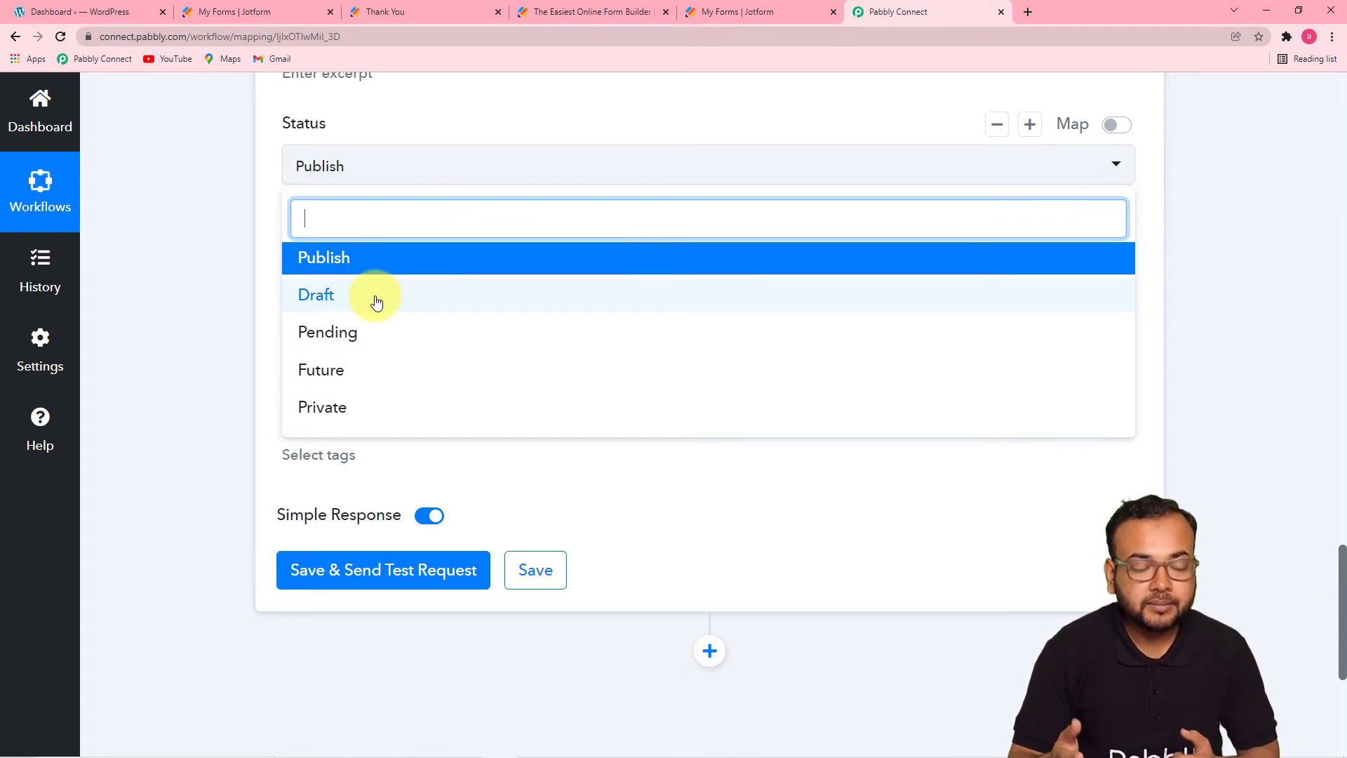
{"action": "left_click", "coordinate": [377, 302]}
{"action": "left_click", "coordinate": [443, 175]}
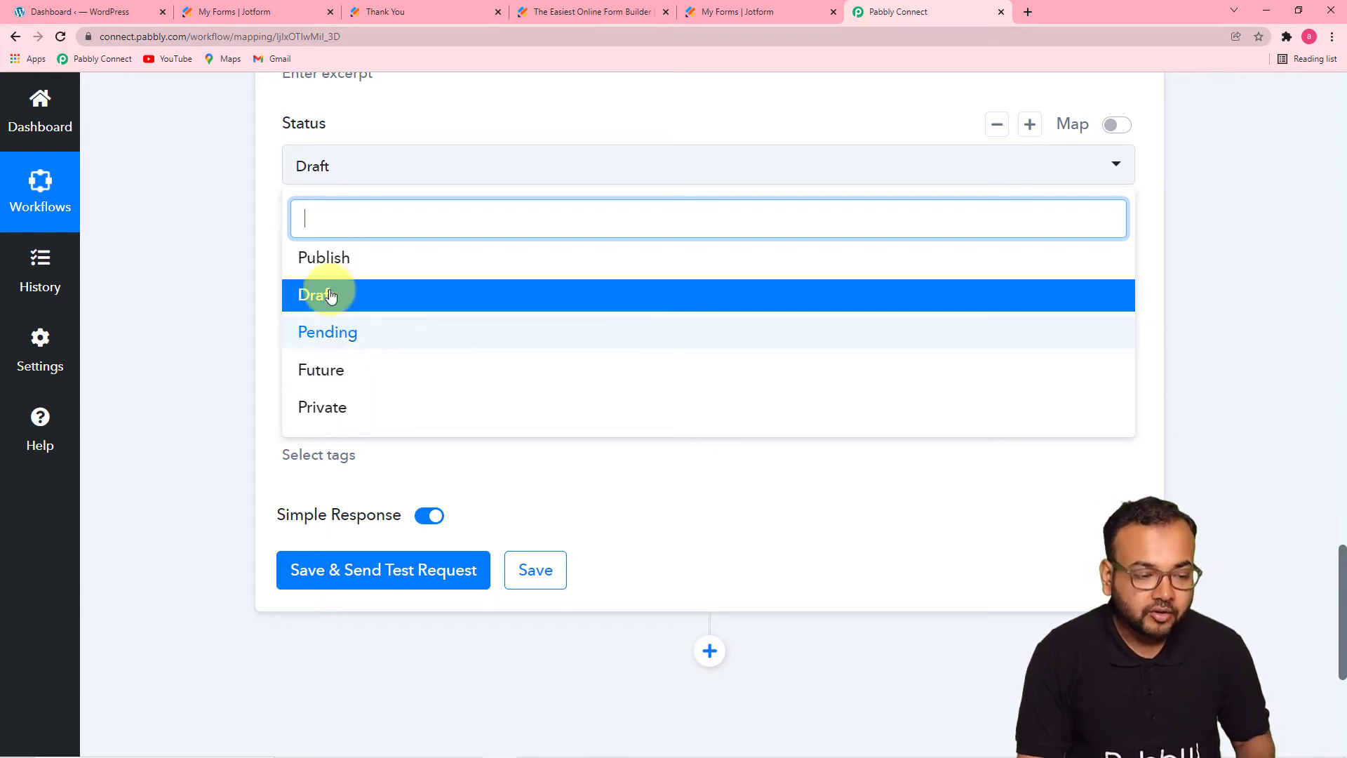
{"action": "left_click", "coordinate": [337, 268]}
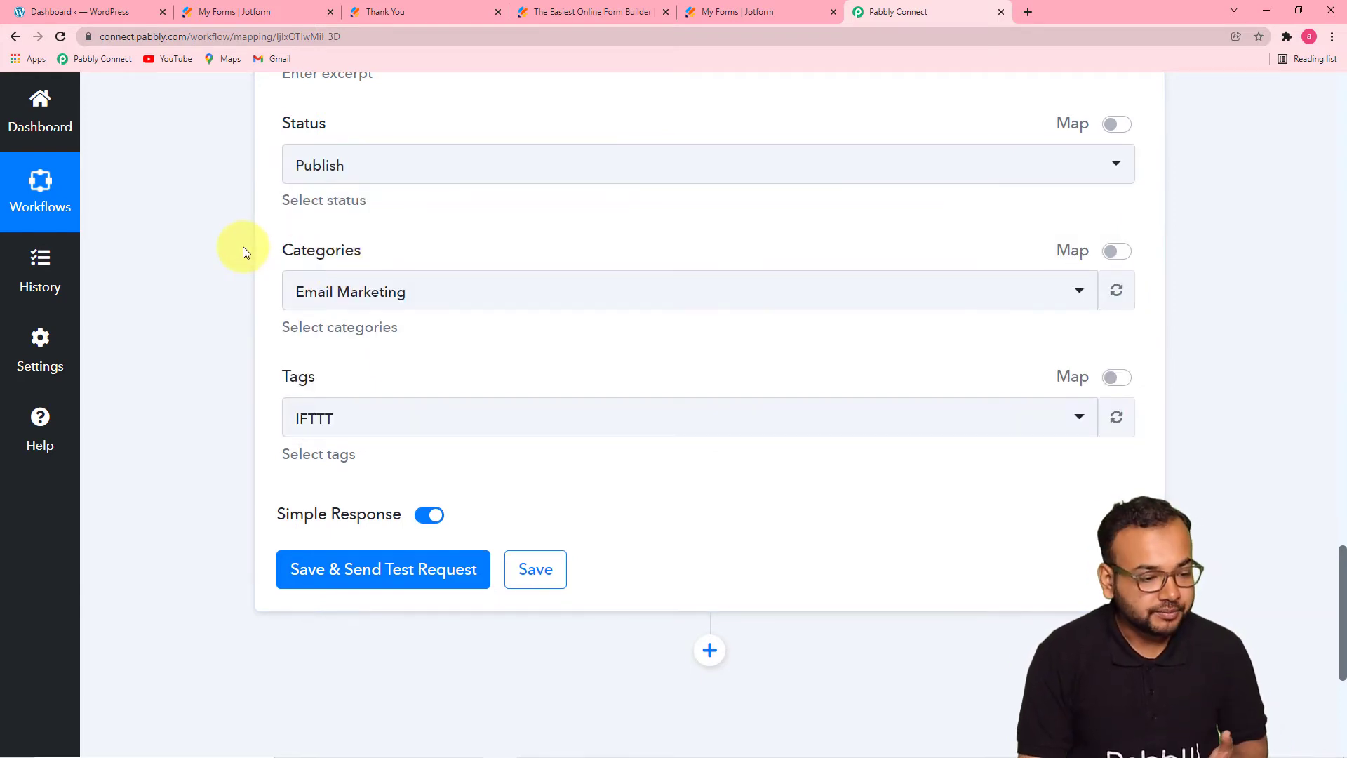
{"action": "scroll", "coordinate": [243, 246], "scroll_direction": "down", "scroll_amount": 2}
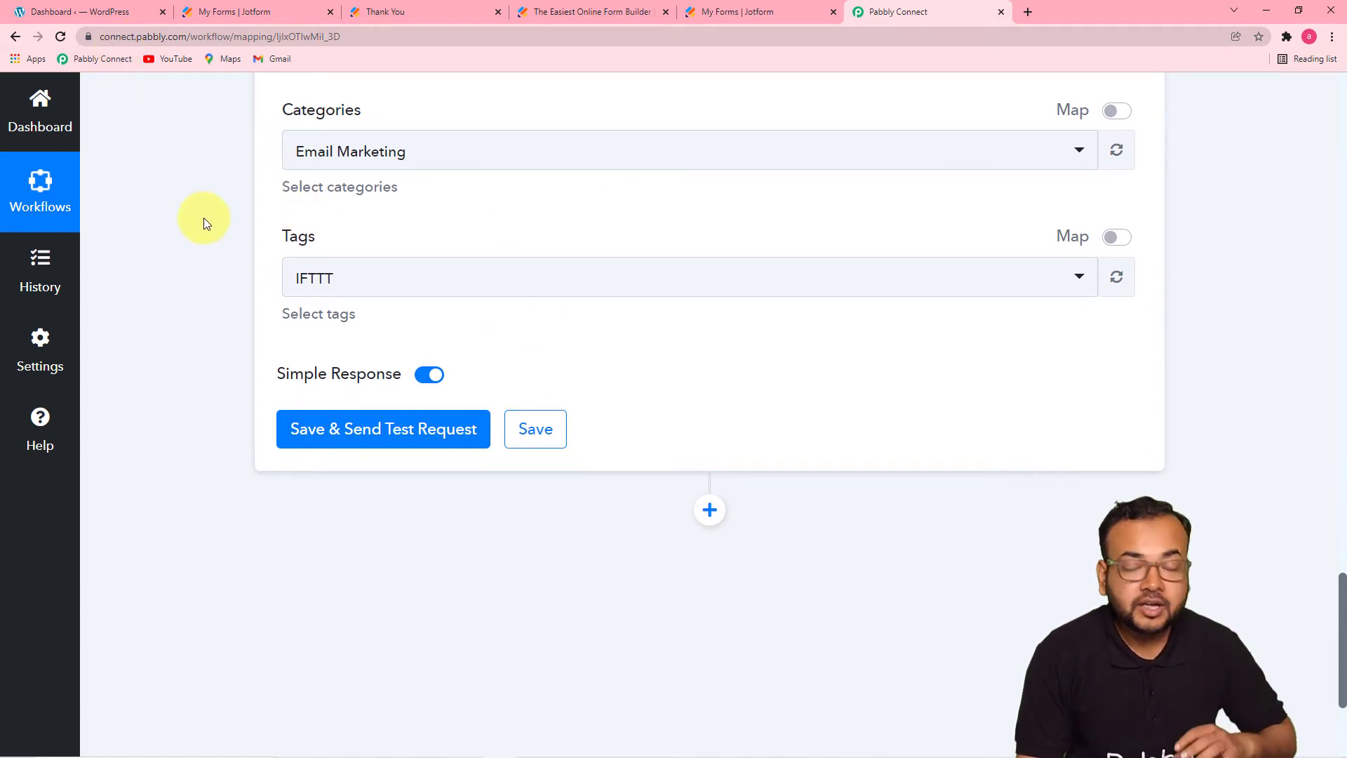
{"action": "left_click", "coordinate": [116, 18]}
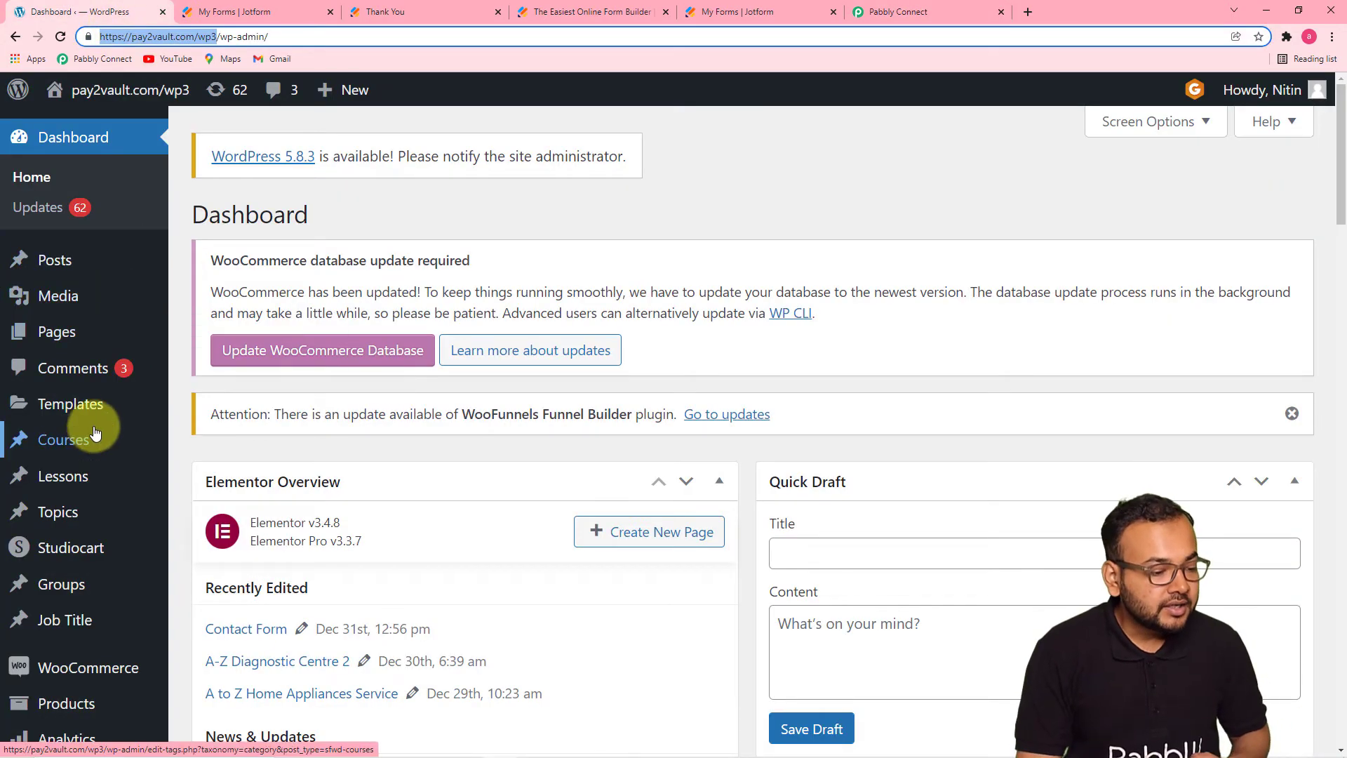
Look over the WordPress Posts list, Categories page and Tags page
{"action": "left_click", "coordinate": [83, 268]}
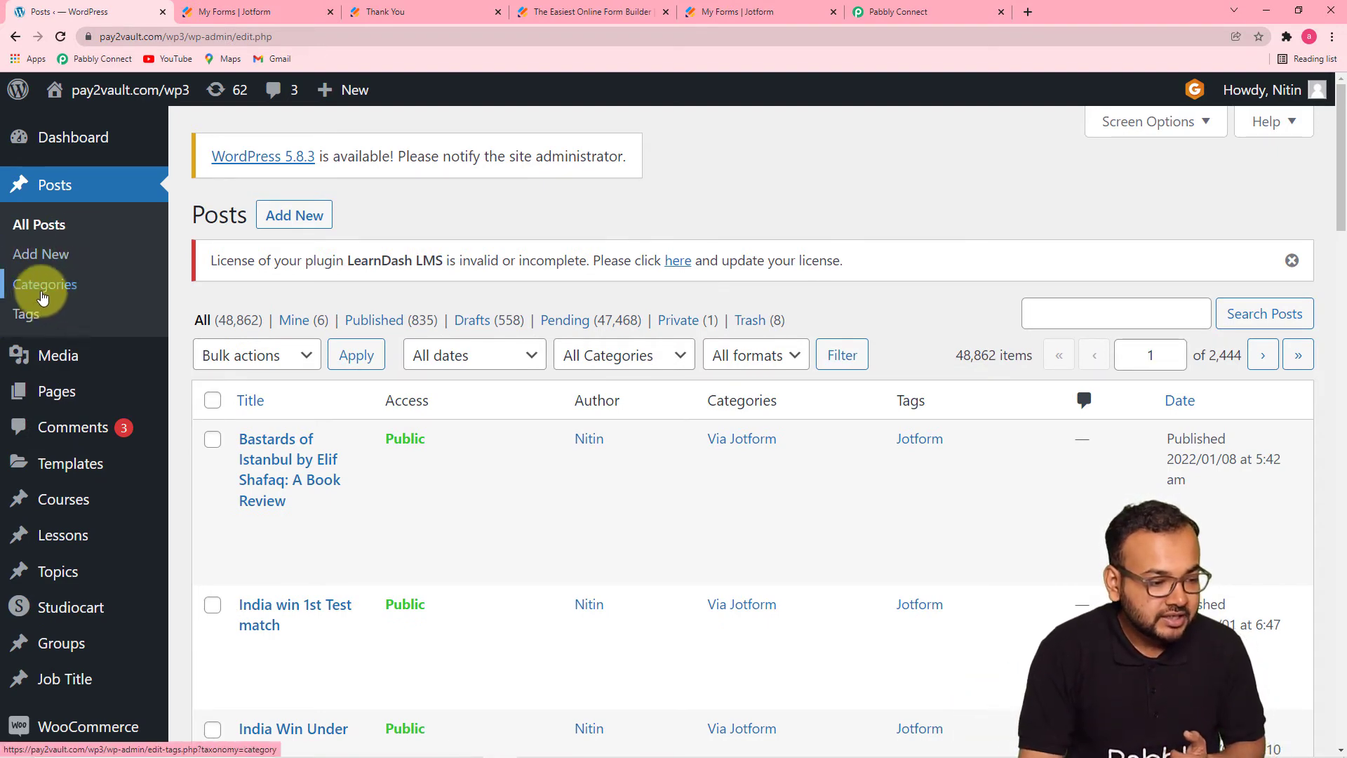
{"action": "left_click", "coordinate": [42, 295]}
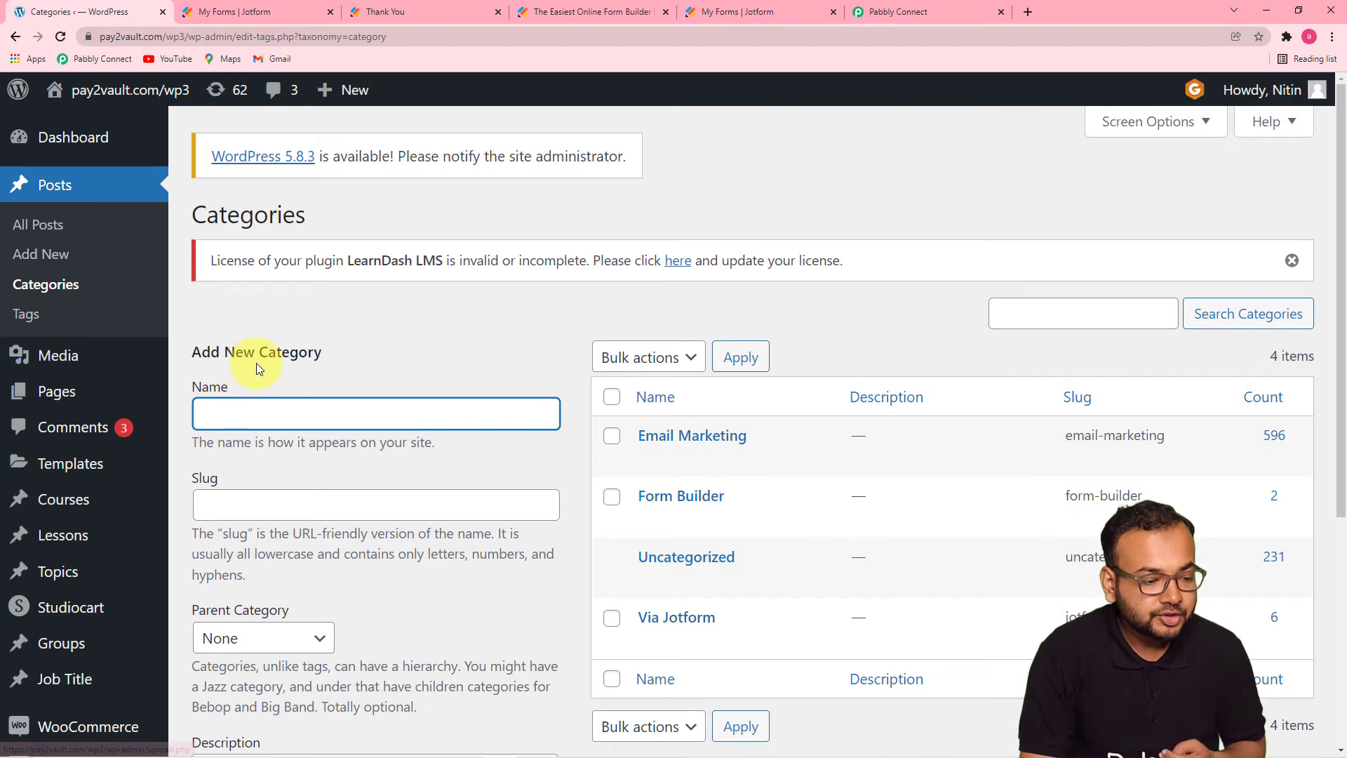
{"action": "scroll", "coordinate": [256, 363], "scroll_direction": "down", "scroll_amount": 1}
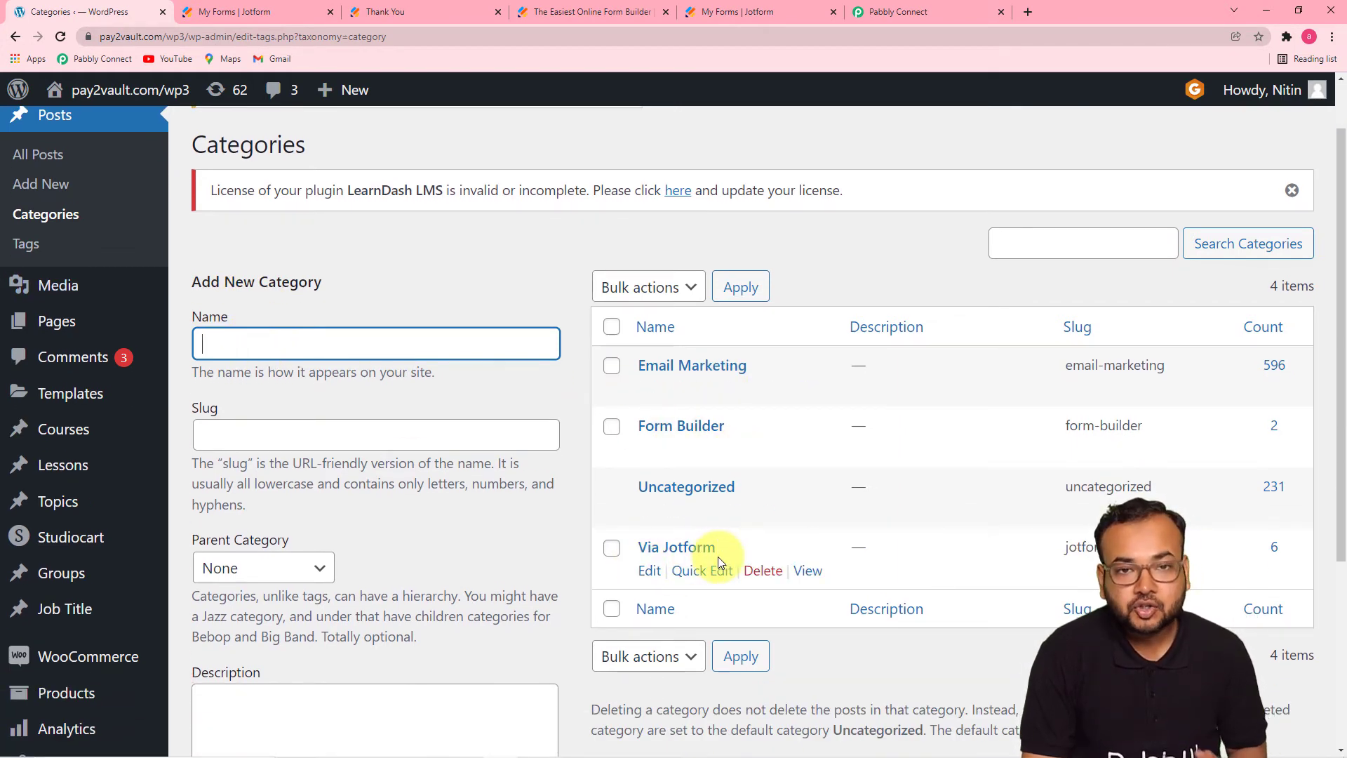
{"action": "left_click", "coordinate": [20, 247]}
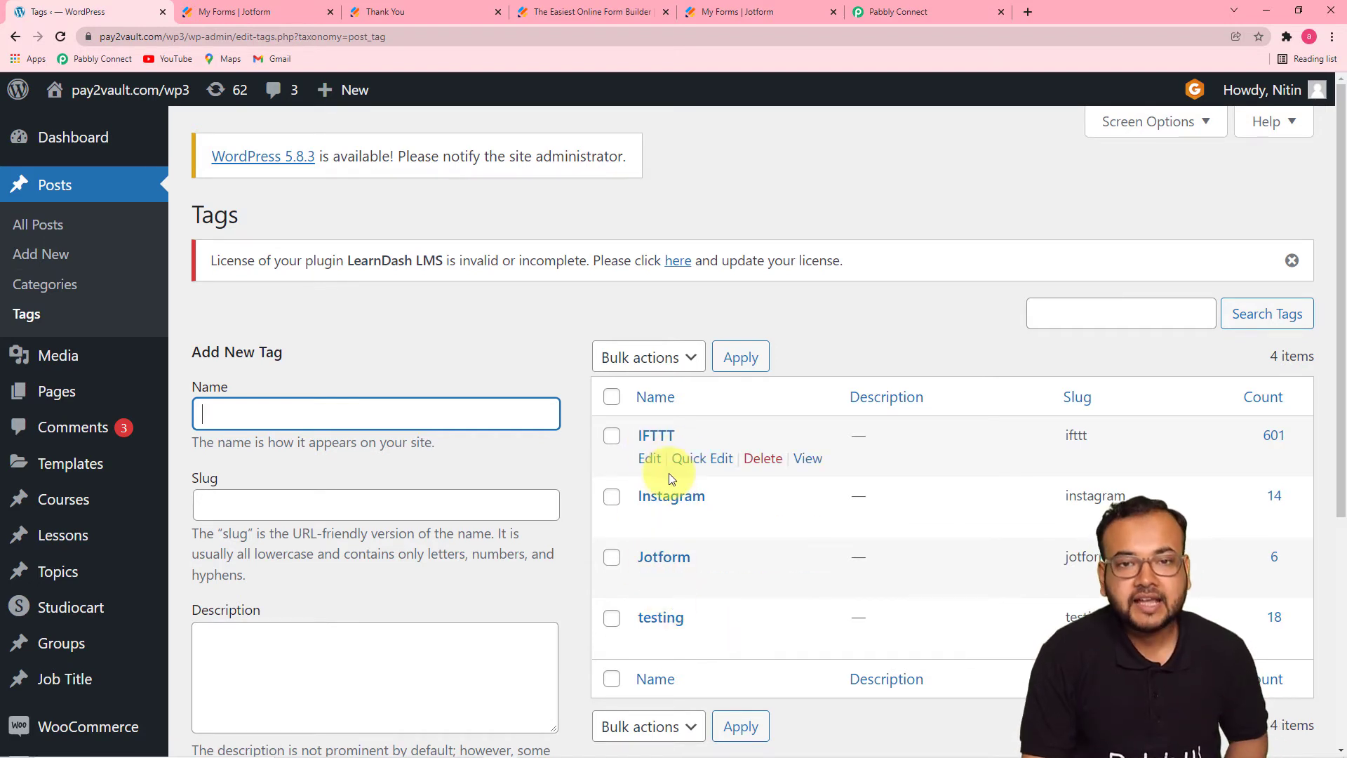
{"action": "left_click", "coordinate": [912, 22]}
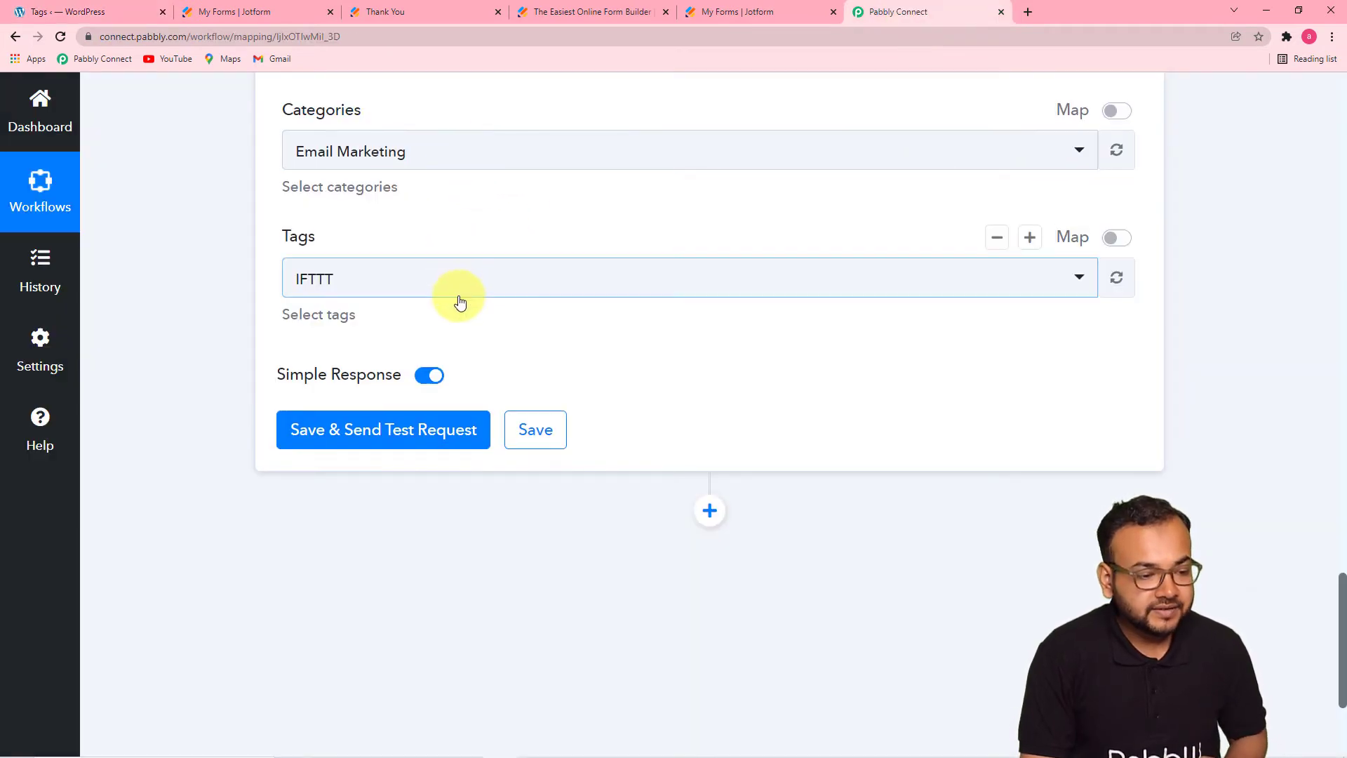
Set Categories to Via Jotform and Tags to Jotform, then save and send a test
{"action": "left_click", "coordinate": [493, 172]}
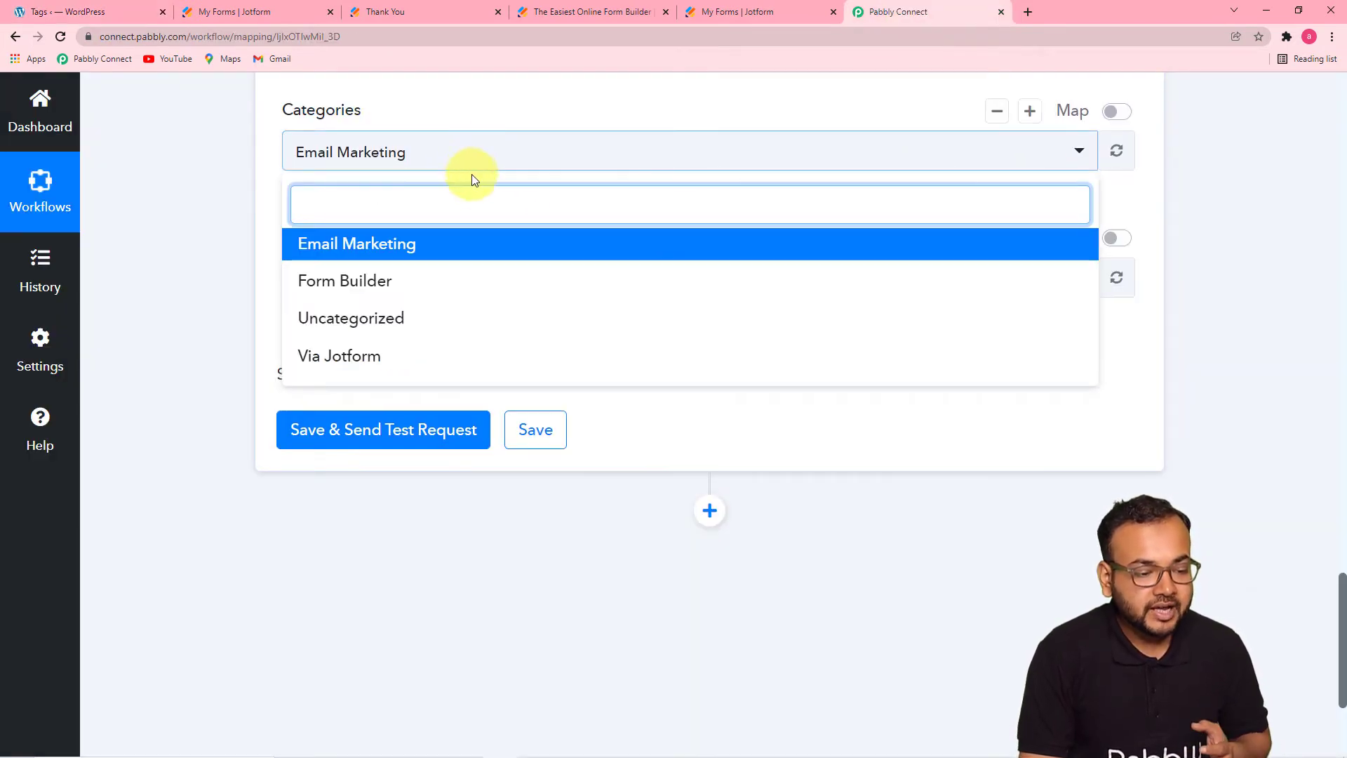
{"action": "left_click", "coordinate": [352, 359]}
{"action": "left_click", "coordinate": [400, 281]}
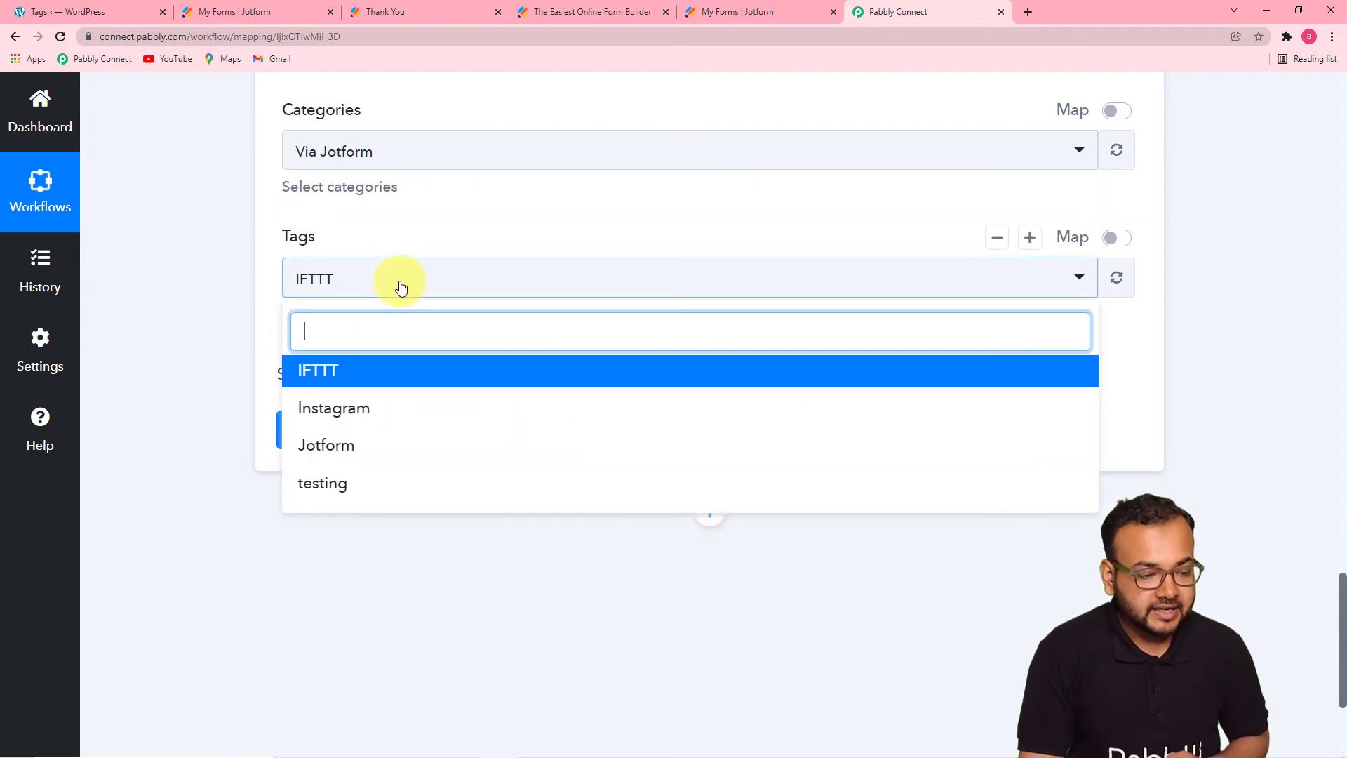
{"action": "left_click", "coordinate": [358, 453]}
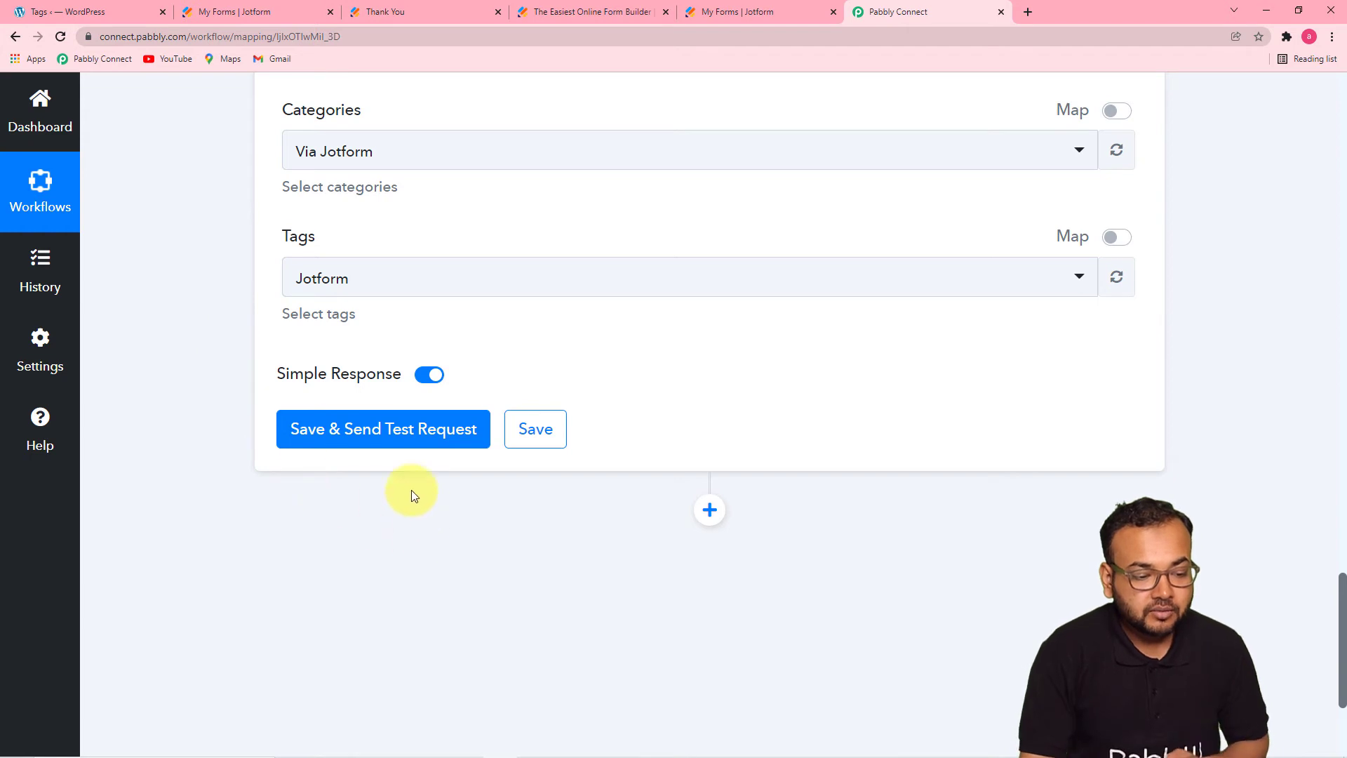
{"action": "left_click", "coordinate": [351, 446]}
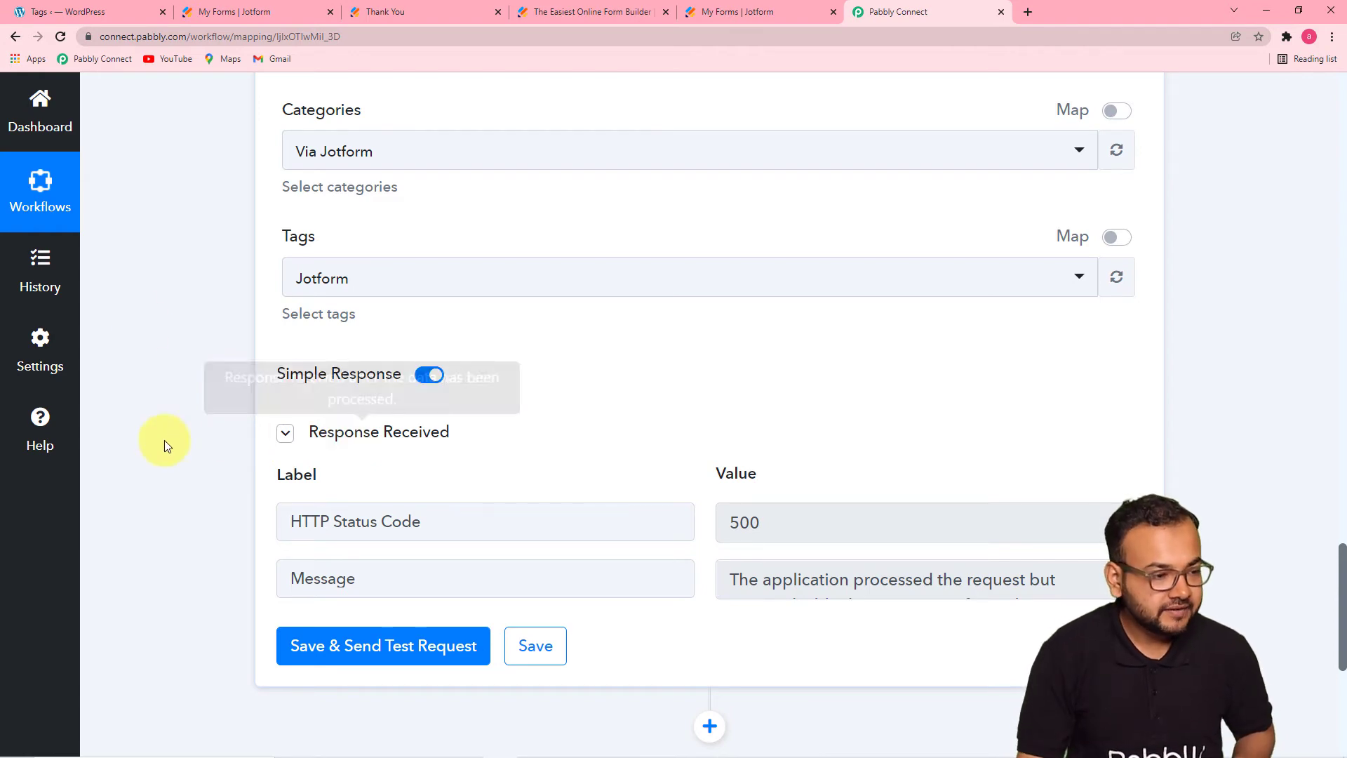
Bring up the WordPress Tags page after the test returned status 500
{"action": "left_click", "coordinate": [79, 13]}
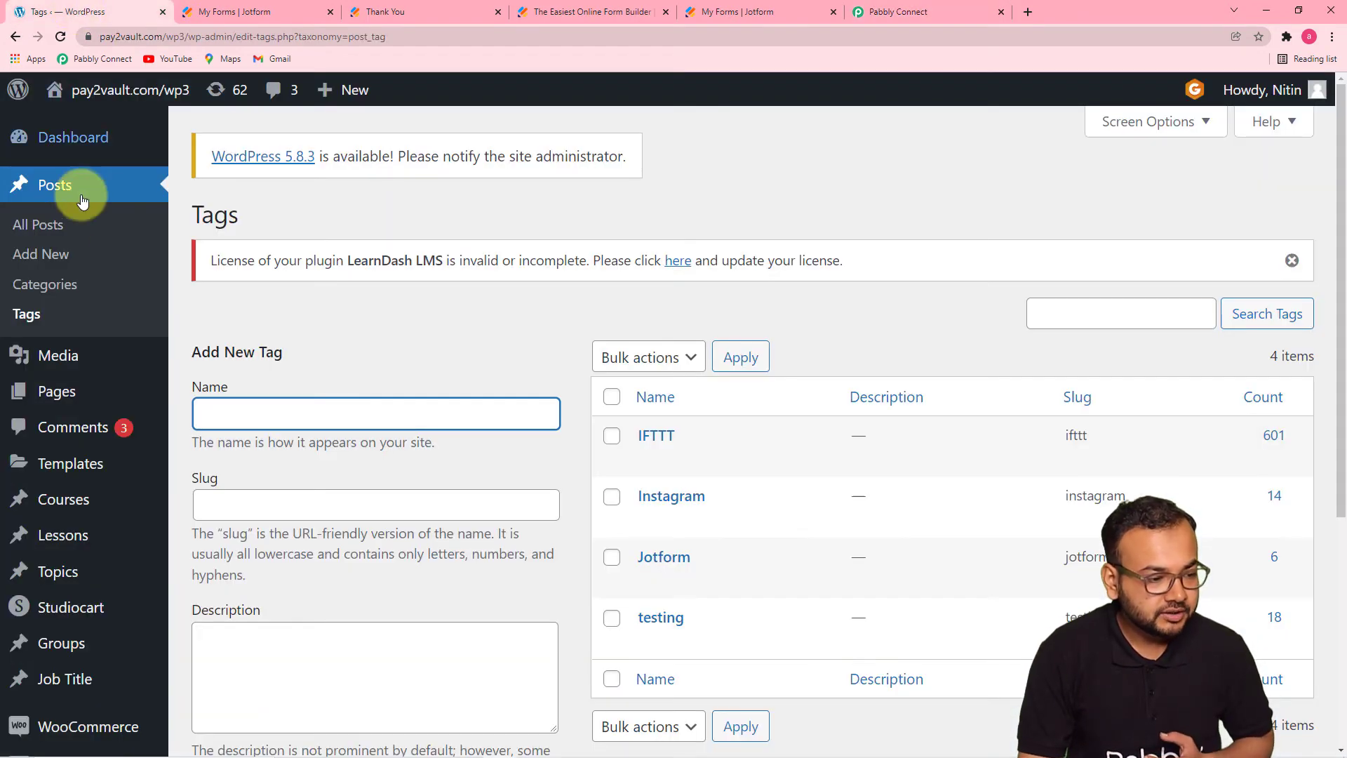
View the new Book Review post from All Posts and spot its literal \n\n breaks
{"action": "left_click", "coordinate": [29, 235]}
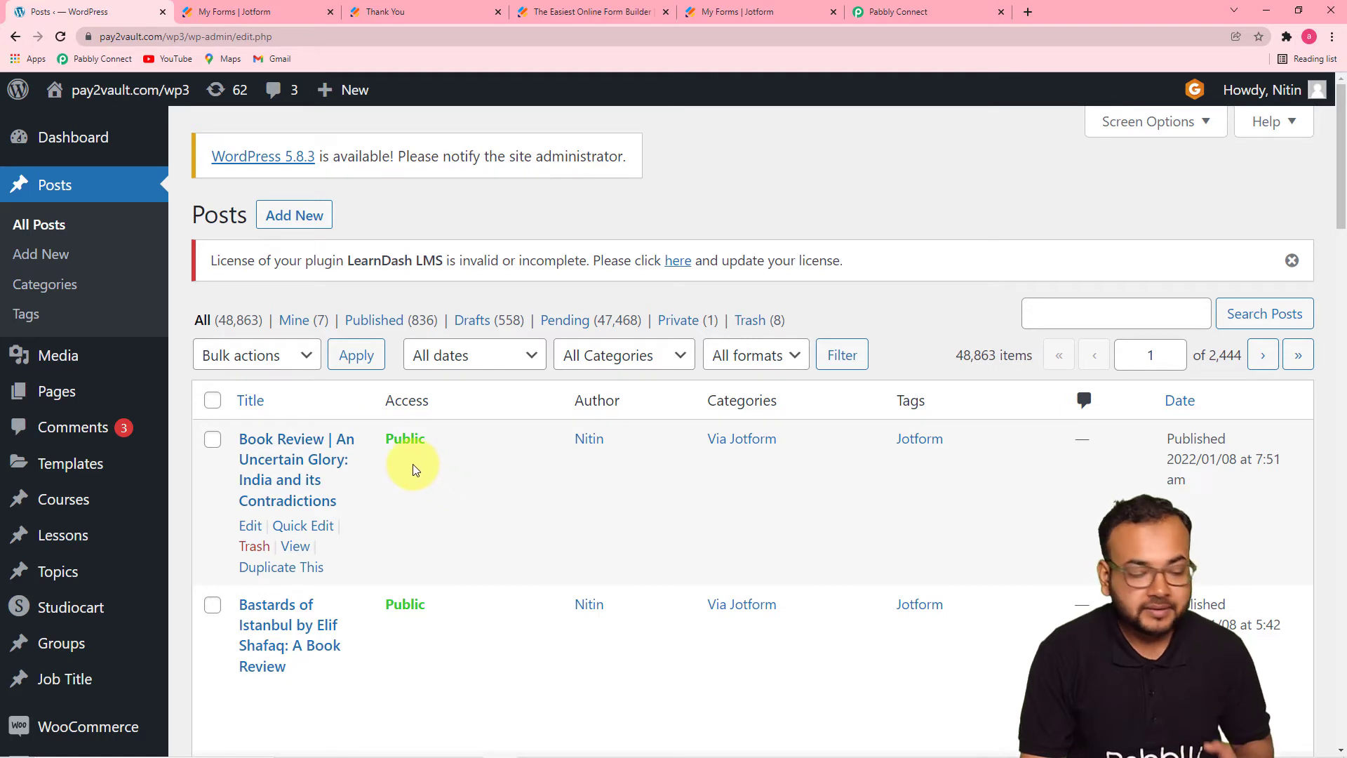
{"action": "scroll", "coordinate": [413, 469], "scroll_direction": "down", "scroll_amount": 1}
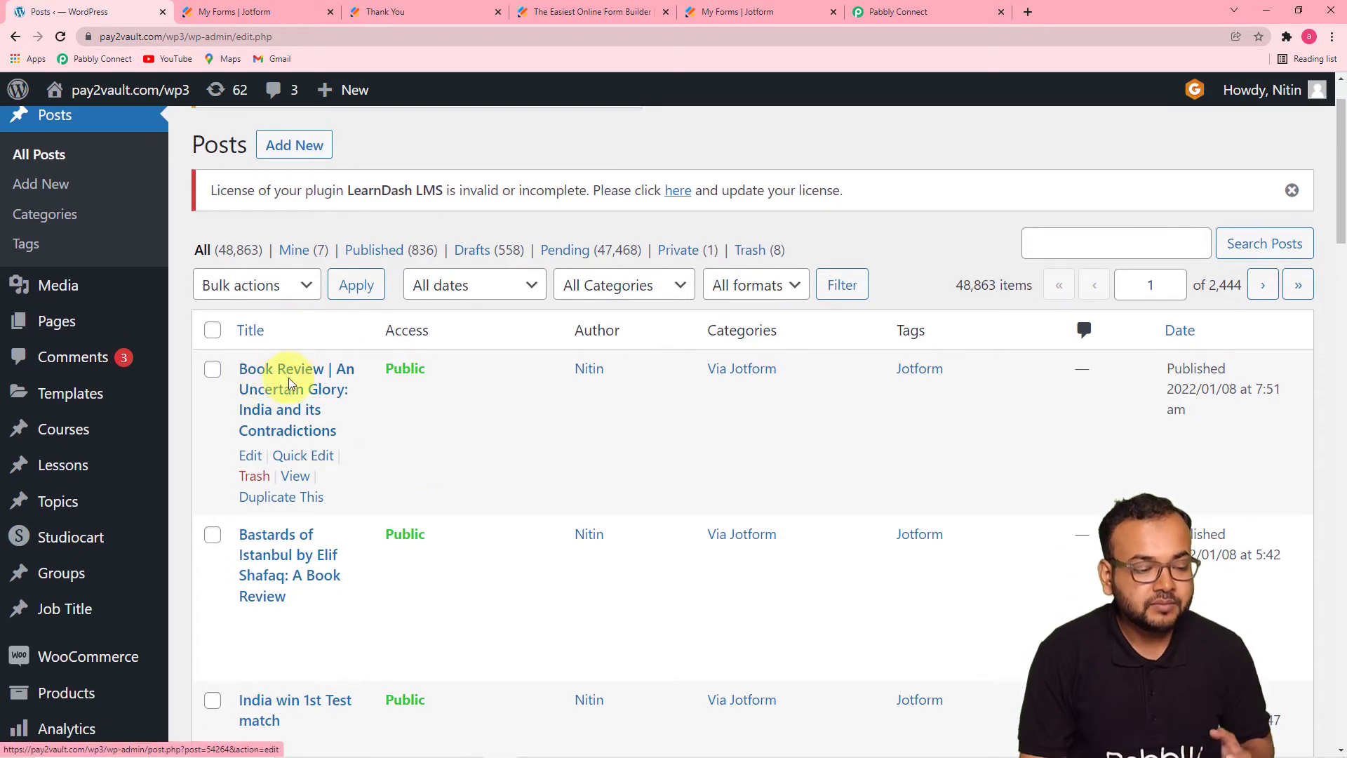
{"action": "left_click", "coordinate": [295, 477]}
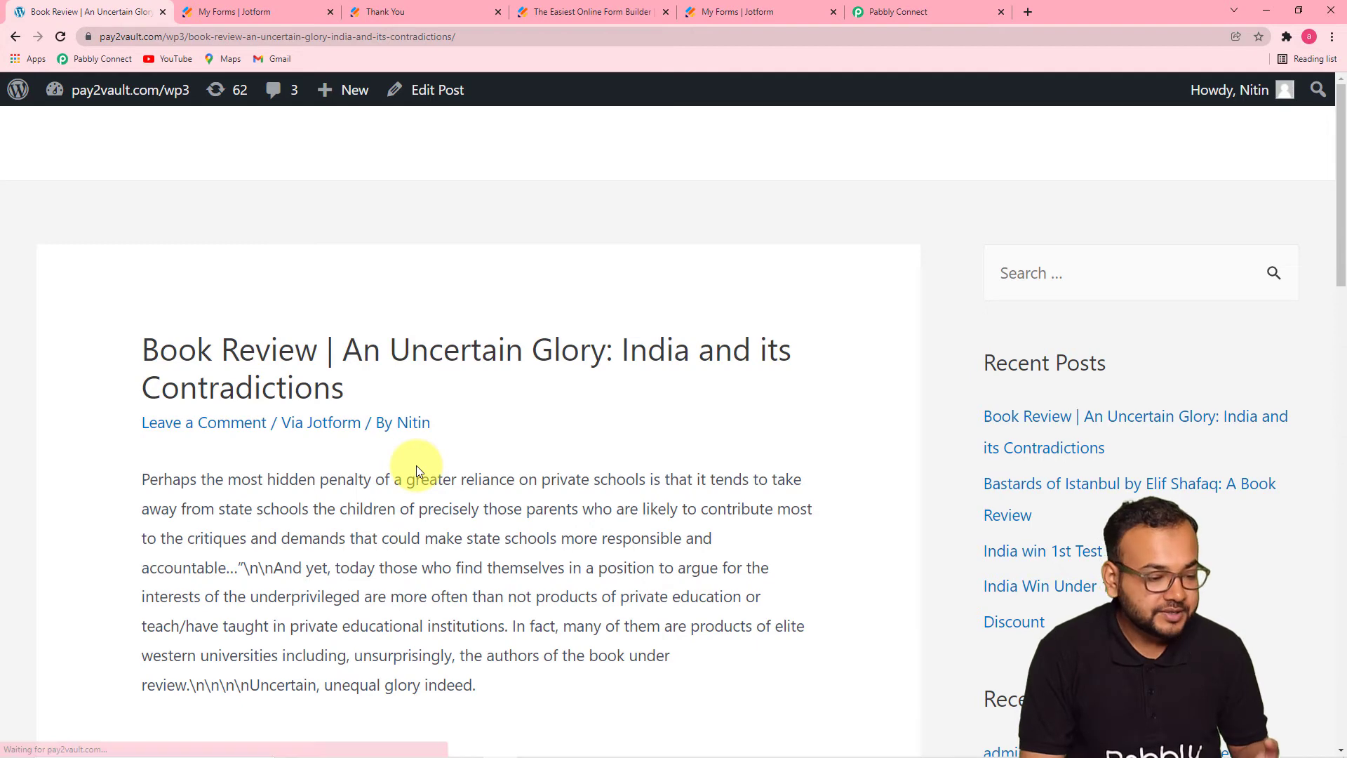
{"action": "scroll", "coordinate": [415, 465], "scroll_direction": "down", "scroll_amount": 2}
{"action": "scroll", "coordinate": [418, 465], "scroll_direction": "down", "scroll_amount": 1}
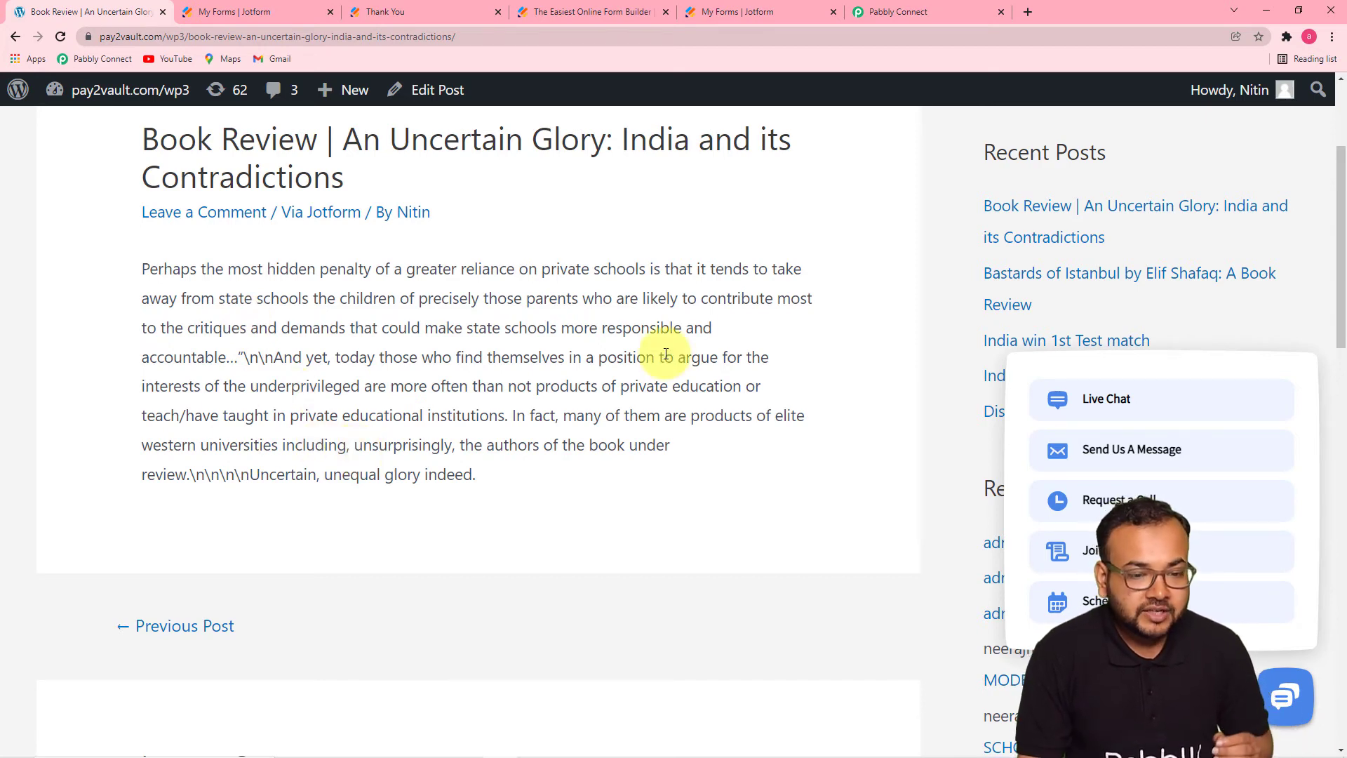
{"action": "left_click", "coordinate": [870, 18]}
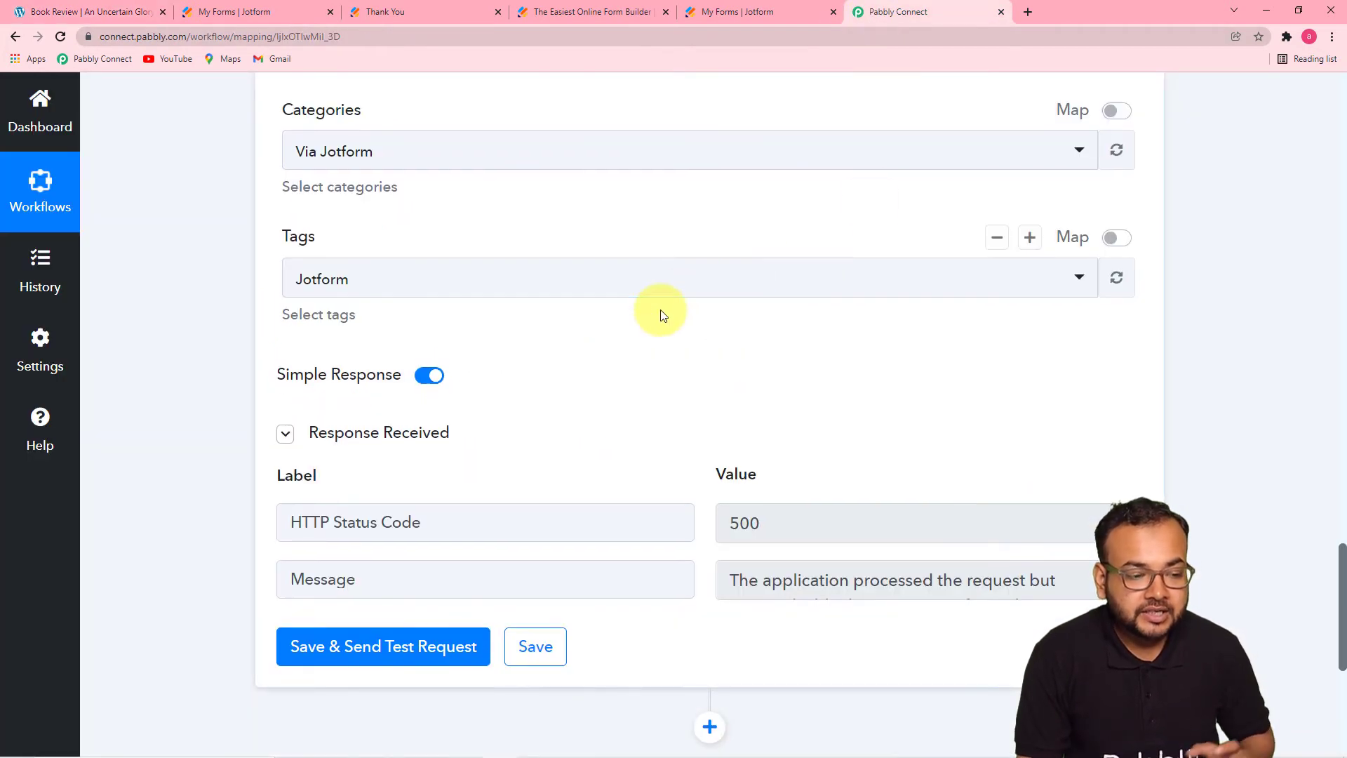
{"action": "scroll", "coordinate": [662, 315], "scroll_direction": "up", "scroll_amount": 15}
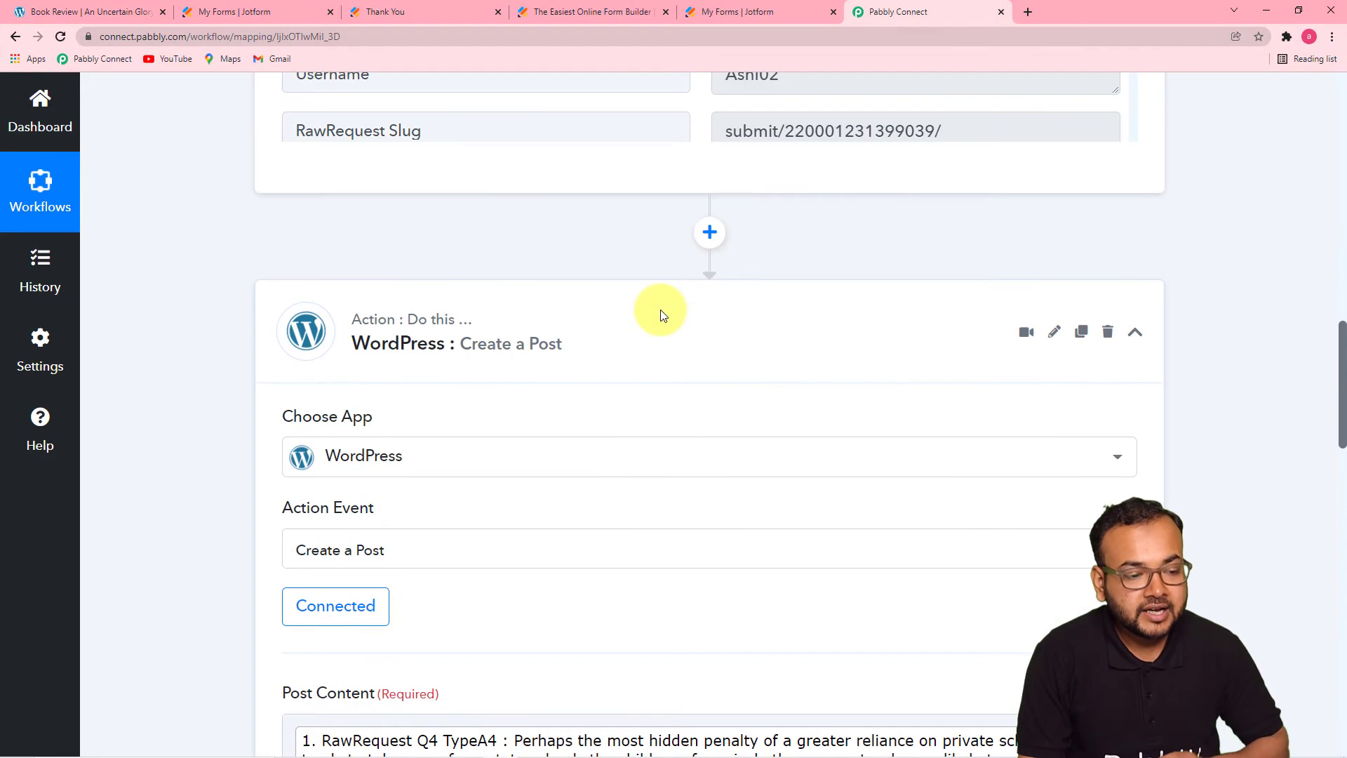
{"action": "scroll", "coordinate": [661, 311], "scroll_direction": "up", "scroll_amount": 5}
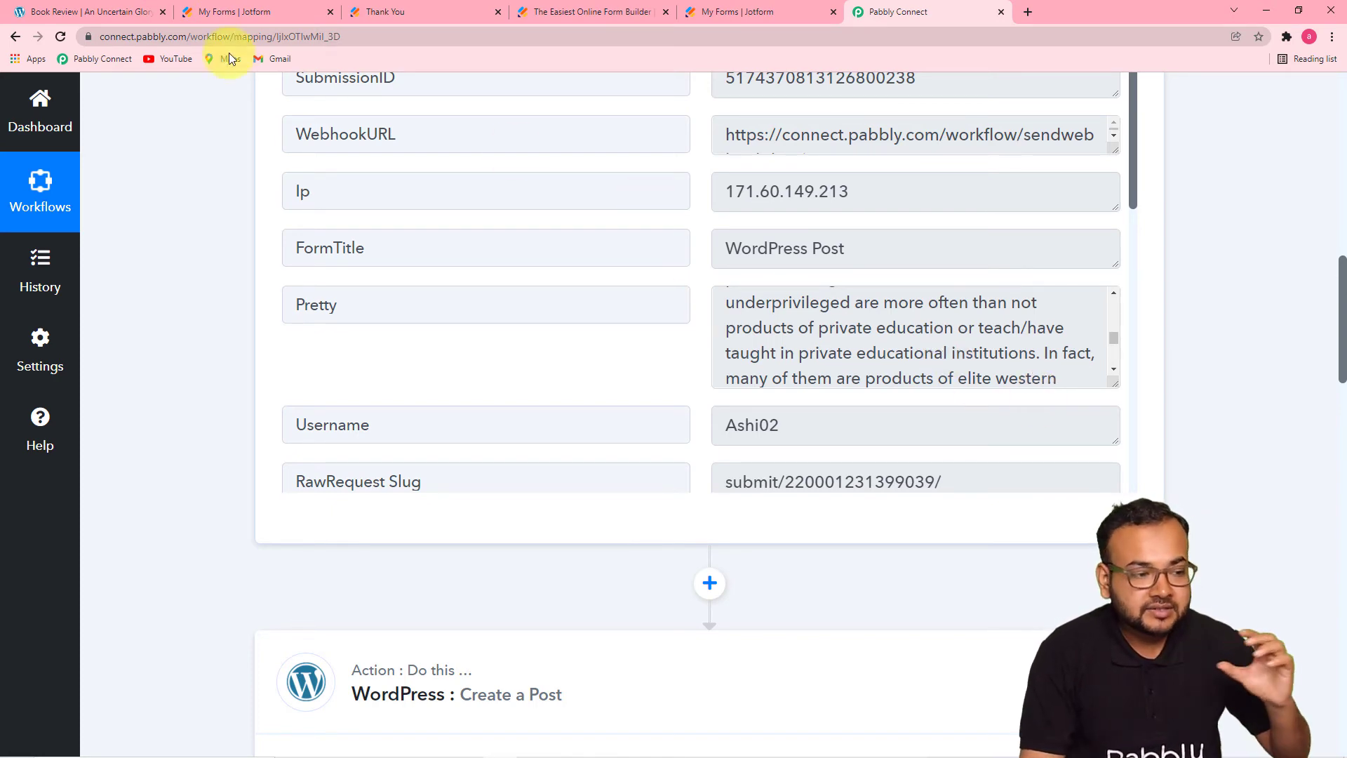
{"action": "left_click", "coordinate": [124, 19]}
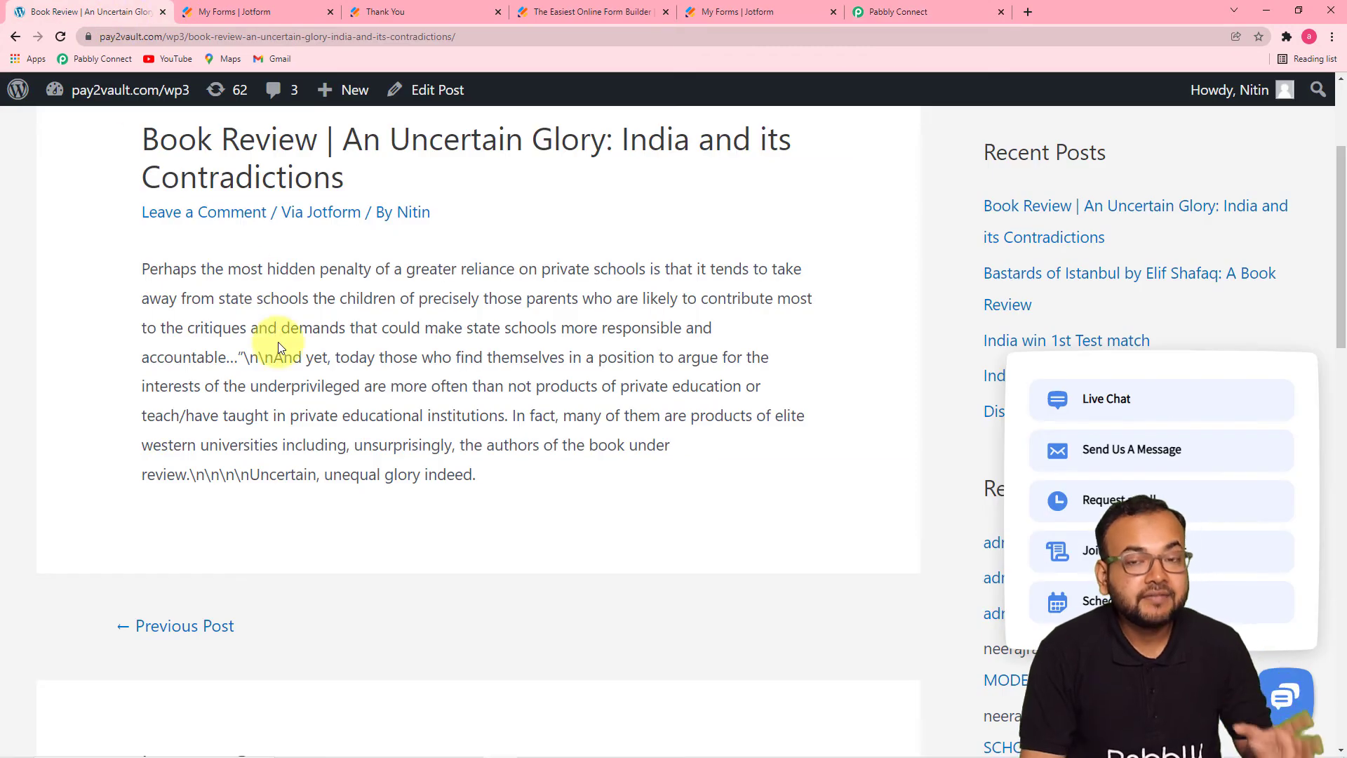
{"action": "left_click", "coordinate": [873, 13]}
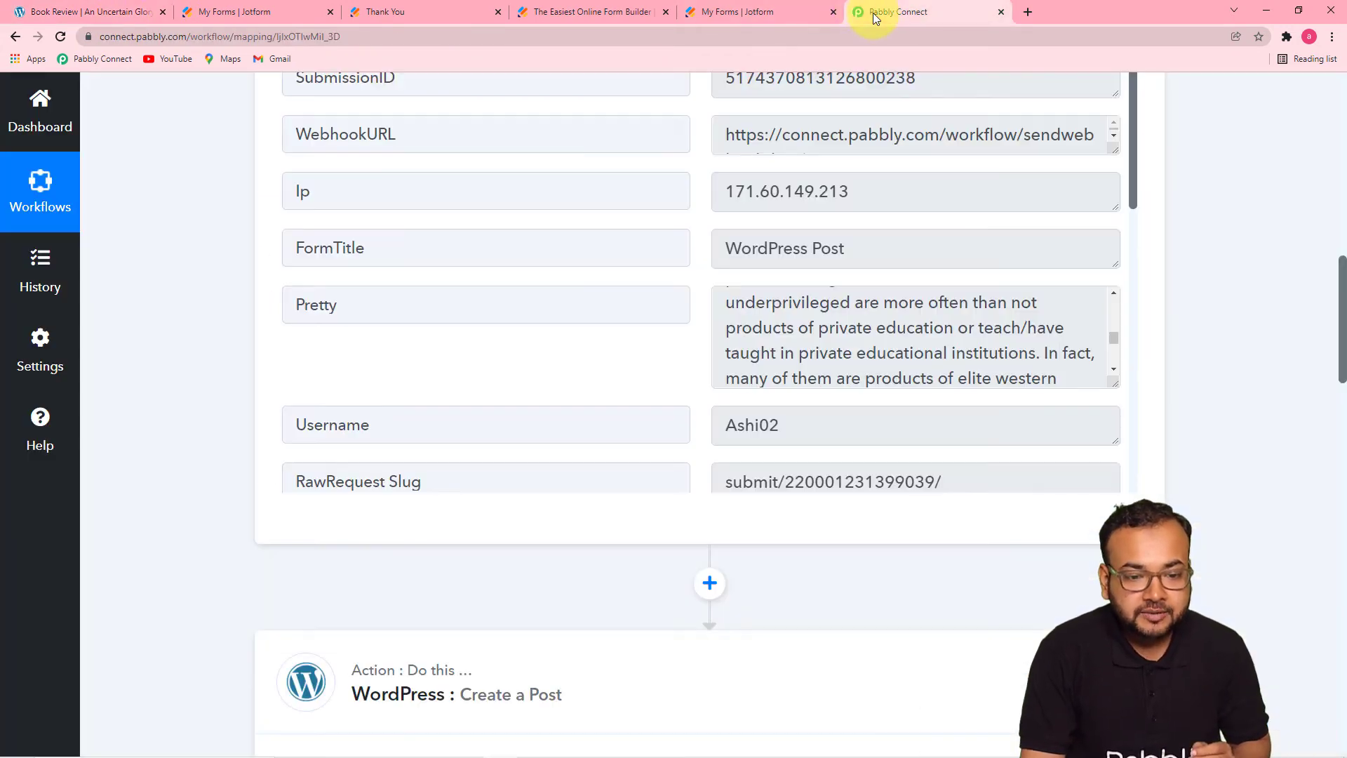
{"action": "scroll", "coordinate": [246, 274], "scroll_direction": "down", "scroll_amount": 3}
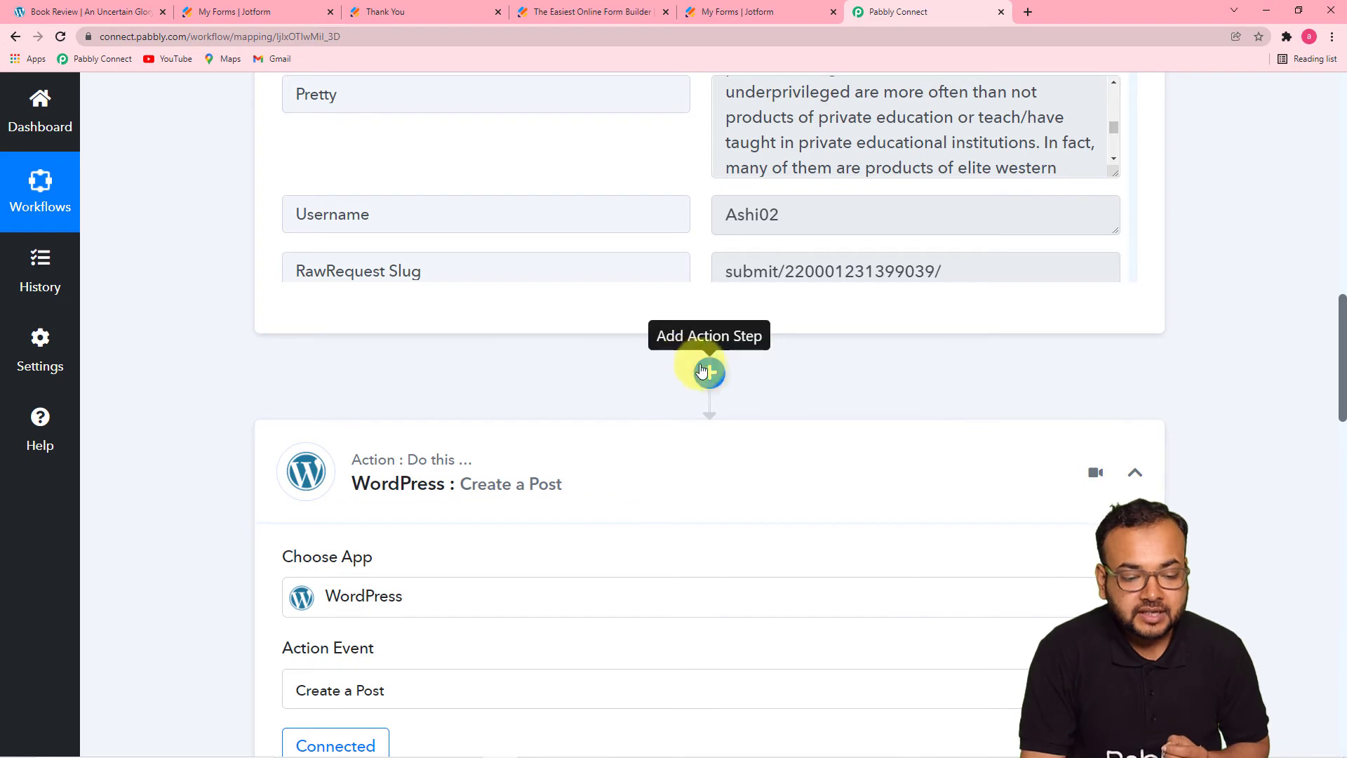
Add an action step before the WordPress post, searching 'tex' to pick Text Formatter
{"action": "left_click", "coordinate": [710, 373]}
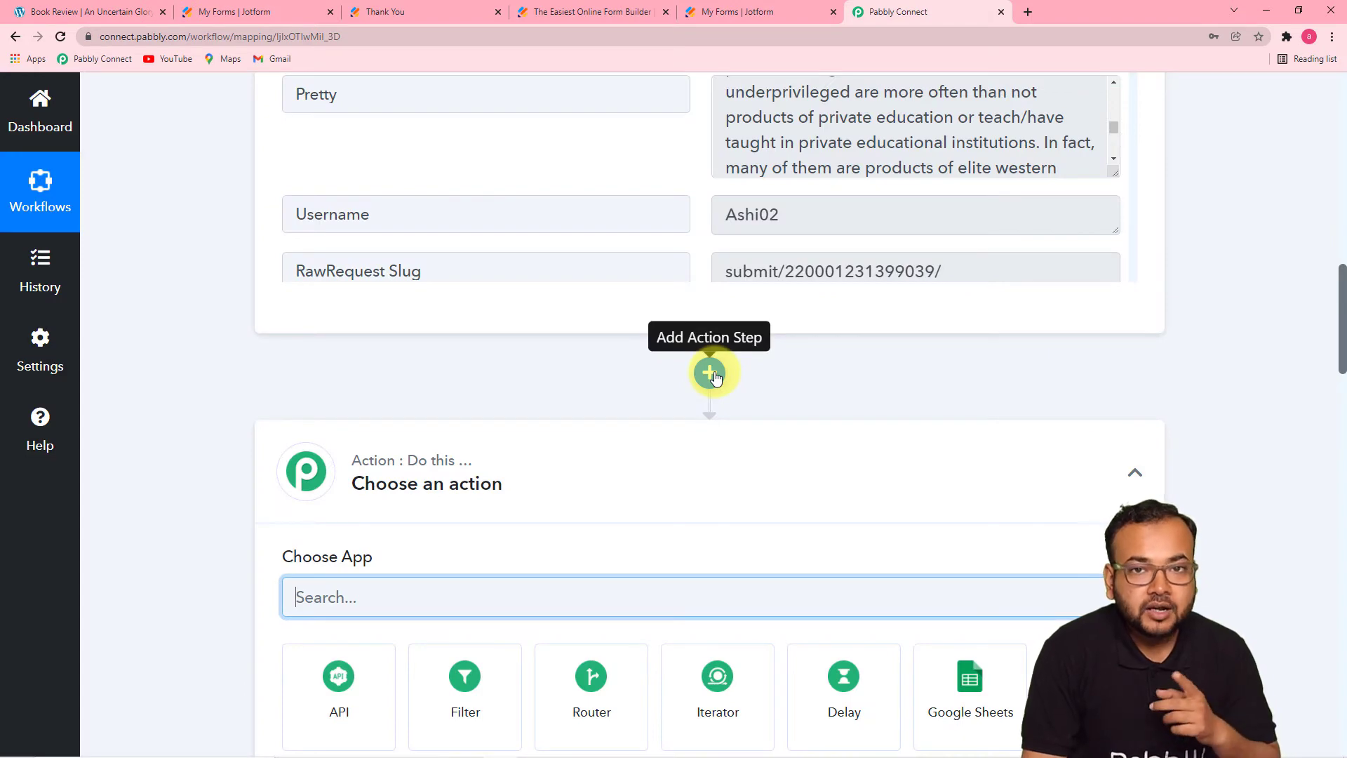
{"action": "scroll", "coordinate": [714, 376], "scroll_direction": "down", "scroll_amount": 4}
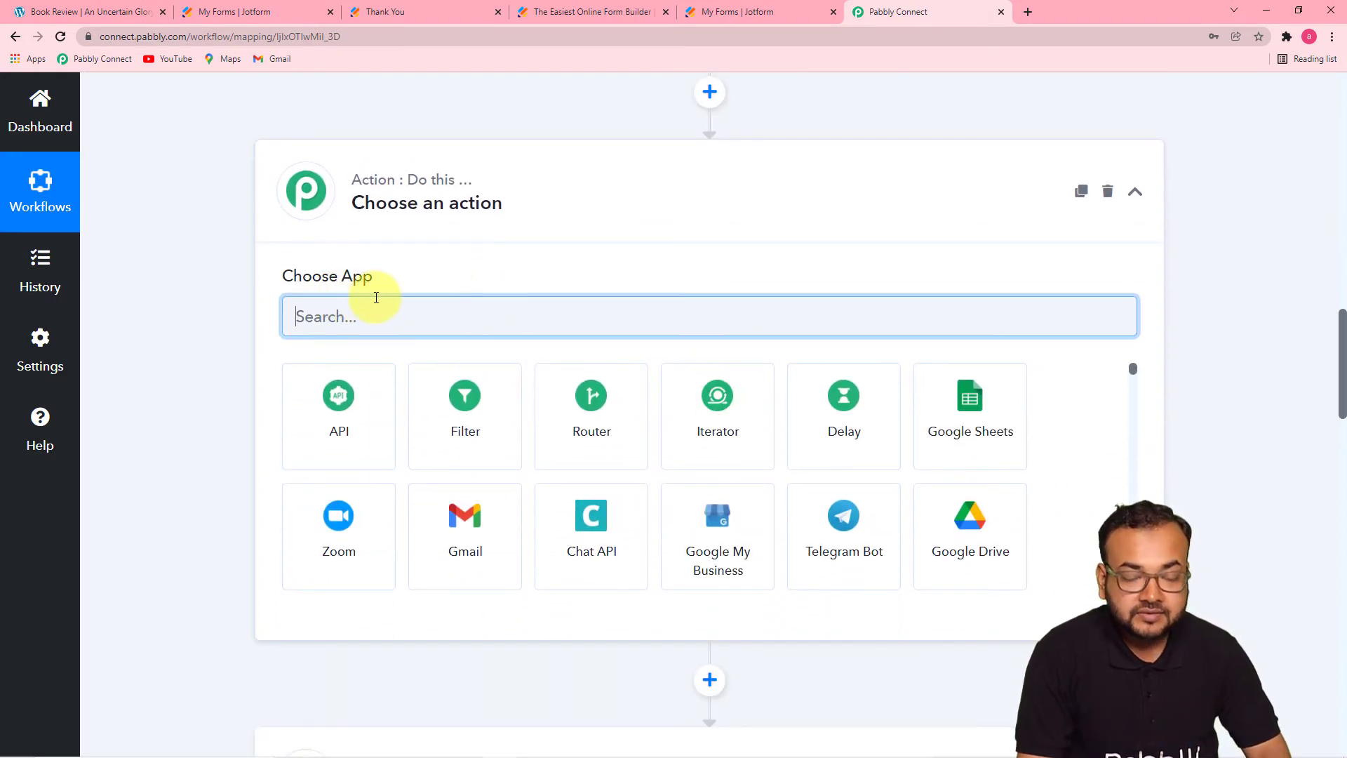
{"action": "type", "text": "tes"}
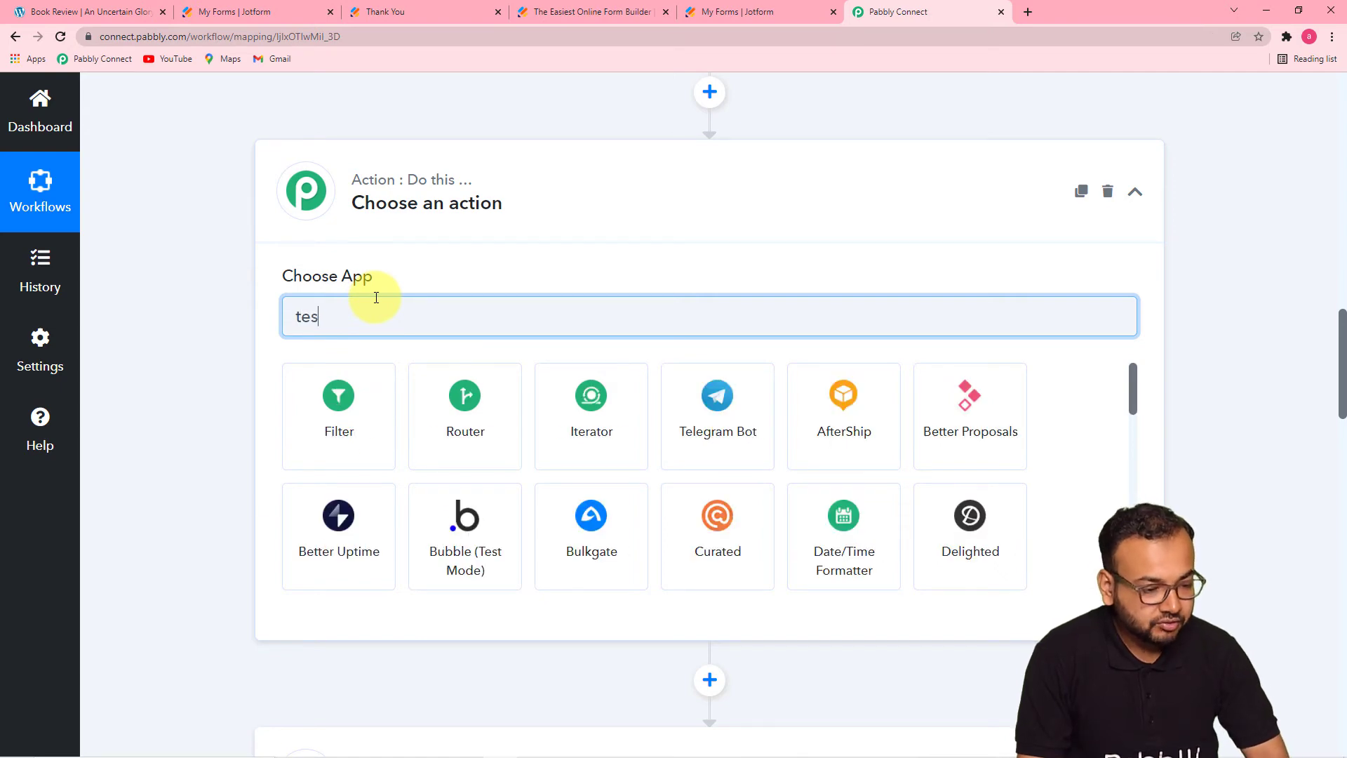
{"action": "key", "text": "BackSpace"}
{"action": "type", "text": "x"}
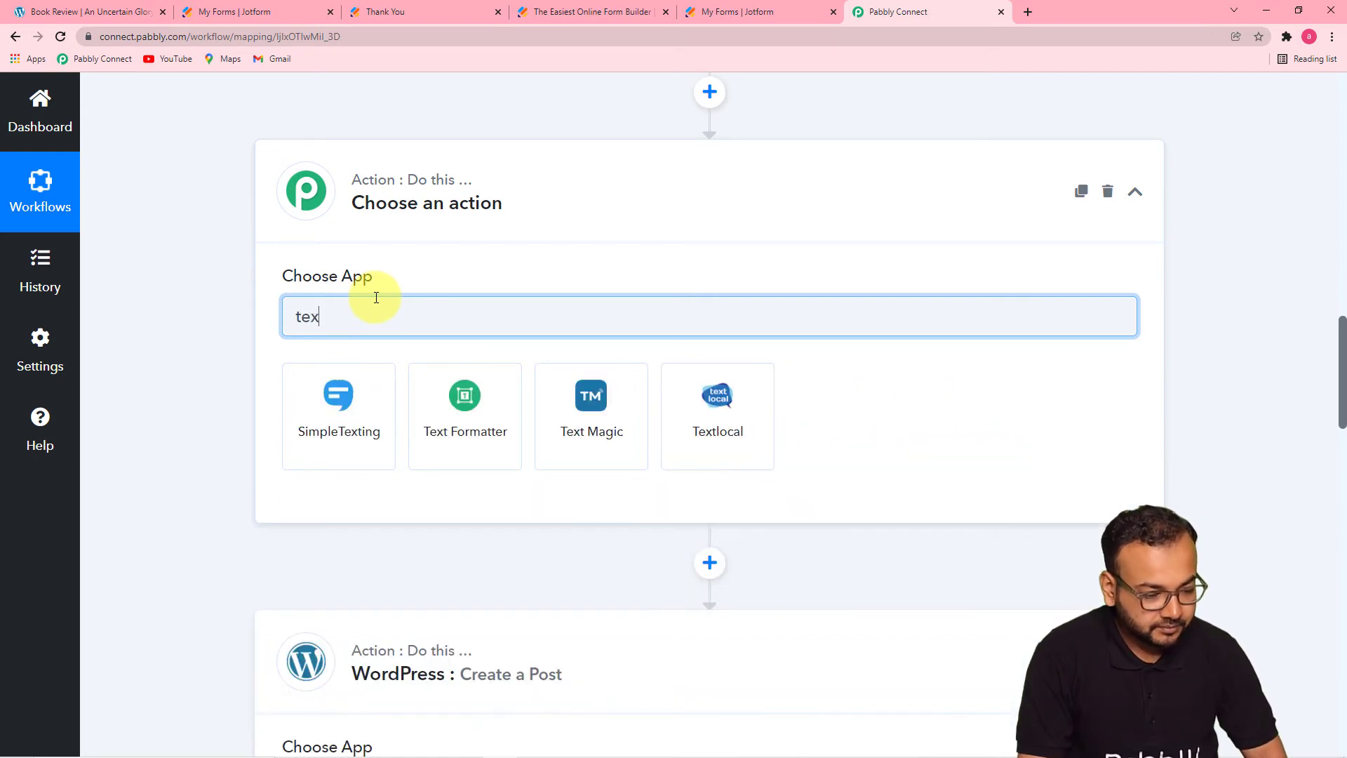
{"action": "left_click", "coordinate": [465, 414]}
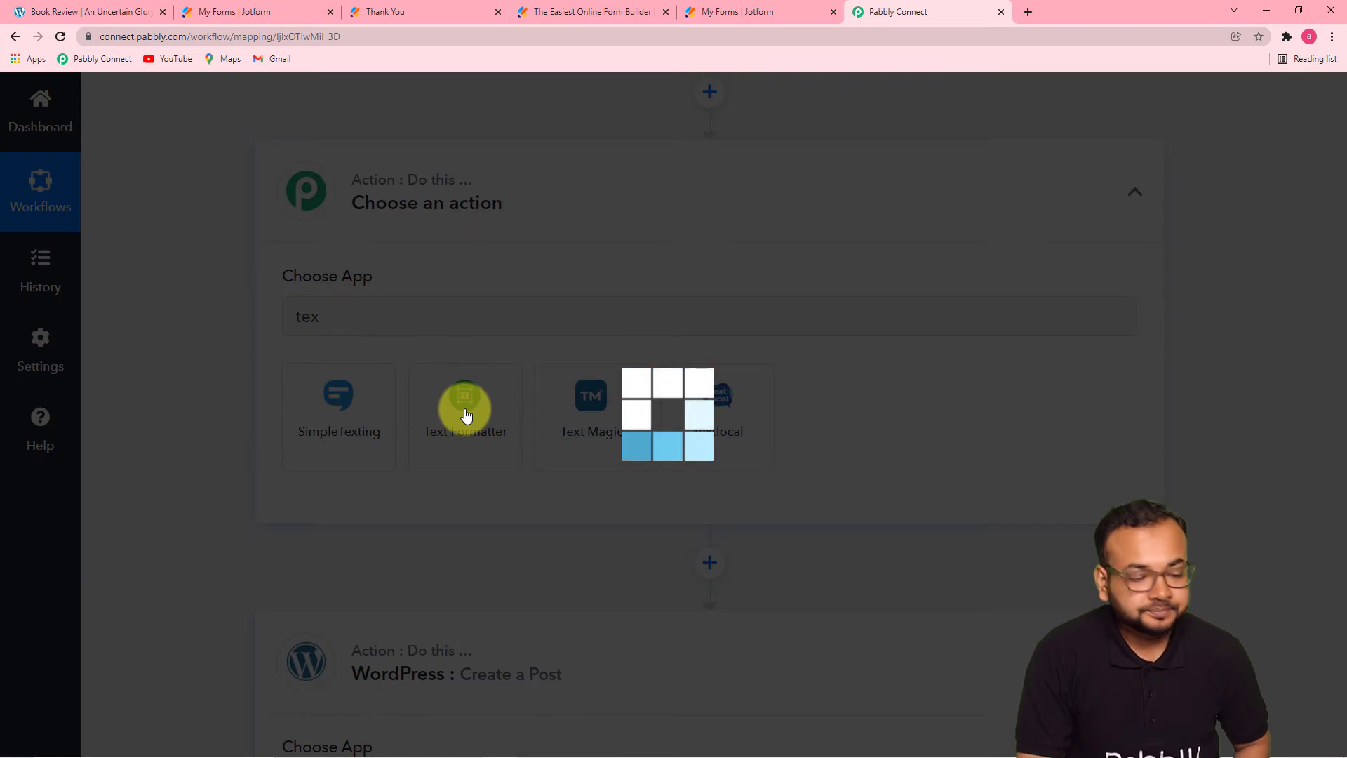
Choose Replace Text as the action event and connect the Text Formatter step
{"action": "scroll", "coordinate": [465, 414], "scroll_direction": "down", "scroll_amount": 3}
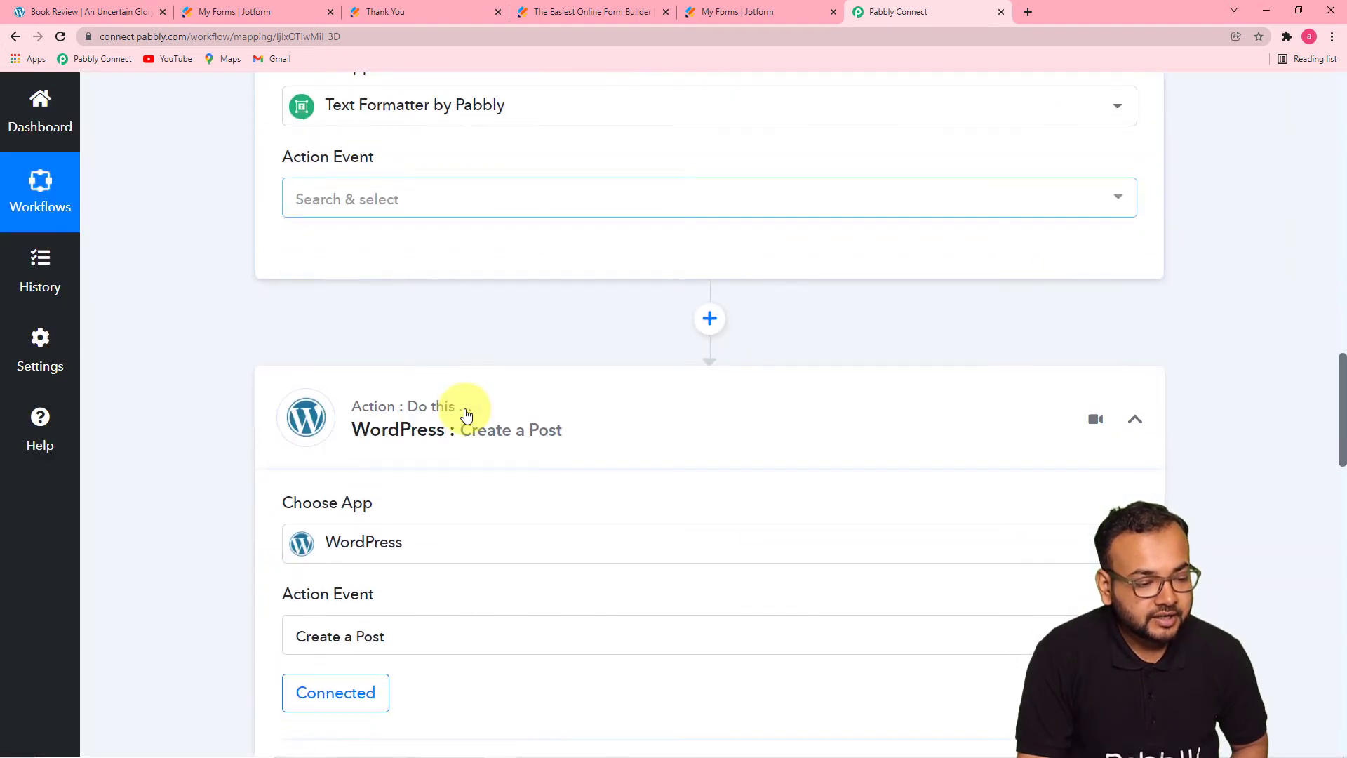
{"action": "left_click", "coordinate": [446, 204]}
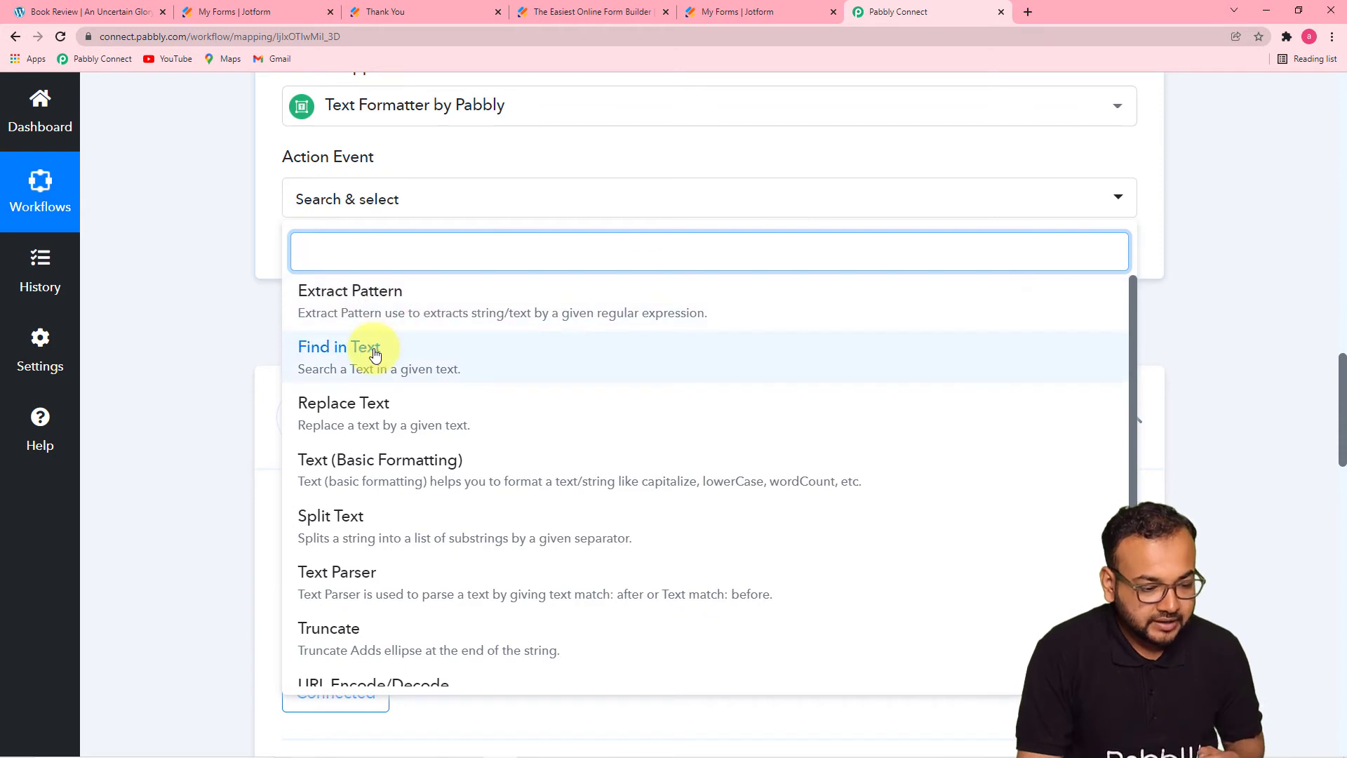
{"action": "scroll", "coordinate": [381, 387], "scroll_direction": "up", "scroll_amount": 1}
{"action": "scroll", "coordinate": [379, 397], "scroll_direction": "down", "scroll_amount": 1}
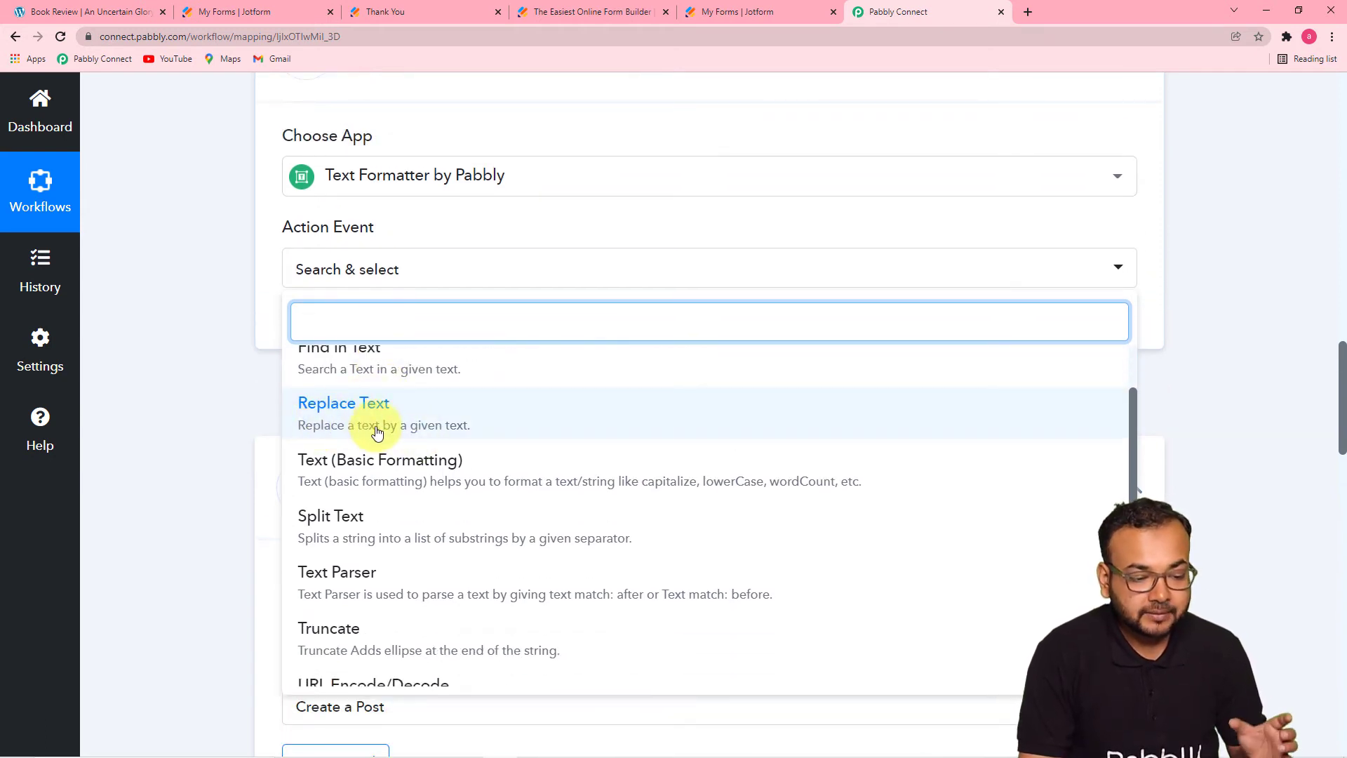
{"action": "left_click", "coordinate": [385, 412]}
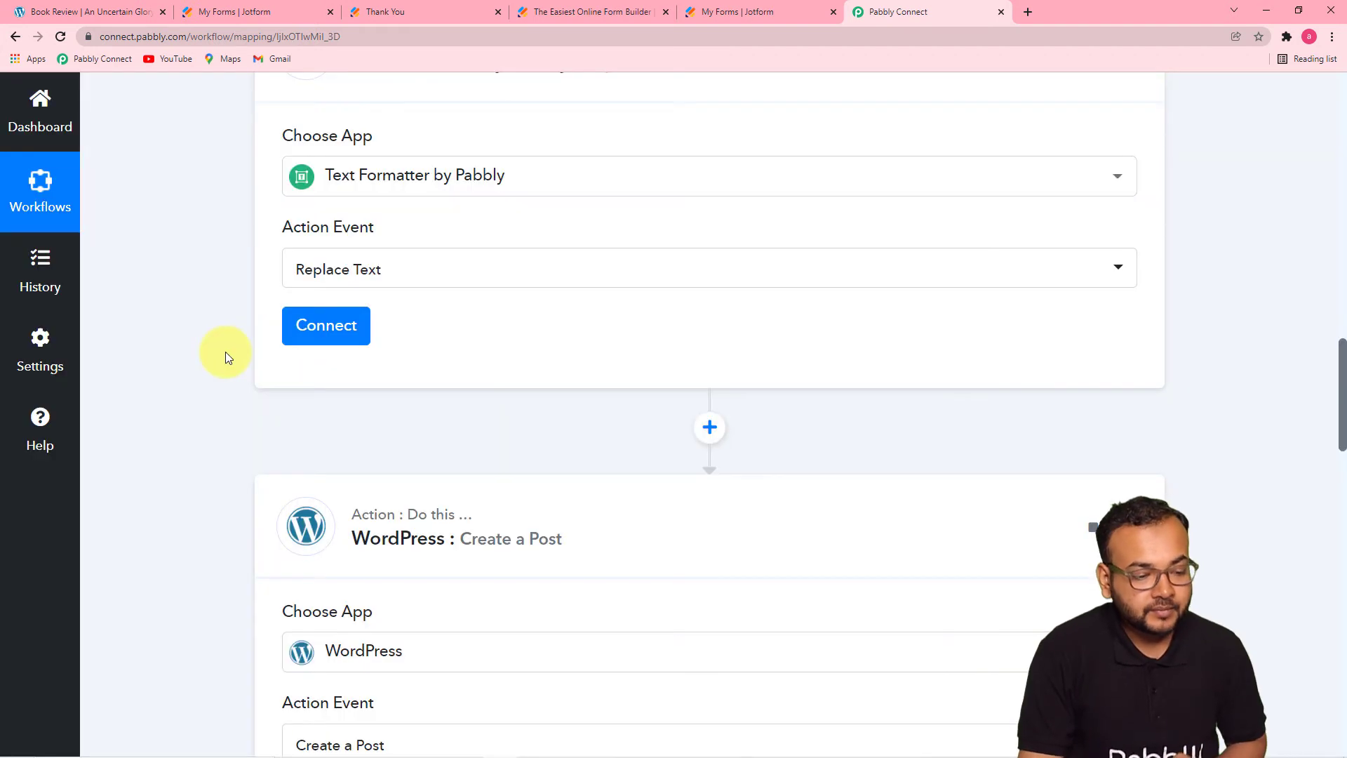
{"action": "left_click", "coordinate": [330, 333]}
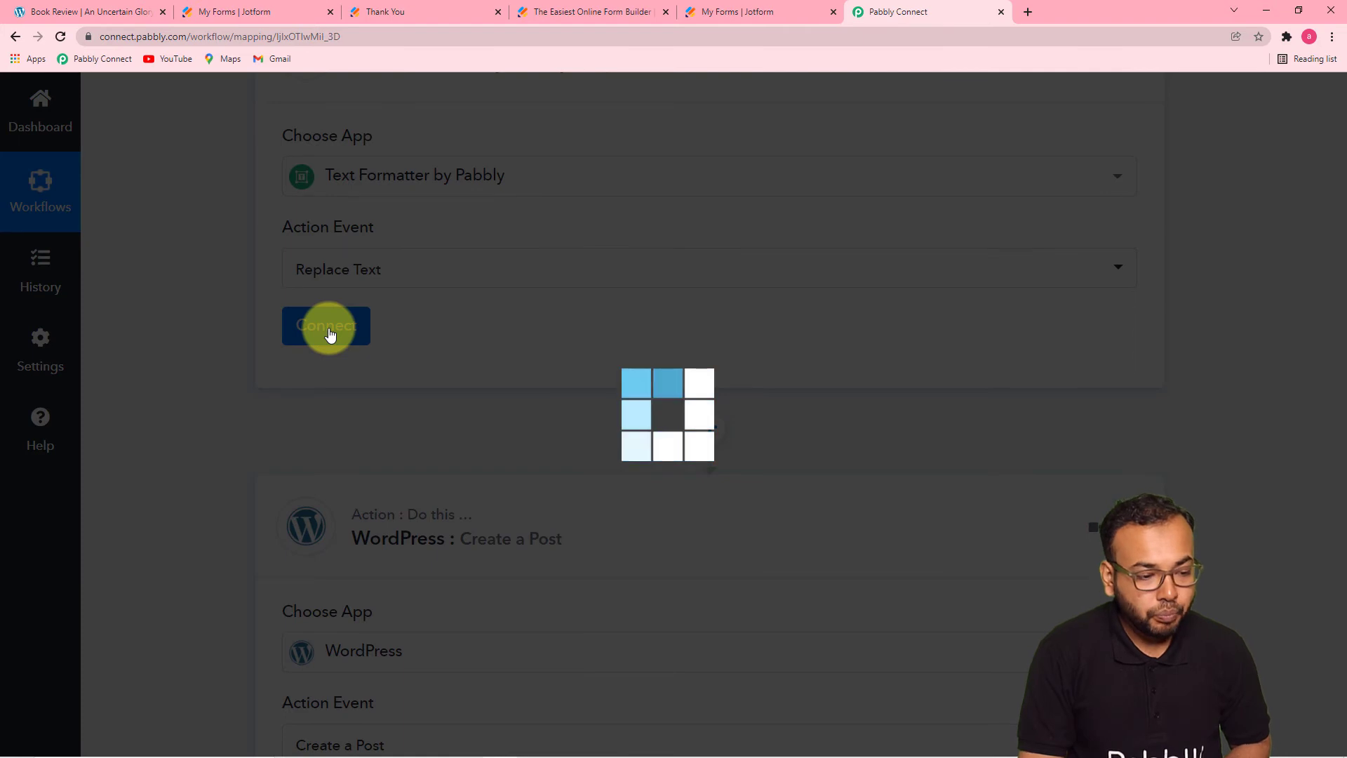
{"action": "scroll", "coordinate": [508, 240], "scroll_direction": "down", "scroll_amount": 2}
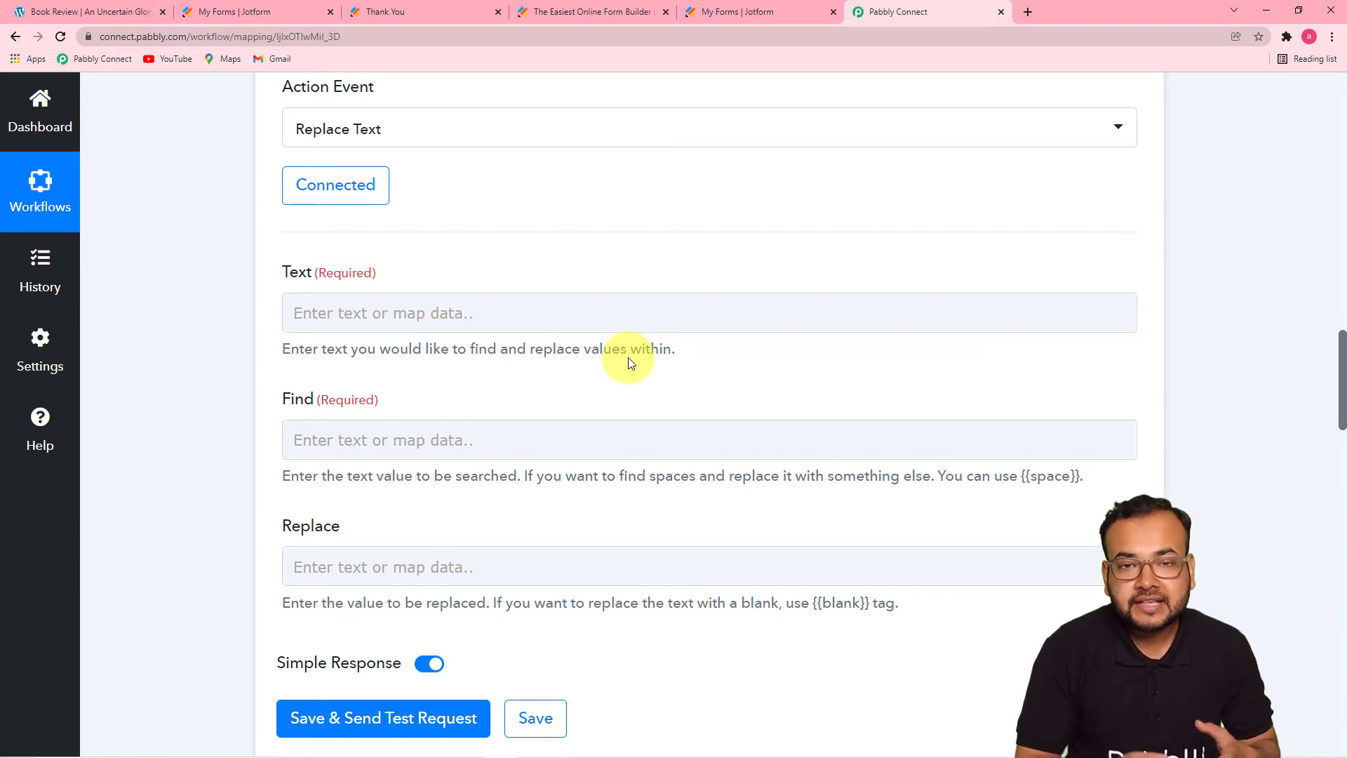
Map the Jotform RawRequest Q4 TypeA4 review answer into the Text Formatter's Text field
{"action": "scroll", "coordinate": [629, 357], "scroll_direction": "up", "scroll_amount": 7}
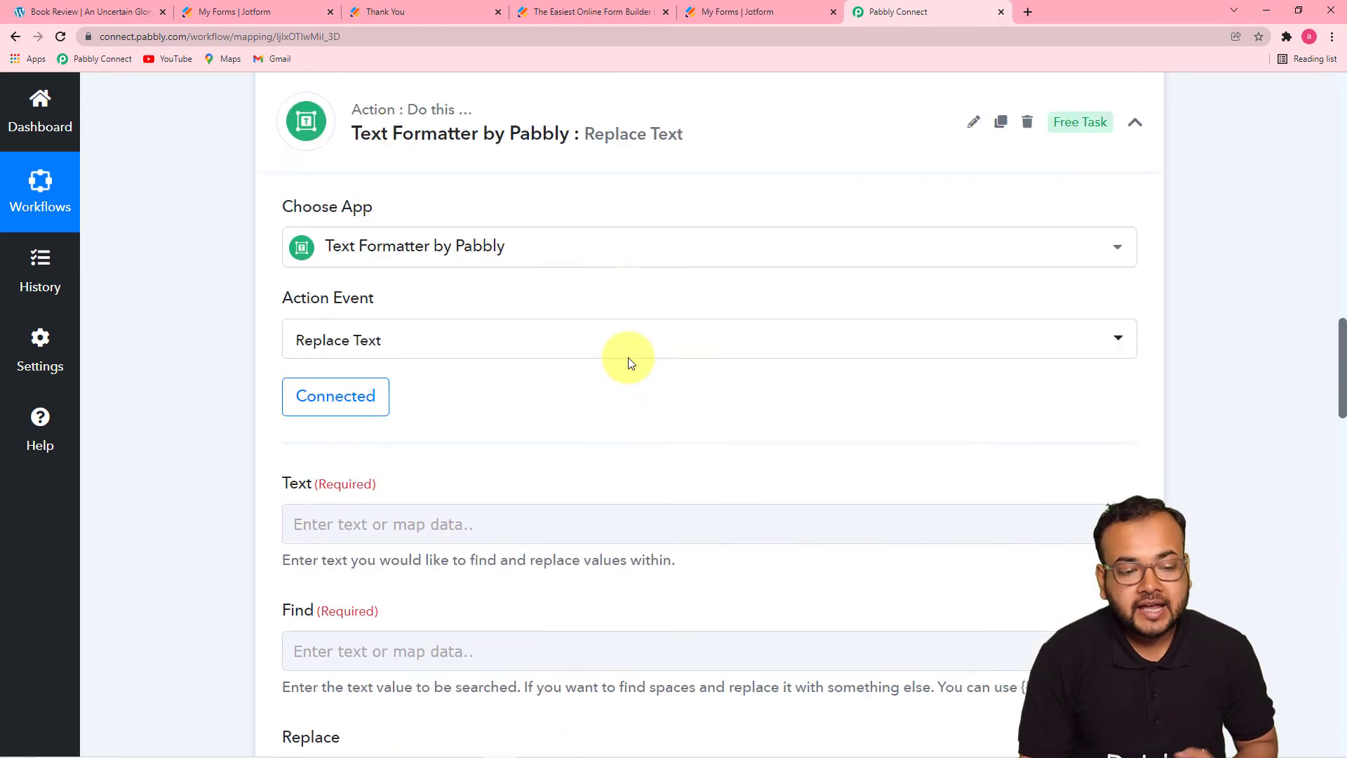
{"action": "scroll", "coordinate": [629, 363], "scroll_direction": "up", "scroll_amount": 3}
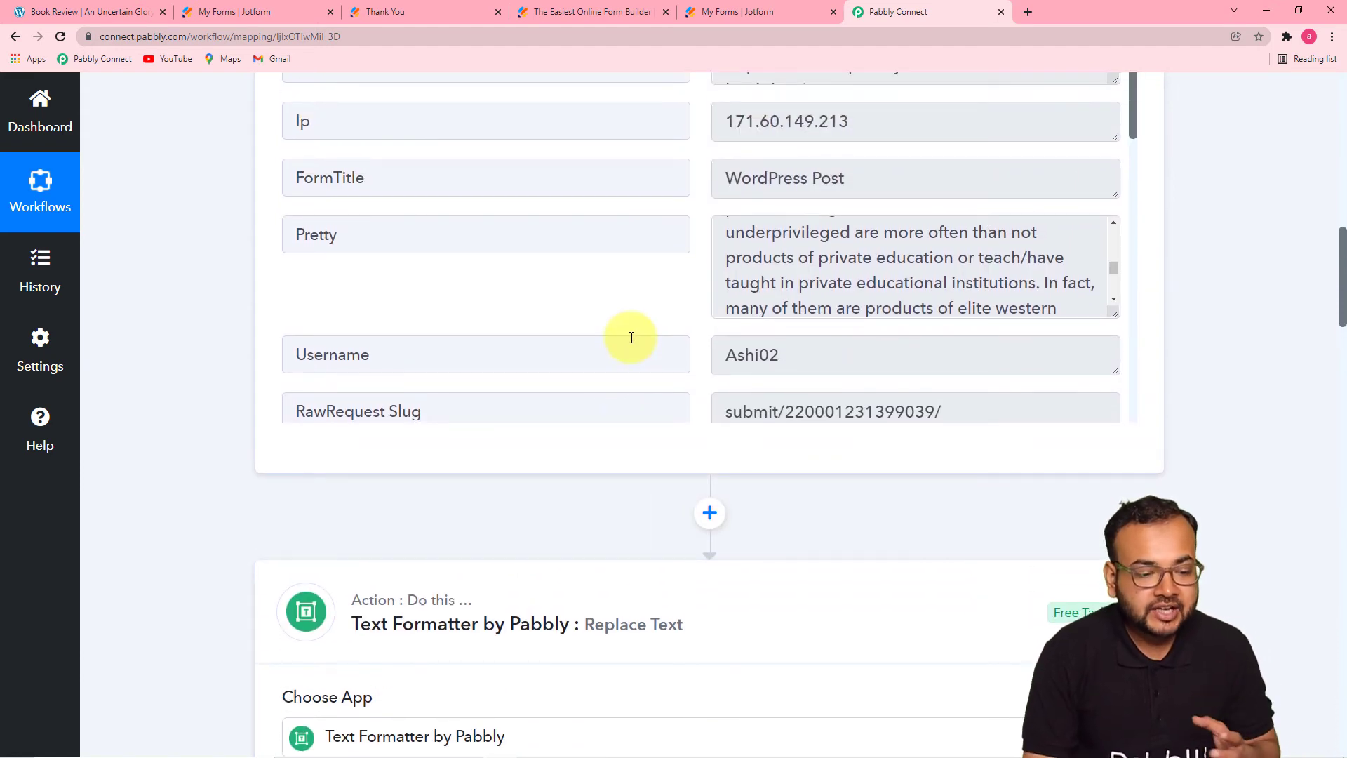
{"action": "scroll", "coordinate": [615, 312], "scroll_direction": "down", "scroll_amount": 7}
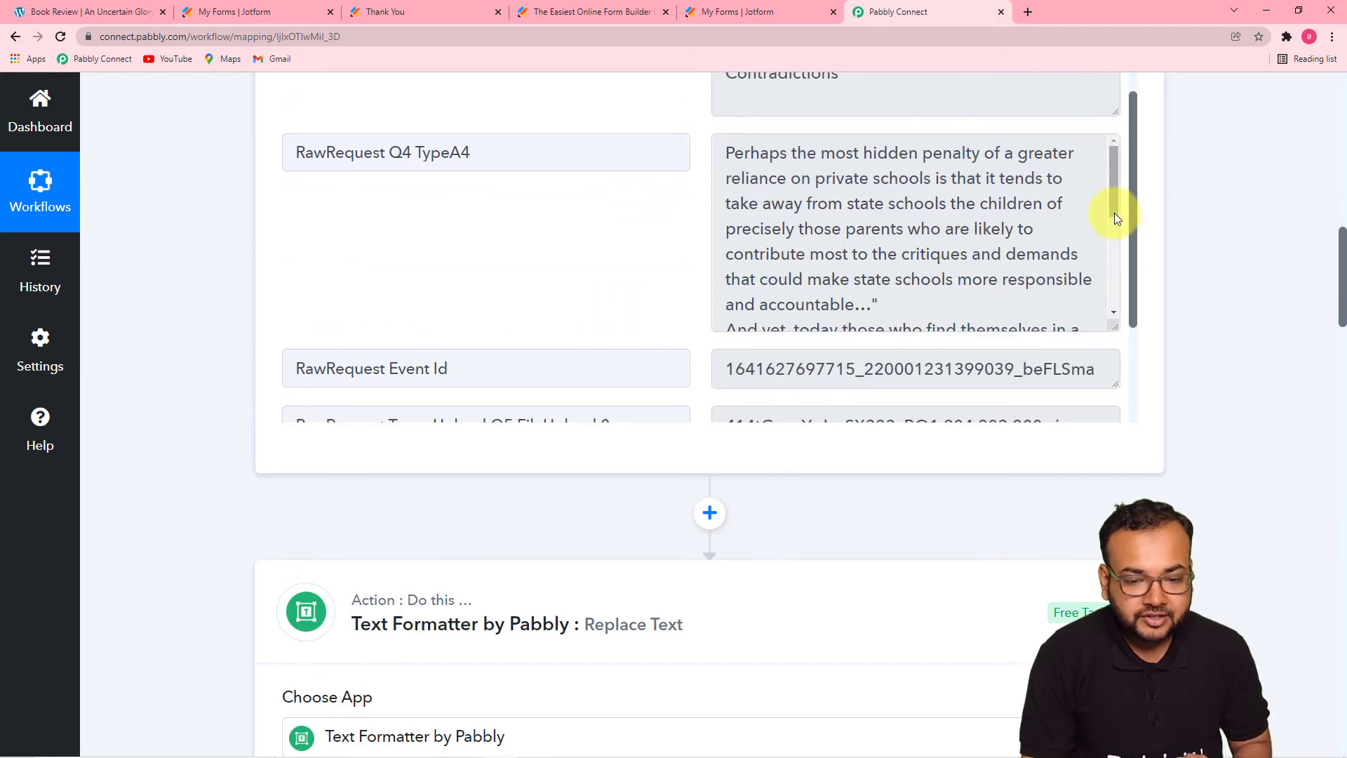
{"action": "left_click_drag", "start_coordinate": [1114, 203], "coordinate": [1125, 178]}
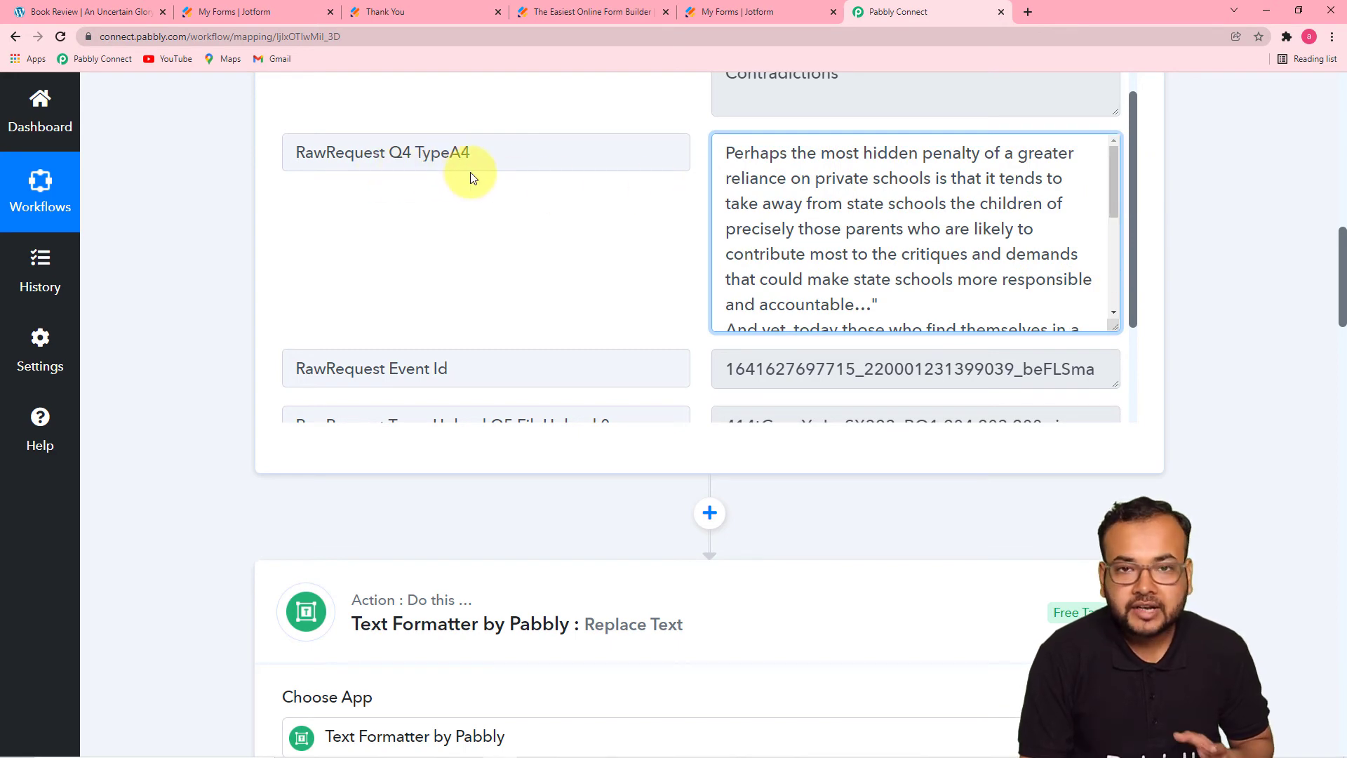
{"action": "scroll", "coordinate": [105, 232], "scroll_direction": "down", "scroll_amount": 6}
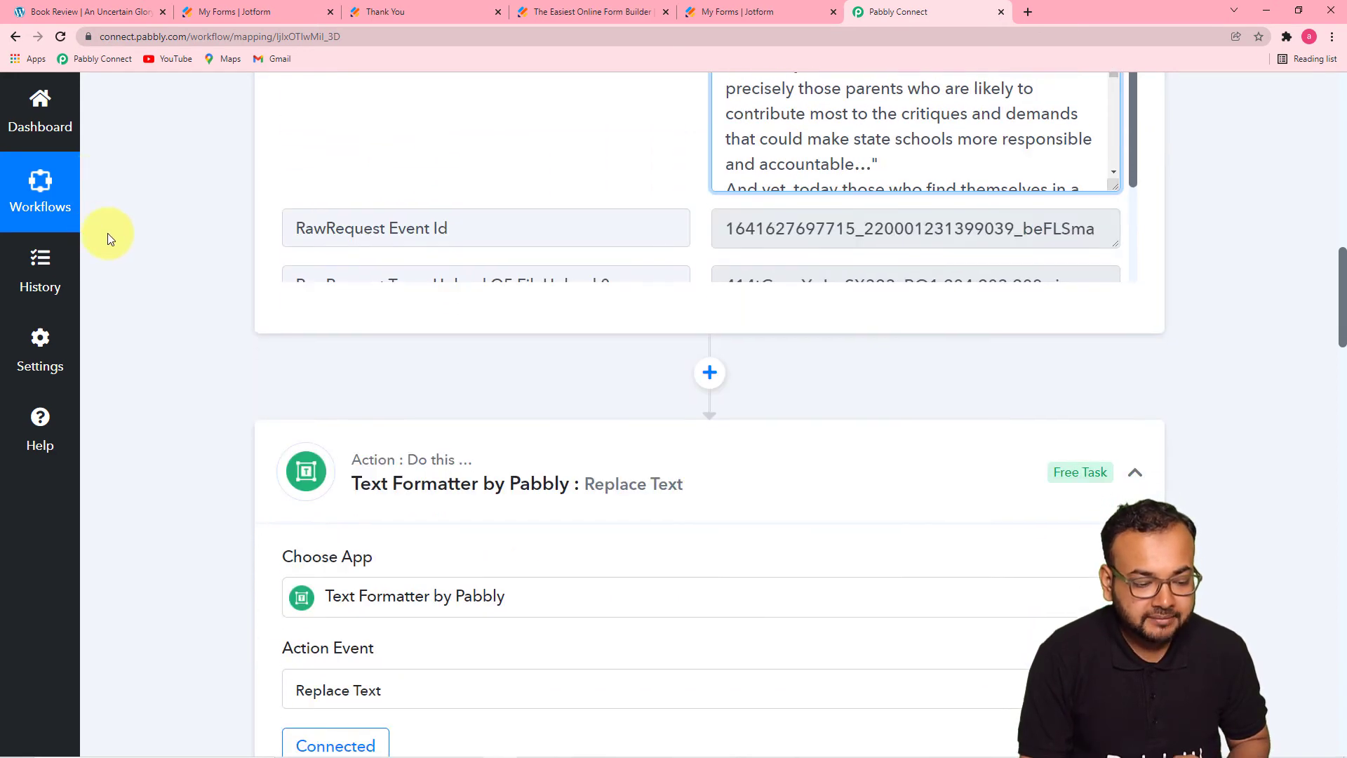
{"action": "scroll", "coordinate": [107, 233], "scroll_direction": "down", "scroll_amount": 9}
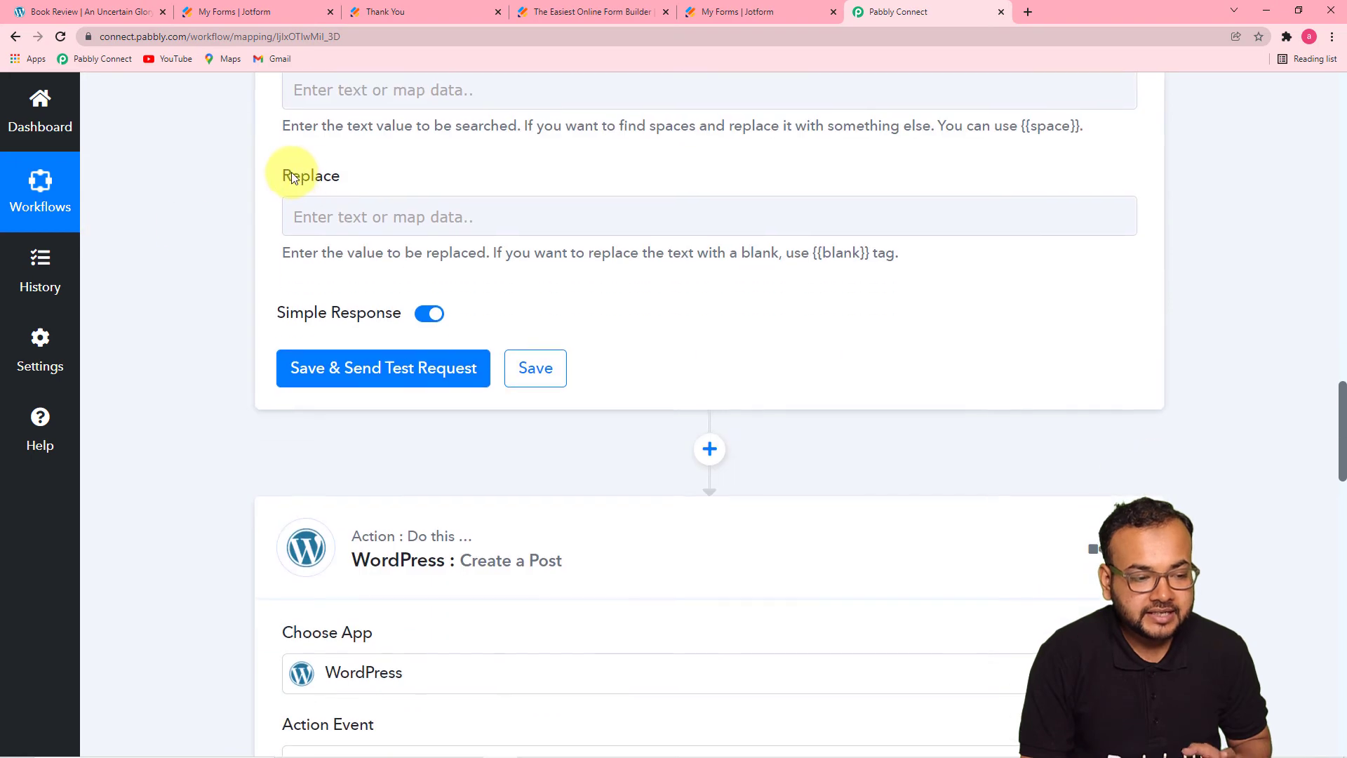
{"action": "scroll", "coordinate": [383, 282], "scroll_direction": "up", "scroll_amount": 3}
{"action": "left_click", "coordinate": [361, 177]}
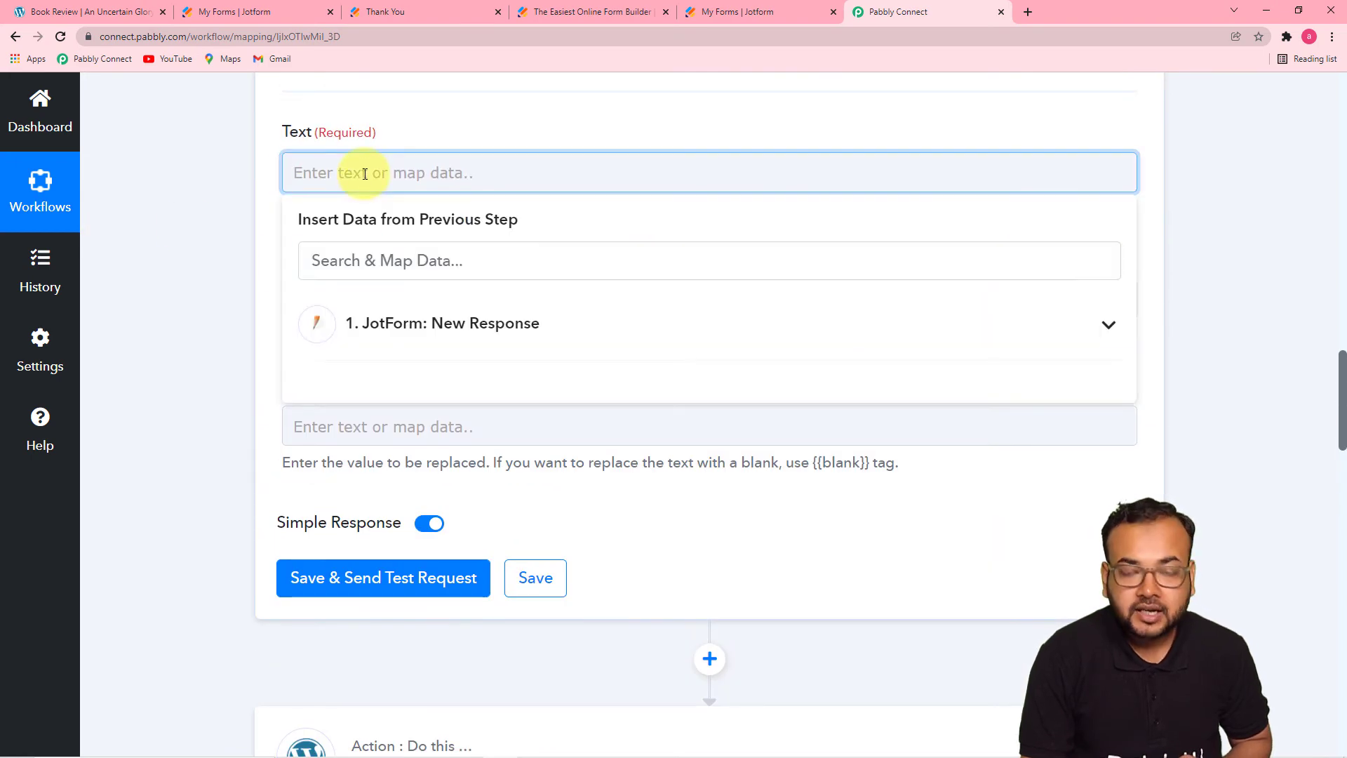
{"action": "left_click", "coordinate": [510, 332]}
{"action": "scroll", "coordinate": [550, 424], "scroll_direction": "down", "scroll_amount": 3}
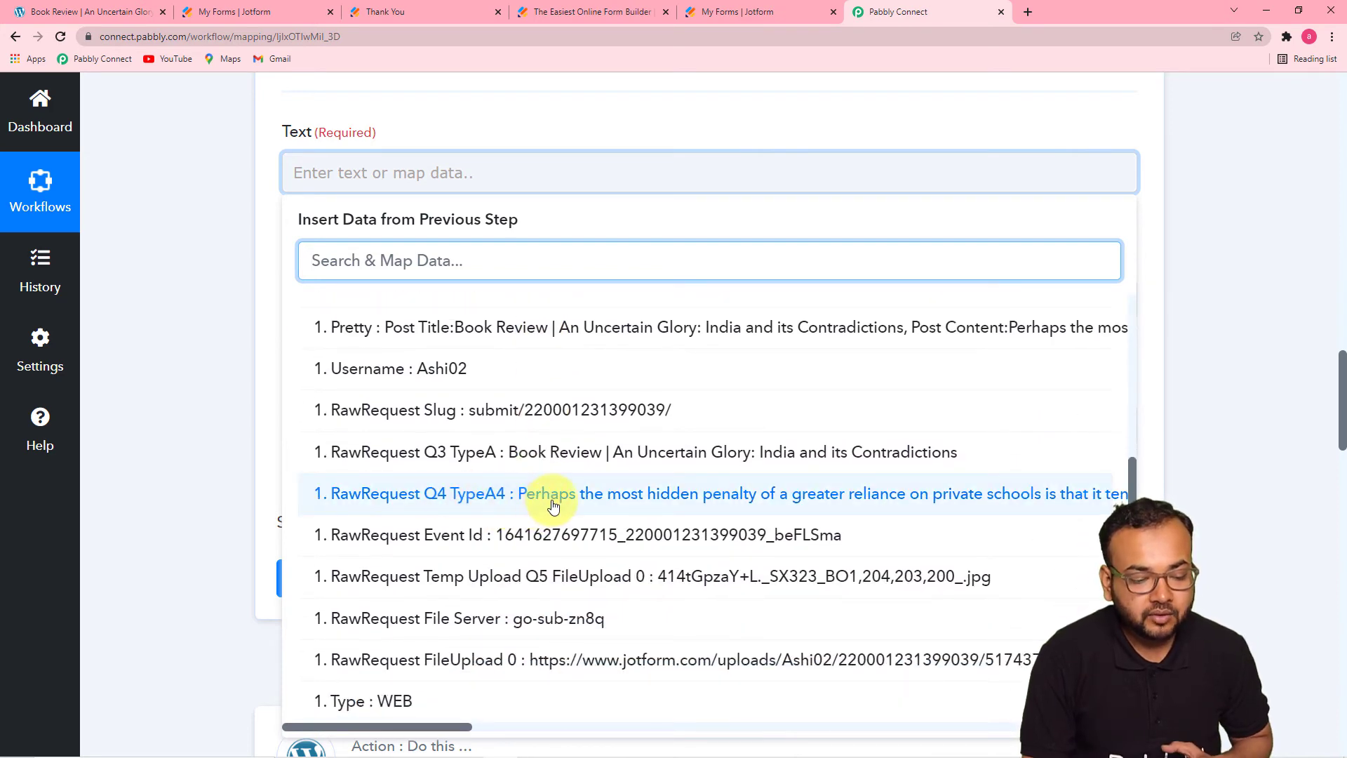
{"action": "left_click", "coordinate": [554, 505]}
{"action": "left_click", "coordinate": [222, 325]}
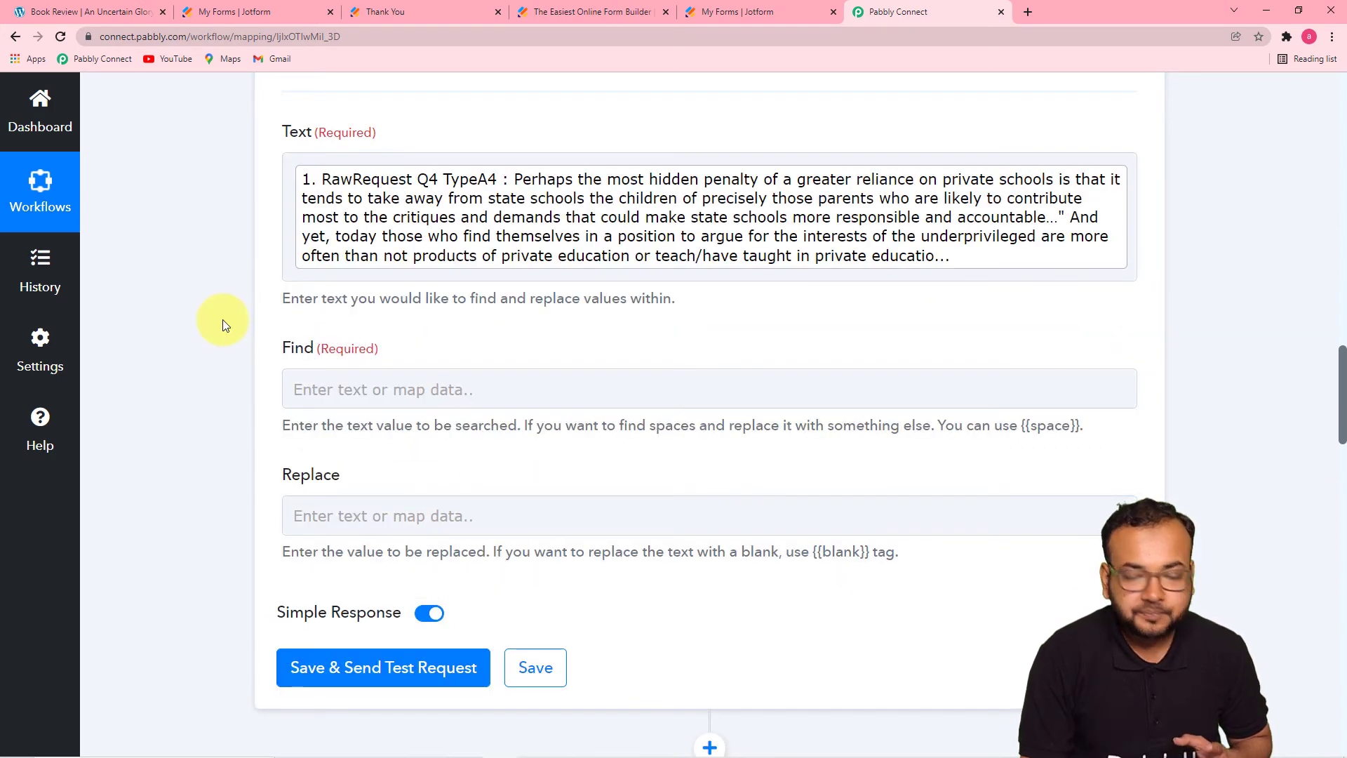
{"action": "scroll", "coordinate": [223, 324], "scroll_direction": "down", "scroll_amount": 4}
Check the published post's stray \n characters and enter \n as the Find value
{"action": "scroll", "coordinate": [223, 325], "scroll_direction": "up", "scroll_amount": 1}
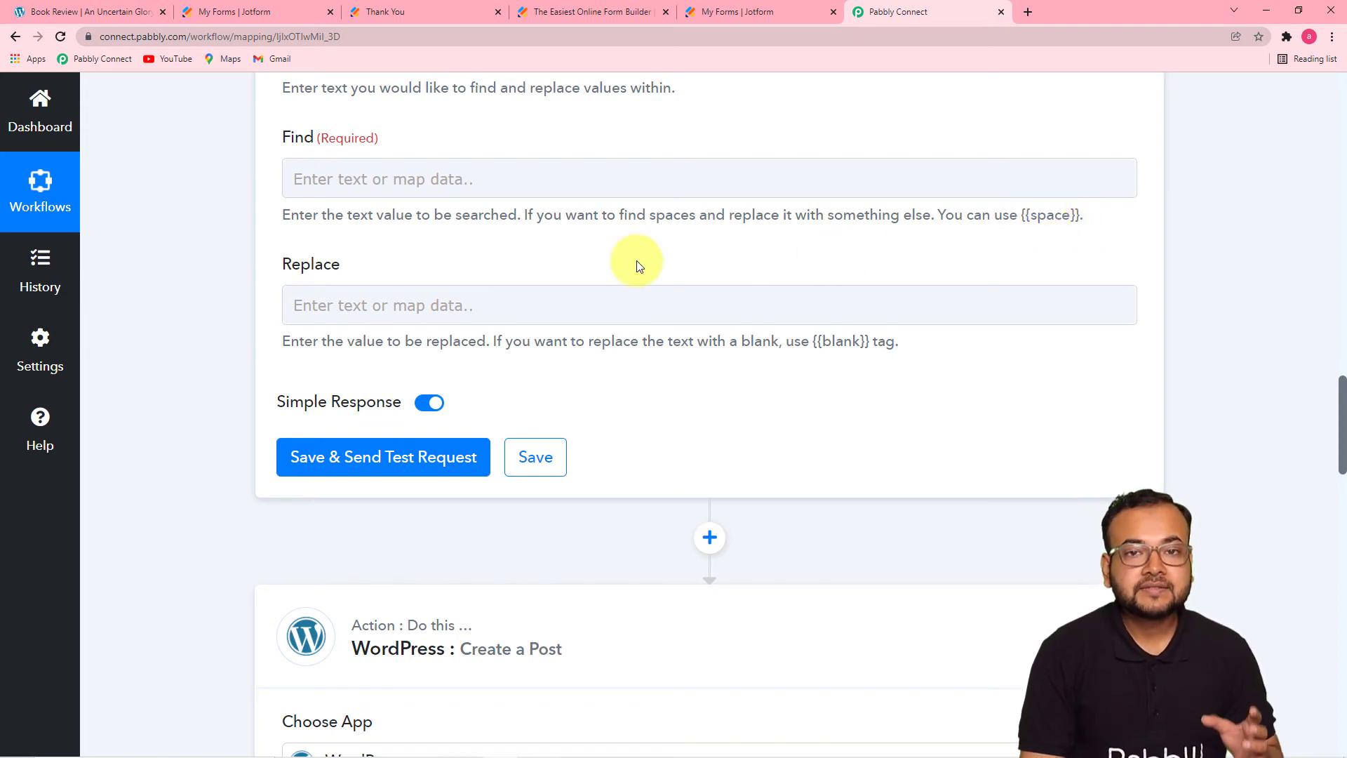
{"action": "left_click", "coordinate": [119, 18]}
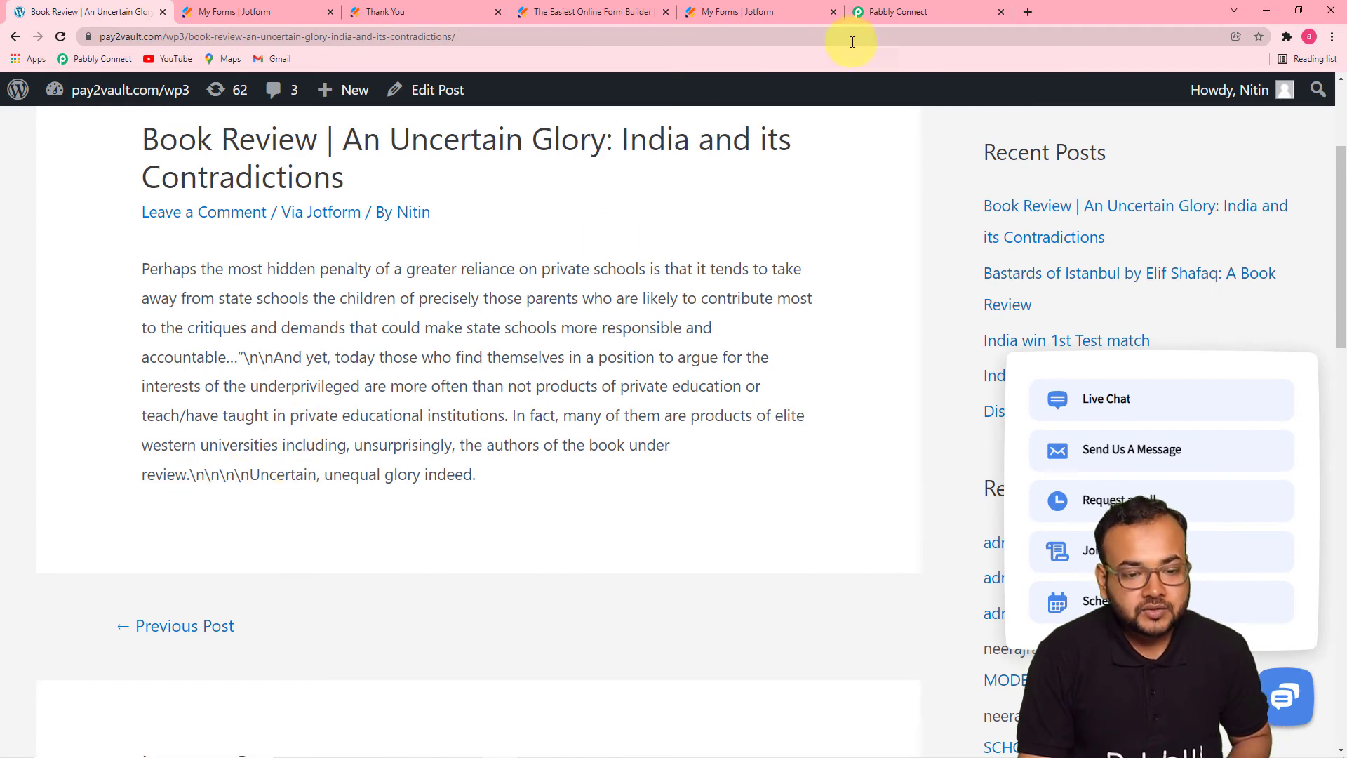
{"action": "left_click", "coordinate": [881, 15]}
{"action": "left_click", "coordinate": [327, 183]}
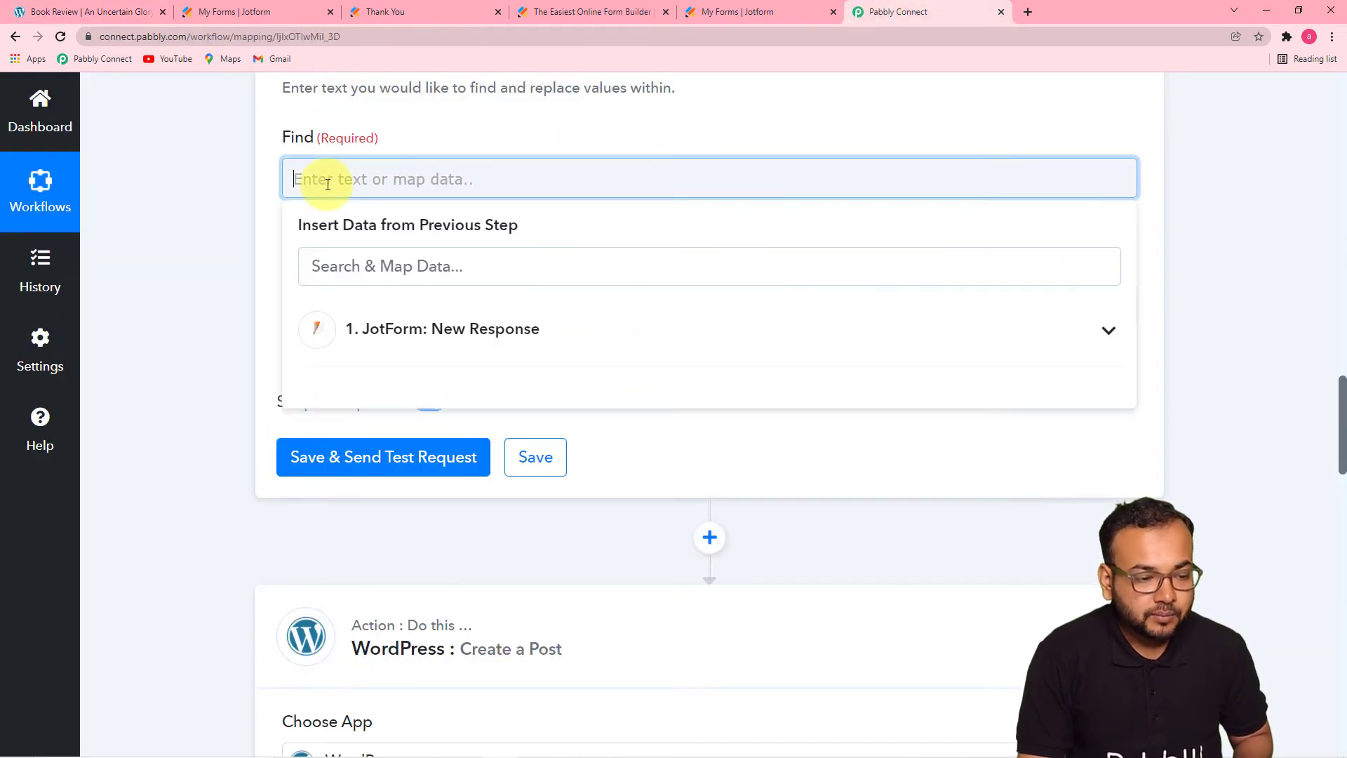
{"action": "type", "text": "\\n"}
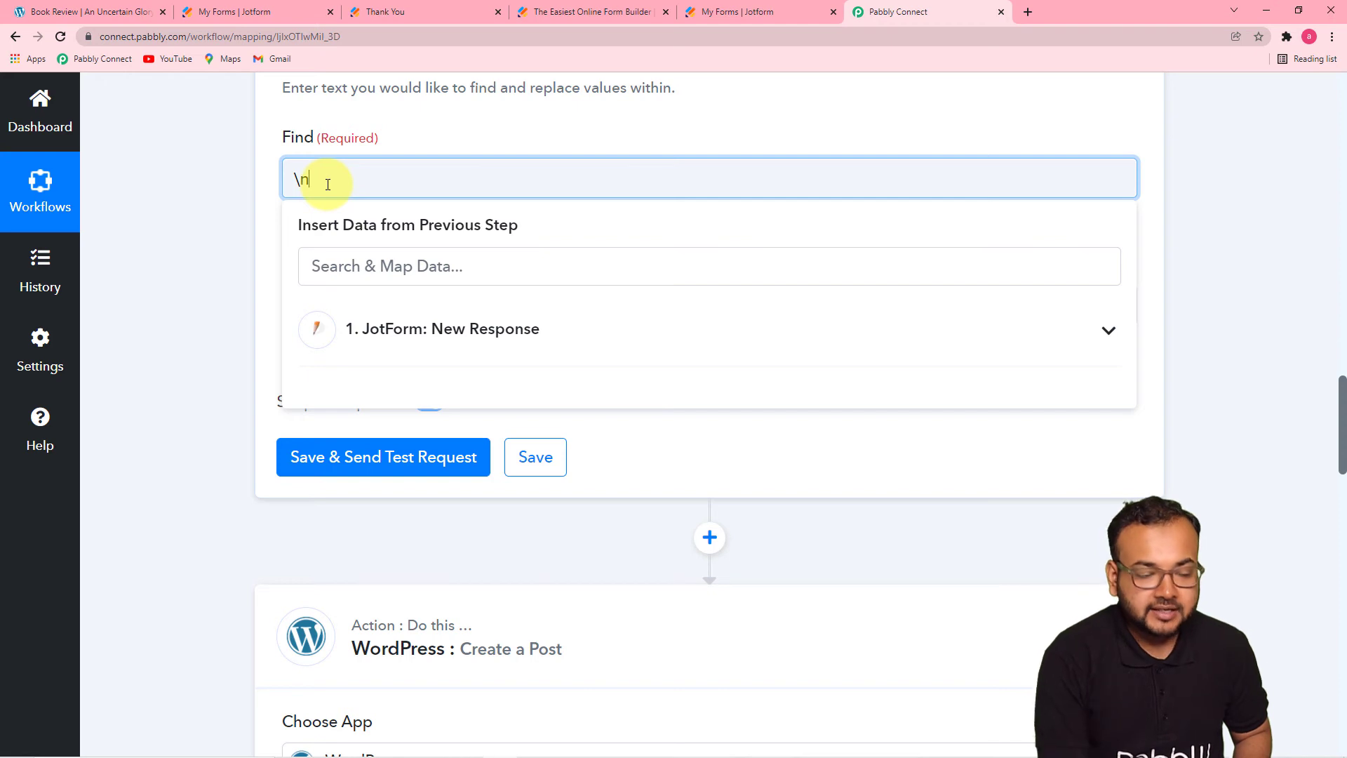
{"action": "left_click", "coordinate": [195, 212]}
{"action": "scroll", "coordinate": [195, 212], "scroll_direction": "down", "scroll_amount": 1}
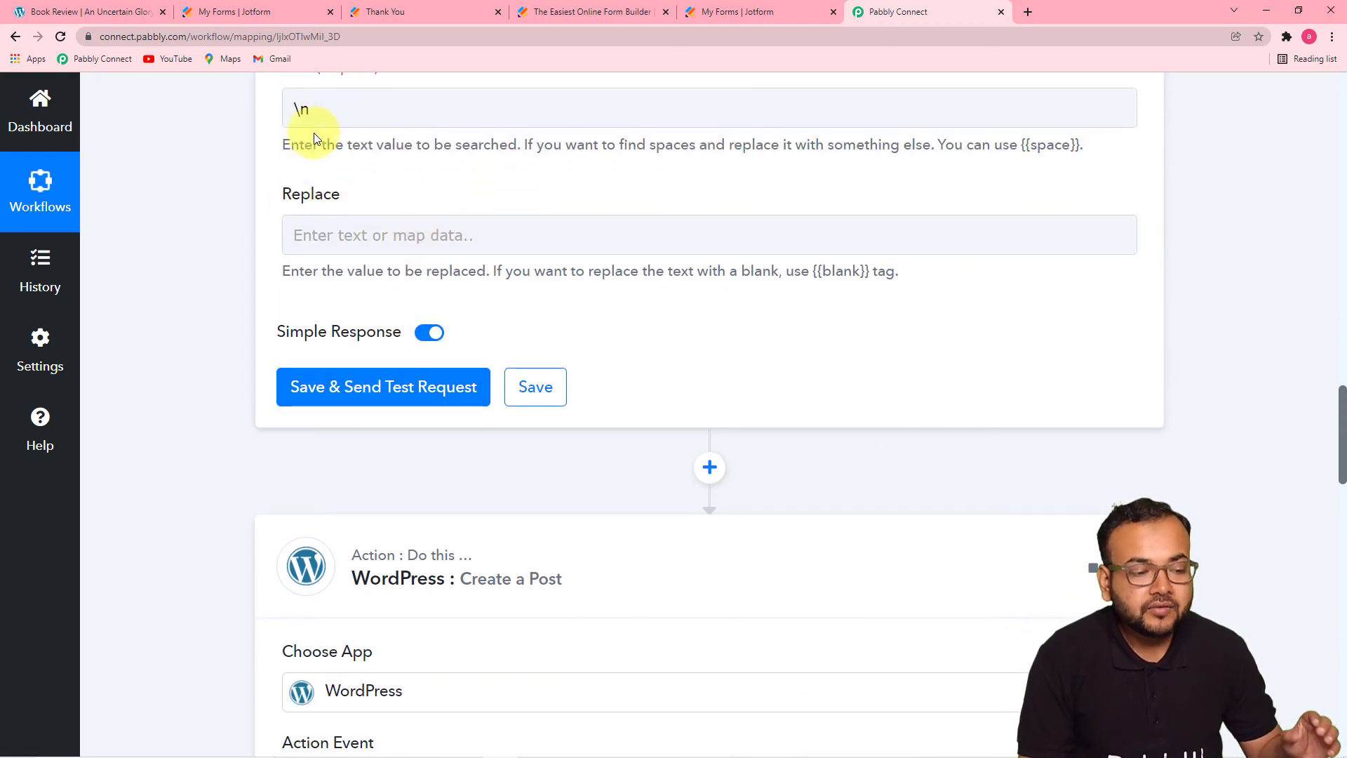
Enter <br> as the Replace value, comparing it against the post's raw \n breaks
{"action": "left_click", "coordinate": [320, 242]}
{"action": "type", "text": "<br>"}
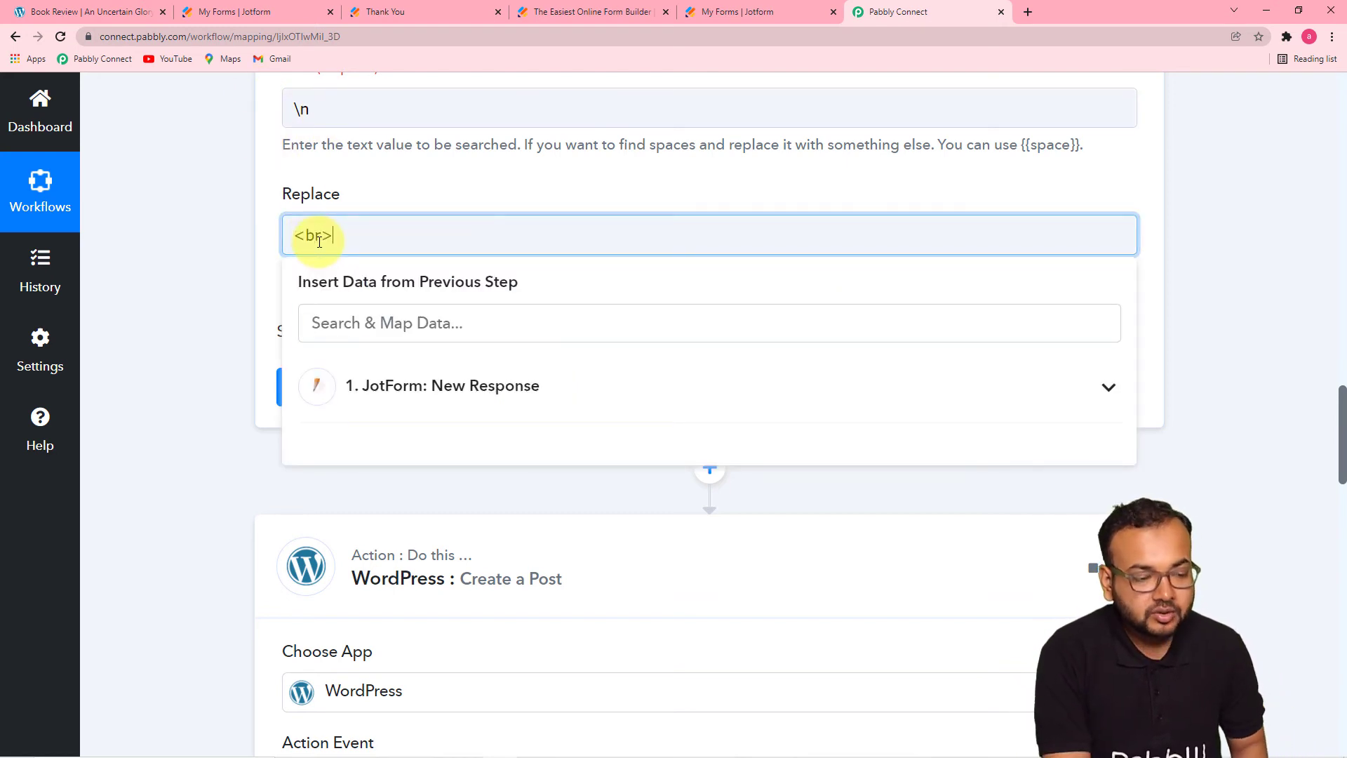
{"action": "left_click", "coordinate": [188, 264]}
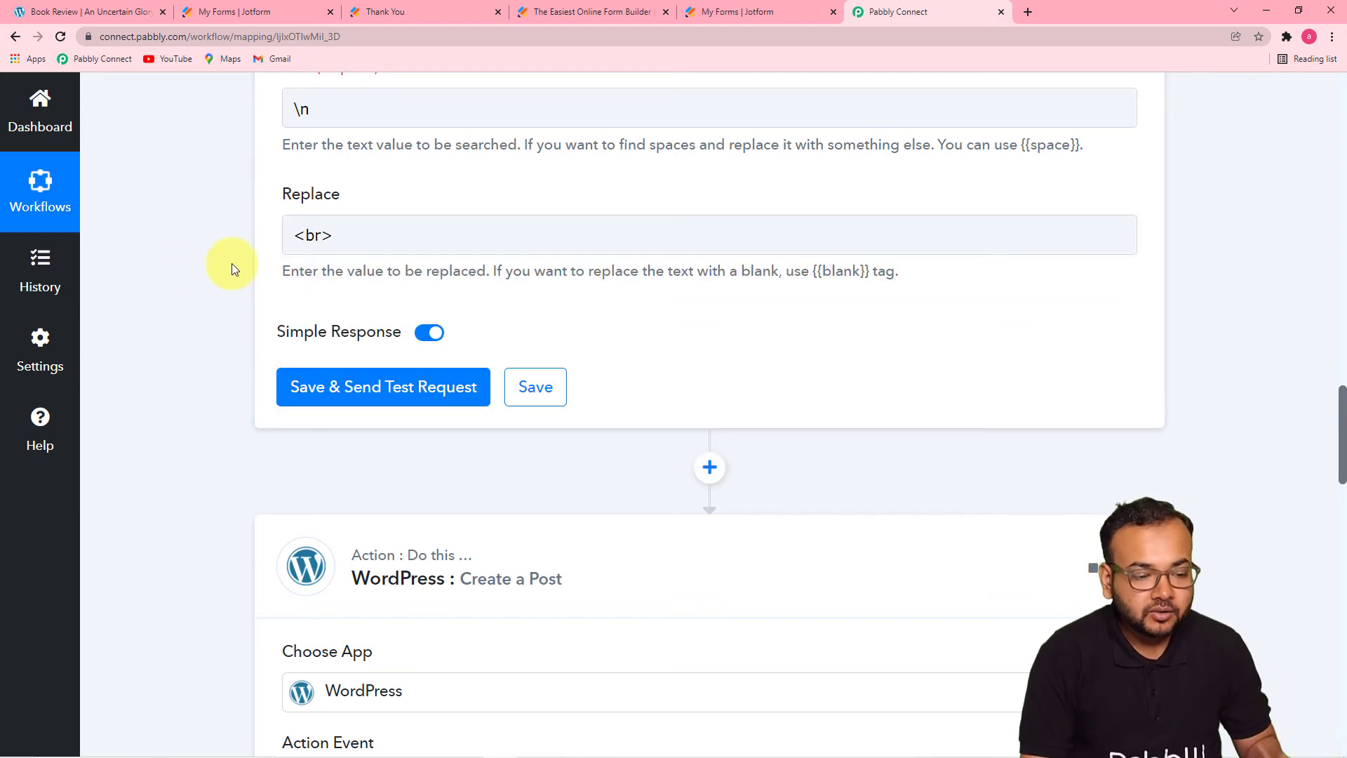
{"action": "left_click", "coordinate": [312, 236]}
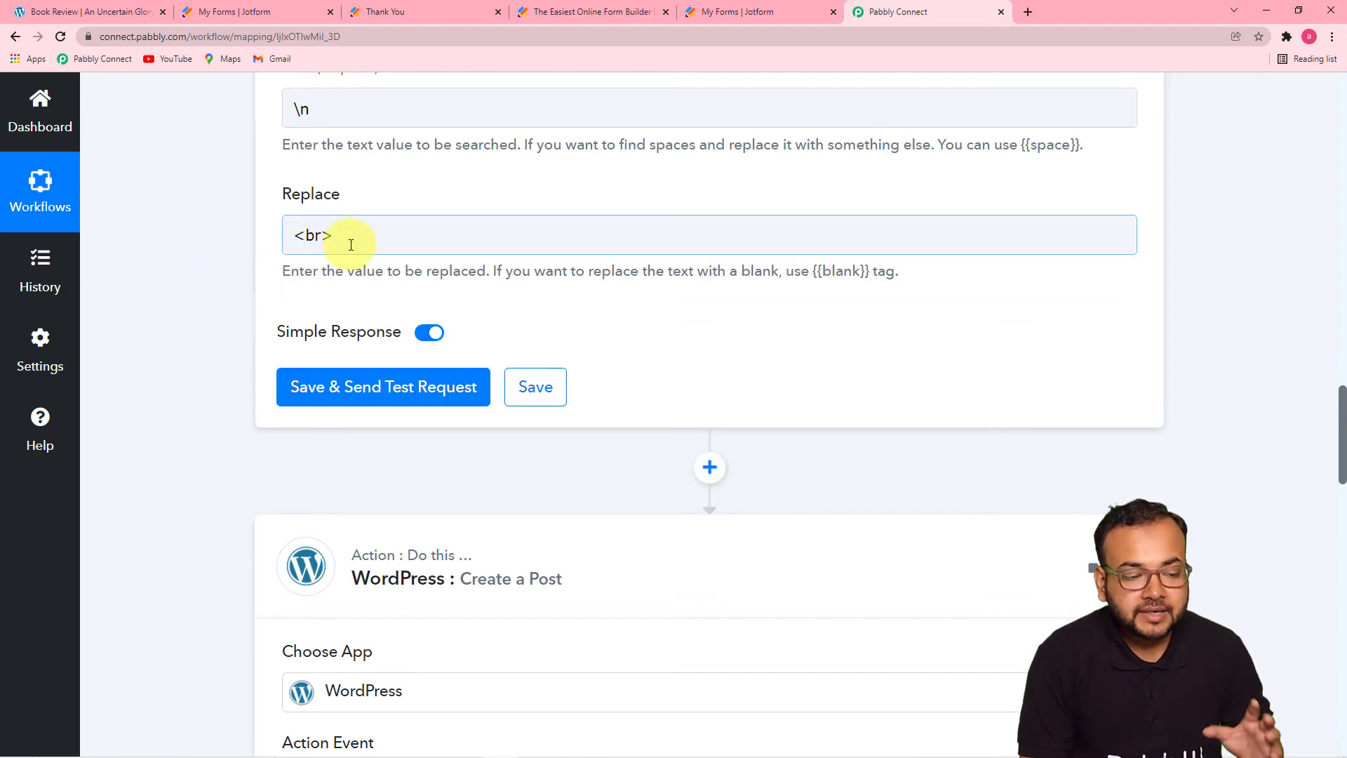
{"action": "left_click", "coordinate": [120, 20]}
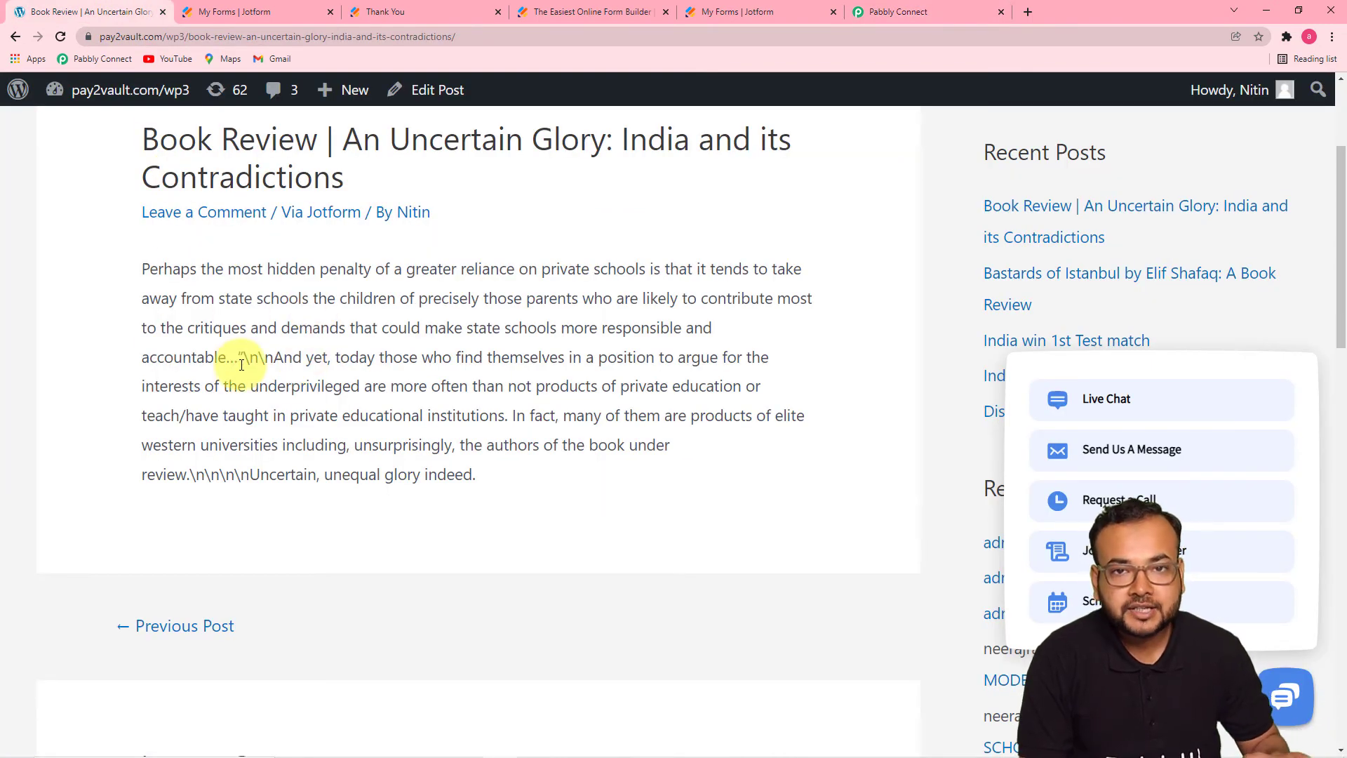
{"action": "left_click", "coordinate": [877, 12]}
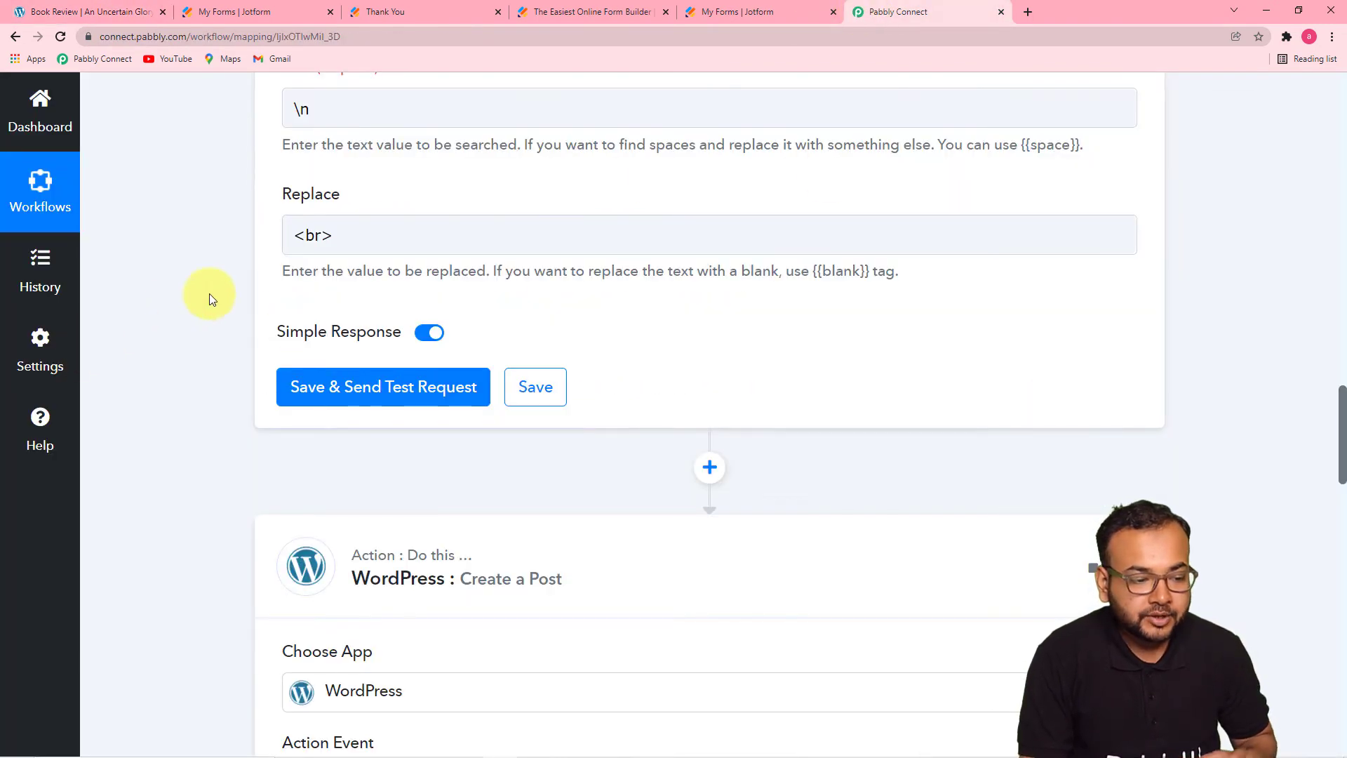
{"action": "left_click", "coordinate": [313, 251]}
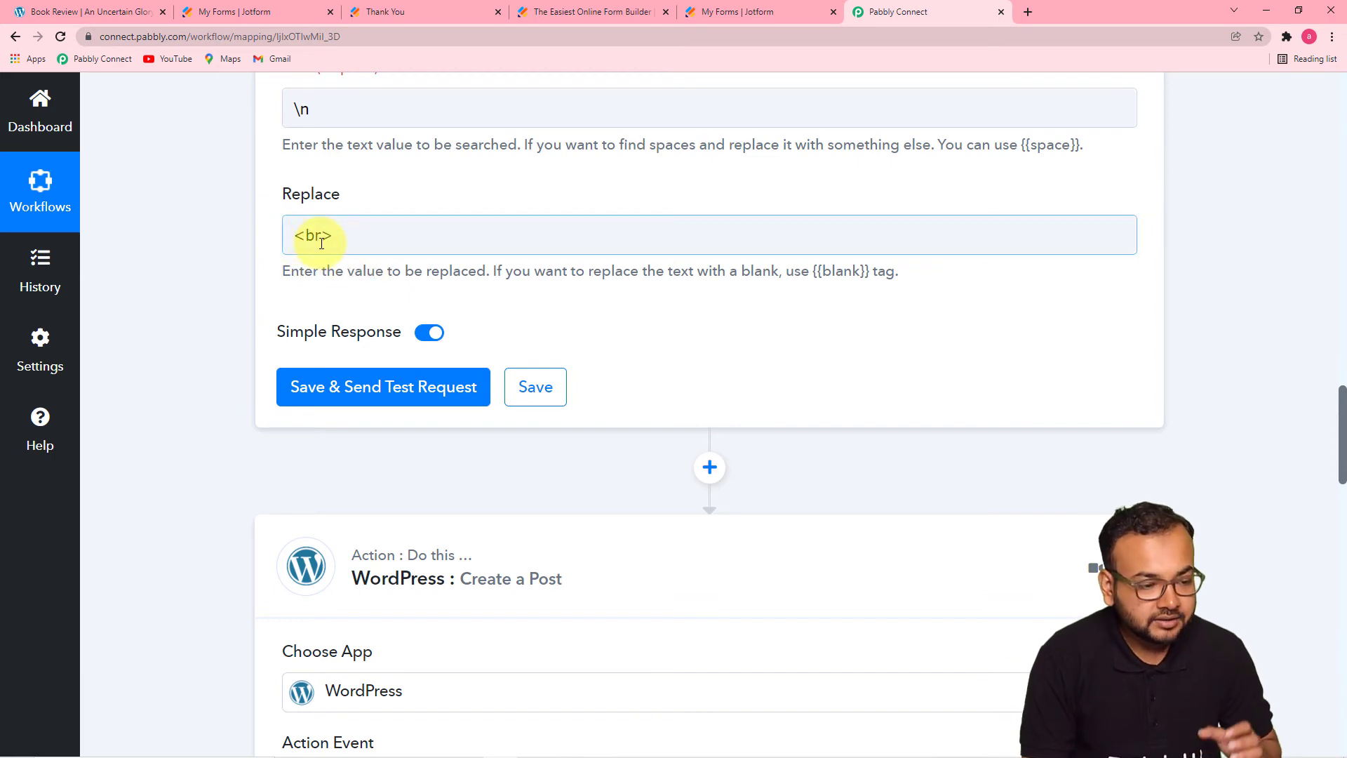
Save and test the replace step, enlarging the Result box to confirm the <br> tags
{"action": "left_click", "coordinate": [311, 408]}
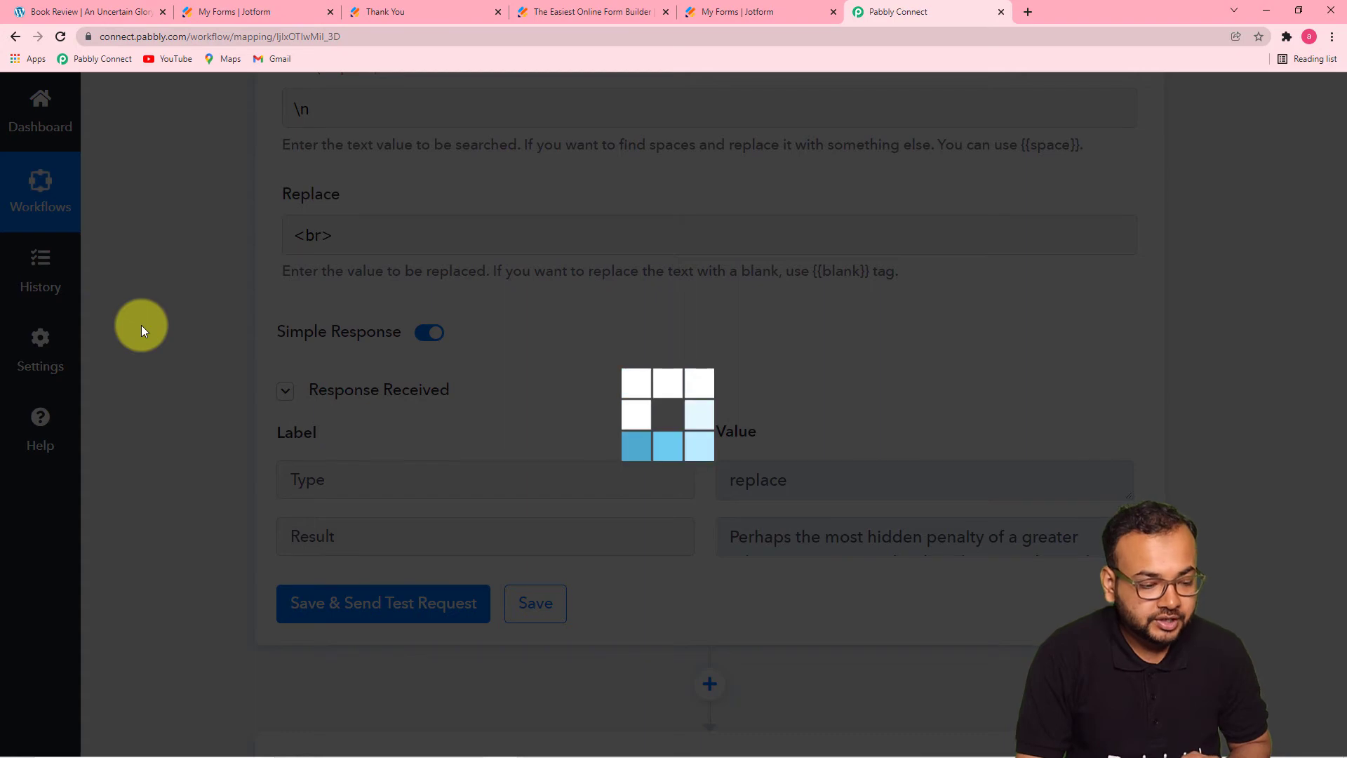
{"action": "scroll", "coordinate": [141, 325], "scroll_direction": "up", "scroll_amount": 1}
{"action": "scroll", "coordinate": [141, 326], "scroll_direction": "down", "scroll_amount": 7}
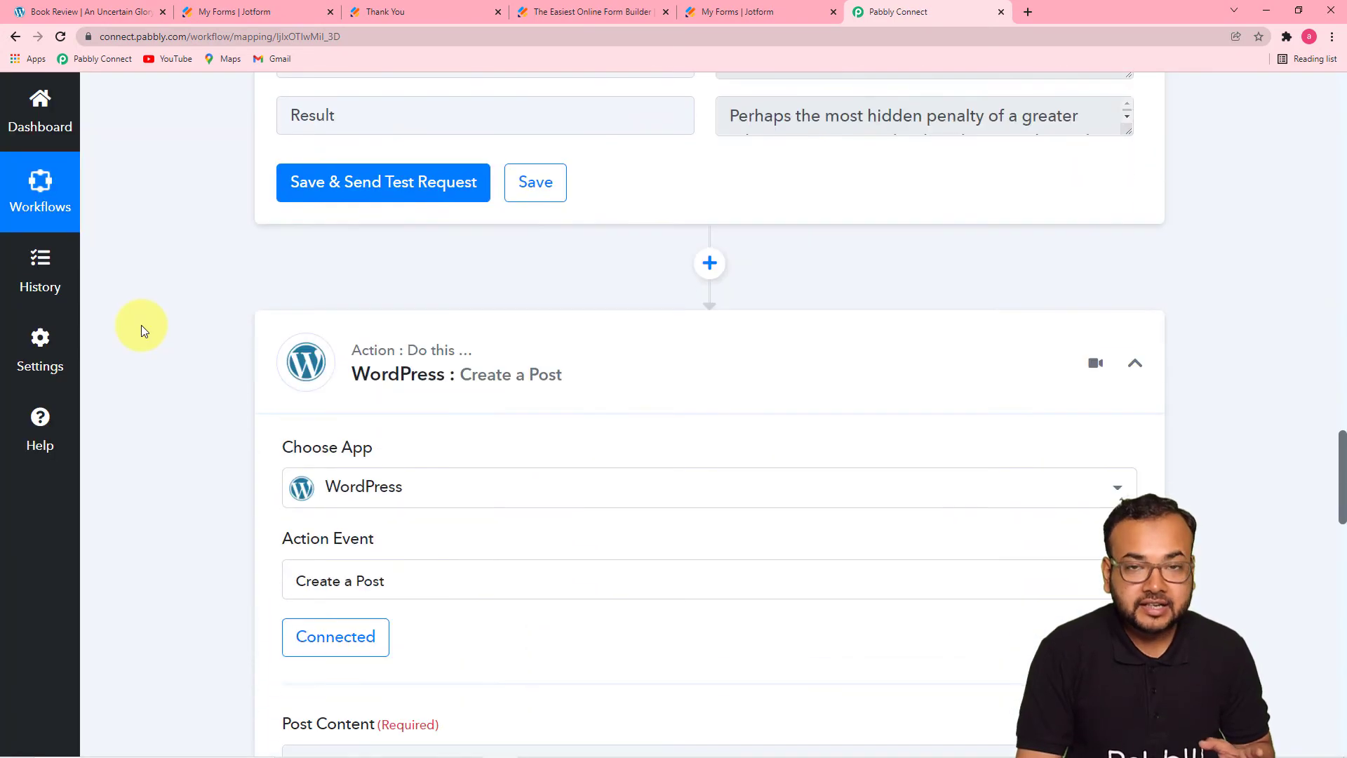
{"action": "left_click_drag", "start_coordinate": [1126, 130], "coordinate": [1127, 313]}
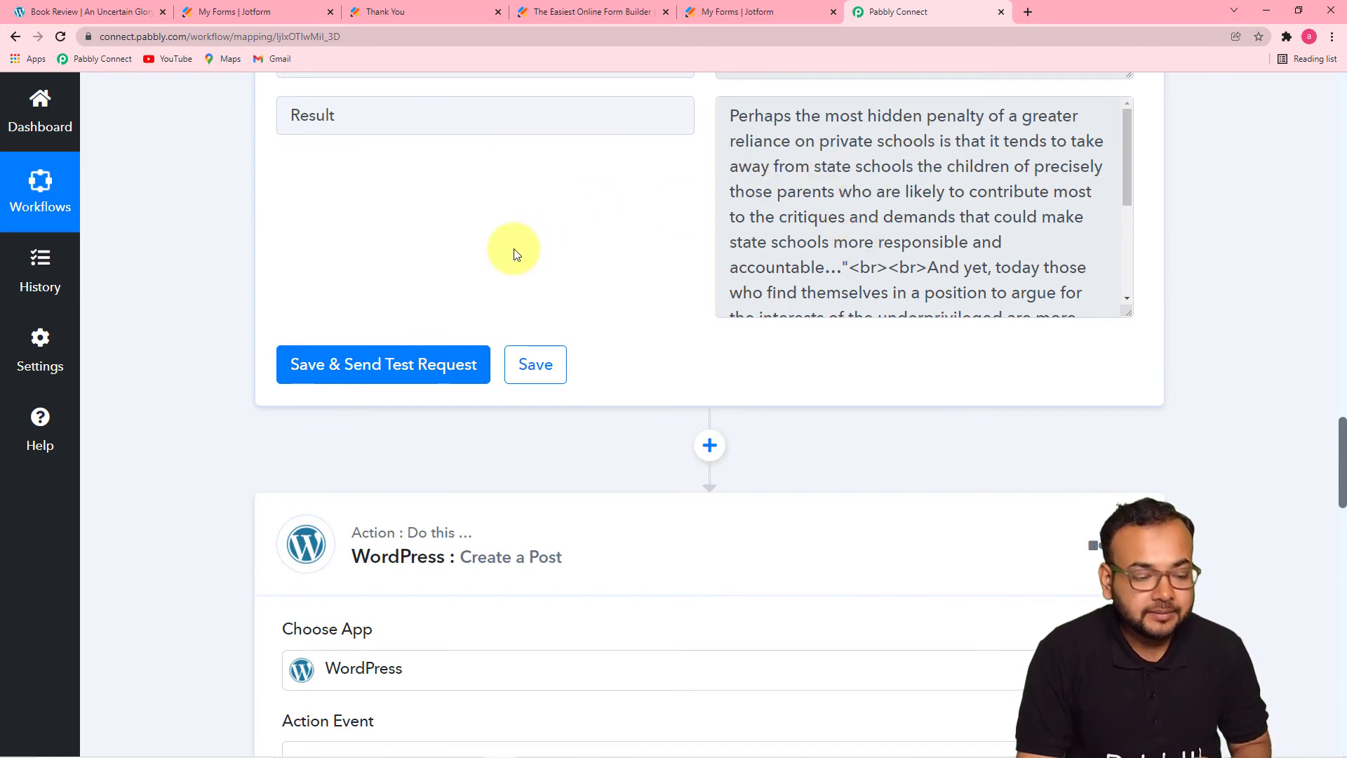
{"action": "scroll", "coordinate": [233, 357], "scroll_direction": "down", "scroll_amount": 1}
{"action": "scroll", "coordinate": [233, 356], "scroll_direction": "down", "scroll_amount": 6}
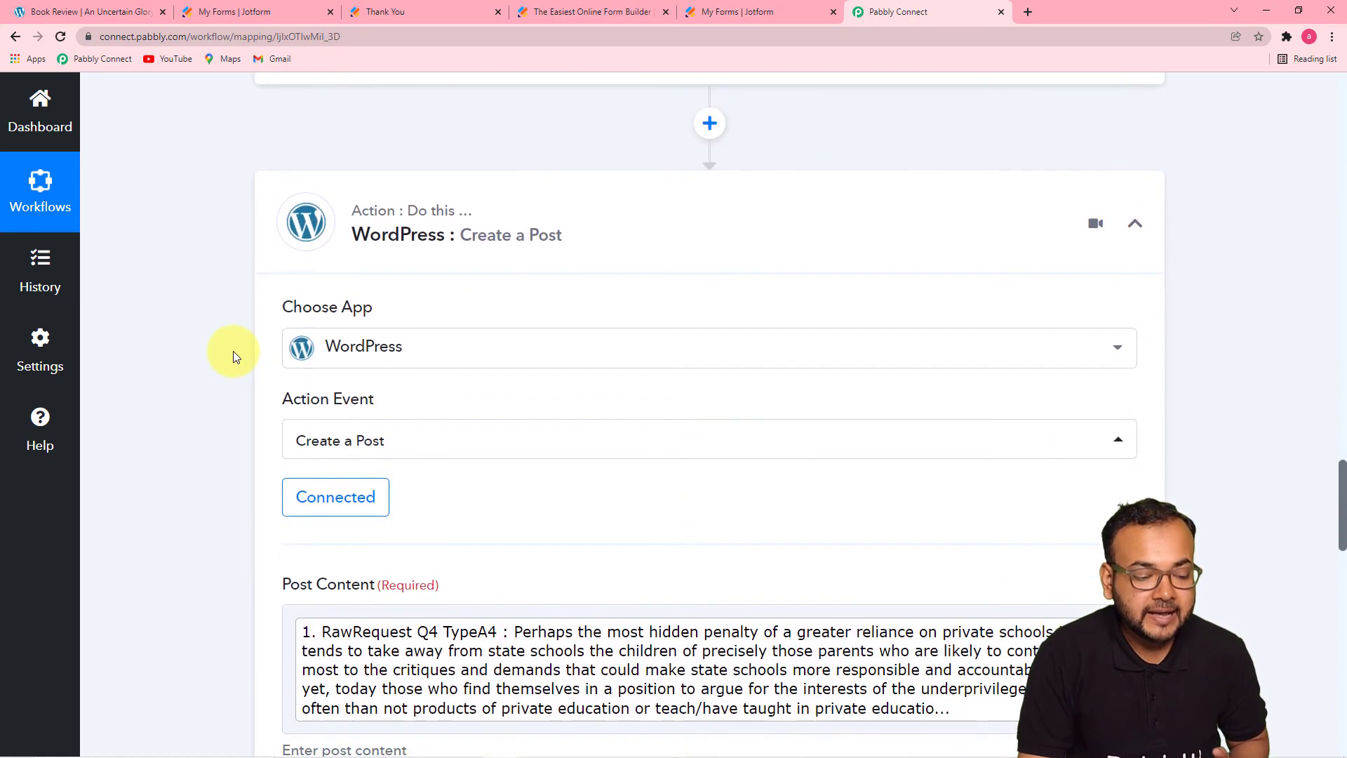
Replace the WordPress Post Content mapping with the Text Formatter's Result output
{"action": "scroll", "coordinate": [233, 351], "scroll_direction": "down", "scroll_amount": 2}
{"action": "scroll", "coordinate": [233, 351], "scroll_direction": "down", "scroll_amount": 2}
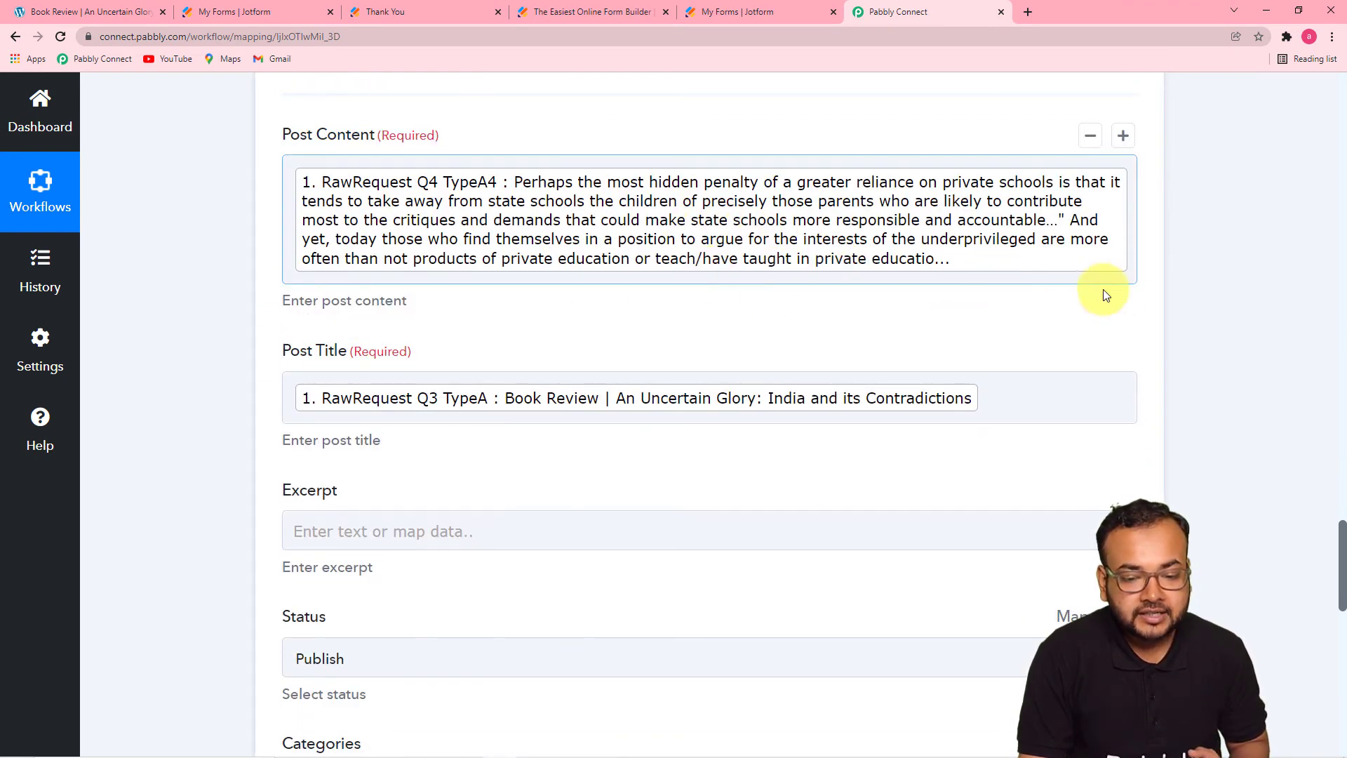
{"action": "left_click", "coordinate": [1126, 274]}
{"action": "key", "text": "BackSpace"}
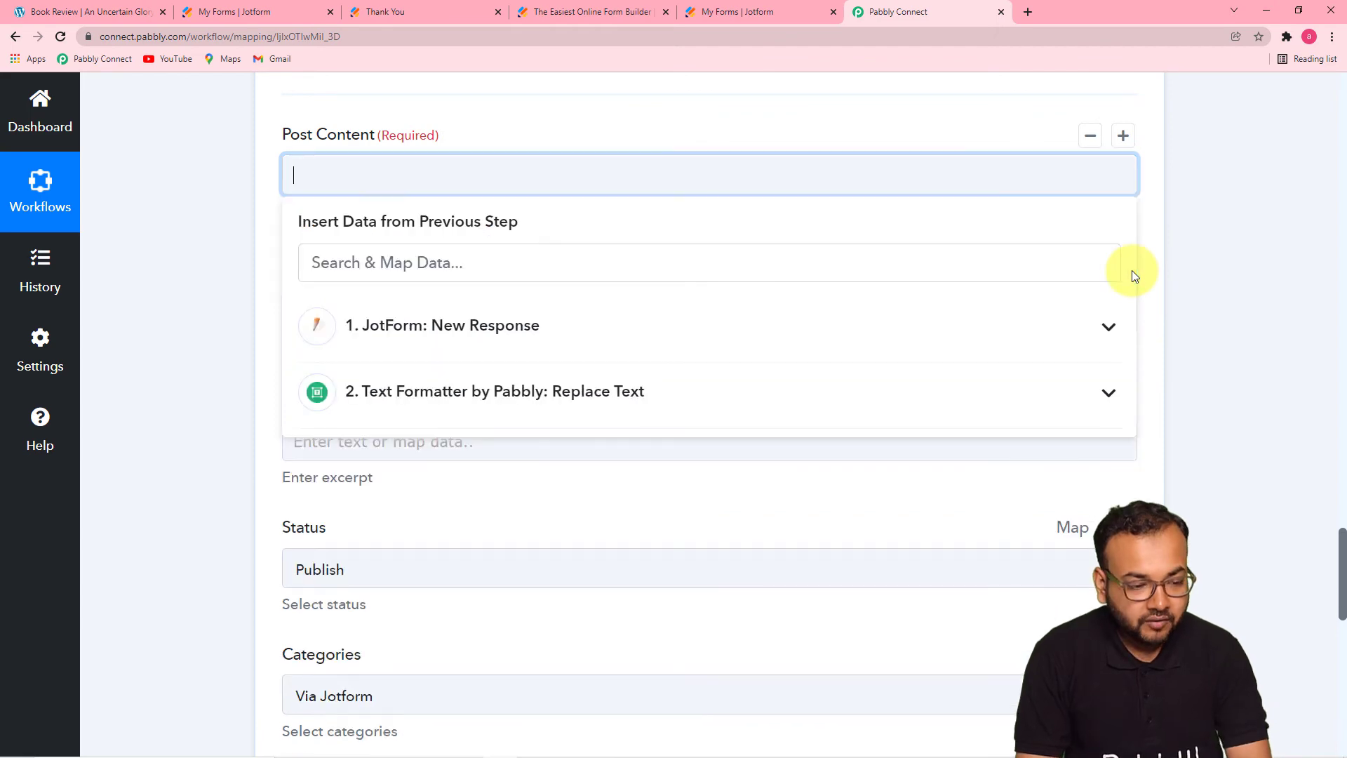
{"action": "scroll", "coordinate": [212, 226], "scroll_direction": "up", "scroll_amount": 9}
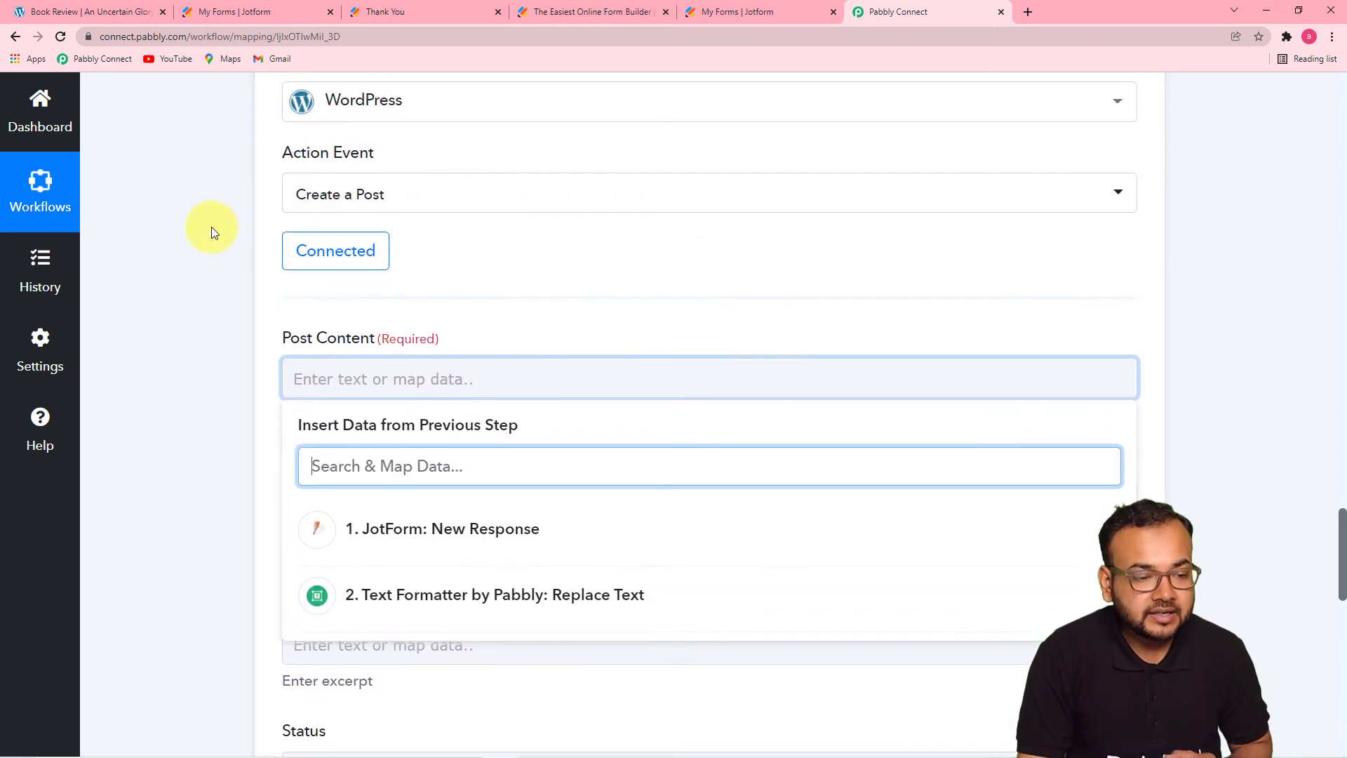
{"action": "scroll", "coordinate": [212, 226], "scroll_direction": "down", "scroll_amount": 9}
{"action": "scroll", "coordinate": [240, 210], "scroll_direction": "up", "scroll_amount": 1}
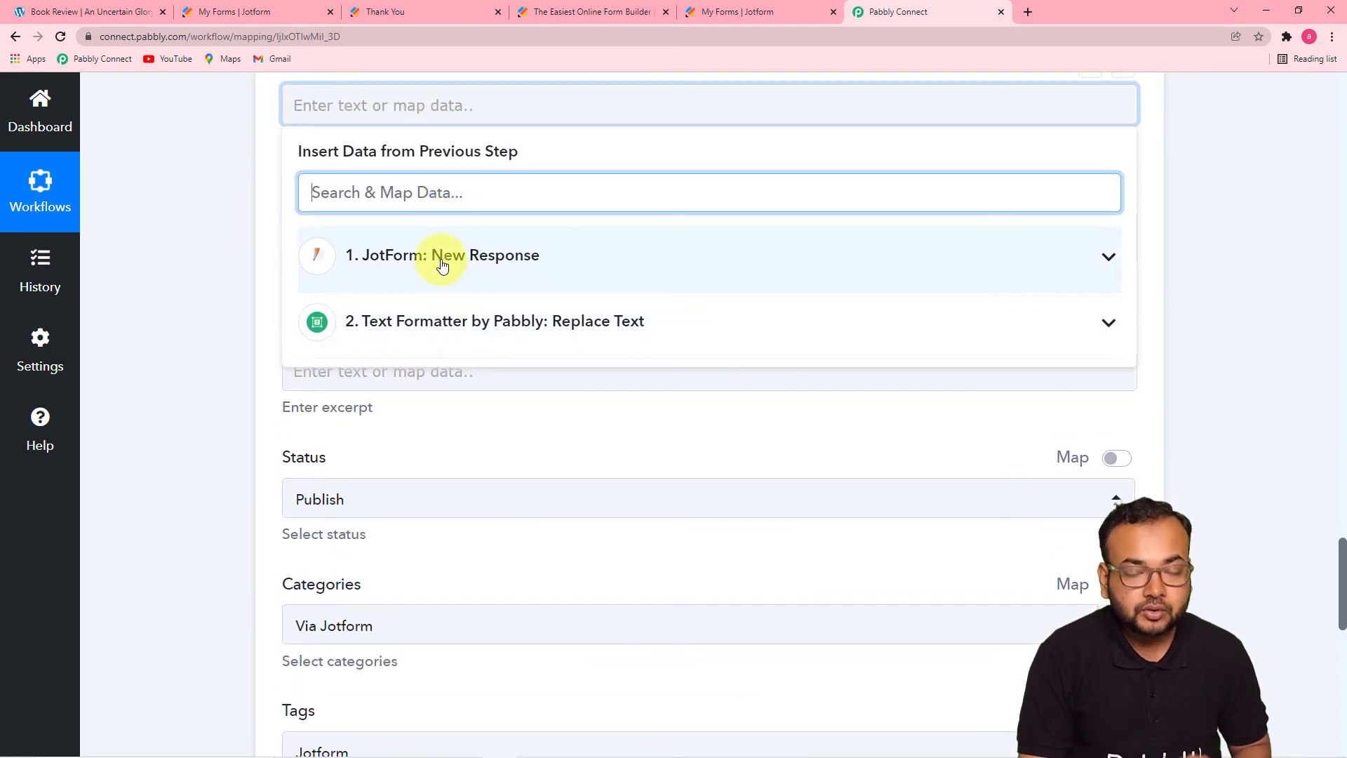
{"action": "left_click", "coordinate": [431, 338]}
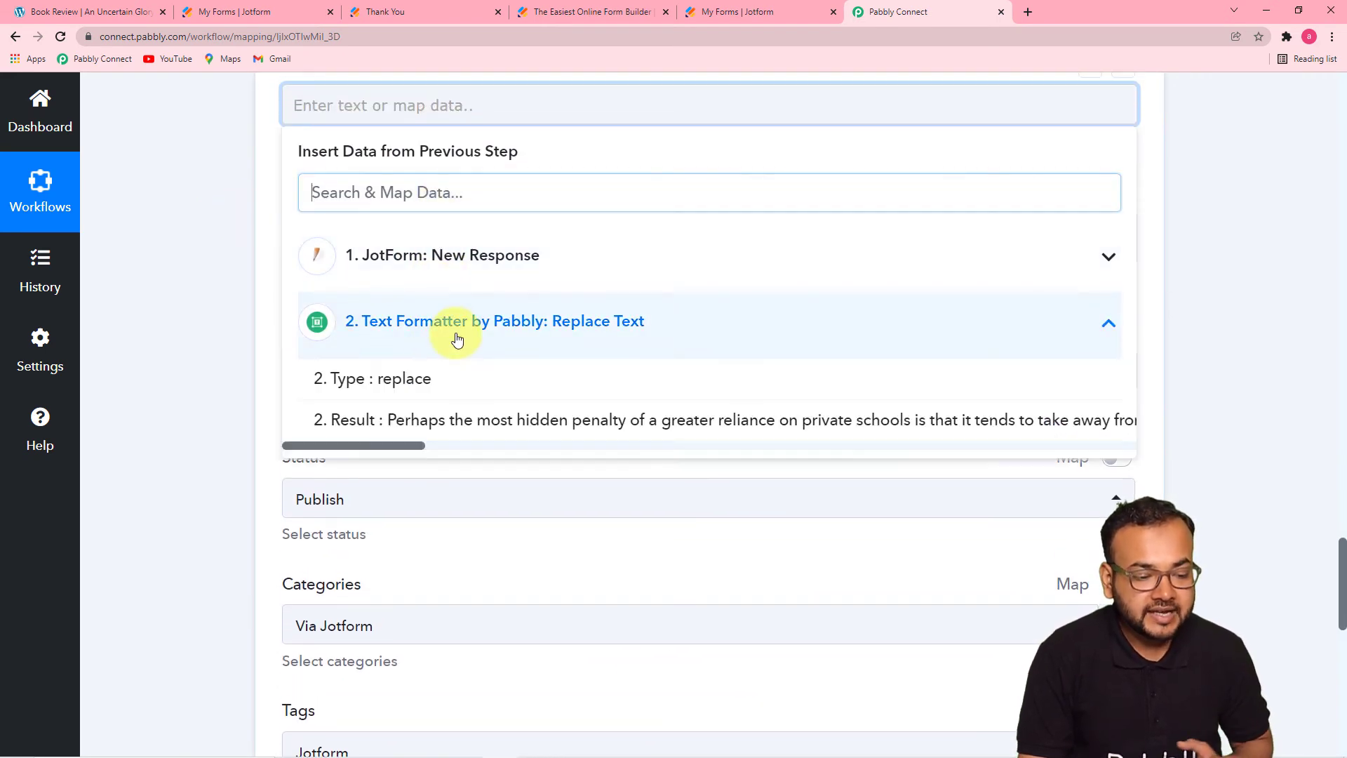
{"action": "left_click", "coordinate": [417, 421]}
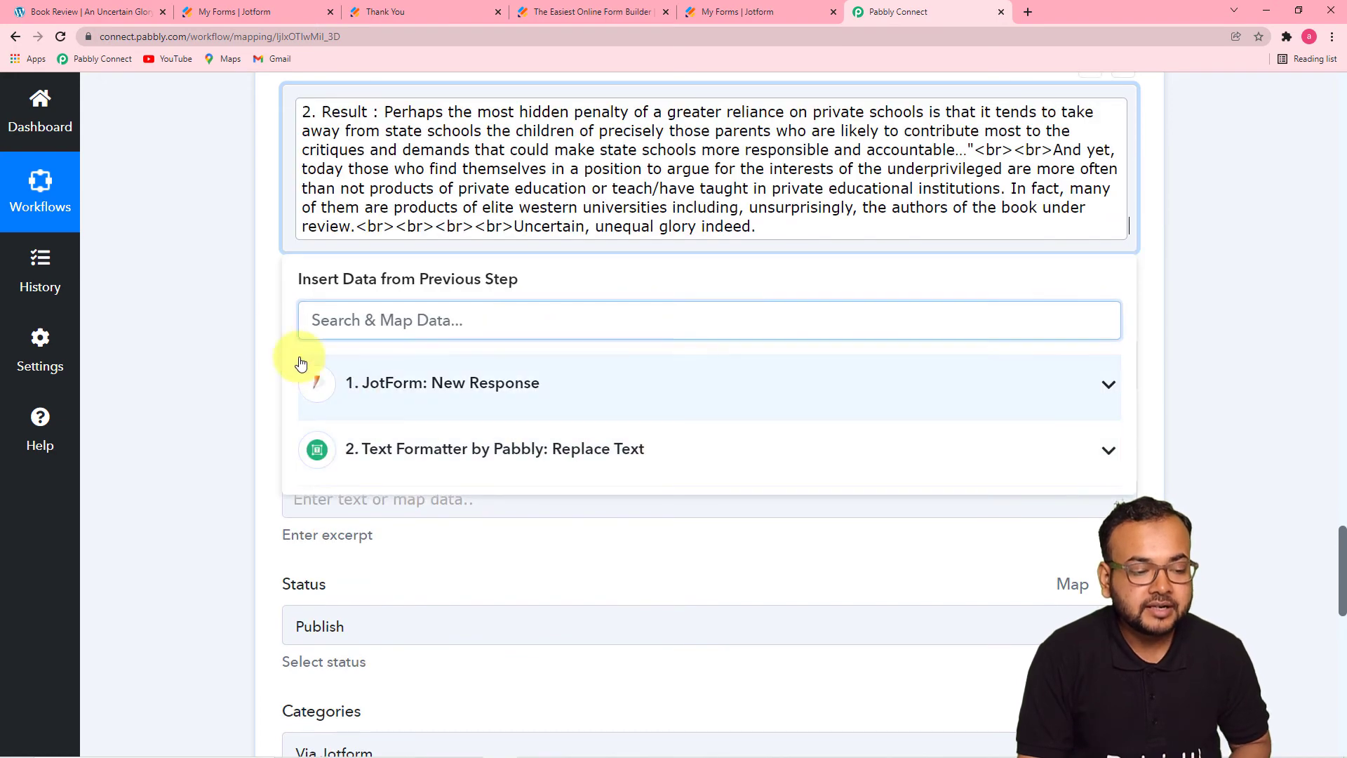
{"action": "left_click", "coordinate": [250, 318]}
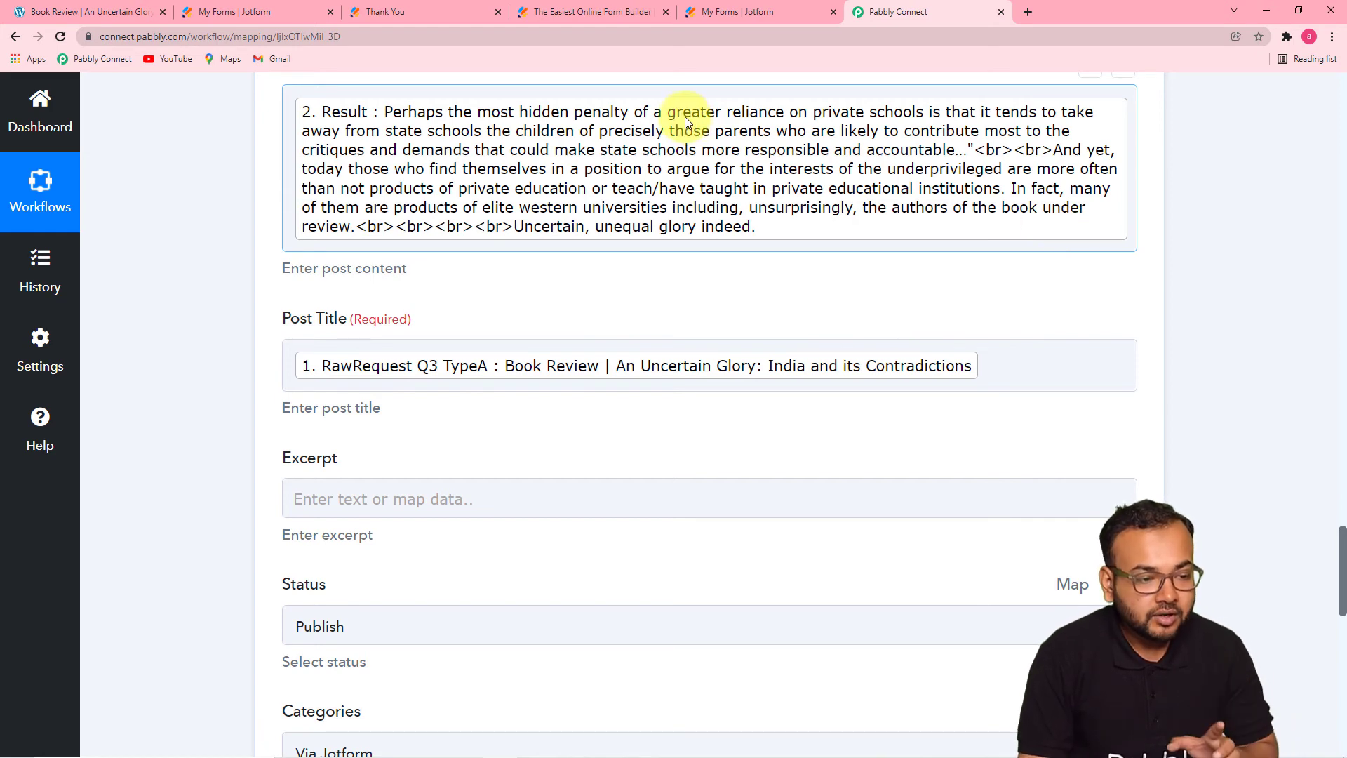
{"action": "left_click", "coordinate": [424, 15]}
Return to the Pabbly Connect workflow and scroll through the Jotform and Replace Text steps
{"action": "left_click", "coordinate": [258, 14]}
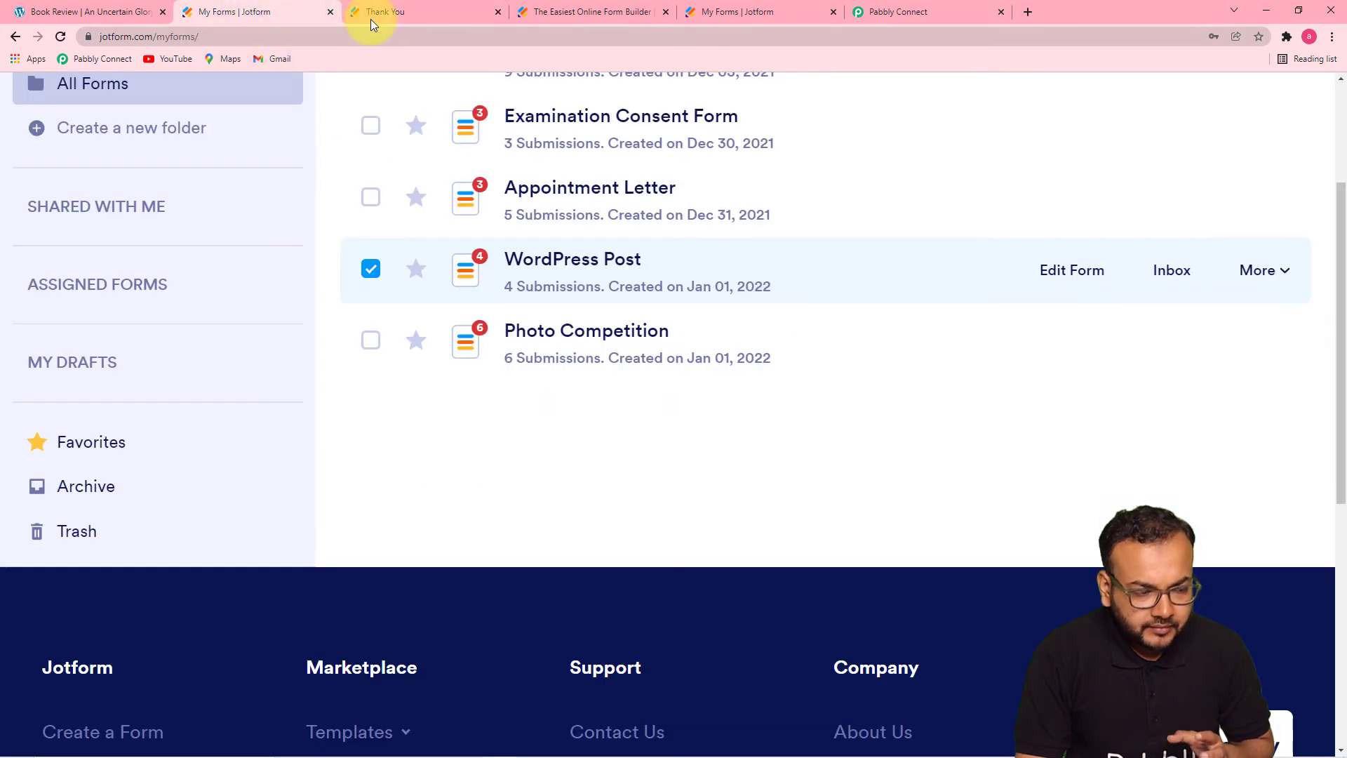
{"action": "left_click", "coordinate": [373, 15]}
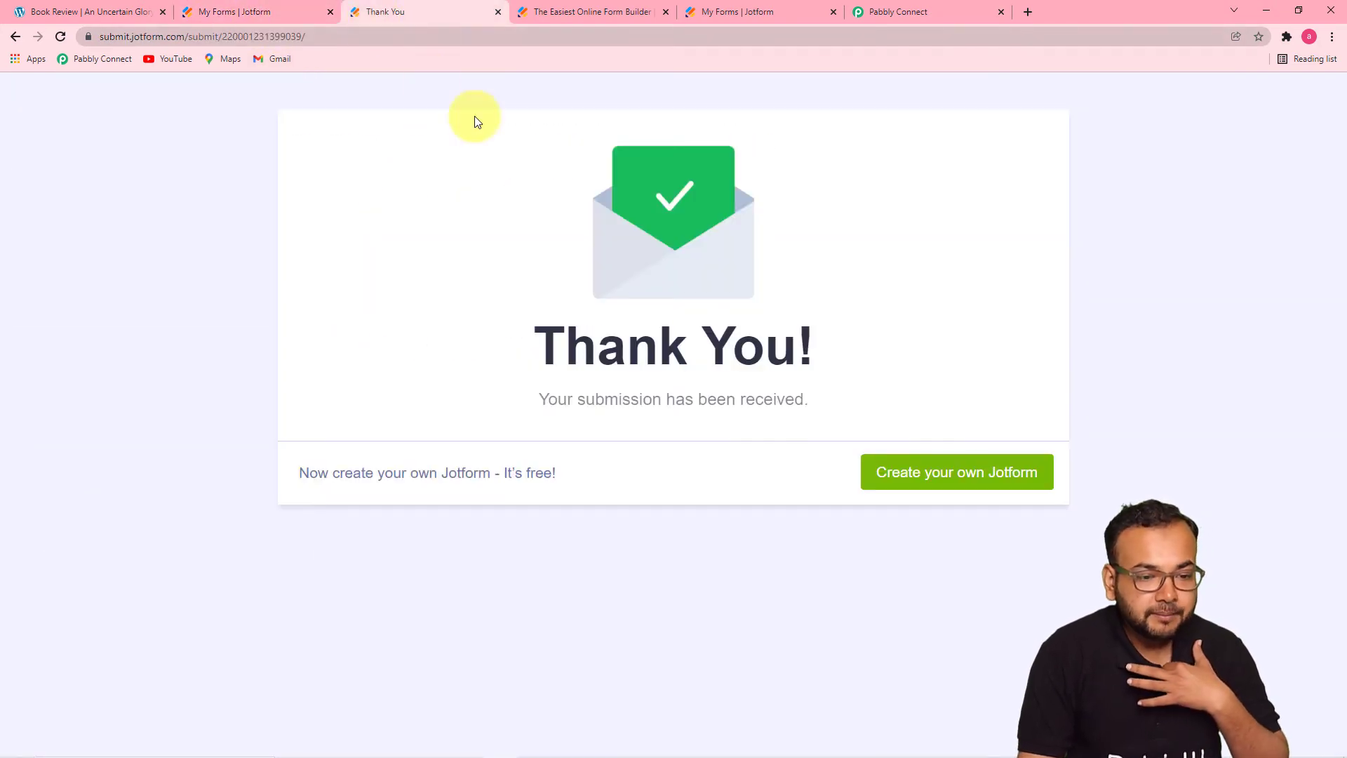
{"action": "left_click", "coordinate": [902, 15]}
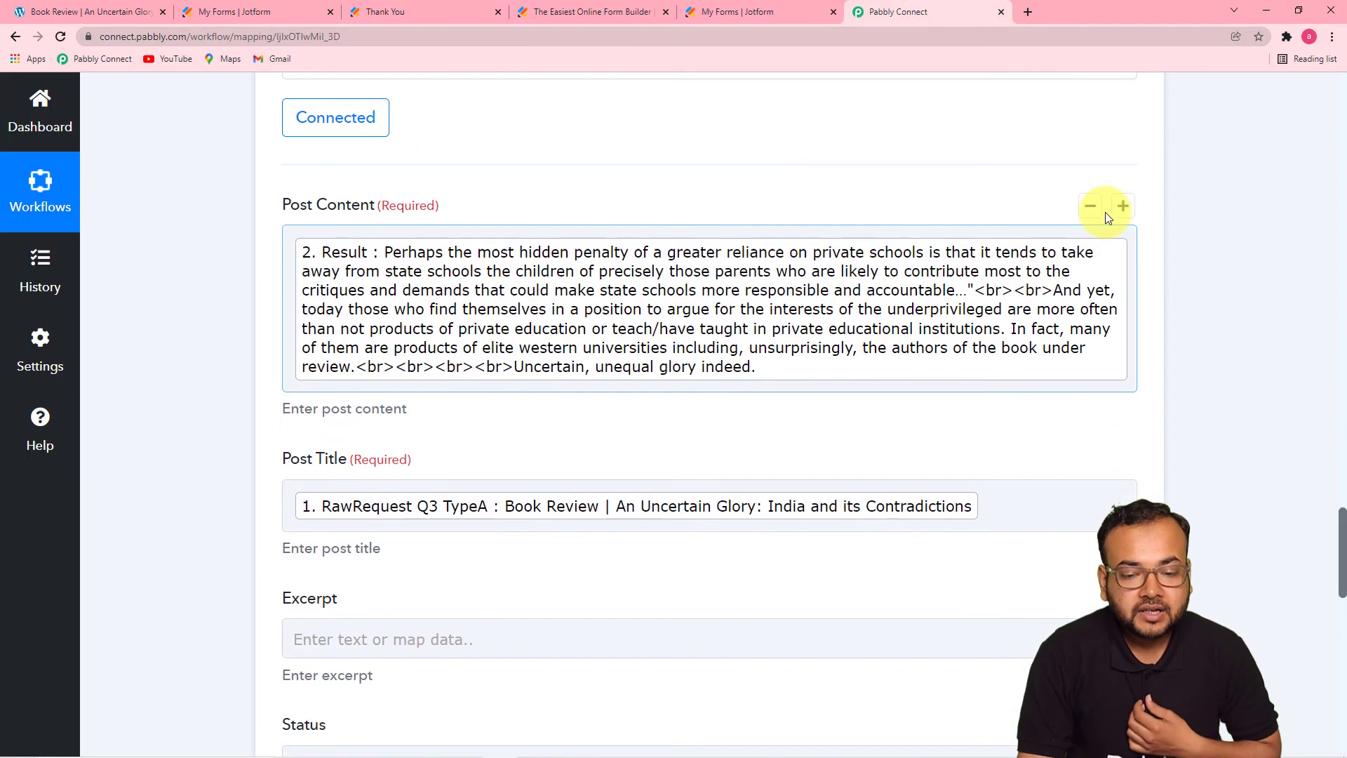
{"action": "scroll", "coordinate": [1105, 212], "scroll_direction": "up", "scroll_amount": 10}
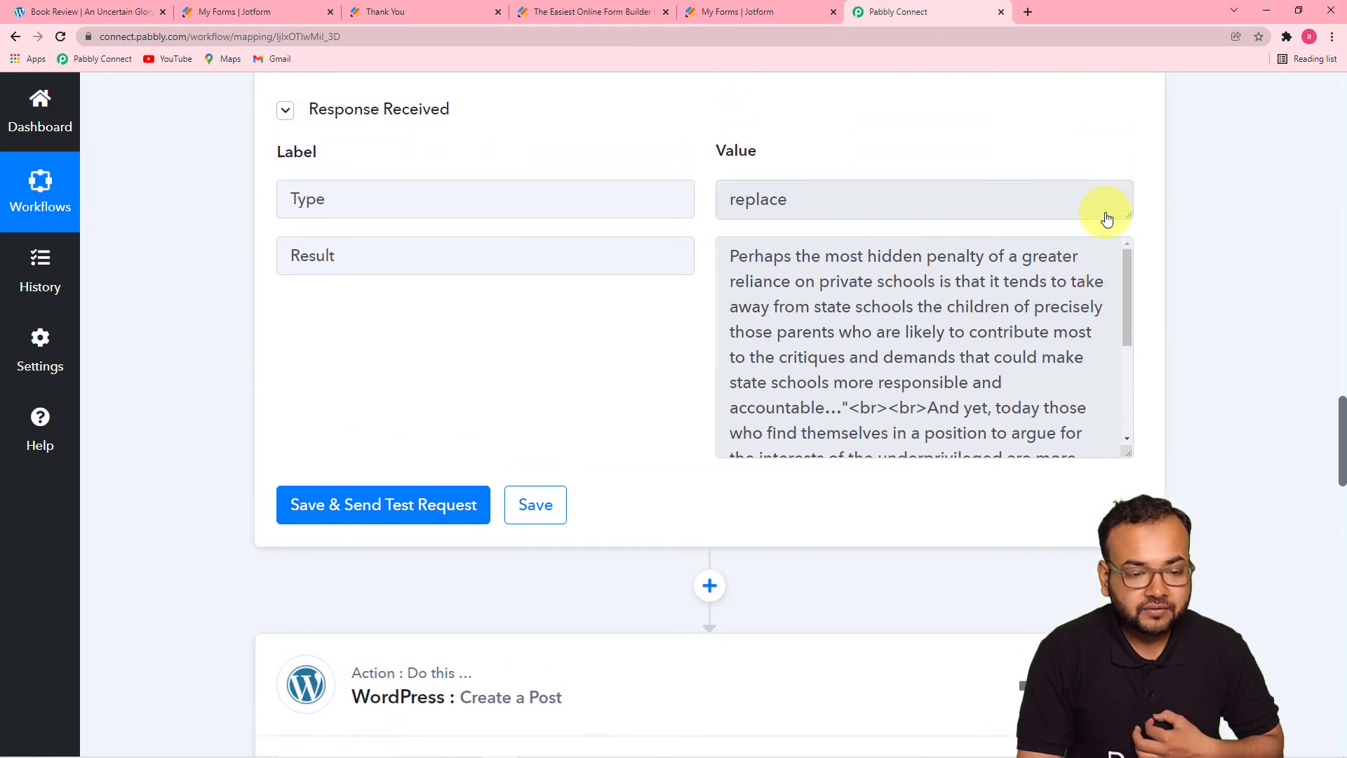
{"action": "scroll", "coordinate": [1107, 219], "scroll_direction": "up", "scroll_amount": 10}
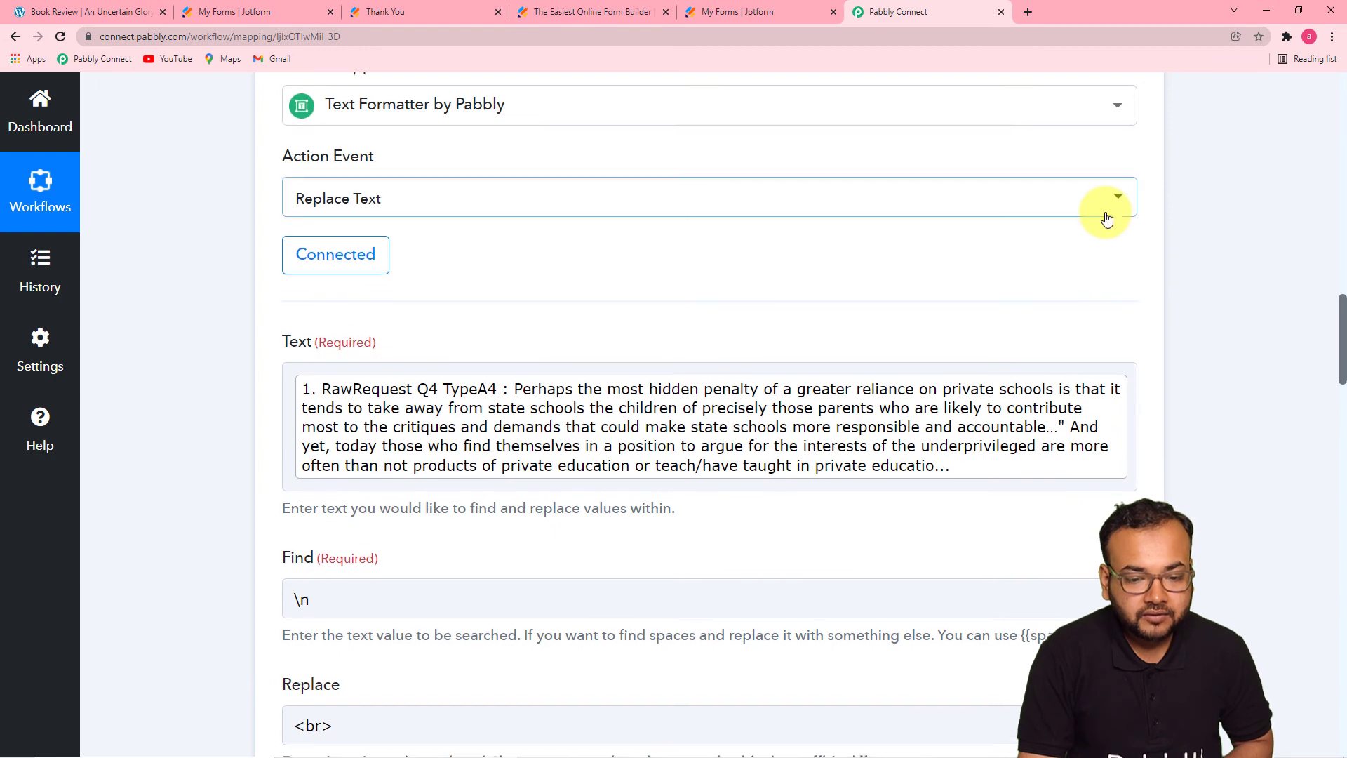
{"action": "scroll", "coordinate": [1106, 219], "scroll_direction": "up", "scroll_amount": 10}
{"action": "scroll", "coordinate": [778, 236], "scroll_direction": "down", "scroll_amount": 5}
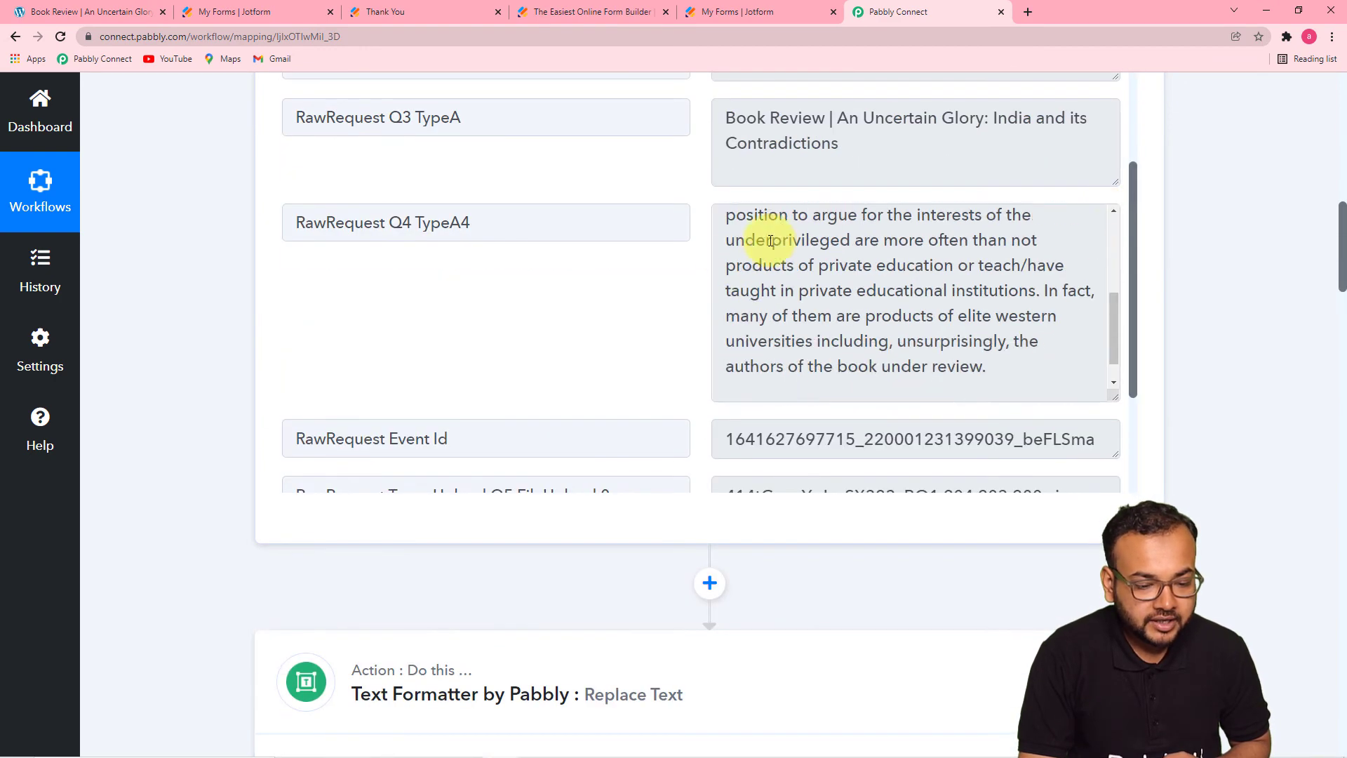
{"action": "scroll", "coordinate": [634, 298], "scroll_direction": "down", "scroll_amount": 3}
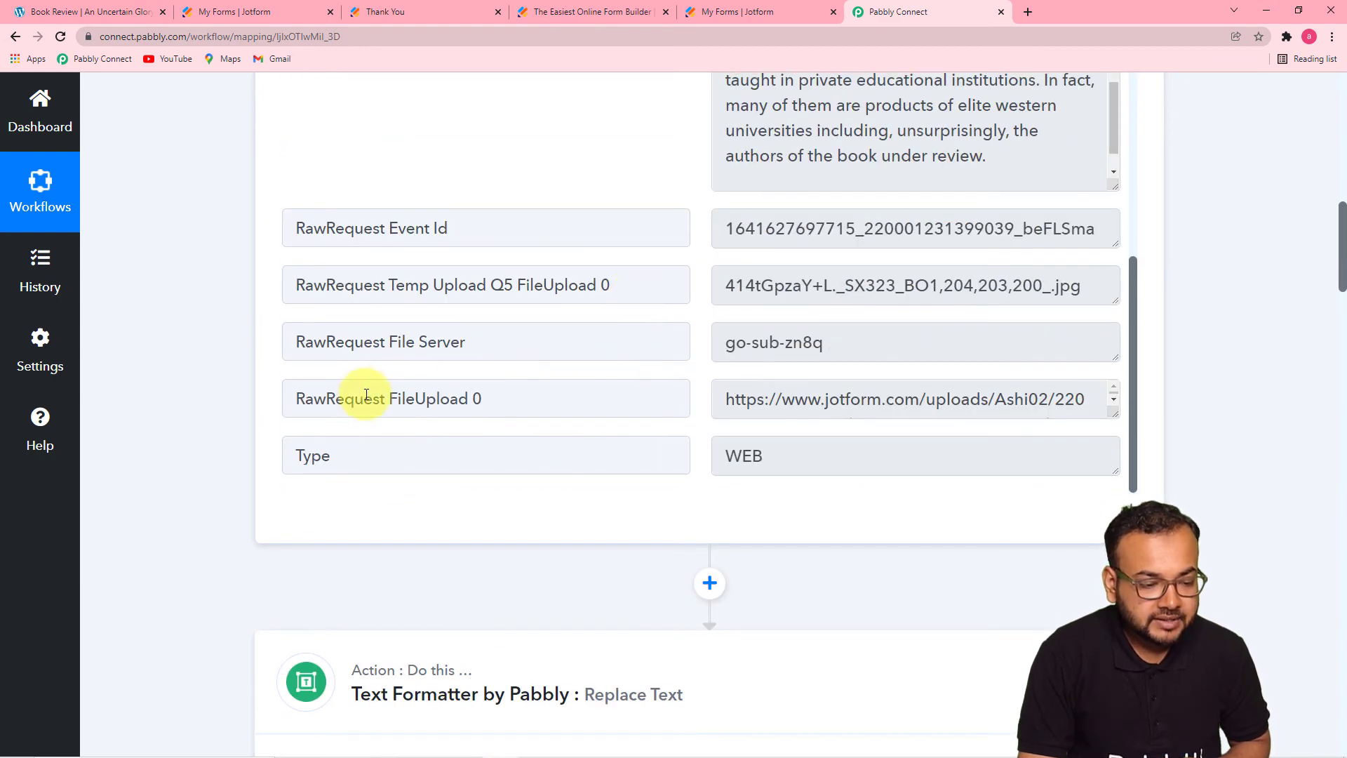
{"action": "left_click_drag", "start_coordinate": [1109, 412], "coordinate": [1119, 505]}
{"action": "scroll", "coordinate": [908, 408], "scroll_direction": "up", "scroll_amount": 1}
{"action": "scroll", "coordinate": [909, 408], "scroll_direction": "down", "scroll_amount": 2}
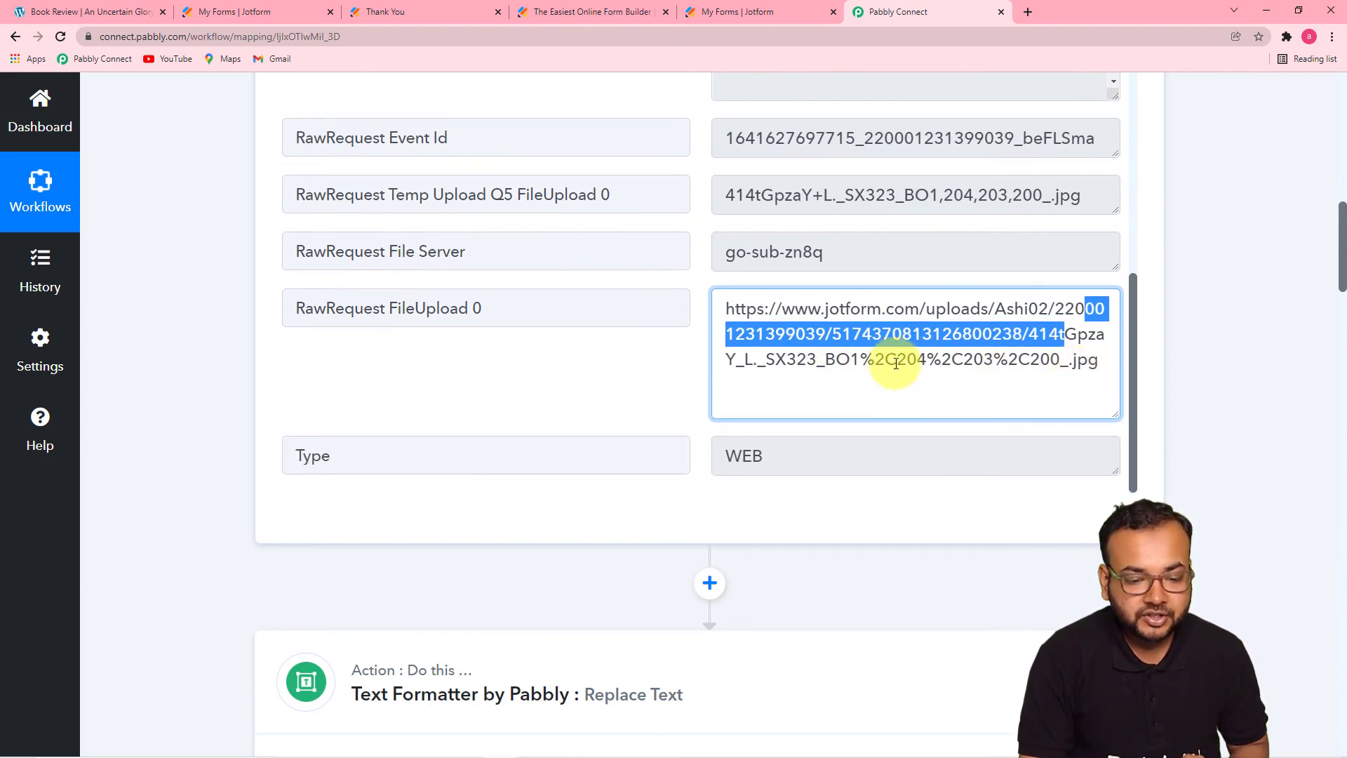
{"action": "scroll", "coordinate": [163, 341], "scroll_direction": "down", "scroll_amount": 1}
{"action": "scroll", "coordinate": [161, 338], "scroll_direction": "down", "scroll_amount": 4}
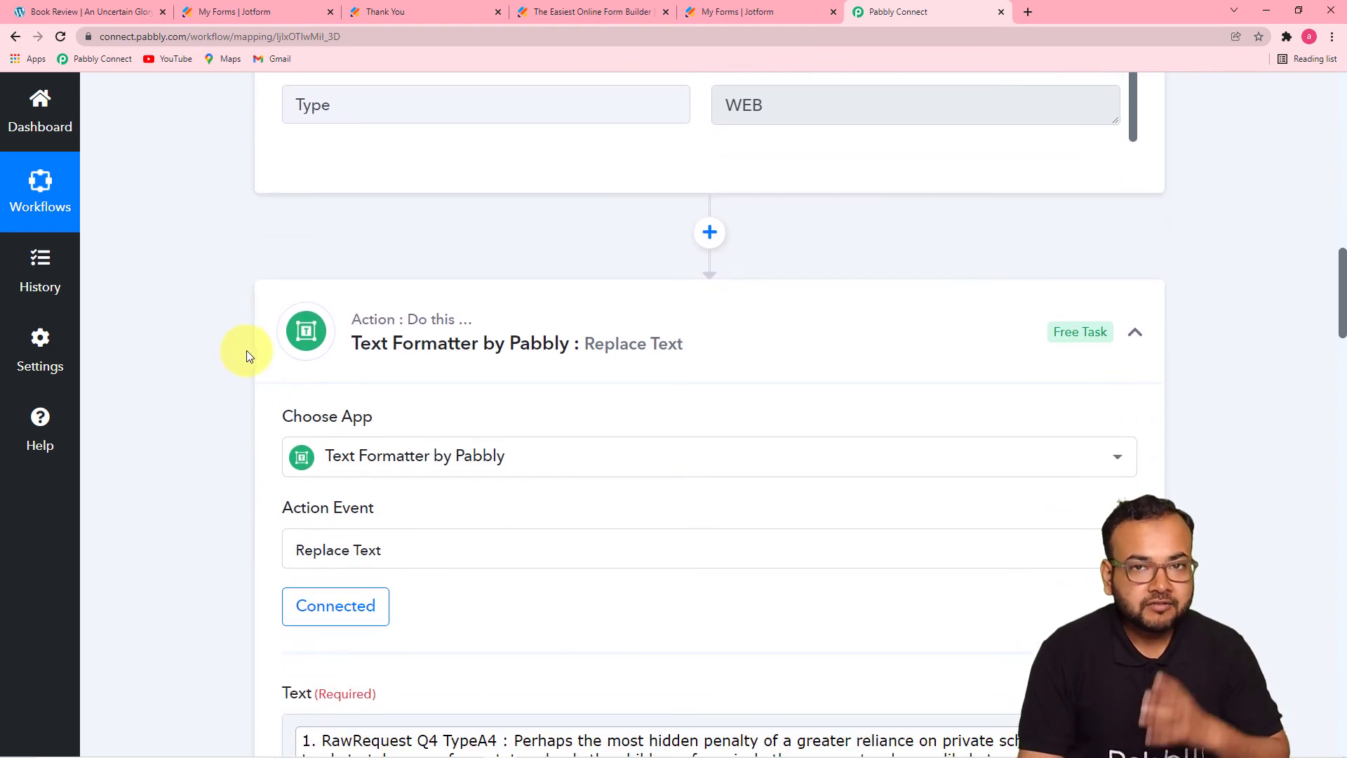
{"action": "scroll", "coordinate": [200, 371], "scroll_direction": "down", "scroll_amount": 5}
{"action": "scroll", "coordinate": [200, 372], "scroll_direction": "down", "scroll_amount": 3}
Inspect the replace step's input text, then open the WordPress Post Content field
{"action": "left_click", "coordinate": [1131, 196]}
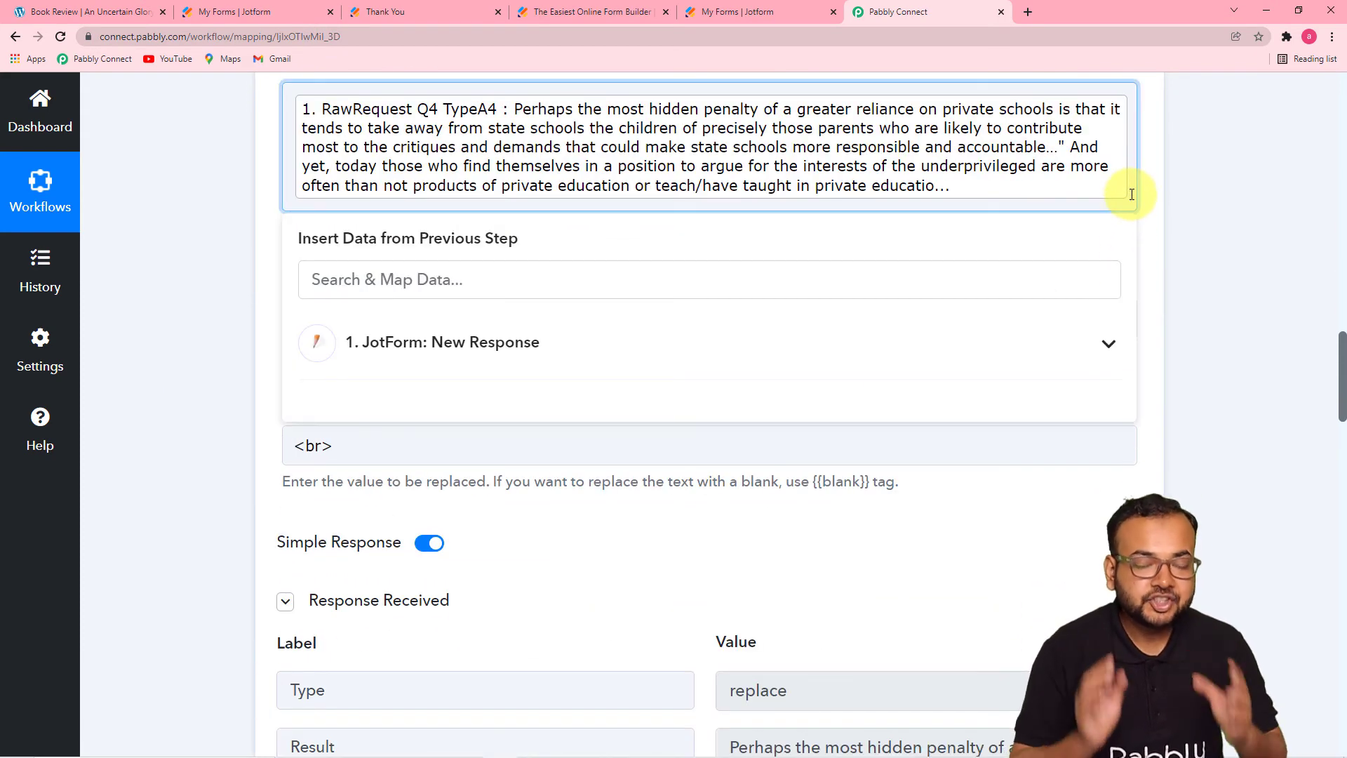
{"action": "scroll", "coordinate": [1131, 195], "scroll_direction": "up", "scroll_amount": 4}
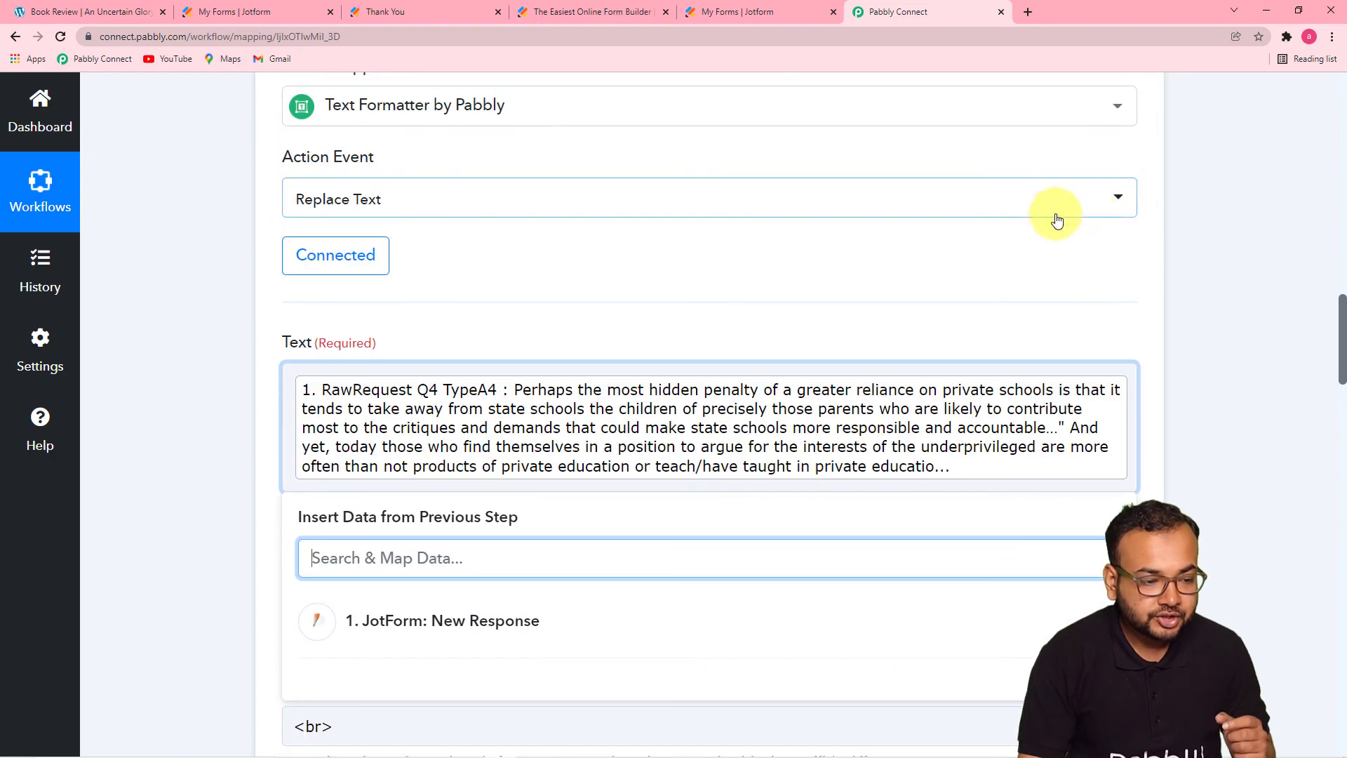
{"action": "left_click", "coordinate": [233, 298]}
{"action": "scroll", "coordinate": [234, 298], "scroll_direction": "down", "scroll_amount": 12}
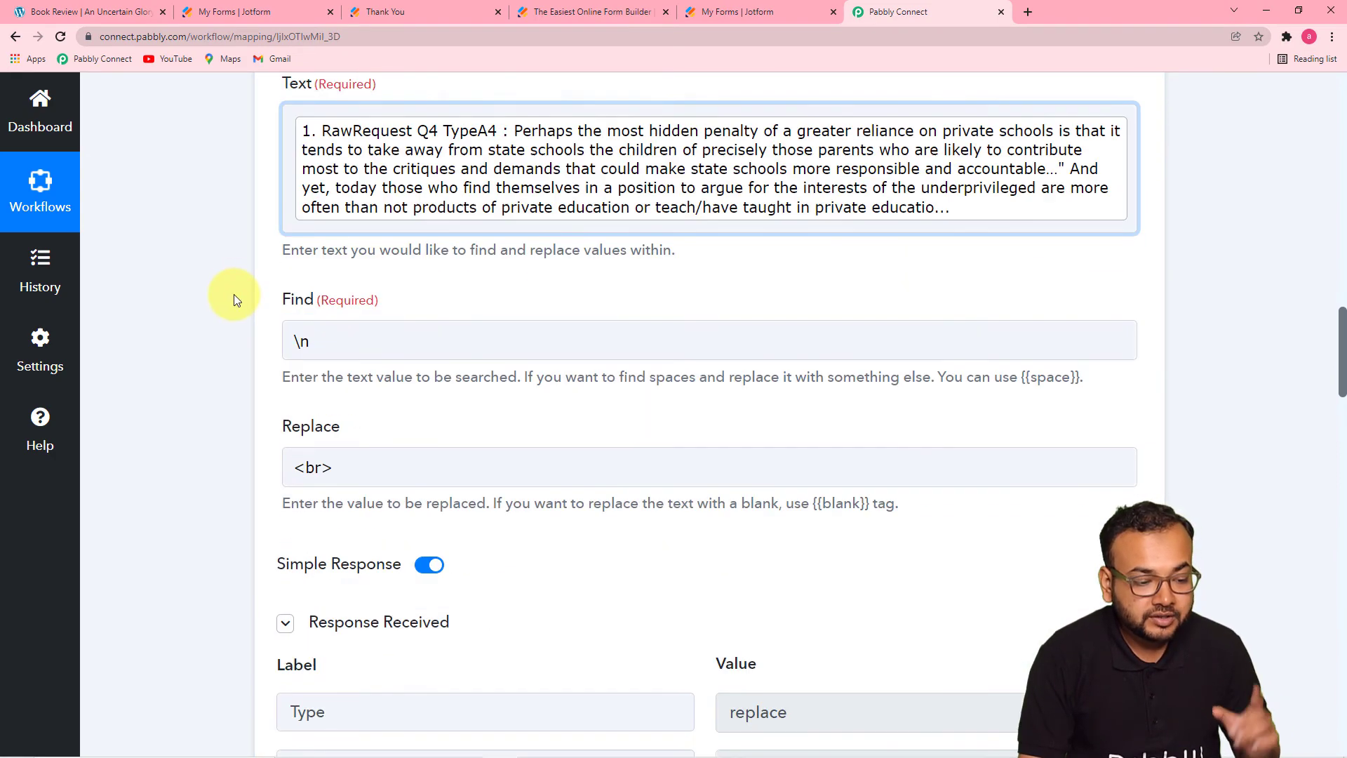
{"action": "scroll", "coordinate": [234, 299], "scroll_direction": "down", "scroll_amount": 7}
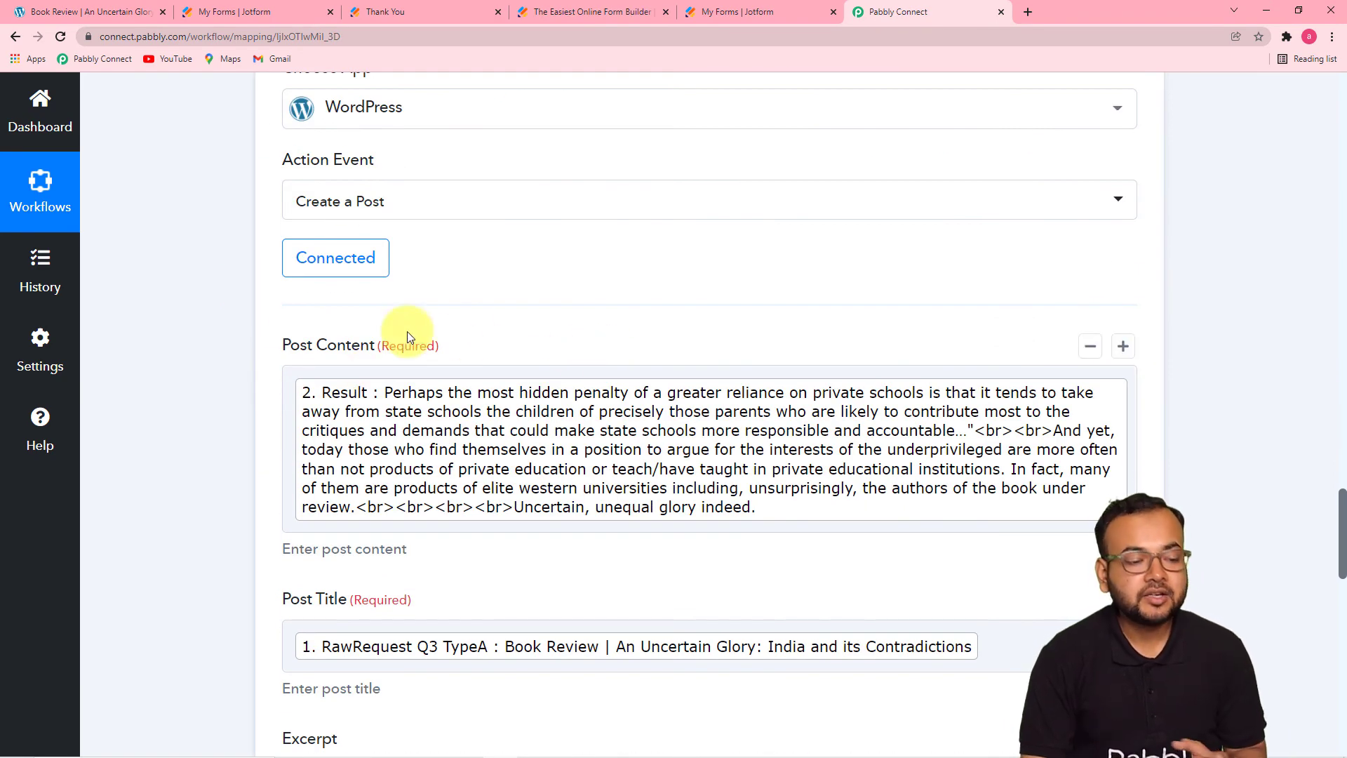
{"action": "left_click", "coordinate": [336, 392]}
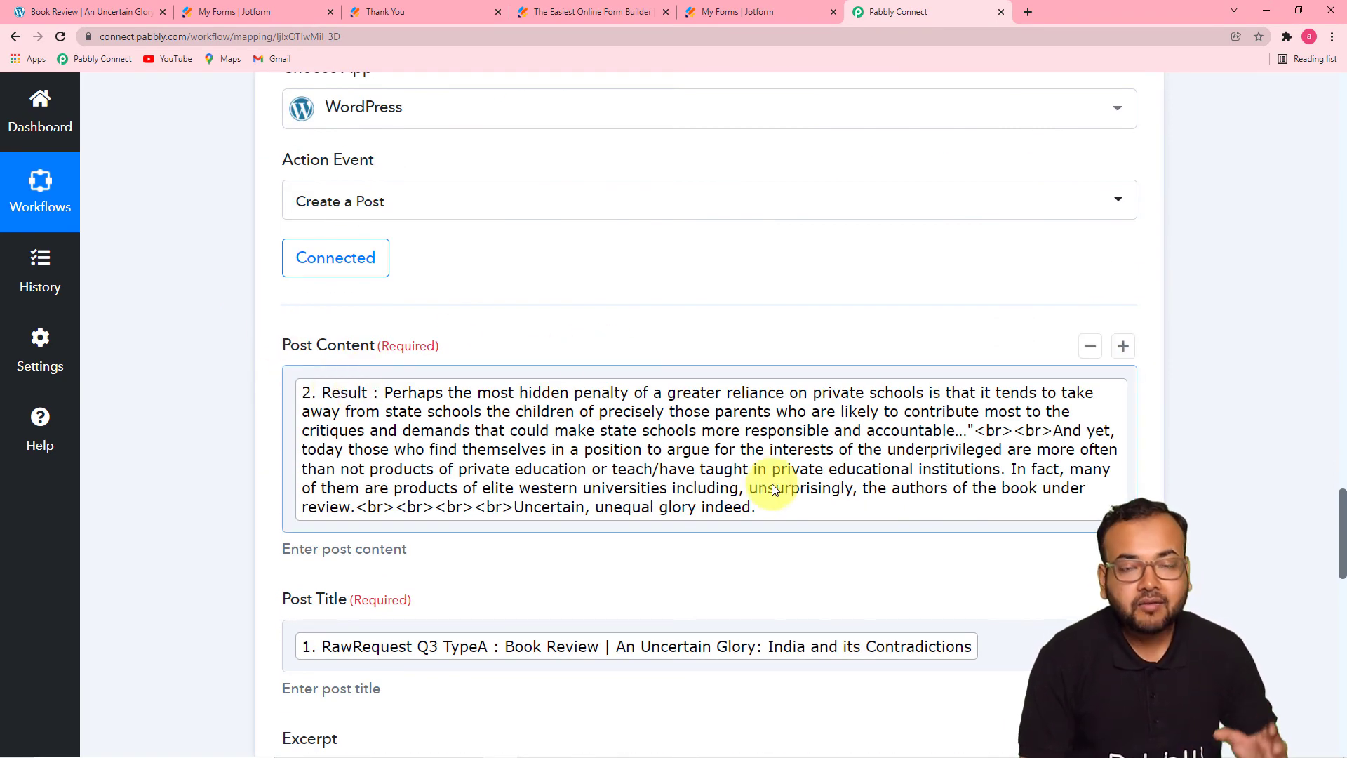
{"action": "scroll", "coordinate": [772, 485], "scroll_direction": "down", "scroll_amount": 2}
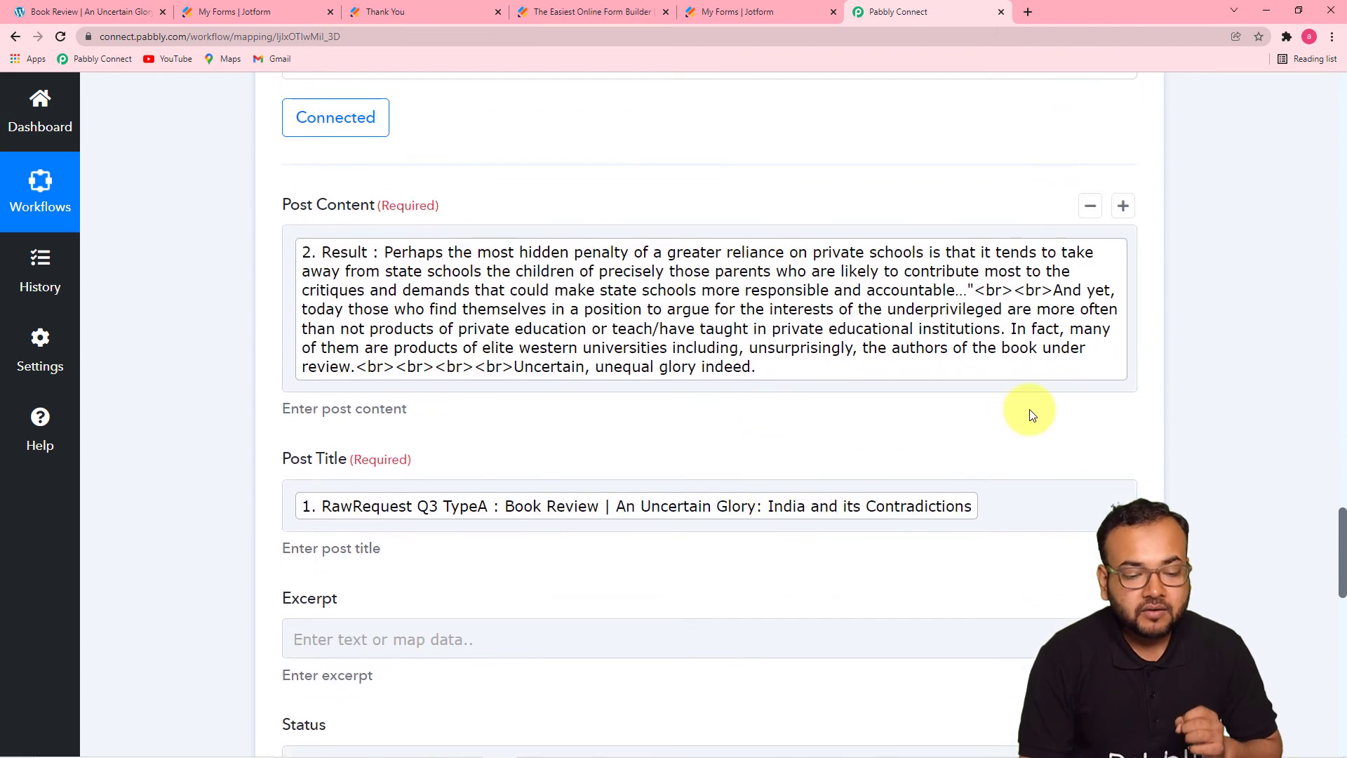
On a new Post Content line, add an image tag sourcing the Jotform RawRequest FileUpload 0 URL
{"action": "left_click", "coordinate": [1131, 369]}
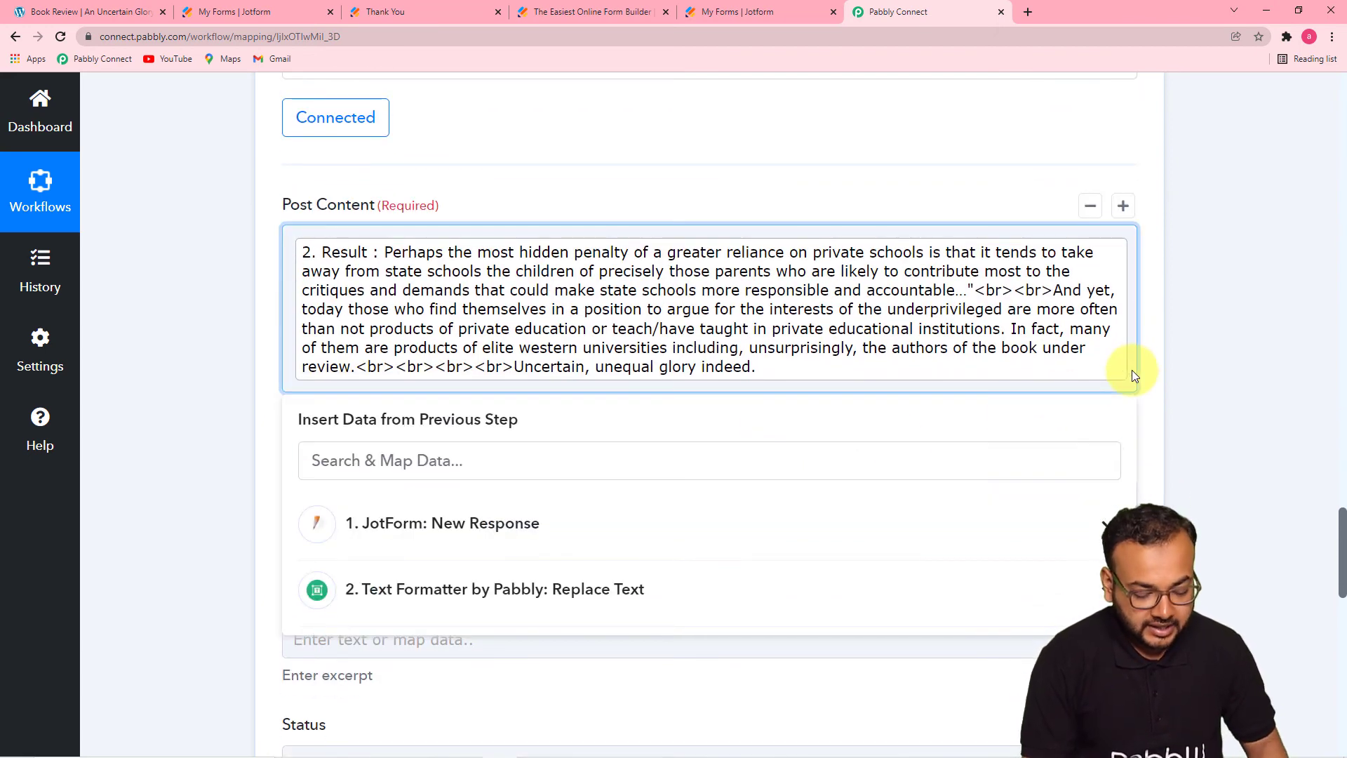
{"action": "key", "text": "Return"}
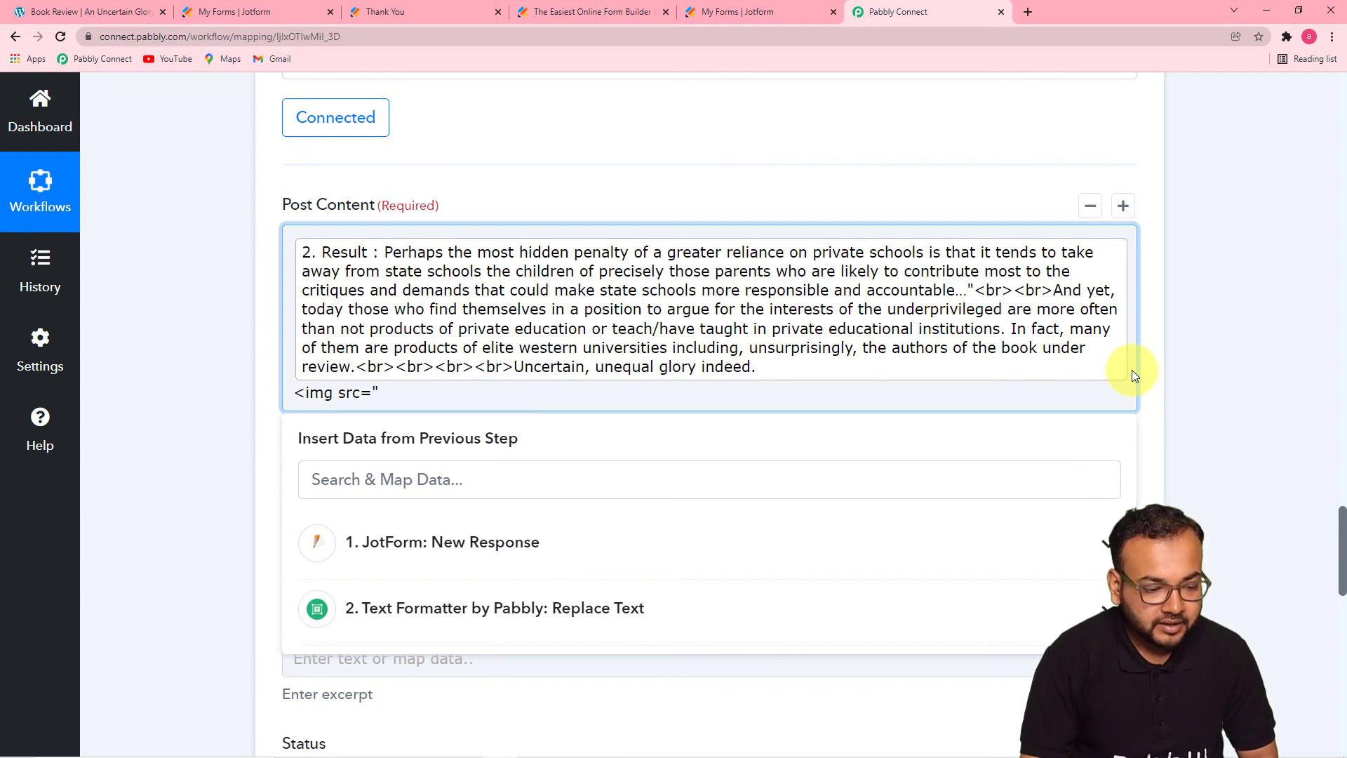
{"action": "left_click", "coordinate": [807, 468]}
{"action": "scroll", "coordinate": [767, 457], "scroll_direction": "up", "scroll_amount": 1}
{"action": "scroll", "coordinate": [234, 379], "scroll_direction": "down", "scroll_amount": 1}
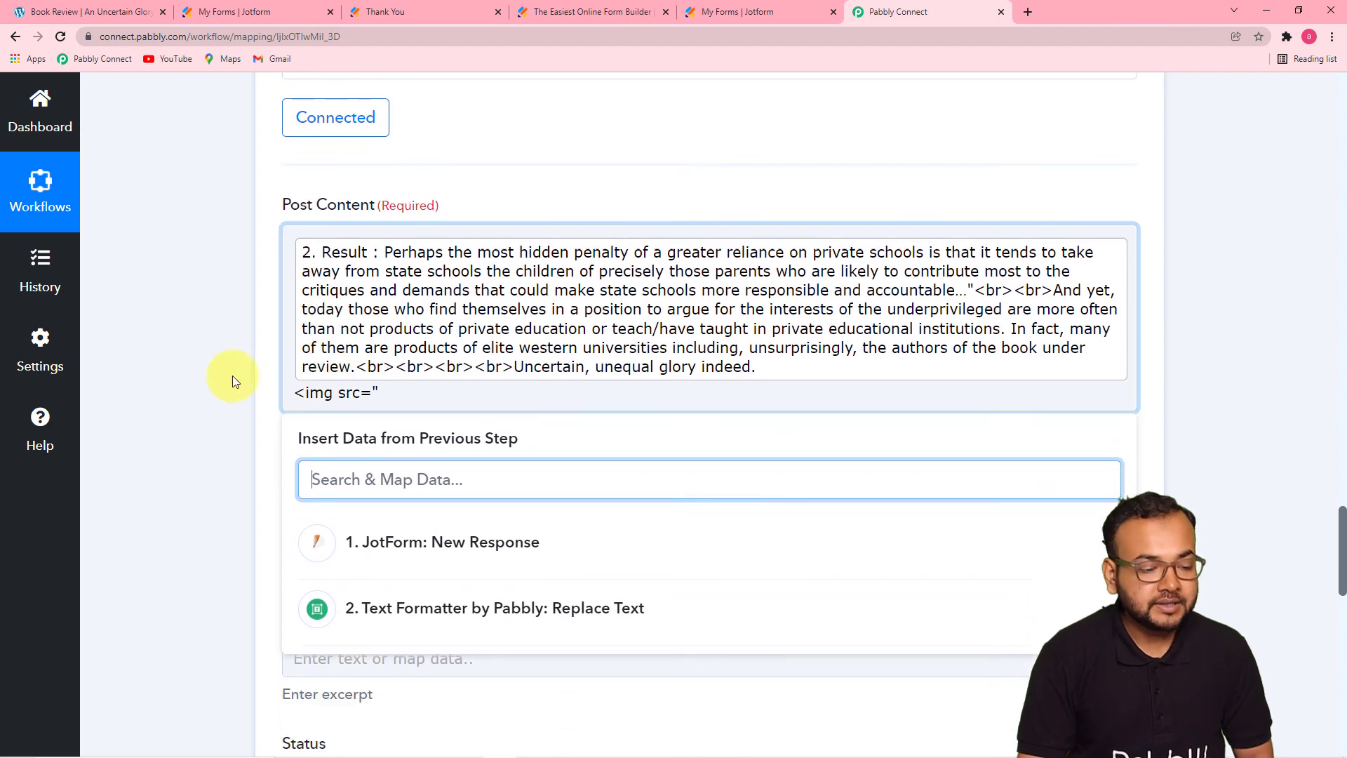
{"action": "scroll", "coordinate": [234, 381], "scroll_direction": "down", "scroll_amount": 5}
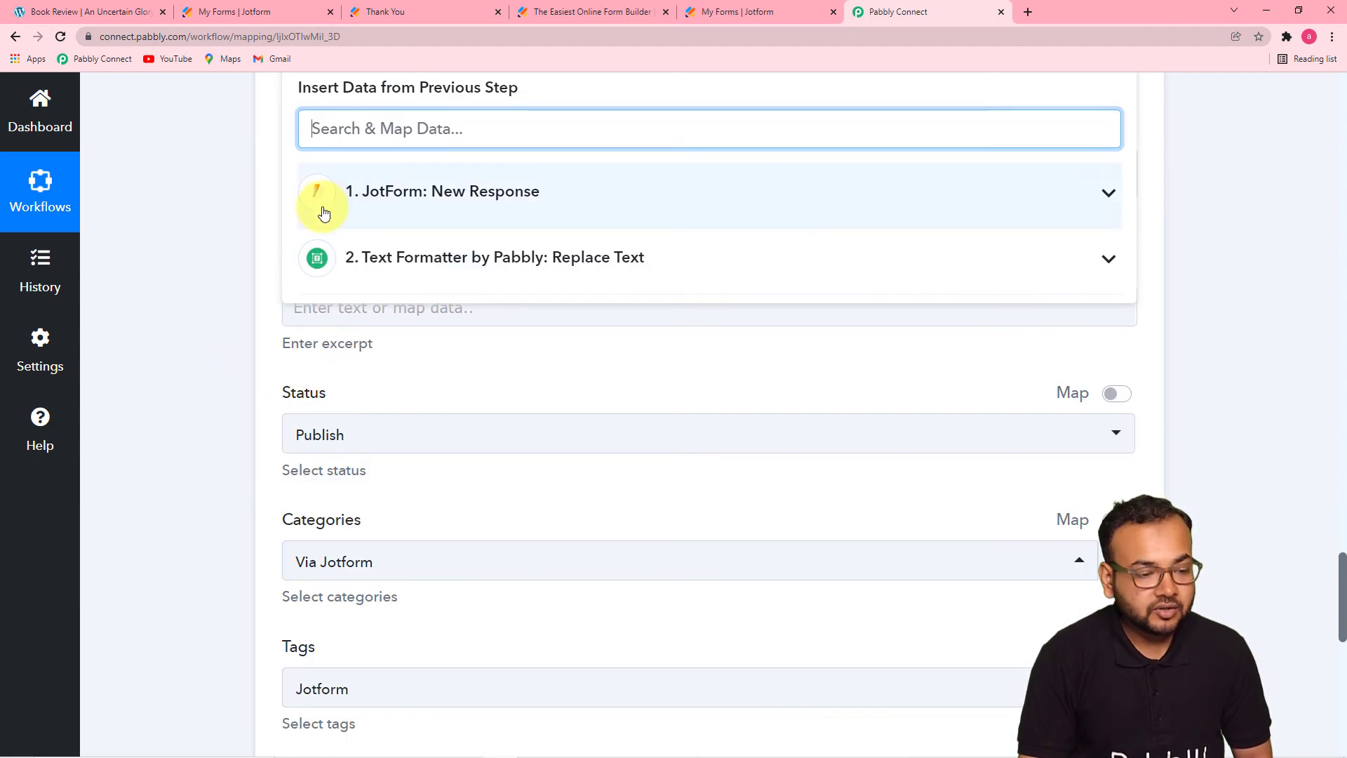
{"action": "left_click", "coordinate": [519, 217]}
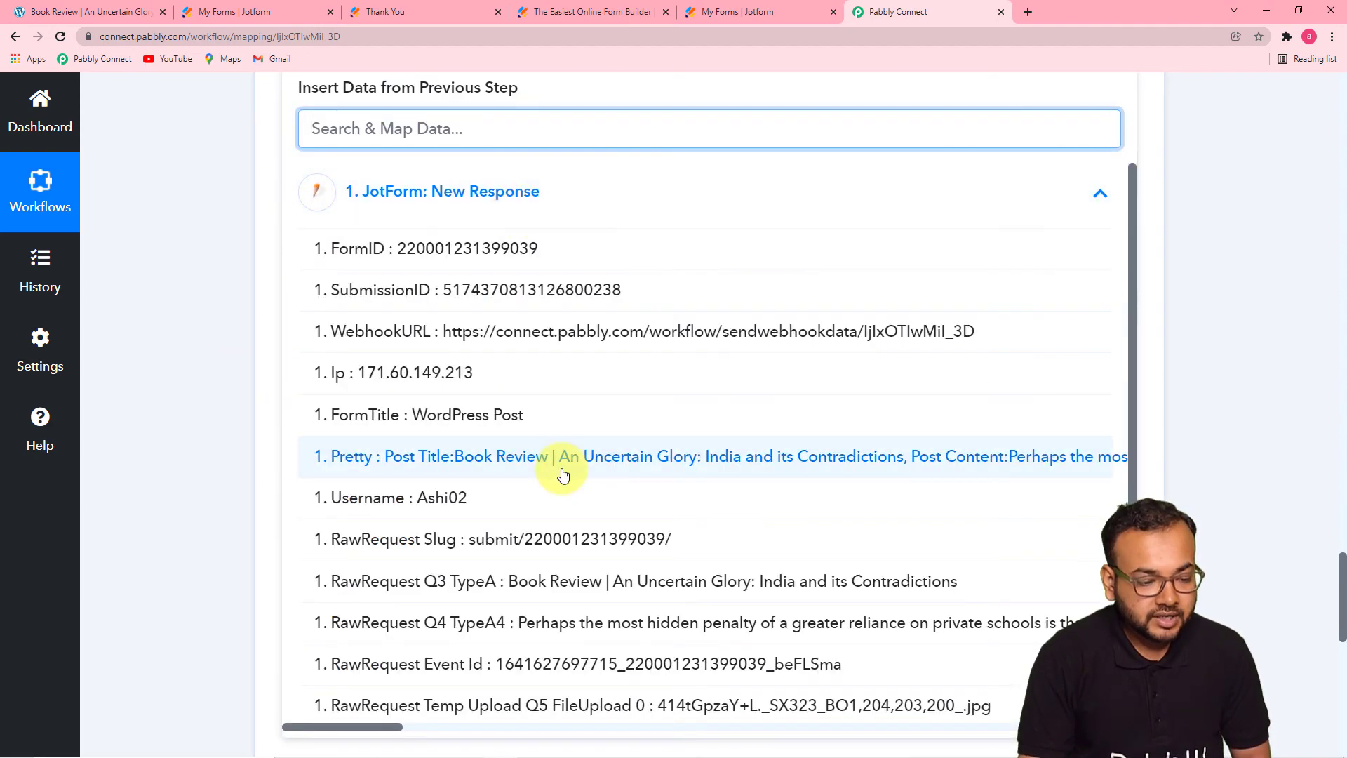
{"action": "scroll", "coordinate": [559, 466], "scroll_direction": "down", "scroll_amount": 3}
{"action": "scroll", "coordinate": [564, 475], "scroll_direction": "up", "scroll_amount": 1}
{"action": "scroll", "coordinate": [564, 475], "scroll_direction": "down", "scroll_amount": 1}
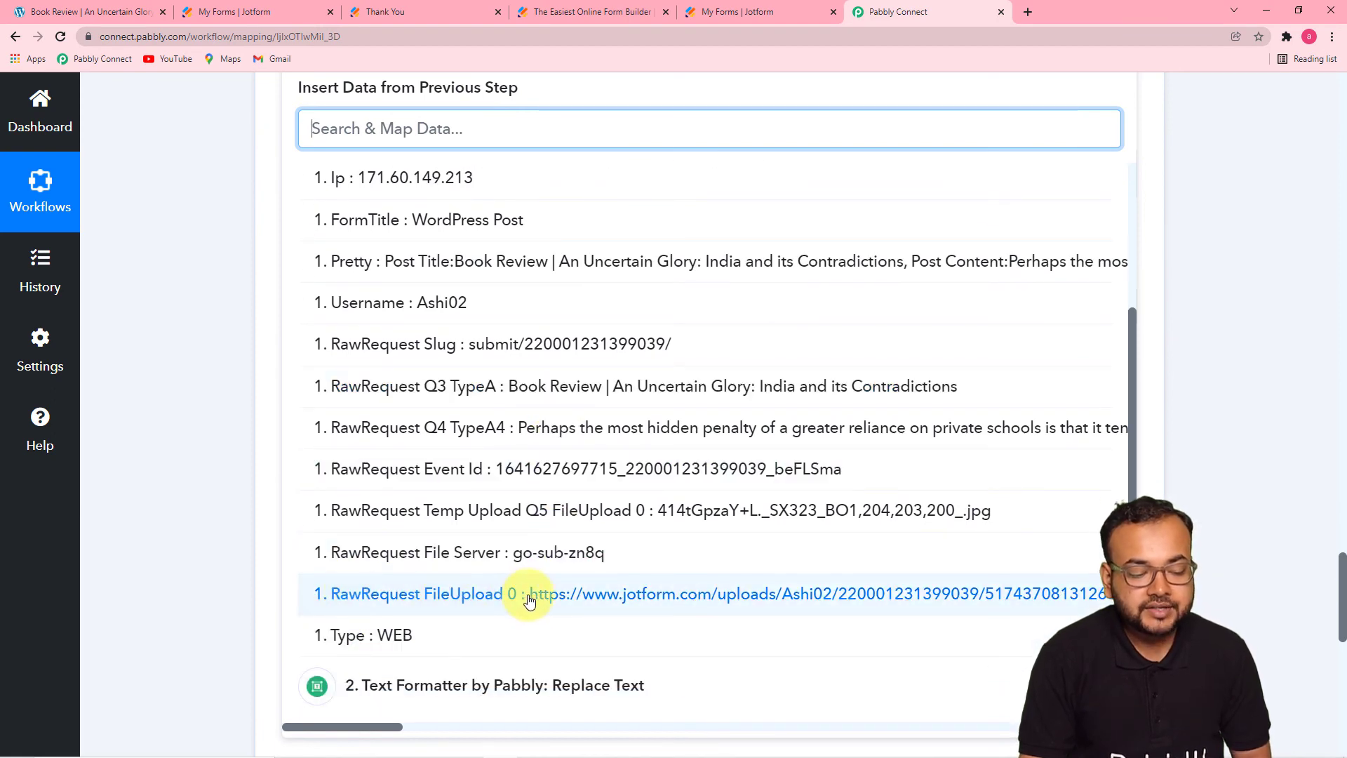
{"action": "left_click", "coordinate": [604, 605]}
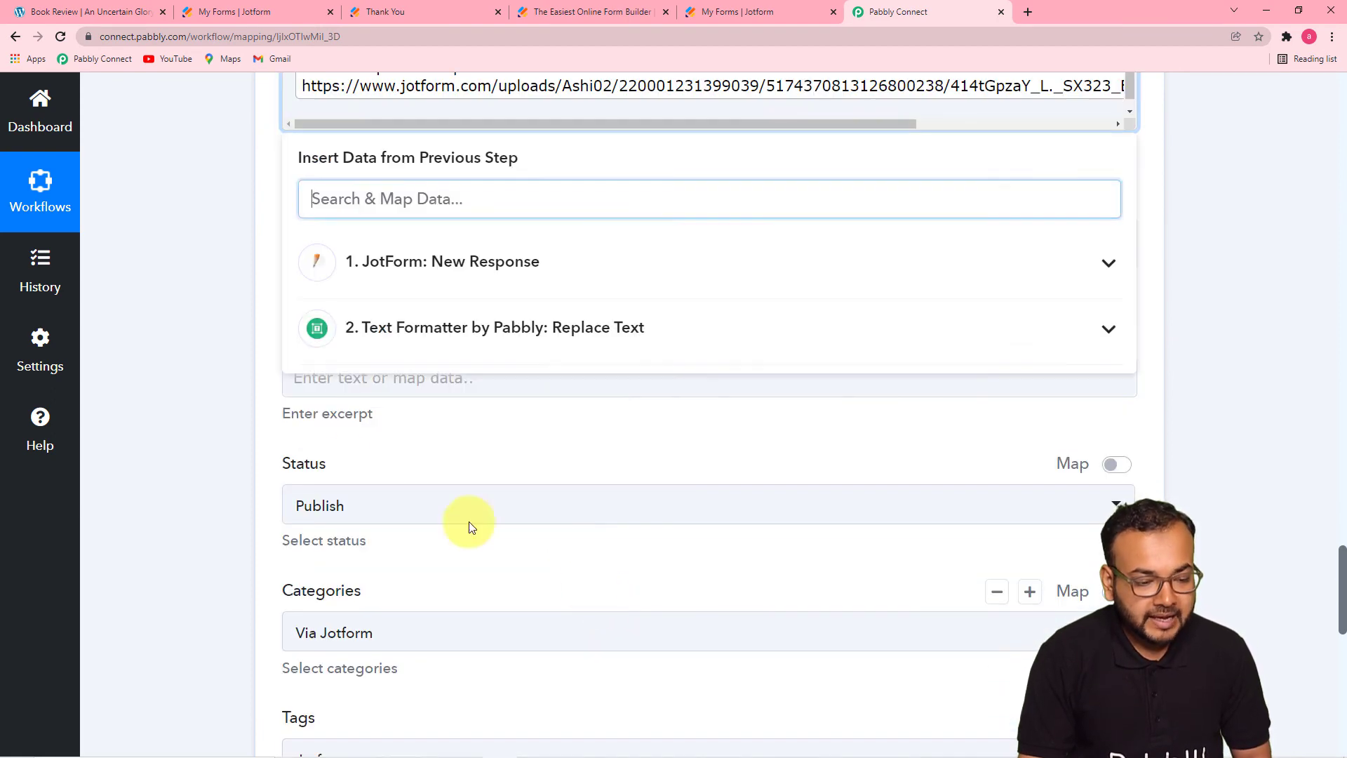
{"action": "left_click", "coordinate": [234, 393]}
{"action": "left_click", "coordinate": [309, 300]}
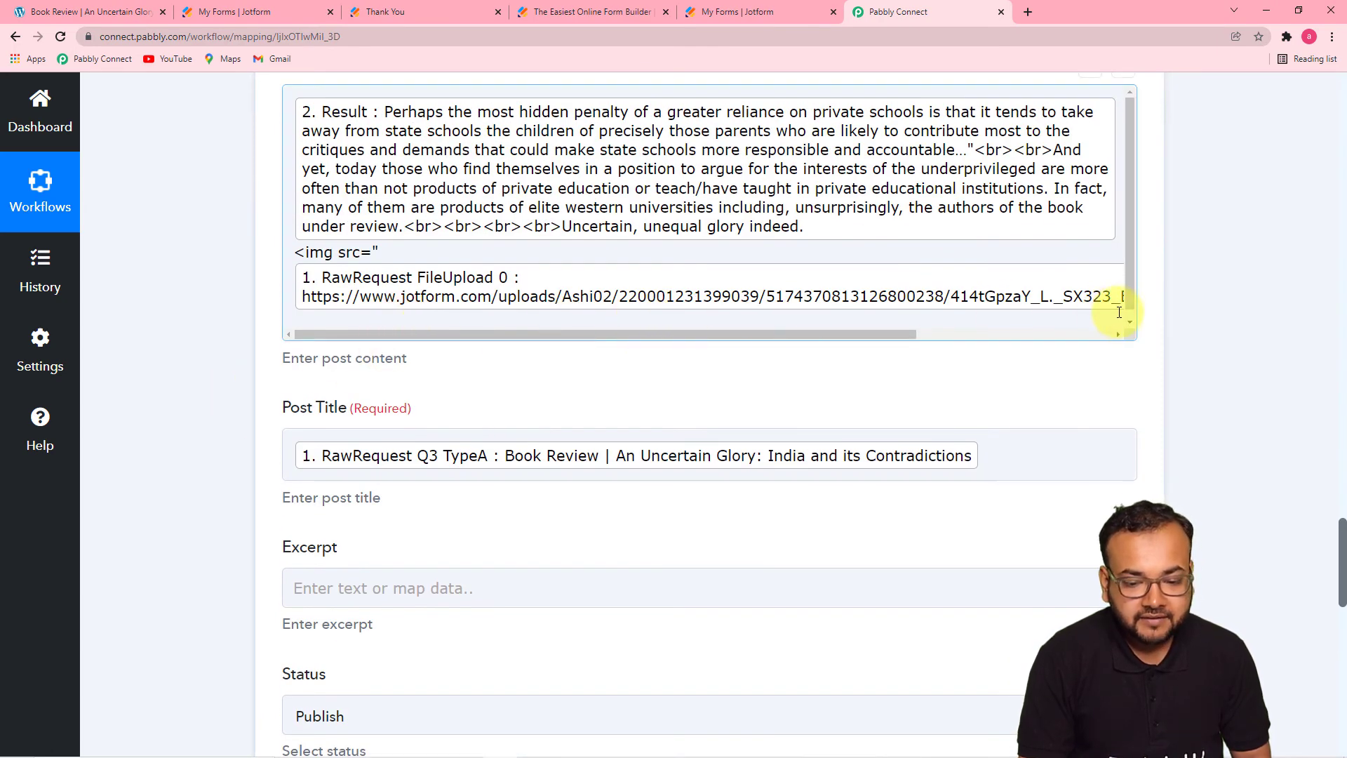
Save the WordPress step and send a test post
{"action": "scroll", "coordinate": [1130, 304], "scroll_direction": "down", "scroll_amount": 1}
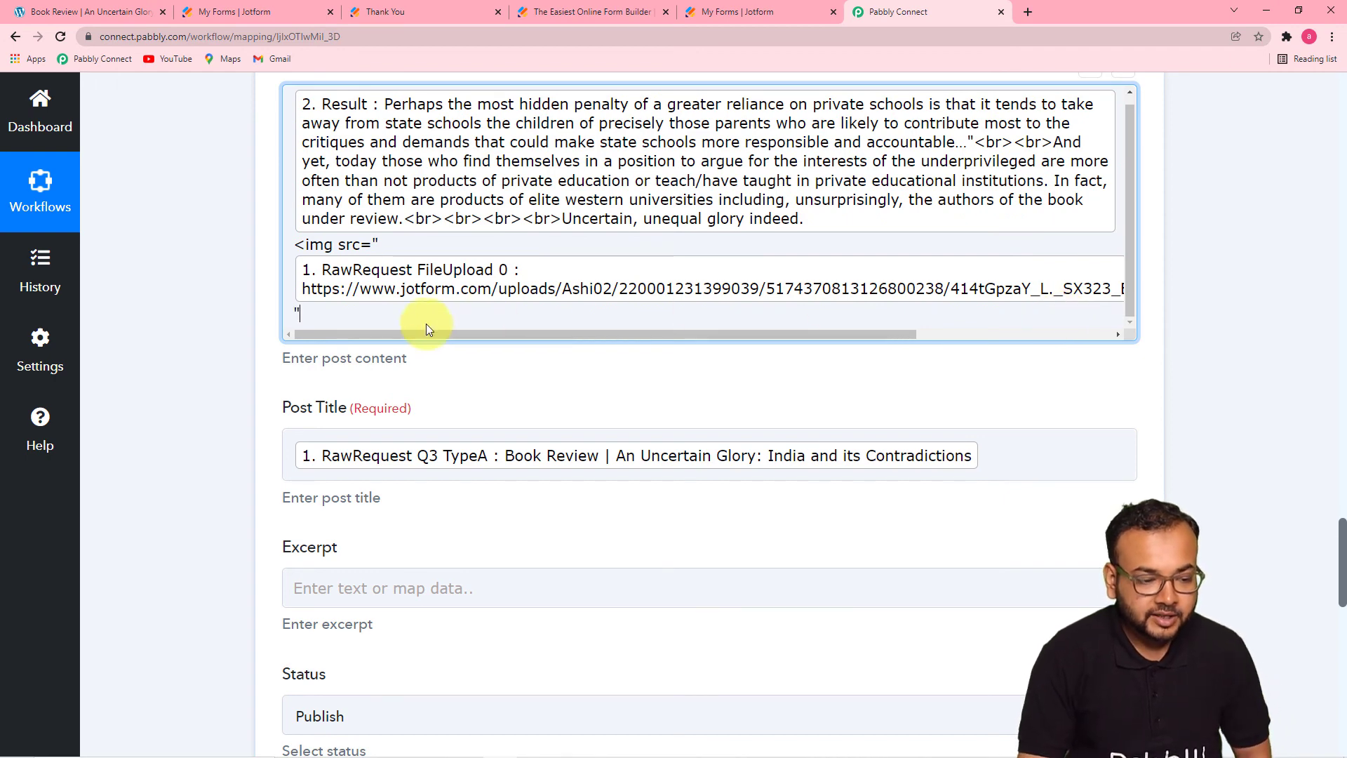
{"action": "scroll", "coordinate": [264, 322], "scroll_direction": "down", "scroll_amount": 4}
{"action": "scroll", "coordinate": [264, 322], "scroll_direction": "down", "scroll_amount": 7}
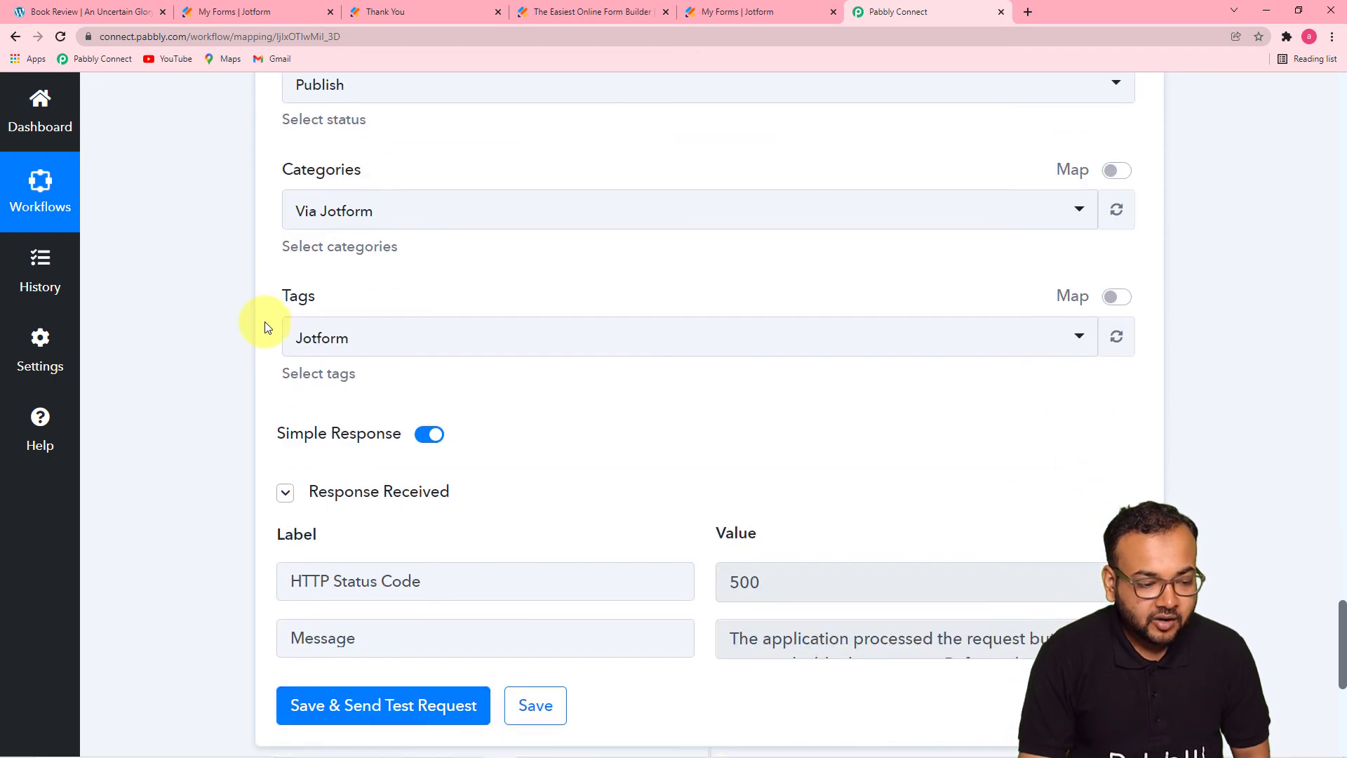
{"action": "scroll", "coordinate": [263, 330], "scroll_direction": "up", "scroll_amount": 1}
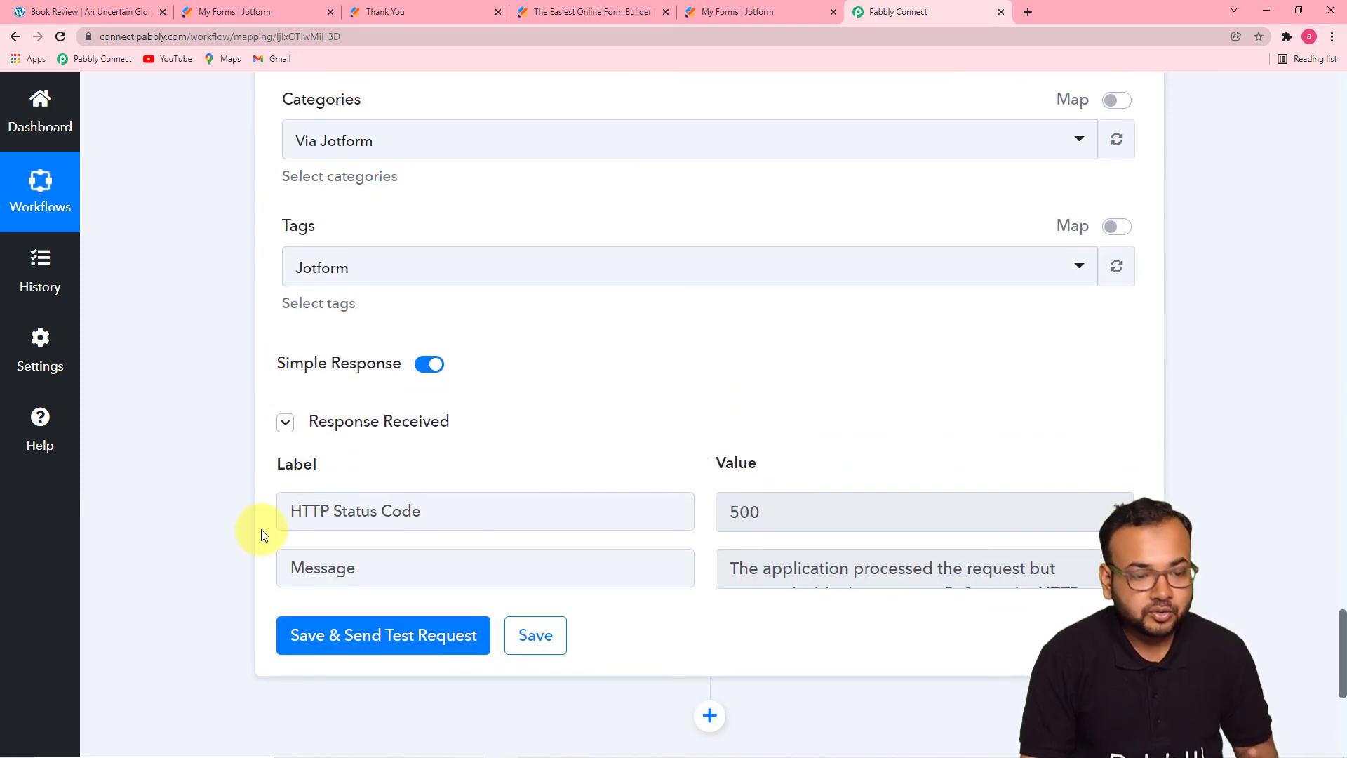
{"action": "scroll", "coordinate": [171, 545], "scroll_direction": "down", "scroll_amount": 2}
{"action": "left_click", "coordinate": [361, 494]}
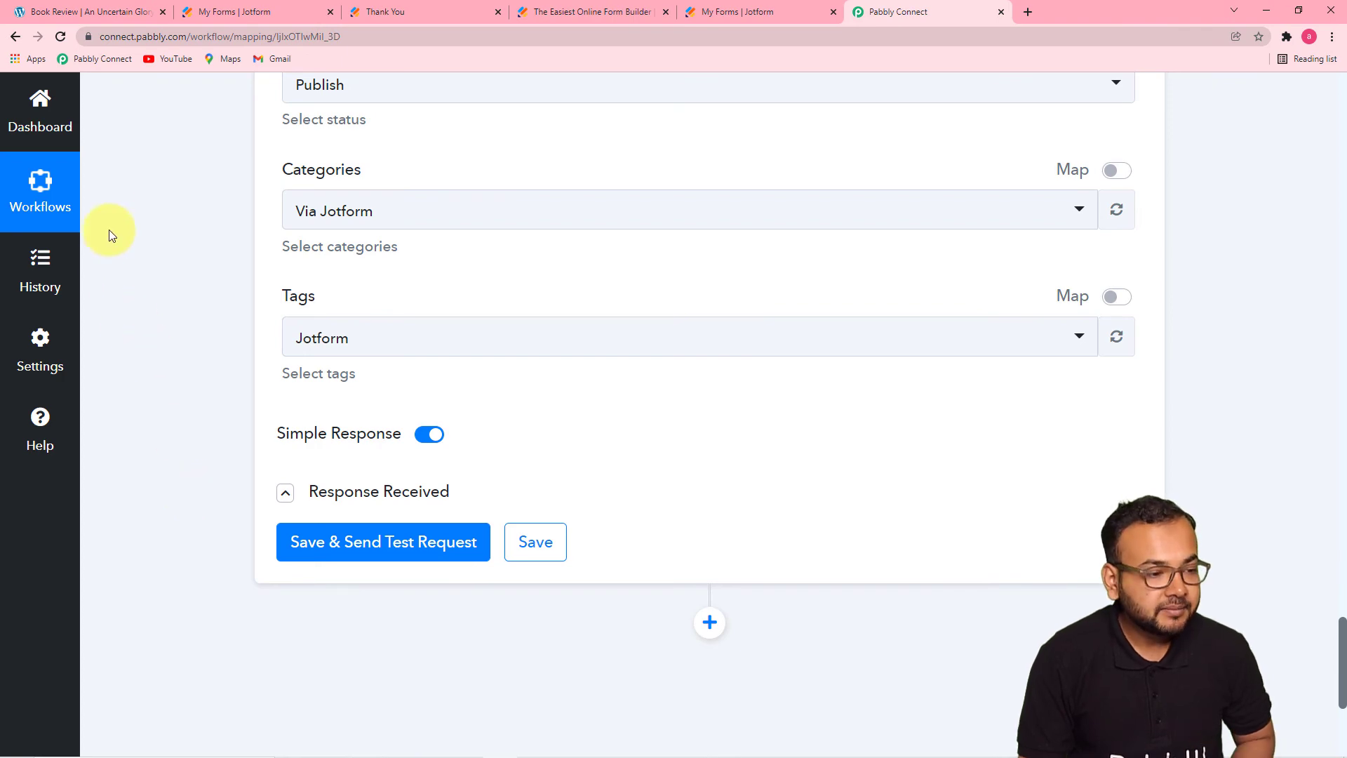
{"action": "left_click", "coordinate": [110, 14]}
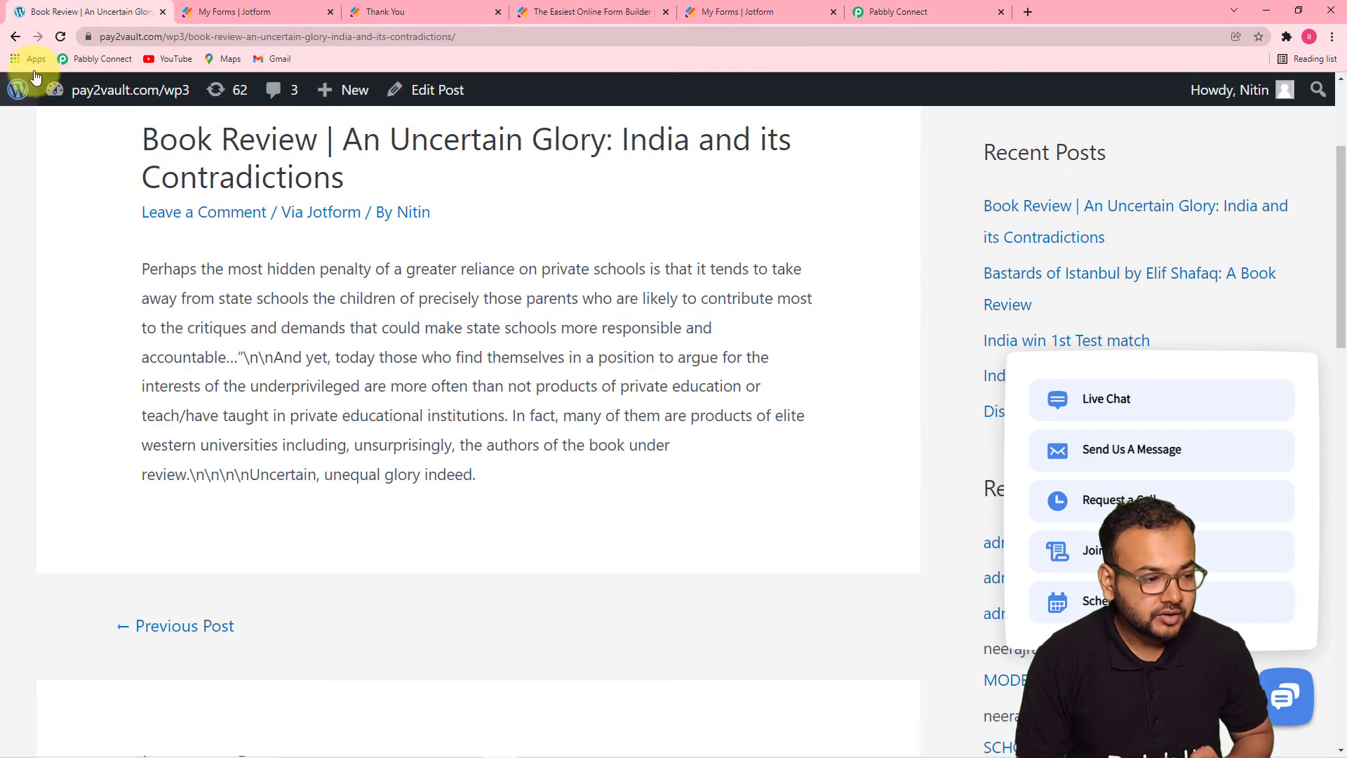
Open the newest Book Review post from All Posts and check its paragraph breaks and cover image
{"action": "left_click", "coordinate": [19, 36]}
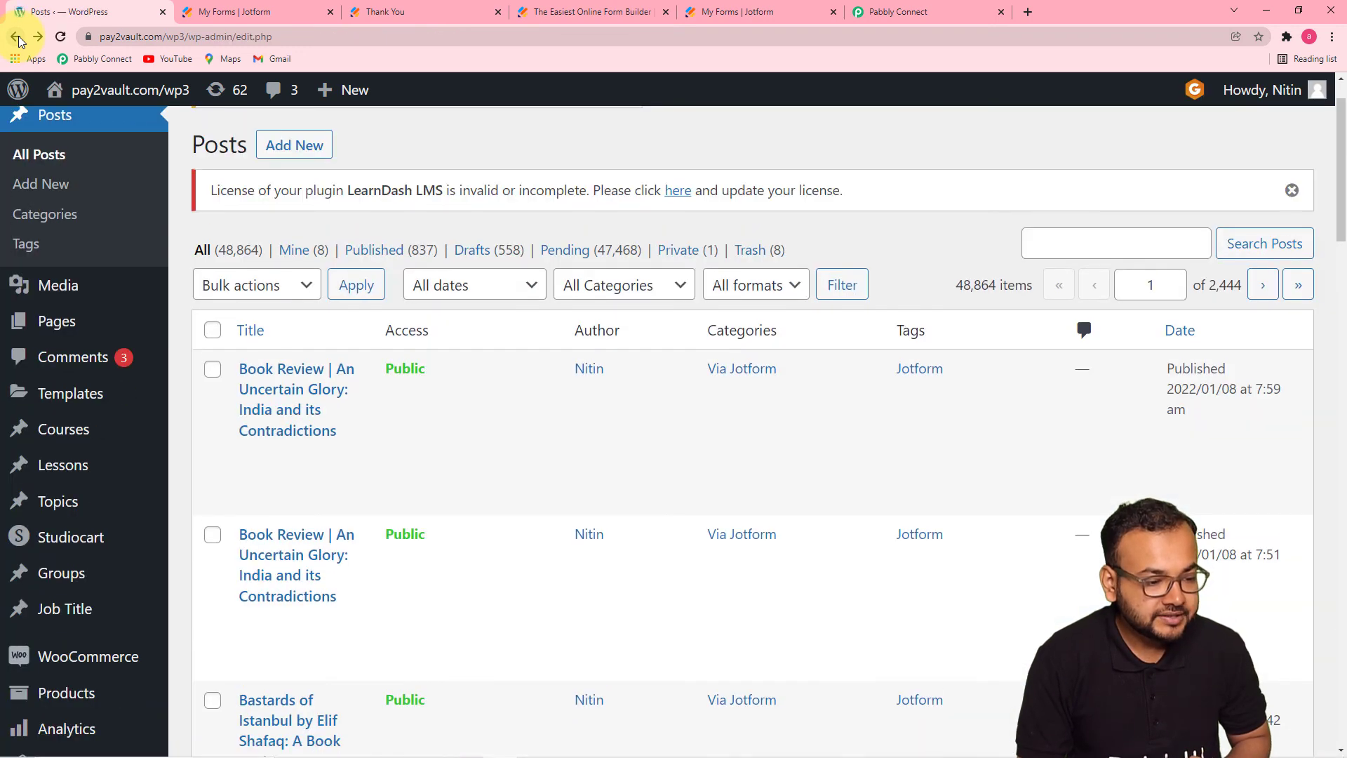
{"action": "mouse_move", "coordinate": [340, 376]}
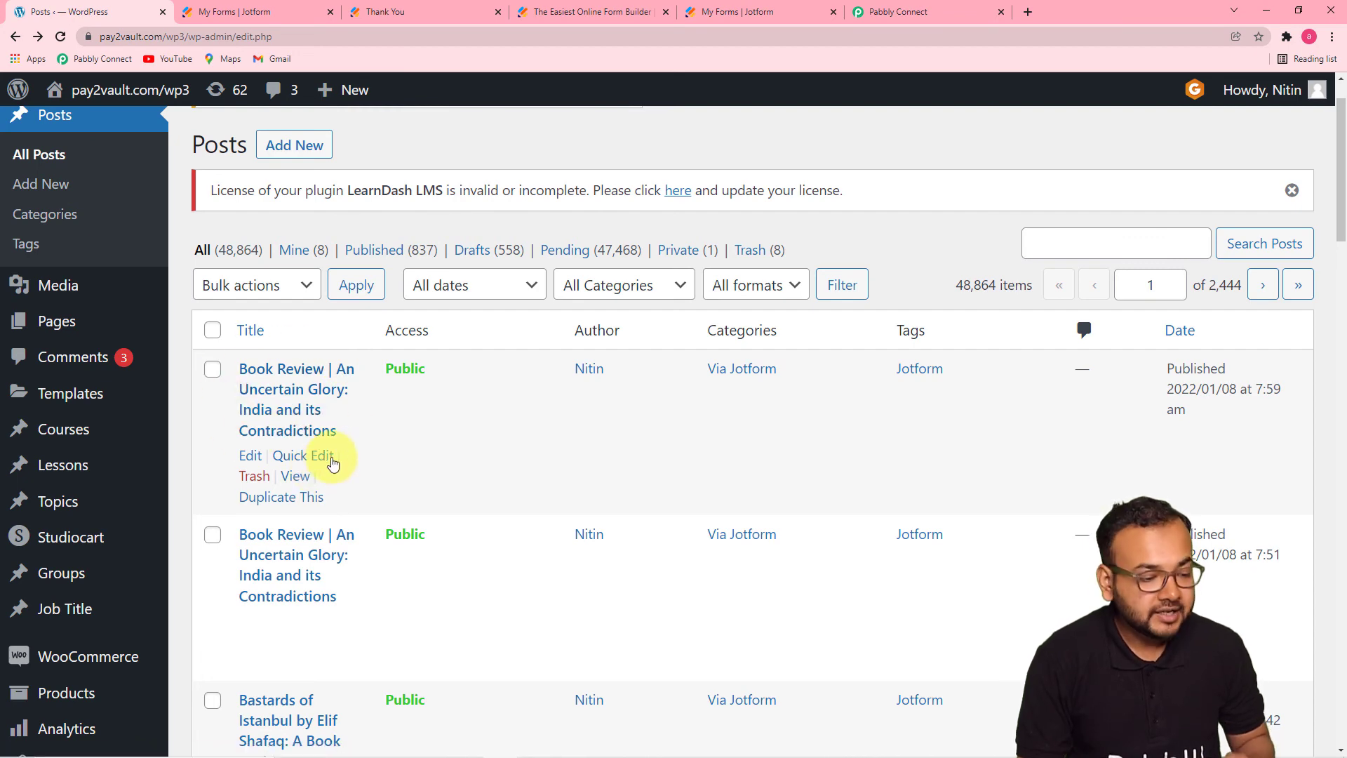
{"action": "left_click", "coordinate": [298, 477]}
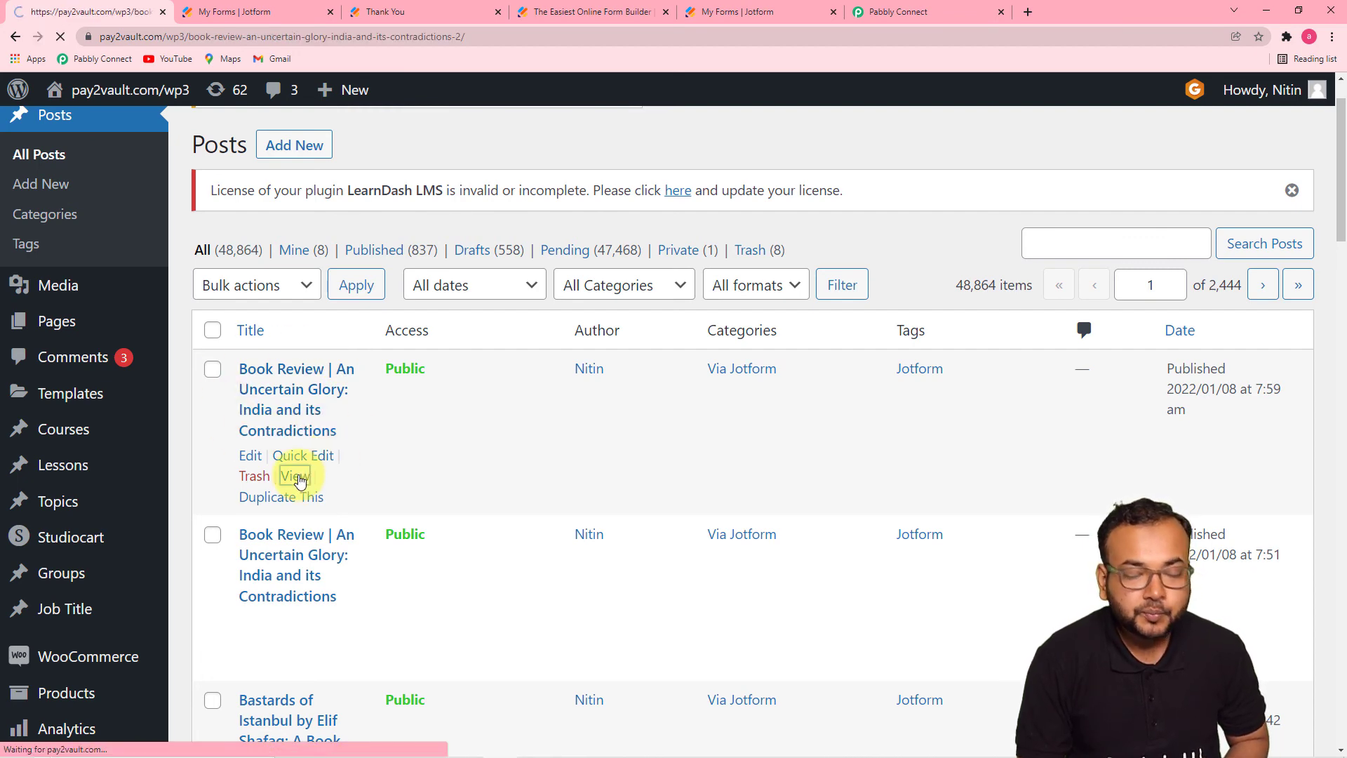
{"action": "scroll", "coordinate": [106, 381], "scroll_direction": "down", "scroll_amount": 2}
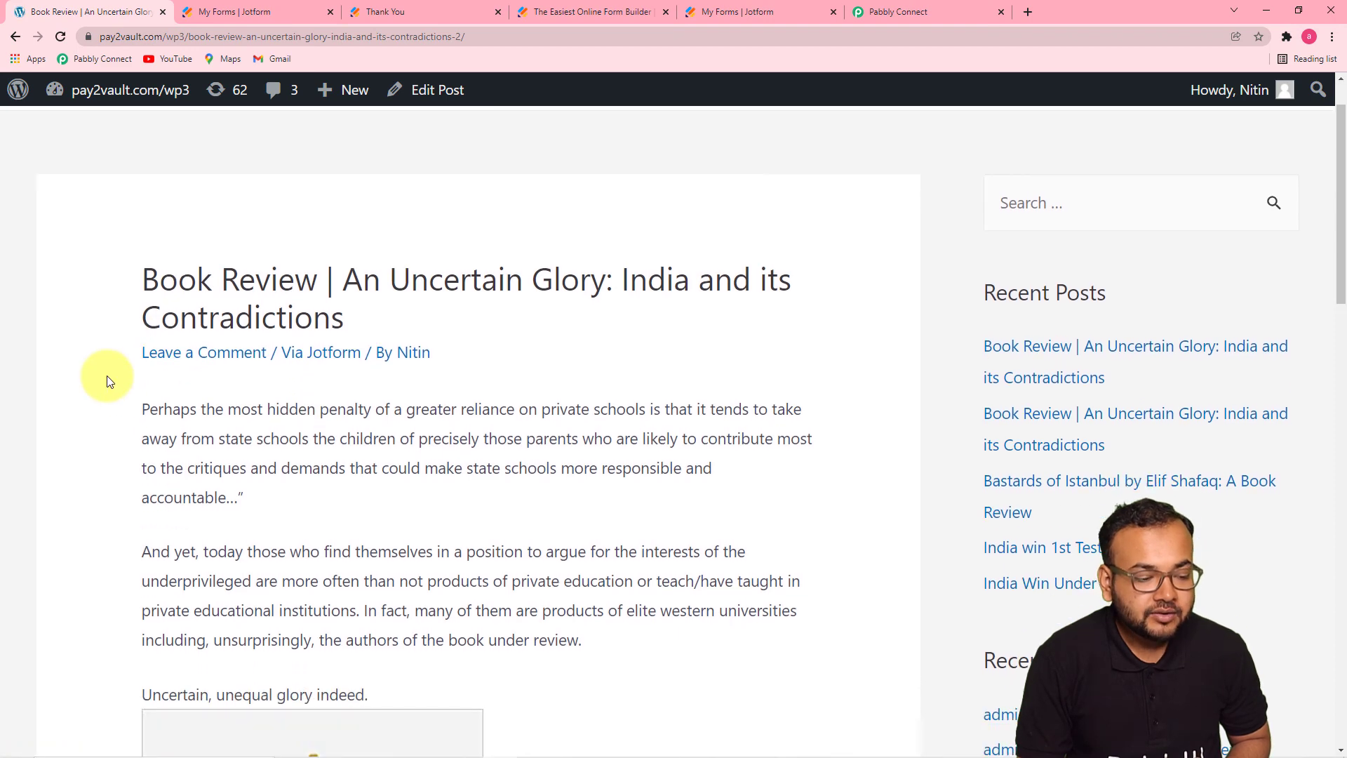
{"action": "scroll", "coordinate": [106, 381], "scroll_direction": "down", "scroll_amount": 4}
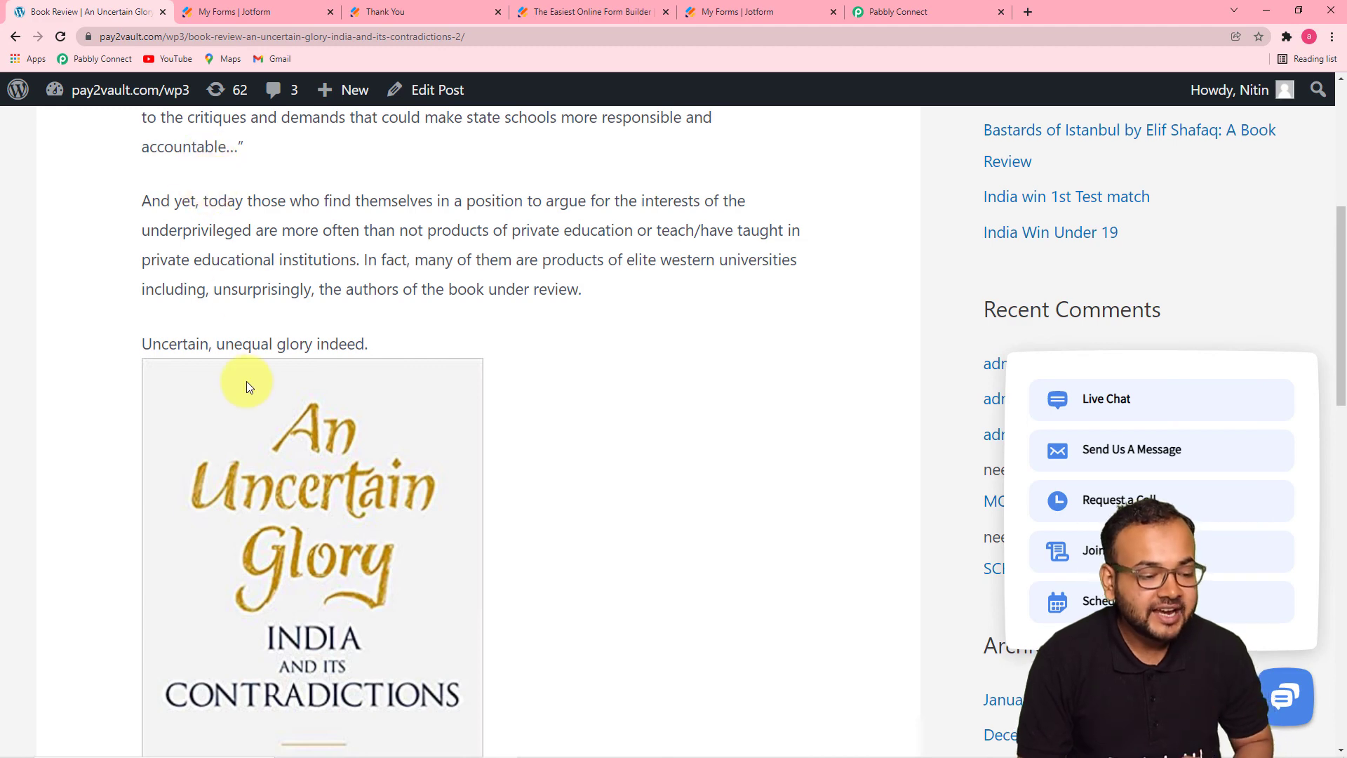
{"action": "scroll", "coordinate": [247, 381], "scroll_direction": "down", "scroll_amount": 3}
{"action": "scroll", "coordinate": [380, 478], "scroll_direction": "up", "scroll_amount": 7}
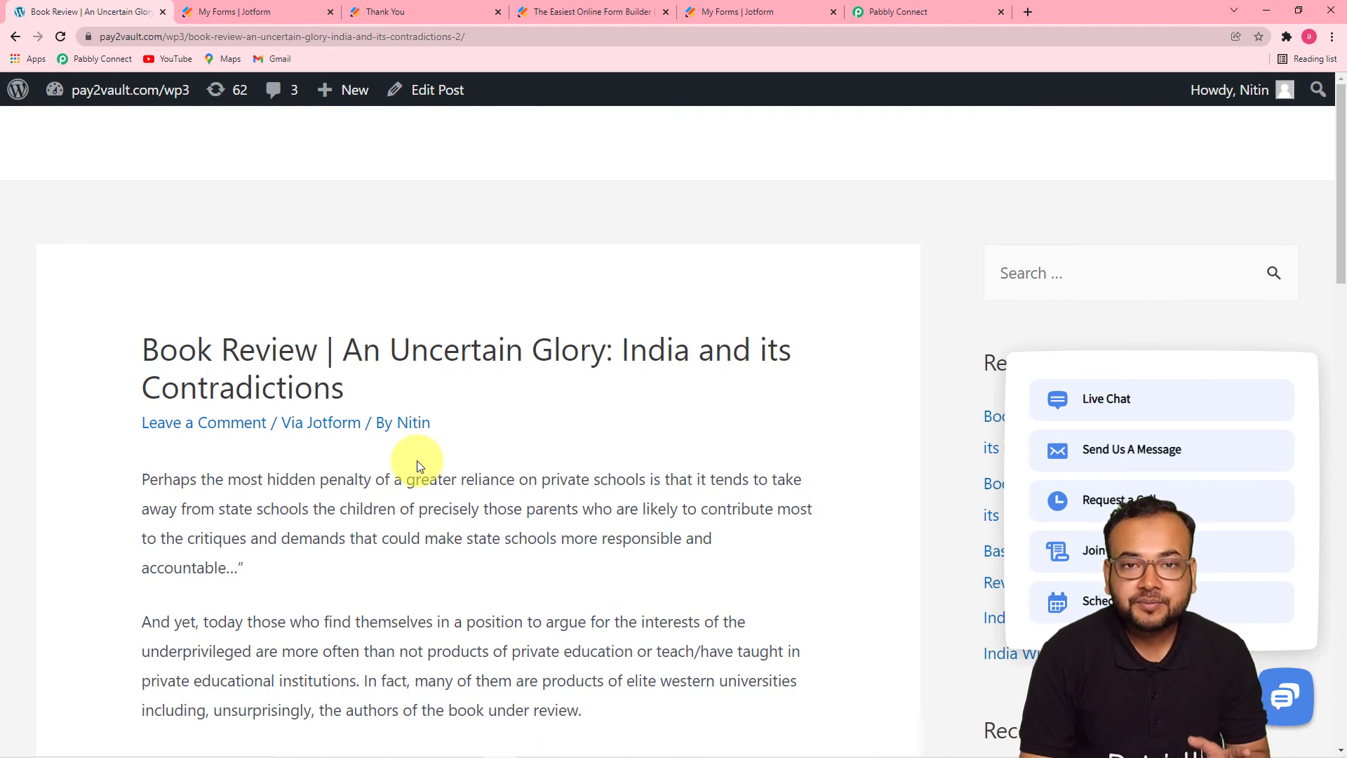
Compare the Post Content mapping with the published post, then scroll back to the JotForm New Response trigger
{"action": "left_click", "coordinate": [884, 14]}
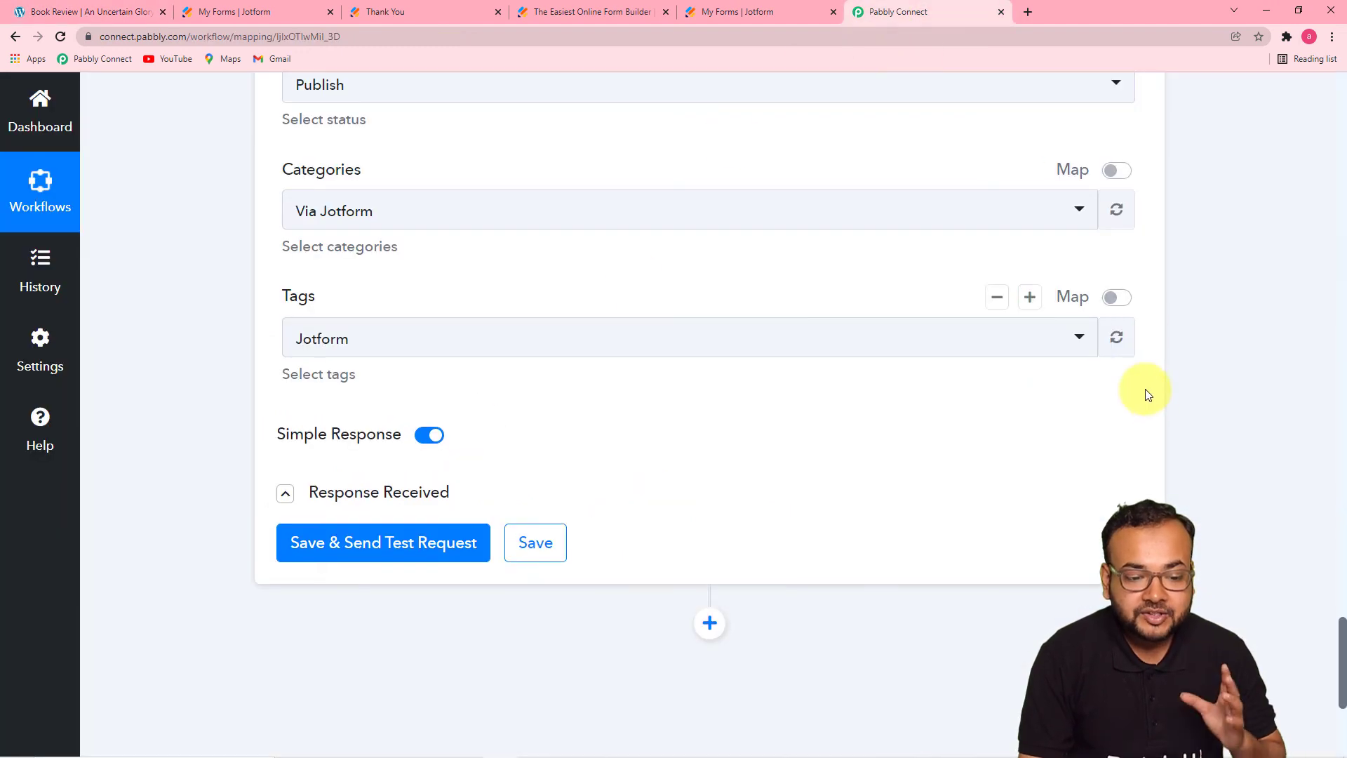
{"action": "scroll", "coordinate": [1214, 415], "scroll_direction": "up", "scroll_amount": 6}
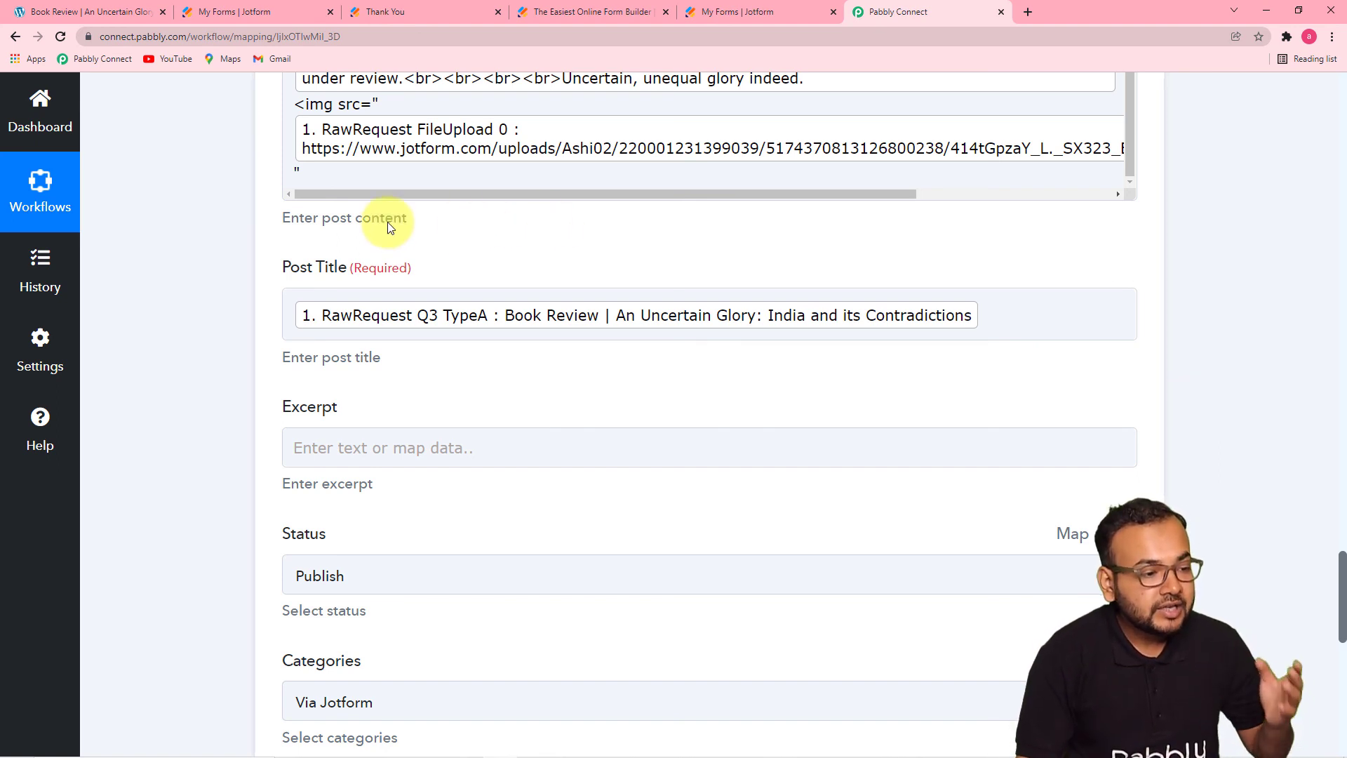
{"action": "left_click", "coordinate": [107, 11]}
{"action": "scroll", "coordinate": [184, 281], "scroll_direction": "down", "scroll_amount": 2}
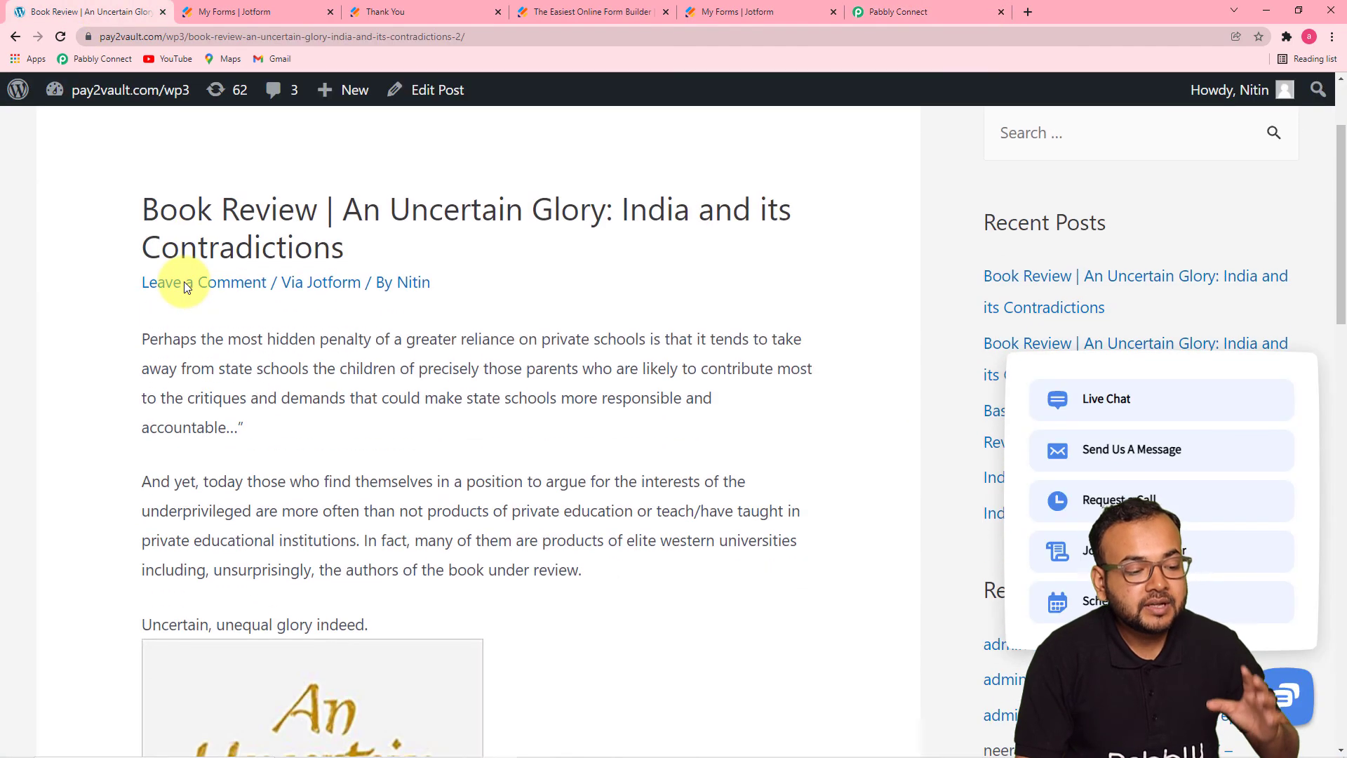
{"action": "scroll", "coordinate": [189, 281], "scroll_direction": "down", "scroll_amount": 1}
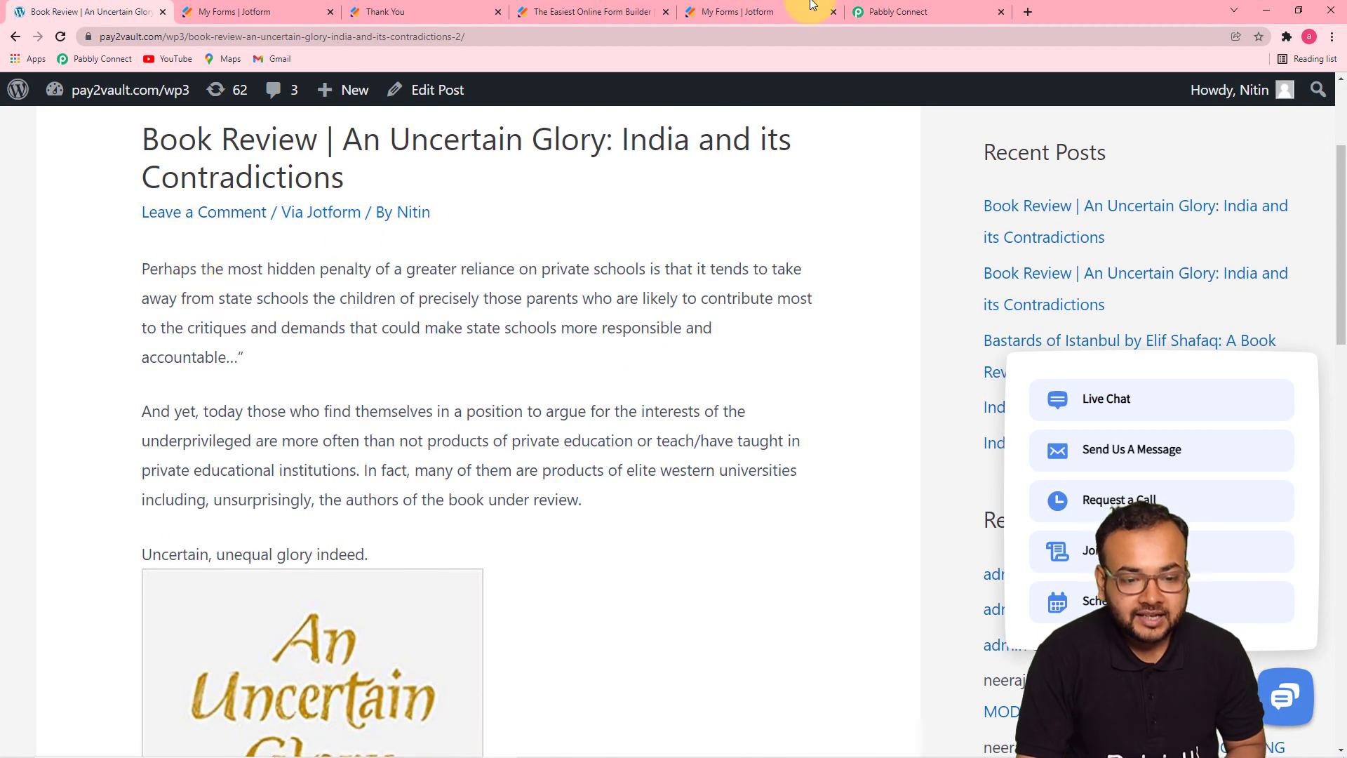
{"action": "left_click", "coordinate": [910, 16]}
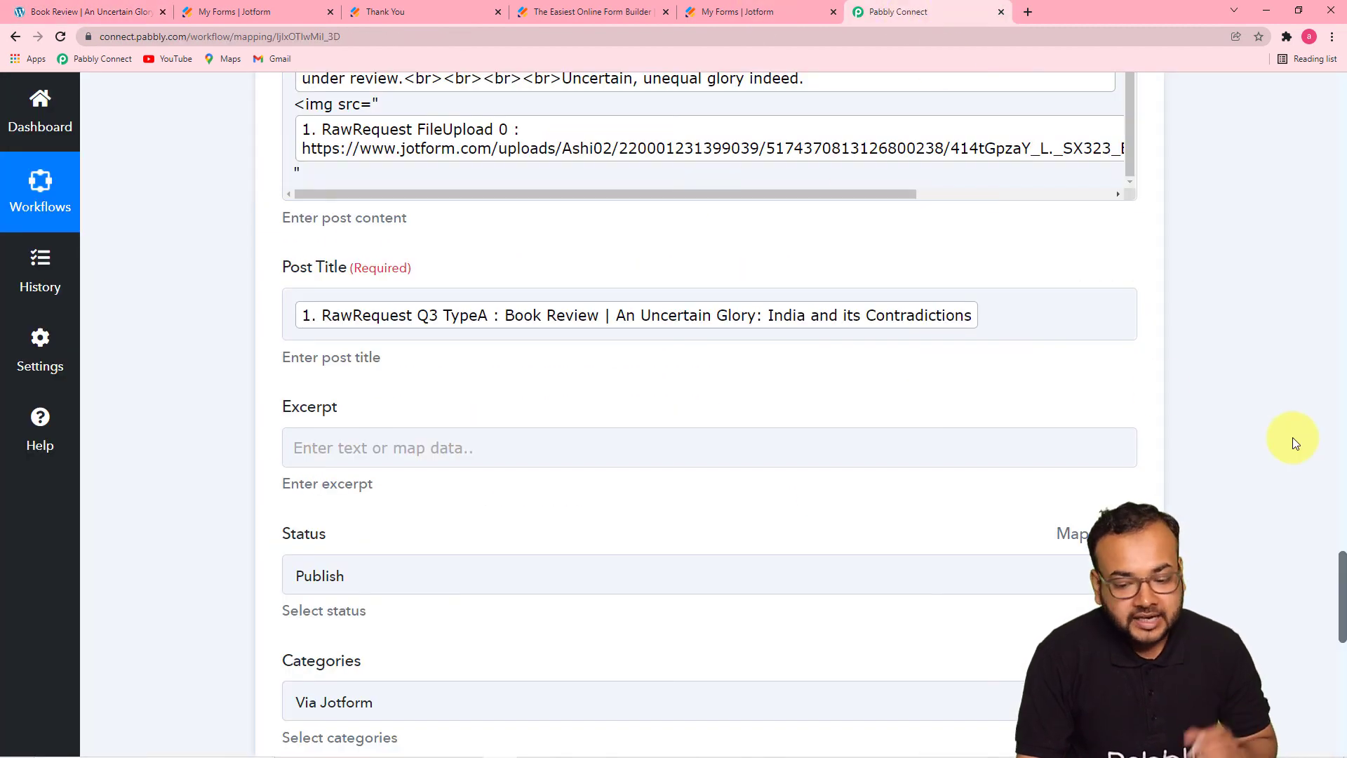
{"action": "left_click_drag", "start_coordinate": [1341, 575], "coordinate": [1341, 112]}
{"action": "scroll", "coordinate": [659, 345], "scroll_direction": "up", "scroll_amount": 1}
{"action": "scroll", "coordinate": [658, 345], "scroll_direction": "down", "scroll_amount": 2}
{"action": "scroll", "coordinate": [658, 346], "scroll_direction": "down", "scroll_amount": 2}
Scroll through the trigger, Text Formatter and WordPress Create a Post steps
{"action": "scroll", "coordinate": [658, 346], "scroll_direction": "down", "scroll_amount": 1}
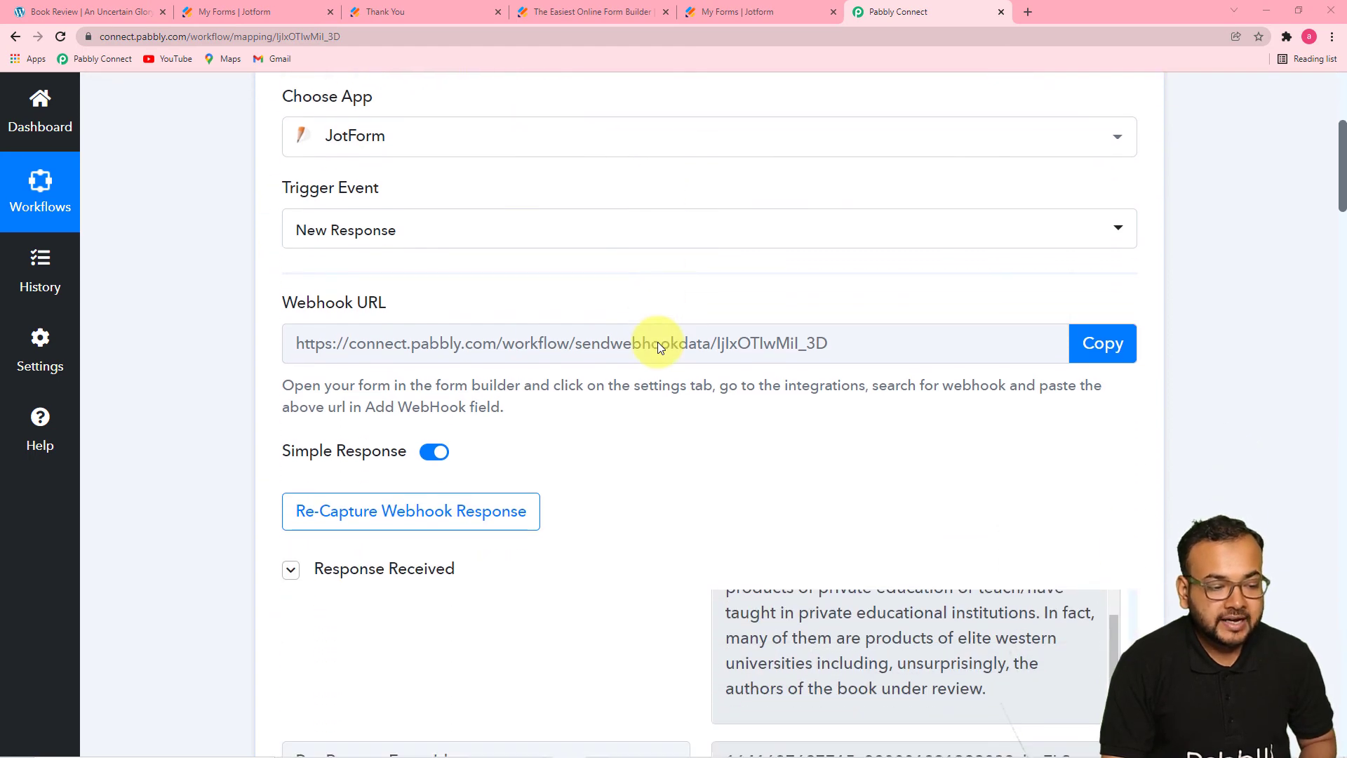
{"action": "scroll", "coordinate": [238, 322], "scroll_direction": "down", "scroll_amount": 3}
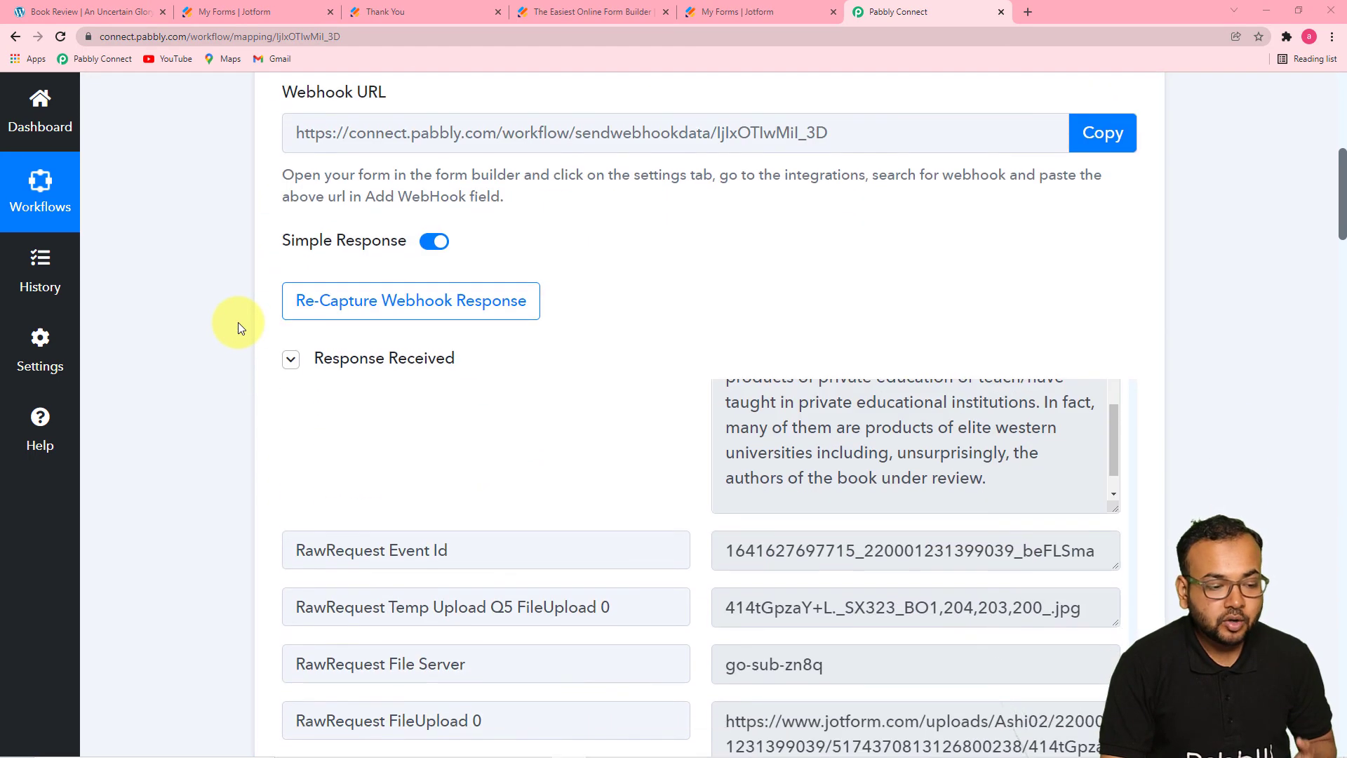
{"action": "scroll", "coordinate": [238, 322], "scroll_direction": "down", "scroll_amount": 1}
{"action": "scroll", "coordinate": [238, 322], "scroll_direction": "down", "scroll_amount": 1}
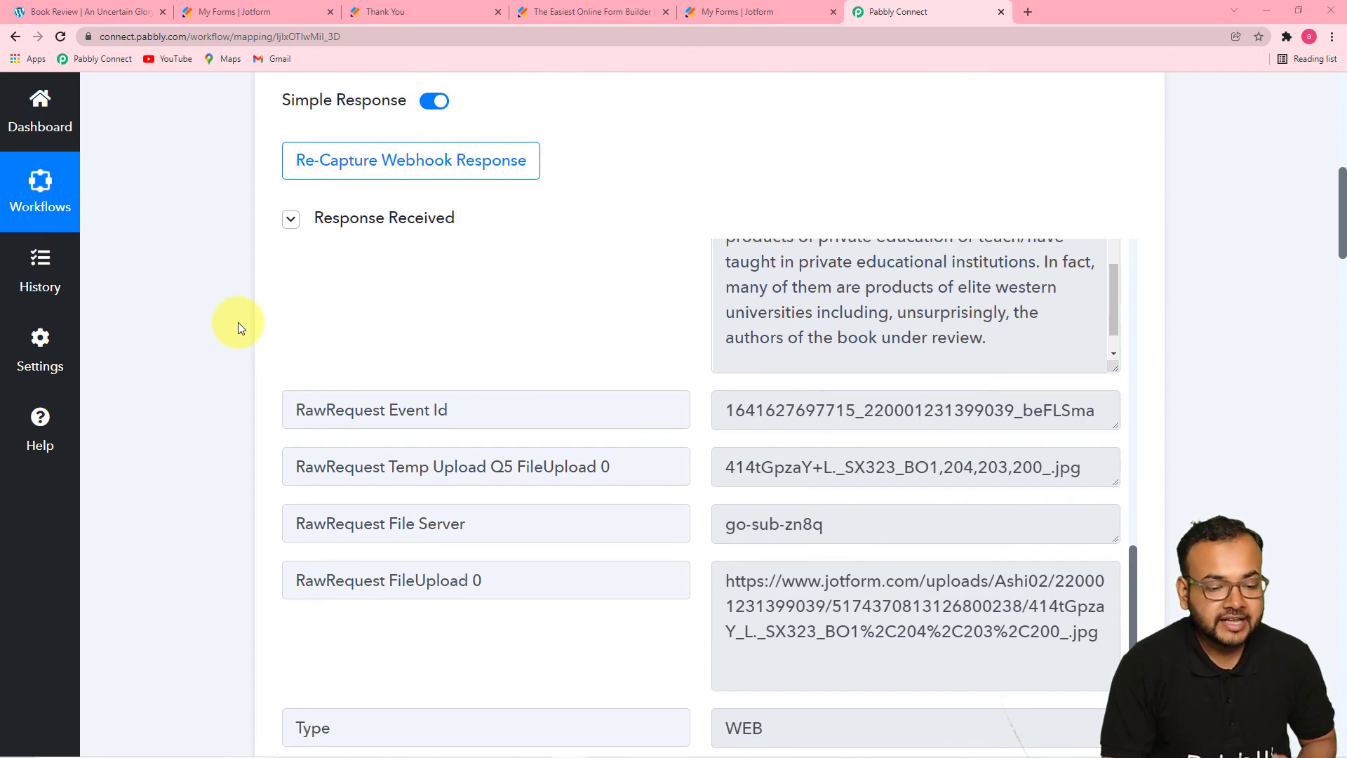
{"action": "scroll", "coordinate": [212, 335], "scroll_direction": "down", "scroll_amount": 7}
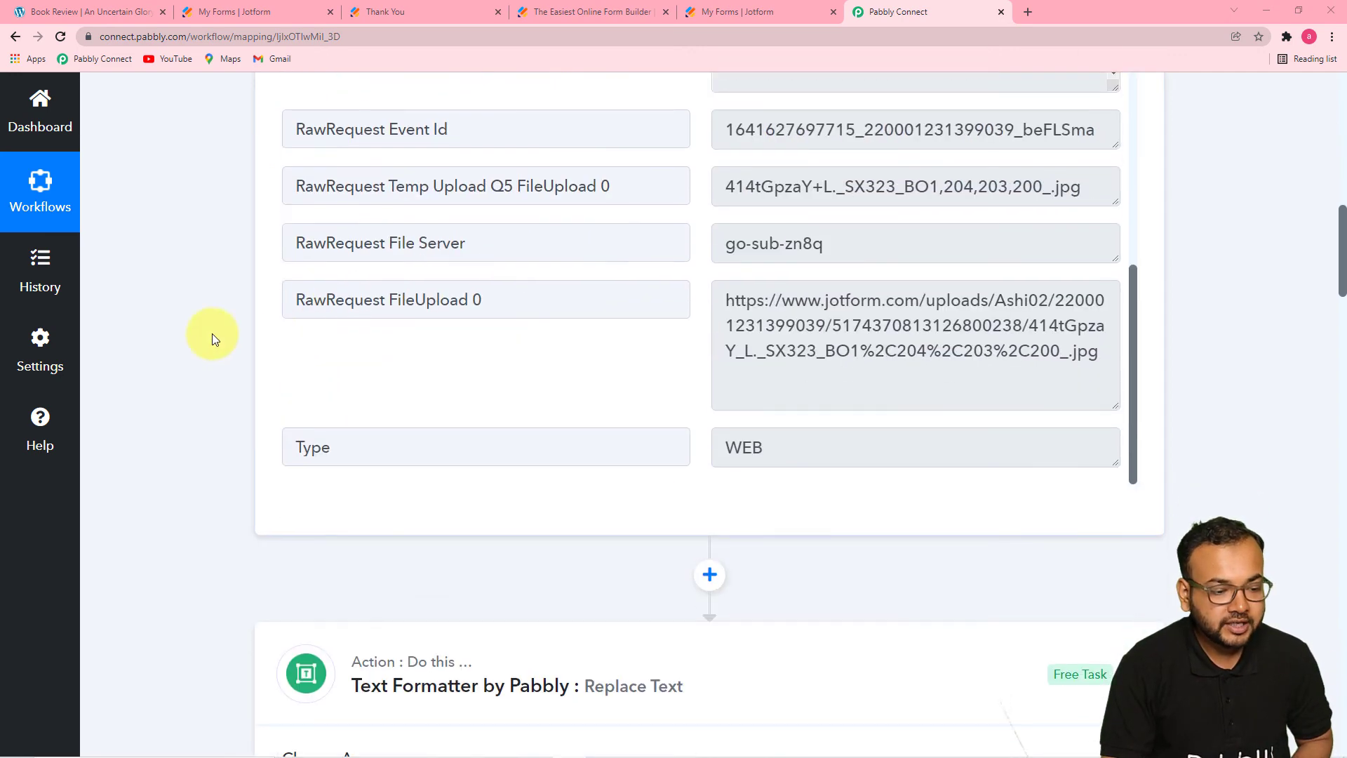
{"action": "scroll", "coordinate": [212, 334], "scroll_direction": "down", "scroll_amount": 2}
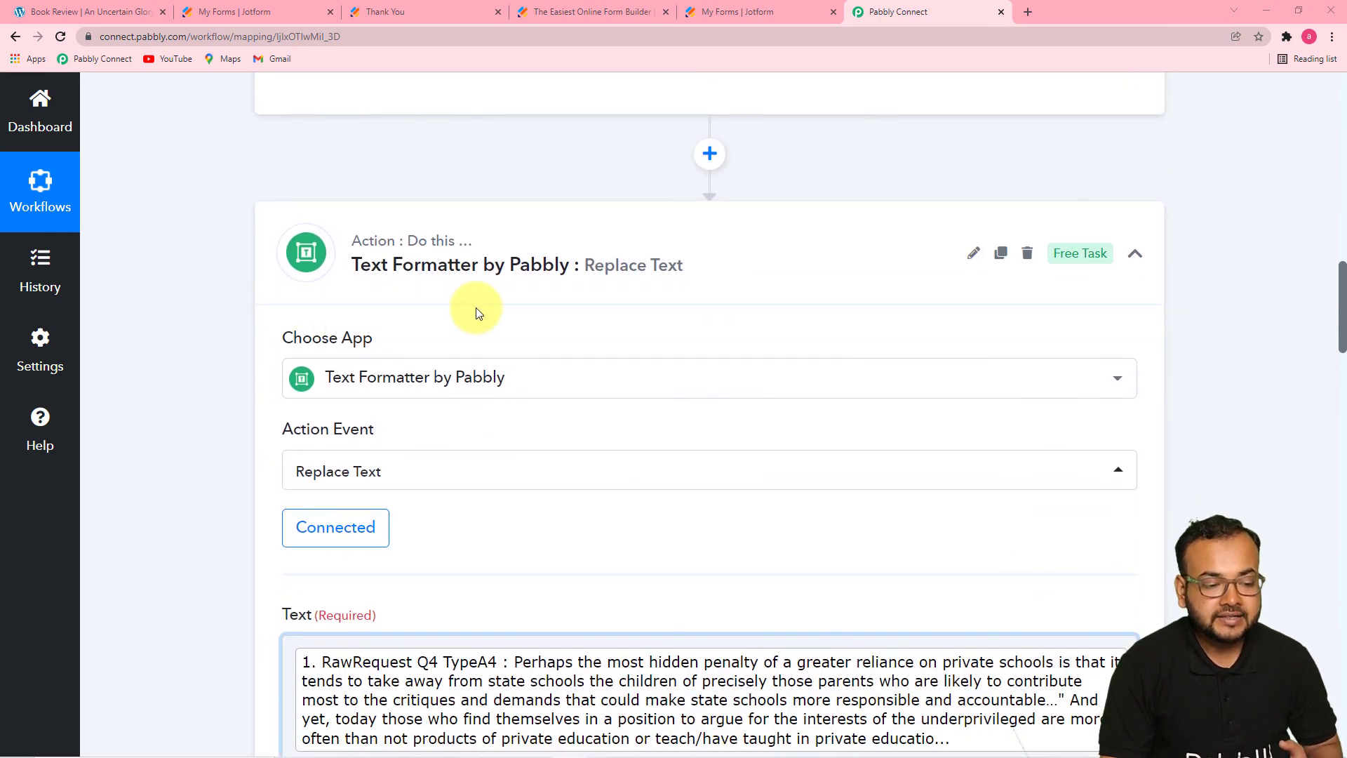
{"action": "scroll", "coordinate": [628, 310], "scroll_direction": "down", "scroll_amount": 1}
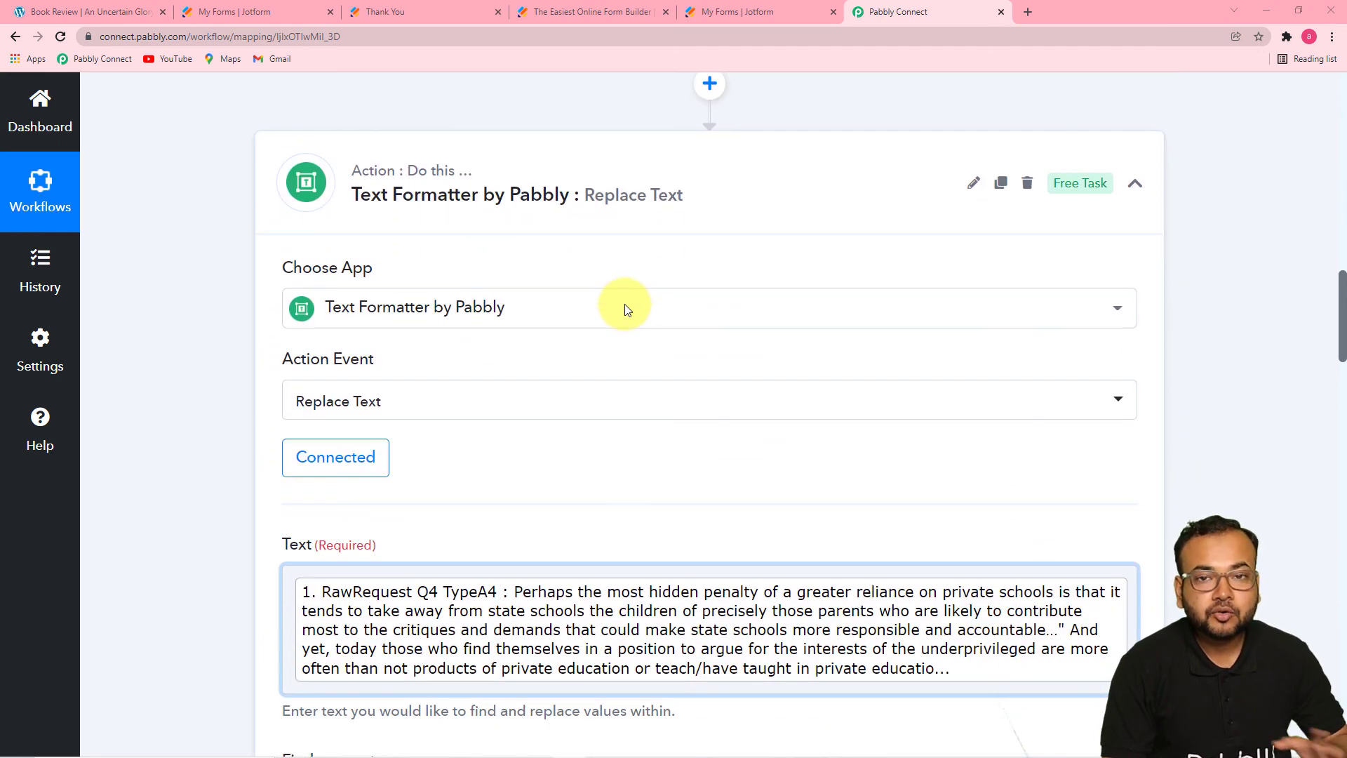
{"action": "scroll", "coordinate": [221, 253], "scroll_direction": "down", "scroll_amount": 1}
{"action": "scroll", "coordinate": [222, 253], "scroll_direction": "up", "scroll_amount": 1}
{"action": "scroll", "coordinate": [222, 253], "scroll_direction": "down", "scroll_amount": 8}
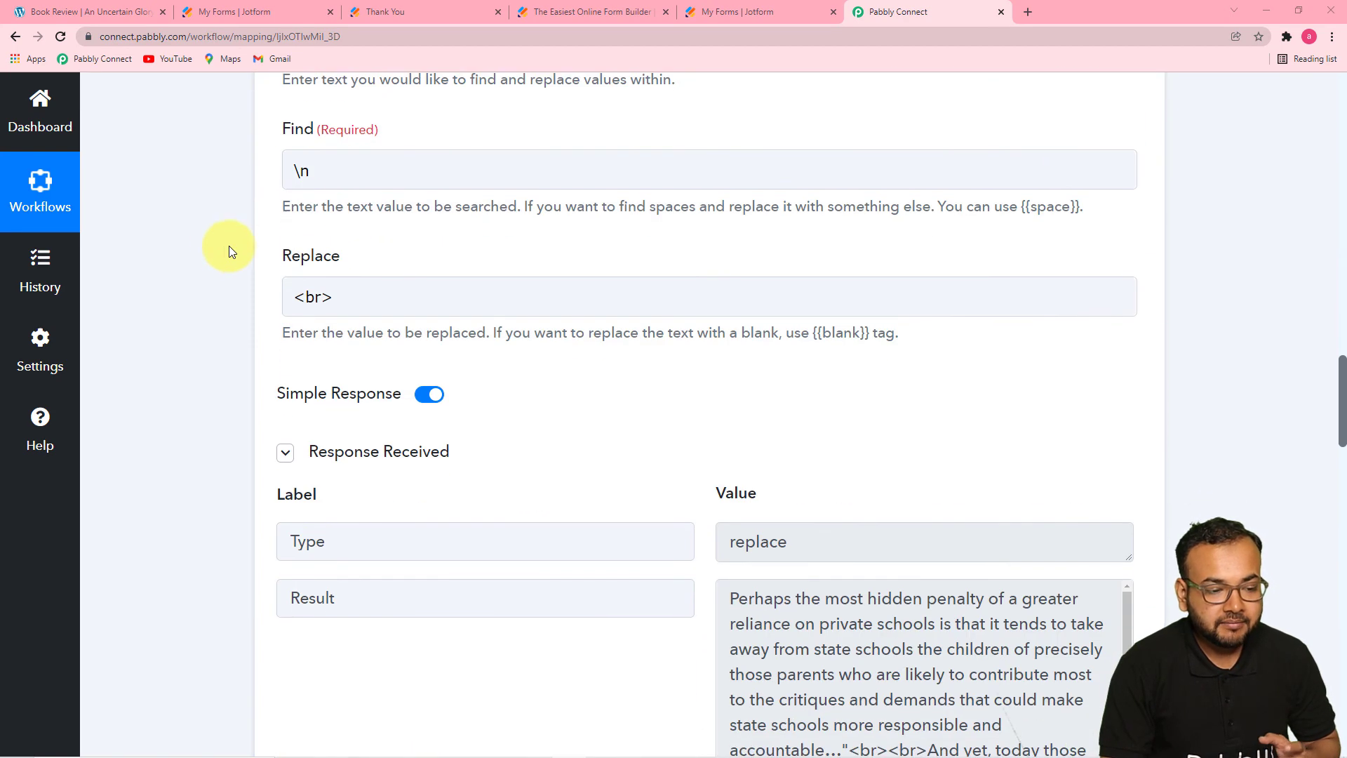
{"action": "scroll", "coordinate": [338, 189], "scroll_direction": "up", "scroll_amount": 2}
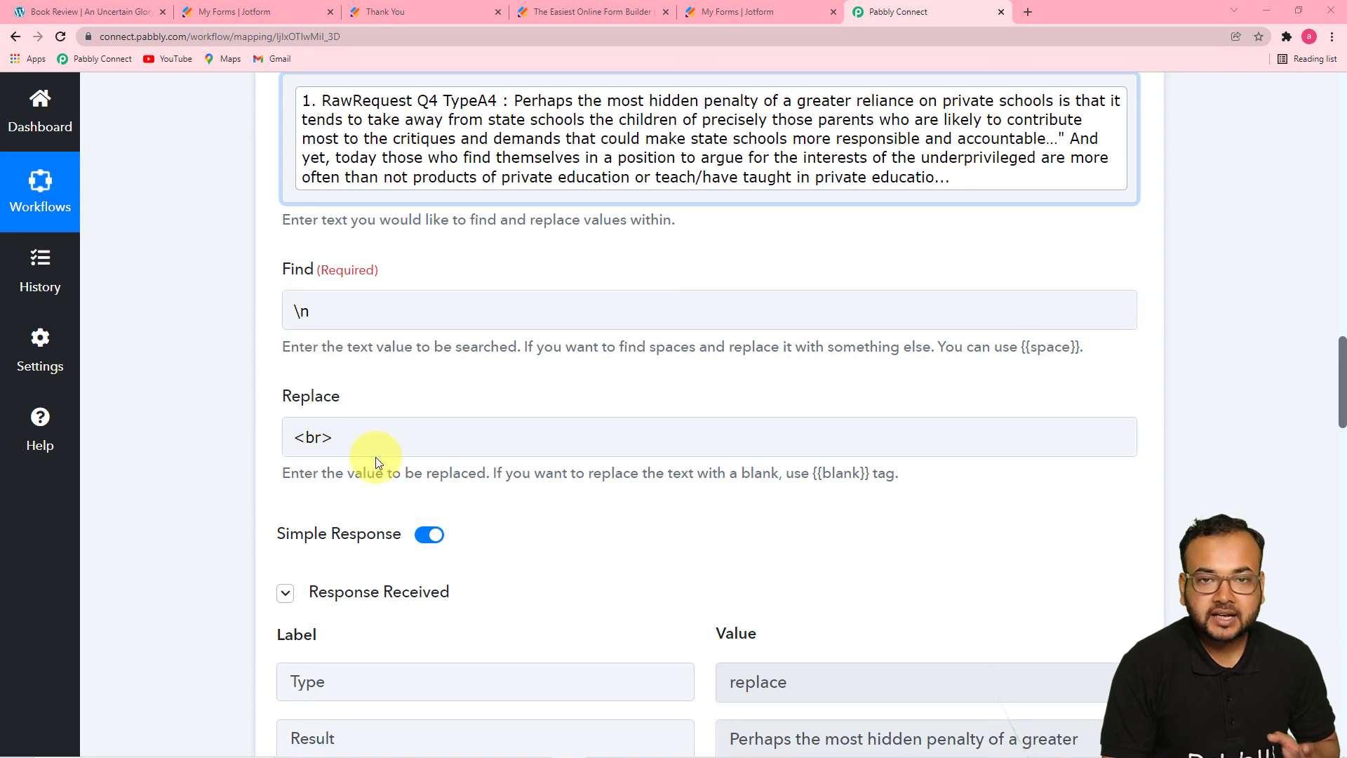
{"action": "scroll", "coordinate": [221, 424], "scroll_direction": "down", "scroll_amount": 3}
{"action": "scroll", "coordinate": [221, 422], "scroll_direction": "down", "scroll_amount": 10}
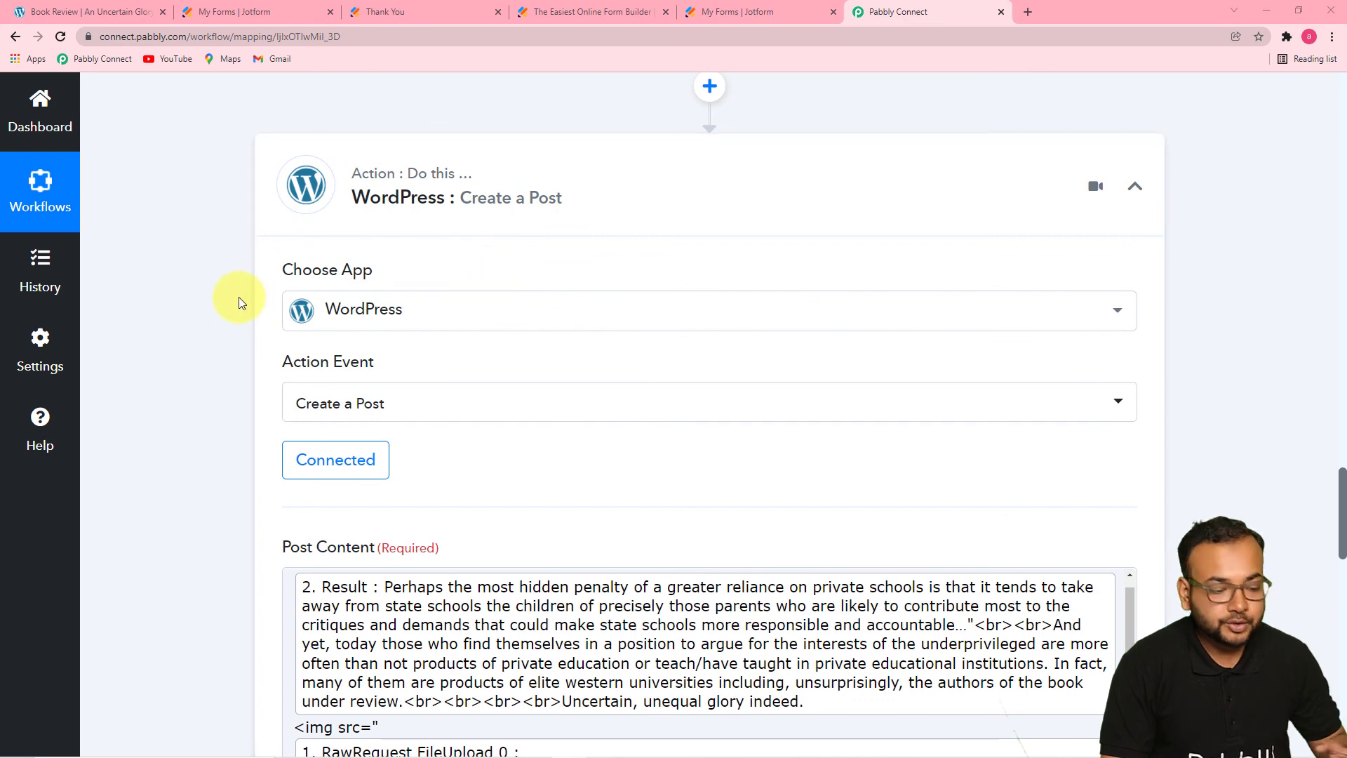
{"action": "scroll", "coordinate": [238, 301], "scroll_direction": "down", "scroll_amount": 2}
{"action": "scroll", "coordinate": [295, 431], "scroll_direction": "down", "scroll_amount": 2}
Review the Post Content and Post Title mappings against the live post, then save the WordPress action
{"action": "left_click", "coordinate": [335, 433]}
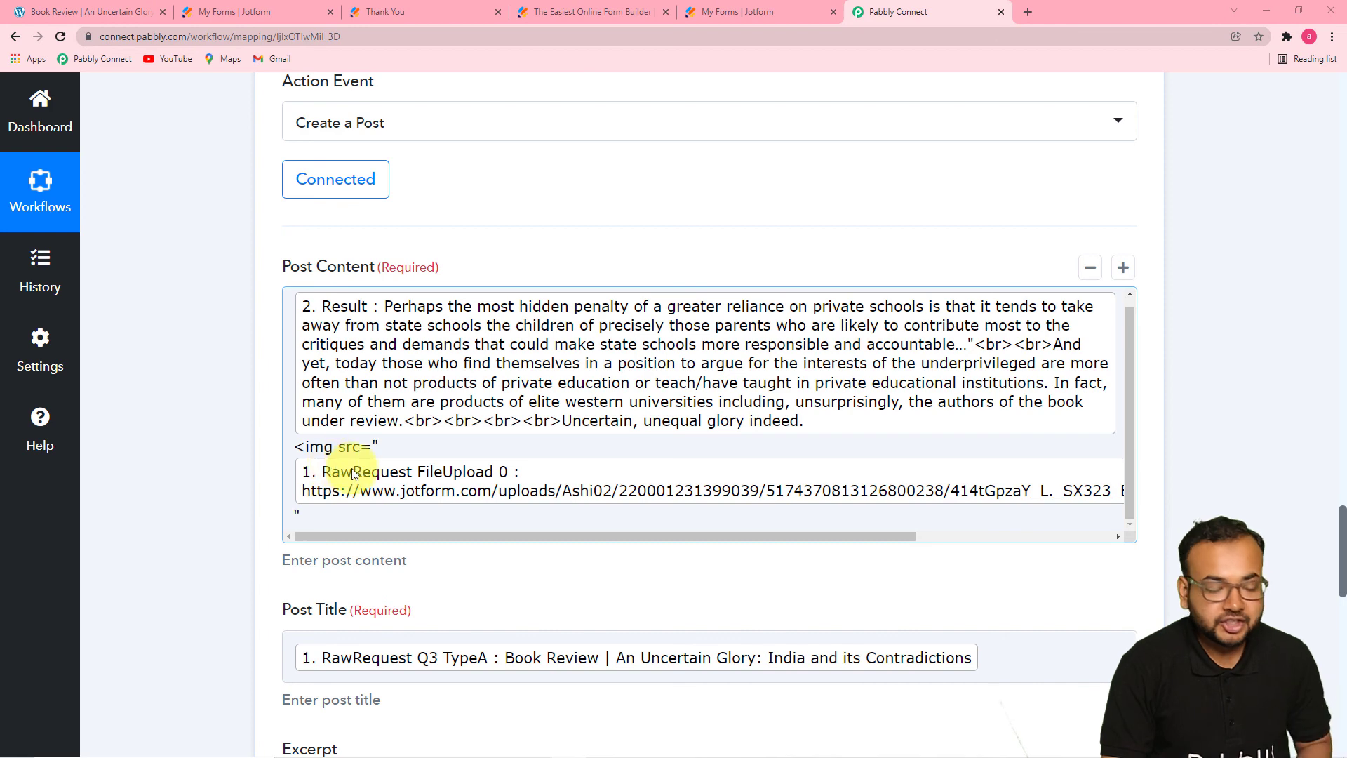
{"action": "scroll", "coordinate": [240, 442], "scroll_direction": "down", "scroll_amount": 2}
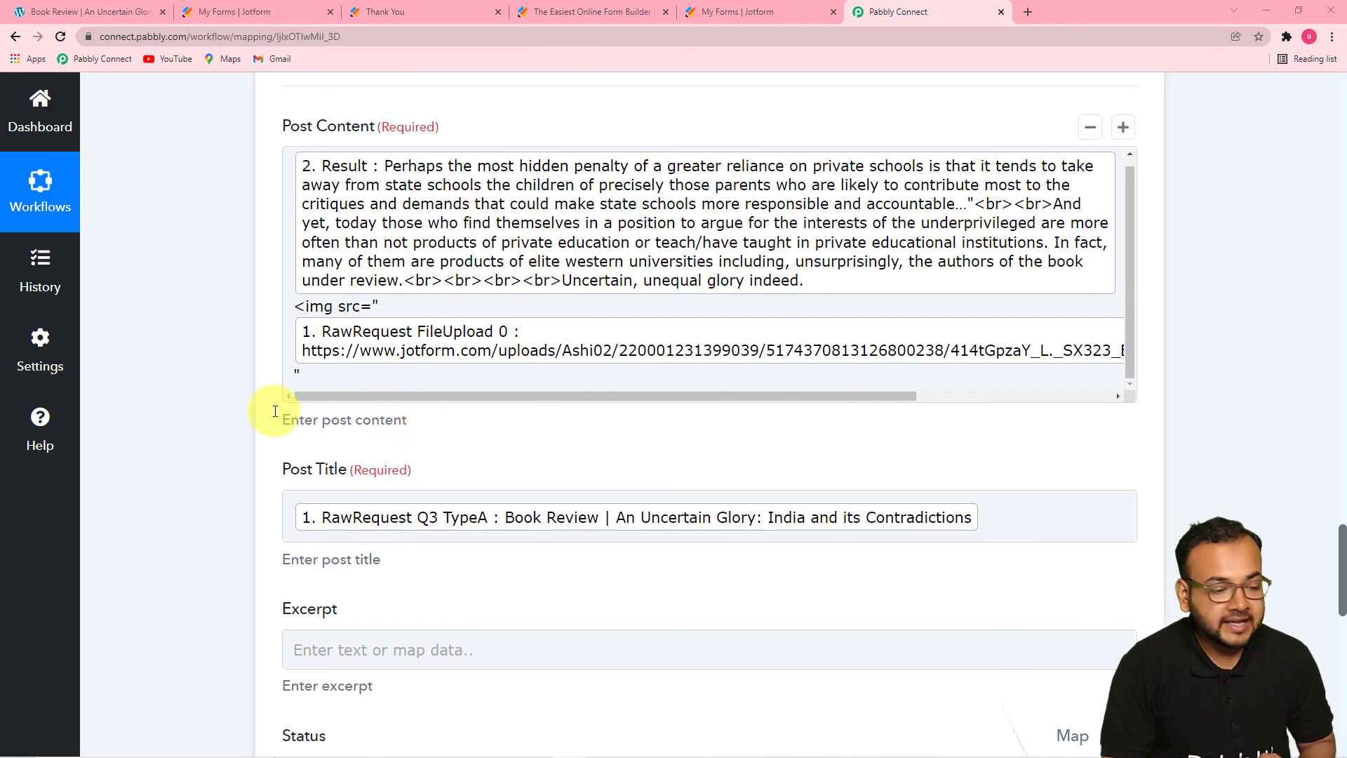
{"action": "scroll", "coordinate": [212, 389], "scroll_direction": "down", "scroll_amount": 4}
{"action": "left_click", "coordinate": [722, 238]}
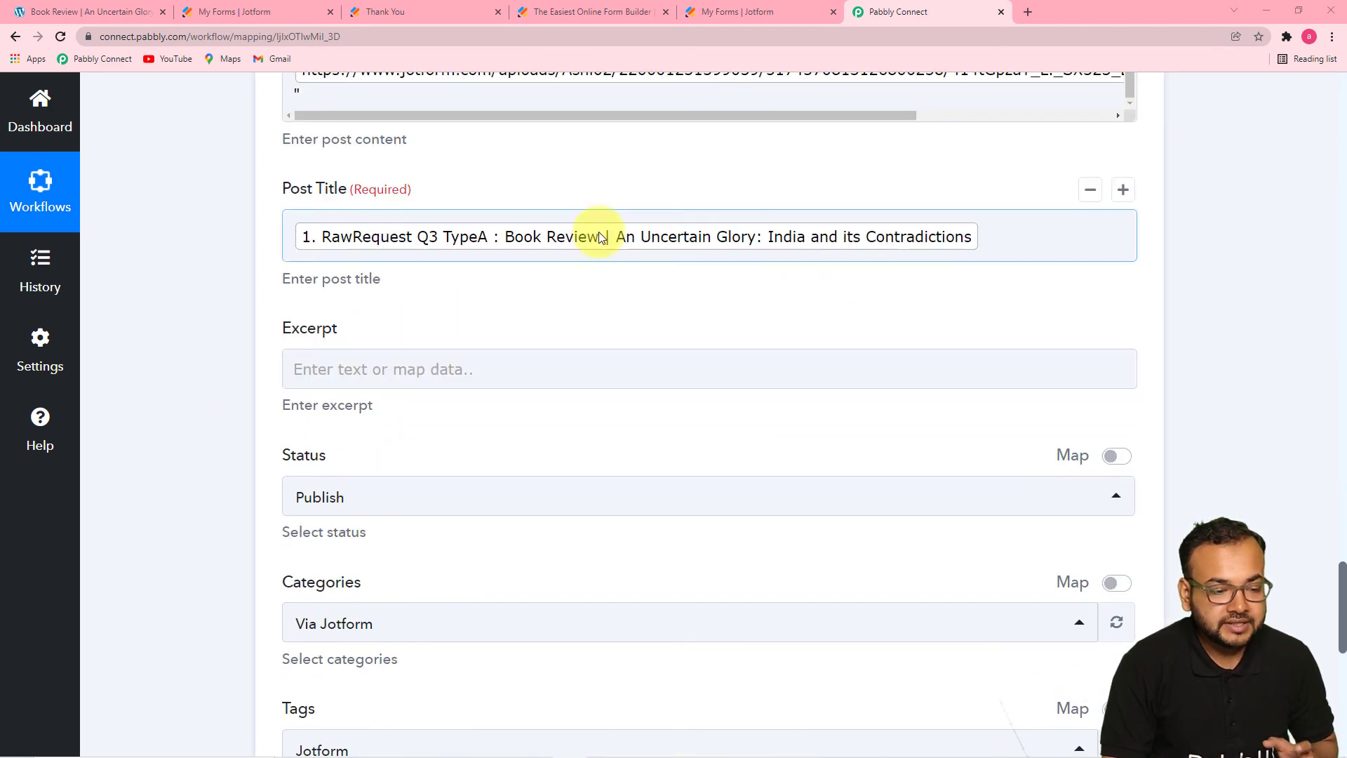
{"action": "scroll", "coordinate": [168, 257], "scroll_direction": "down", "scroll_amount": 7}
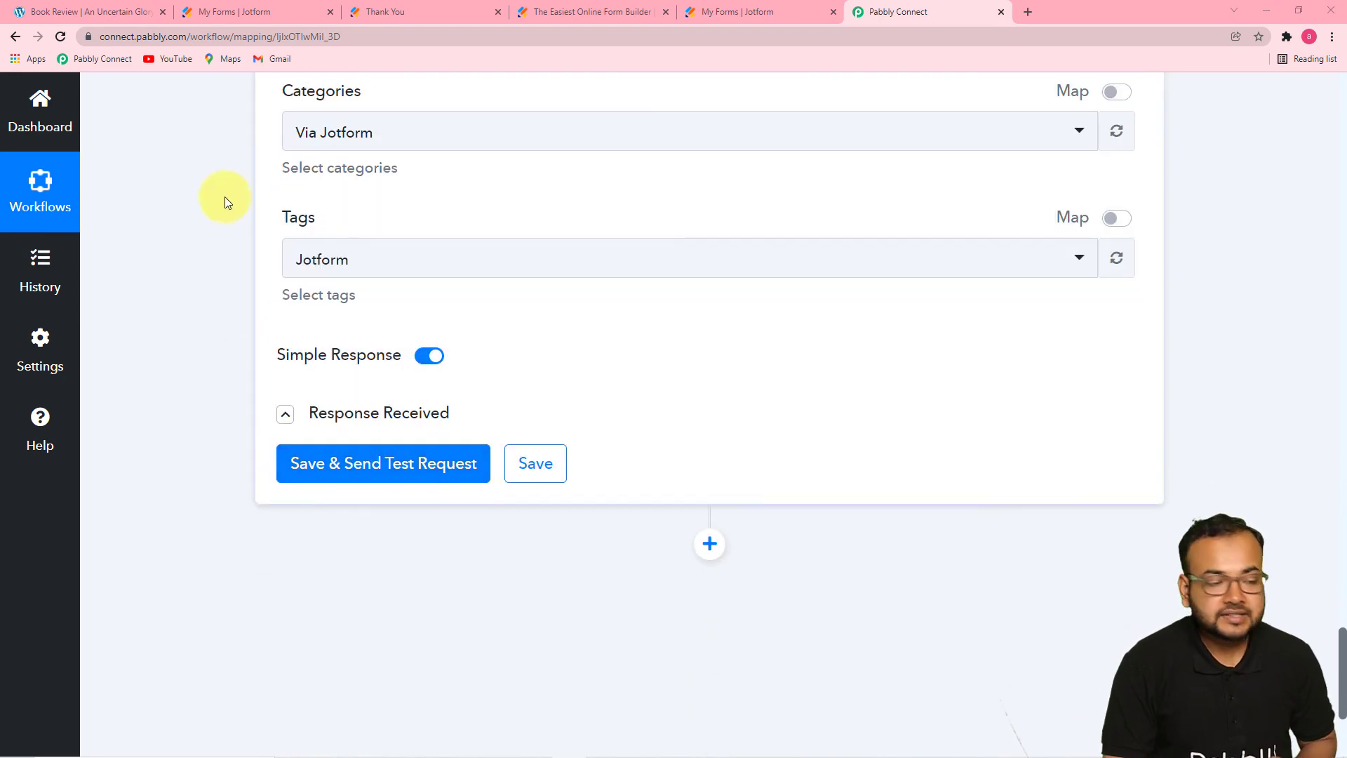
{"action": "left_click", "coordinate": [125, 12]}
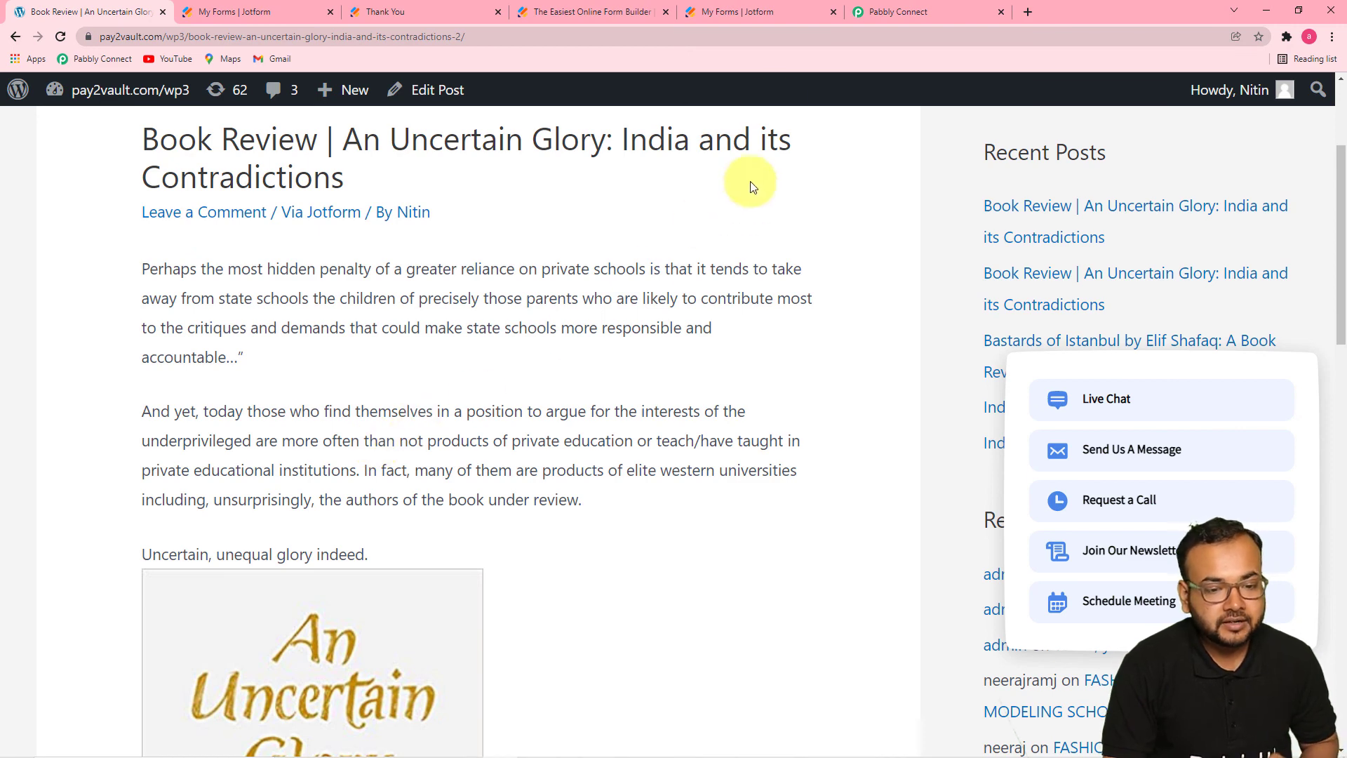
{"action": "left_click", "coordinate": [873, 12]}
{"action": "left_click", "coordinate": [513, 467]}
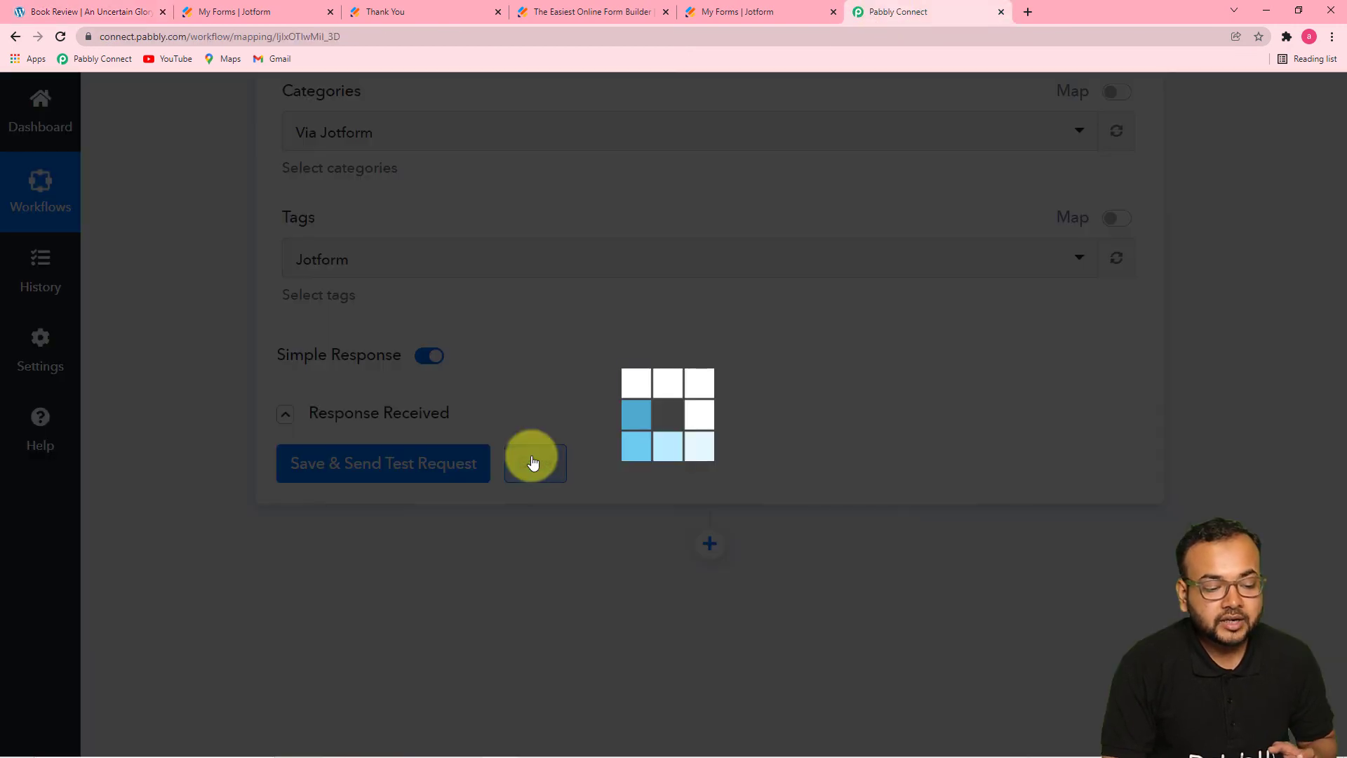